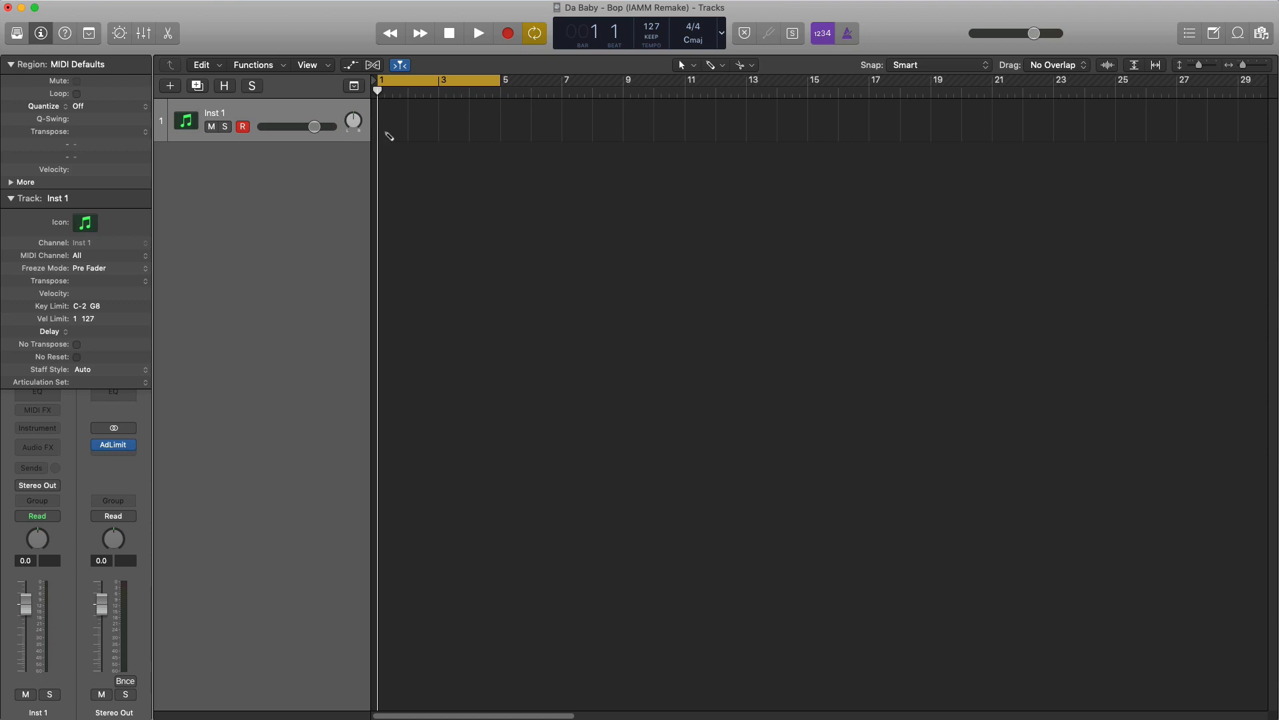
- Create an empty MIDI region spanning bars 1 to 5 on the Inst 1 track and collapse the track parameters
left_click_drag(402, 132, 500, 132)
left_click(11, 199)
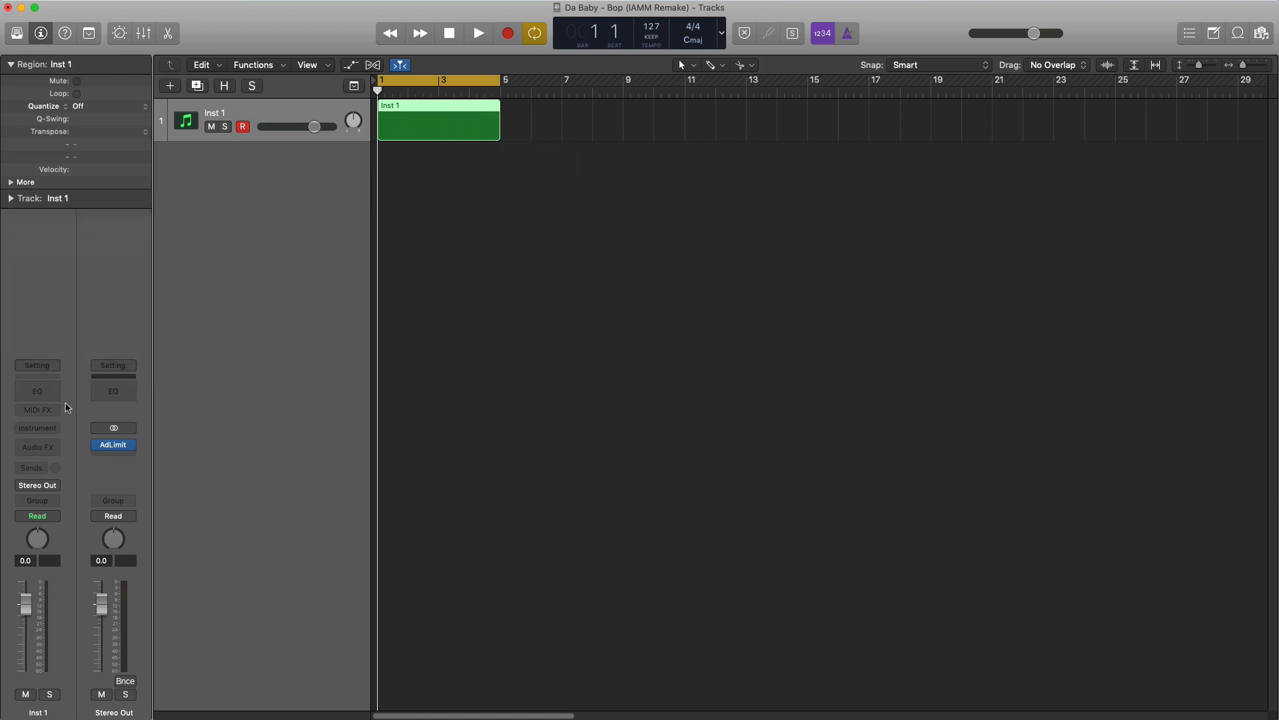
- Load the stereo Sculpture (Modeling Synth) instrument on the track with the Bright Keys preset from 03 Modeled Keyboards
left_click(46, 431)
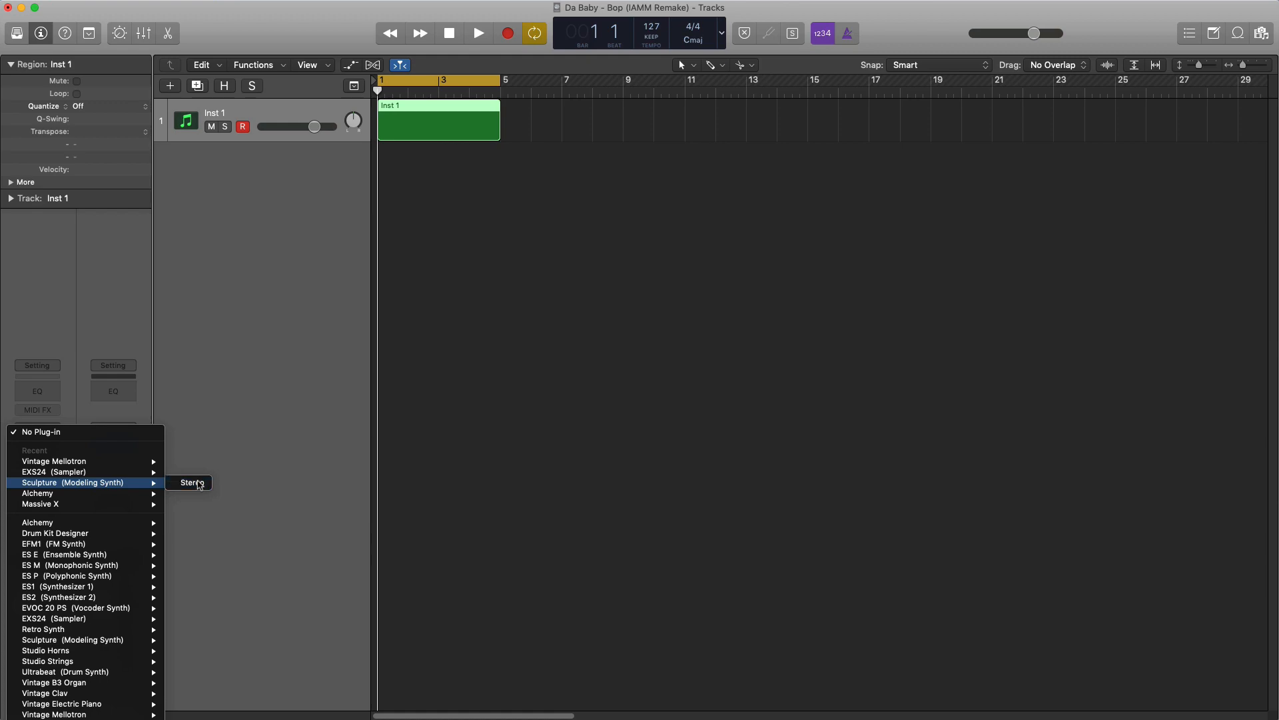
left_click(199, 485)
left_click(168, 38)
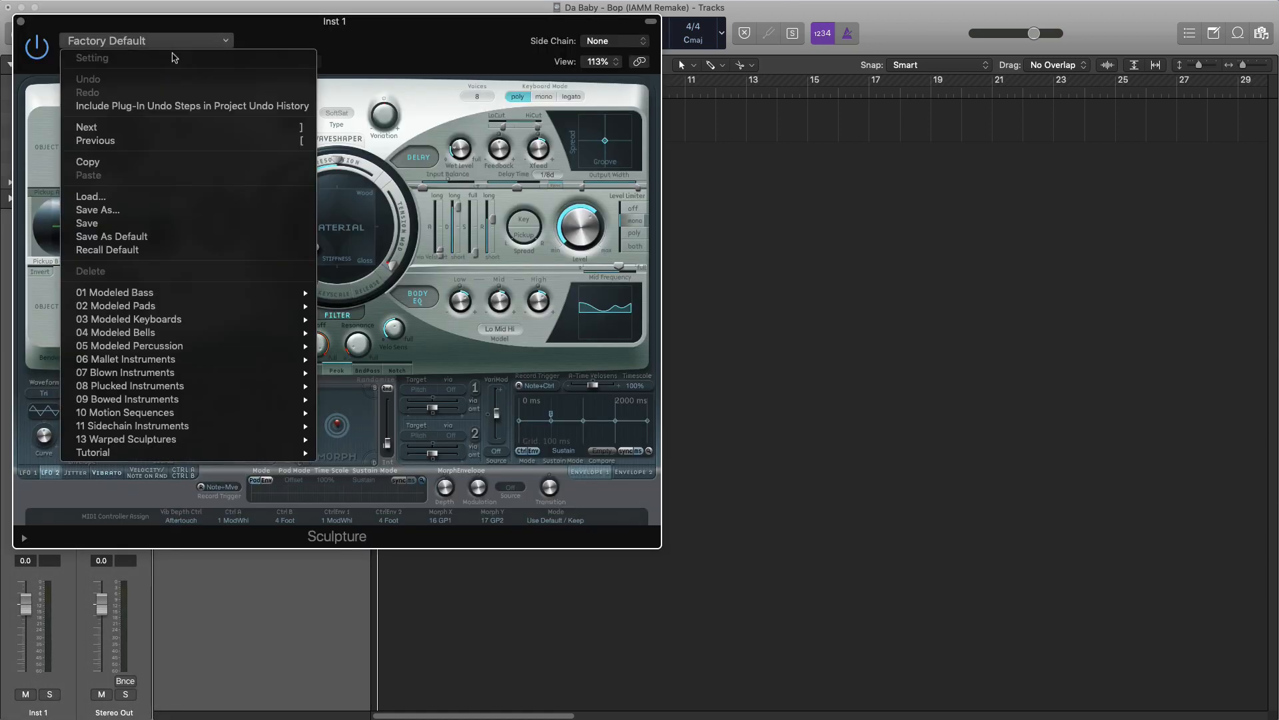
mouse_move(195, 324)
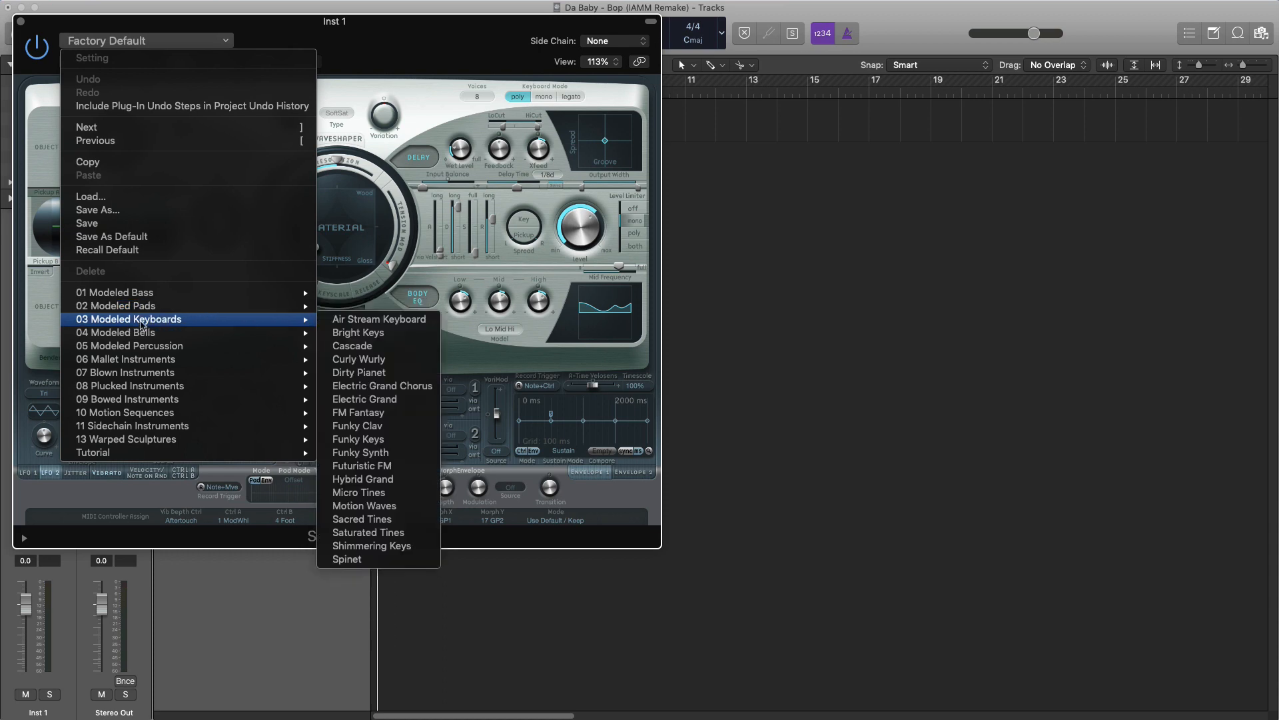
left_click(353, 337)
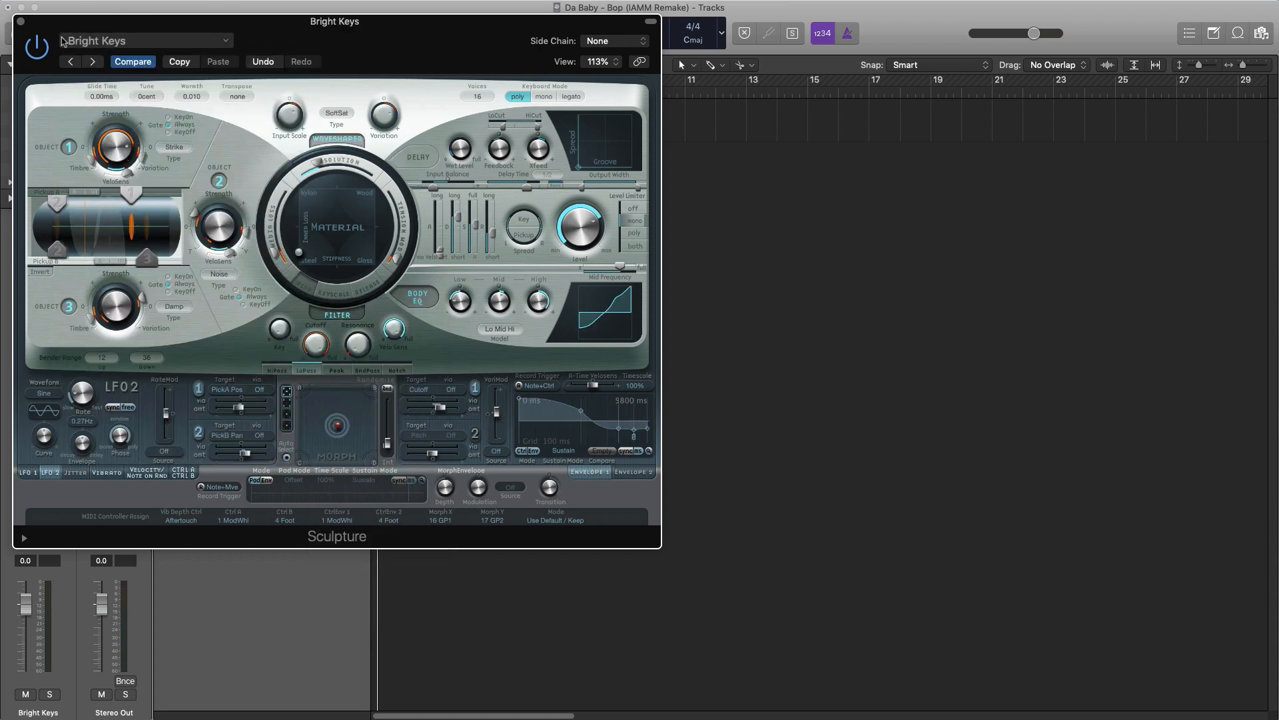
left_click(21, 22)
- Open the region in the Piano Roll and make the Pencil tool the alternate editing tool there
double_click(424, 131)
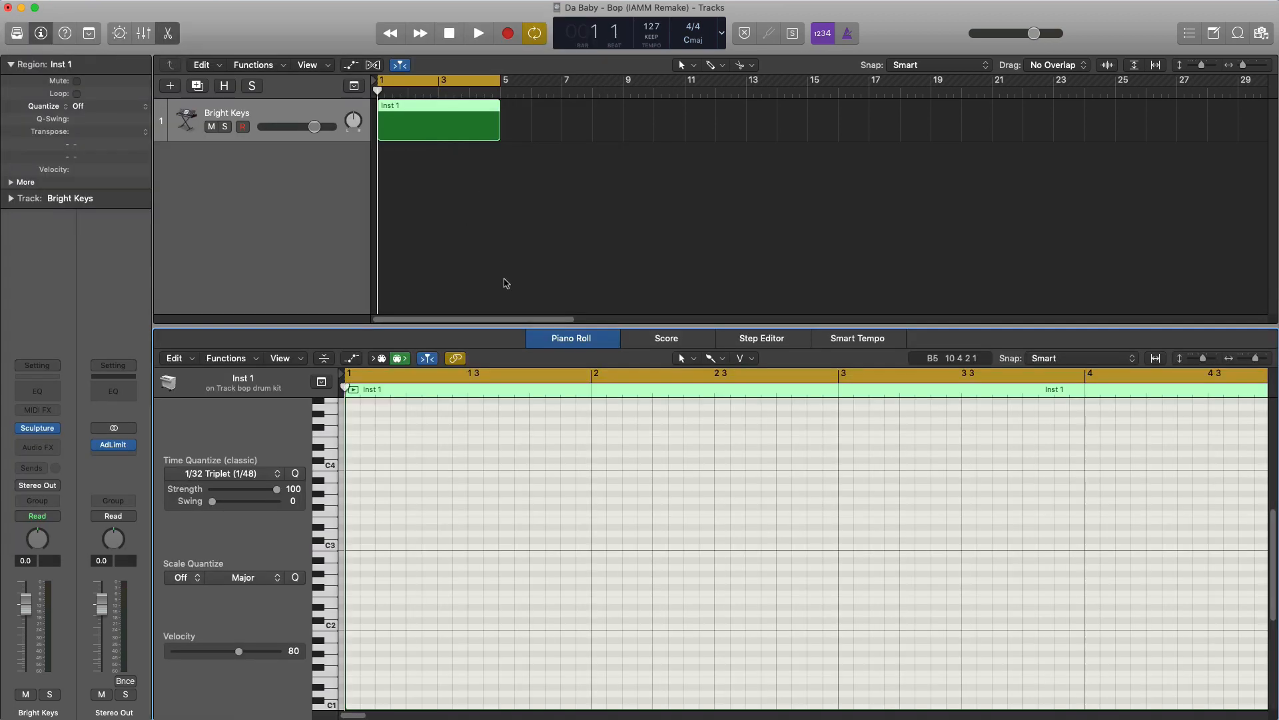
key("space")
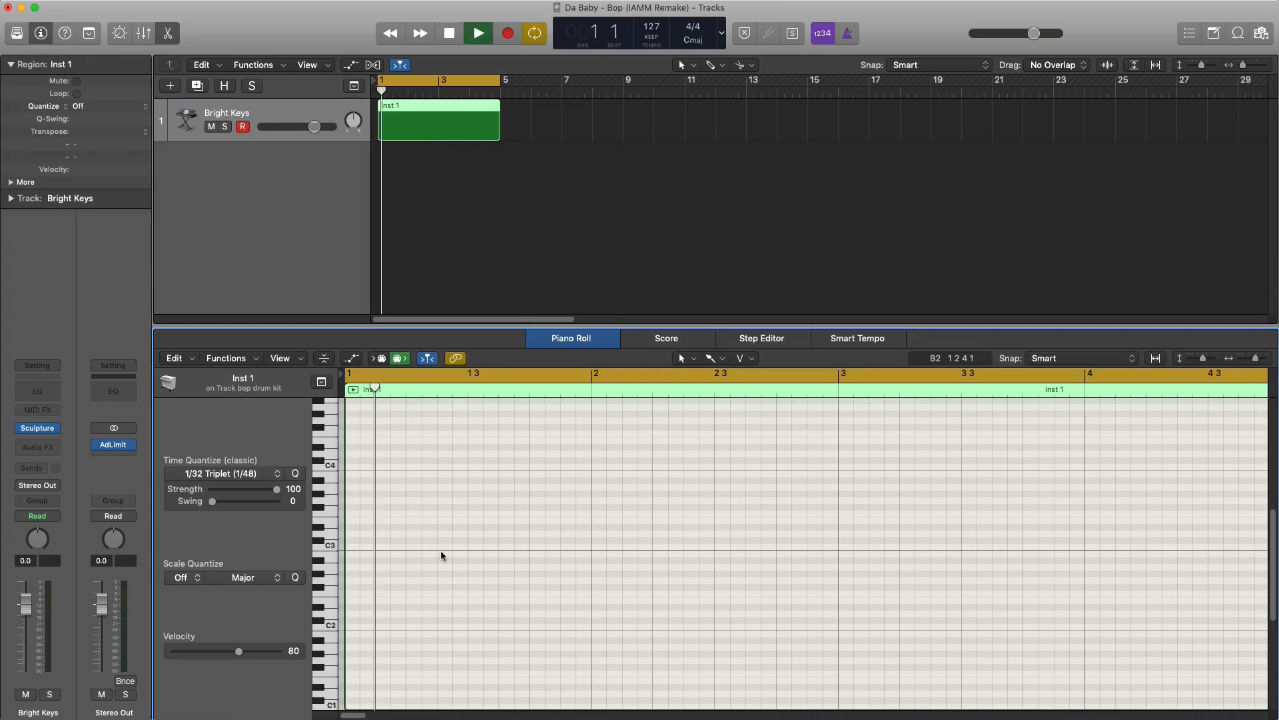
key("space")
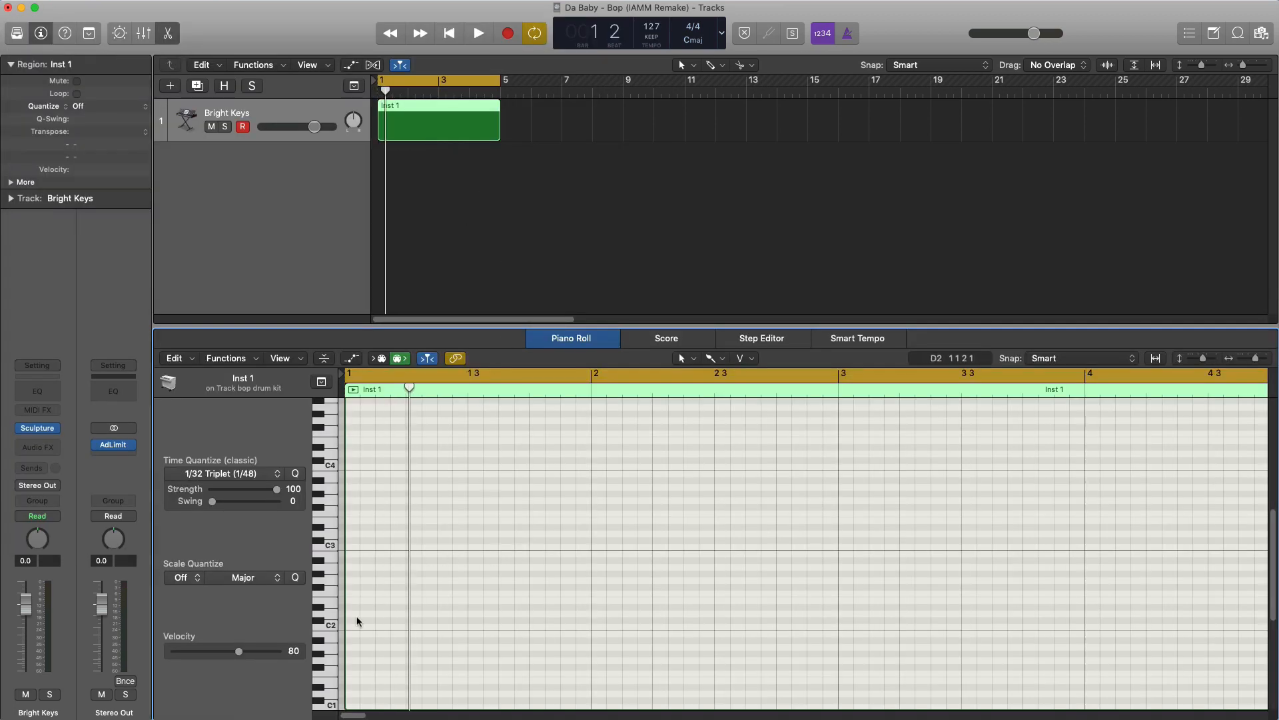
left_click(711, 359)
left_click(736, 394)
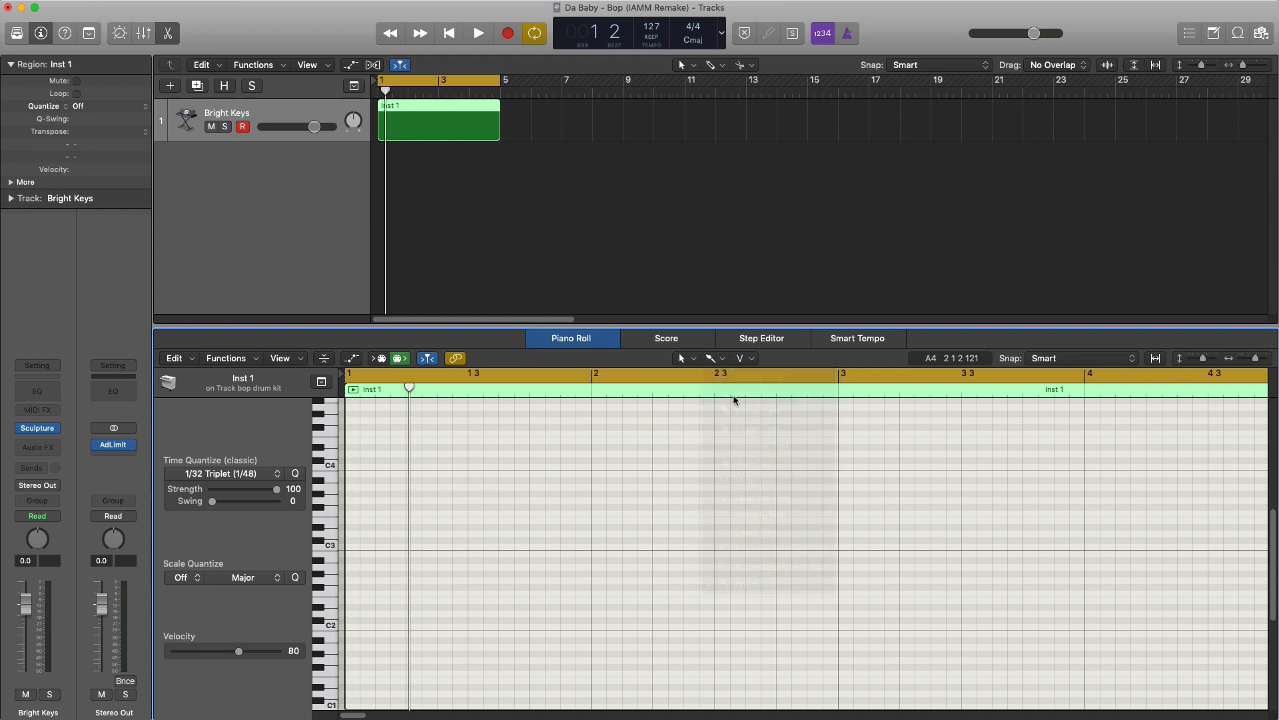
- Set the time quantize to 1/8 Note, draw a D#2 note at the start of bar 1 and play it back
left_click(212, 475)
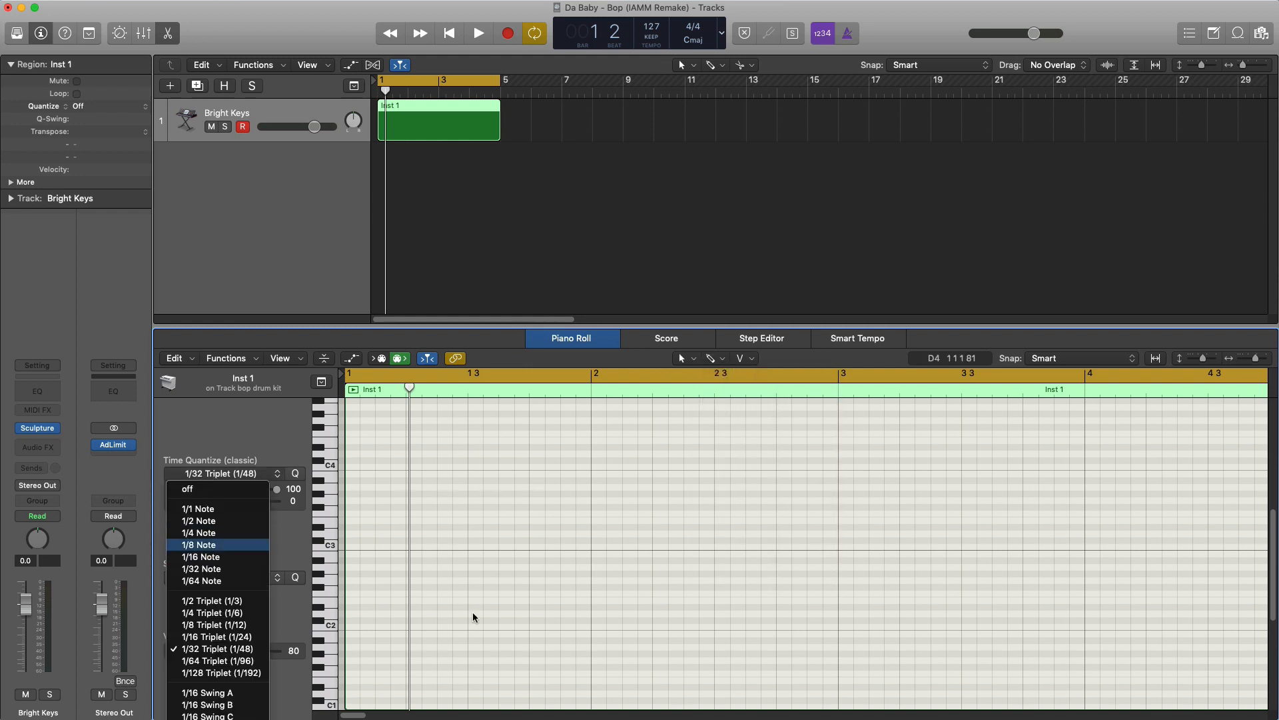
left_click(200, 544)
left_click(355, 607)
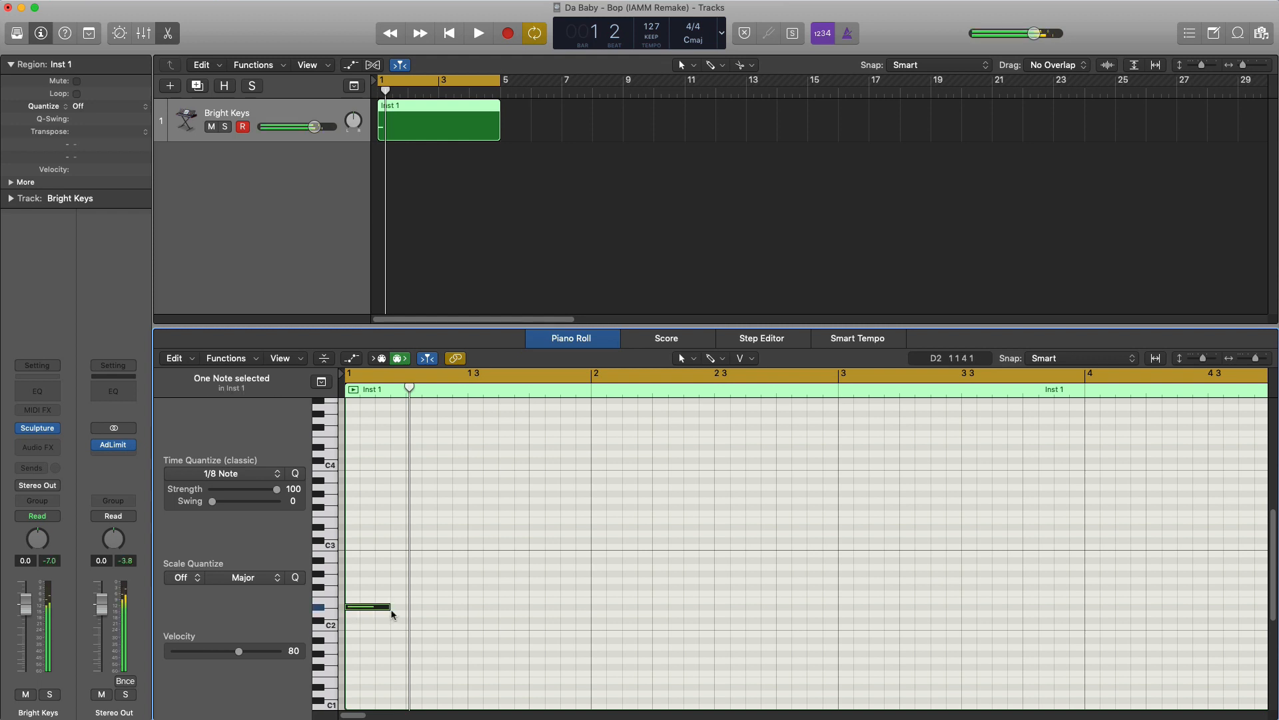
mouse_move(388, 607)
left_mouse_down()
mouse_move(368, 608)
mouse_move(389, 607)
left_mouse_up()
key("space")
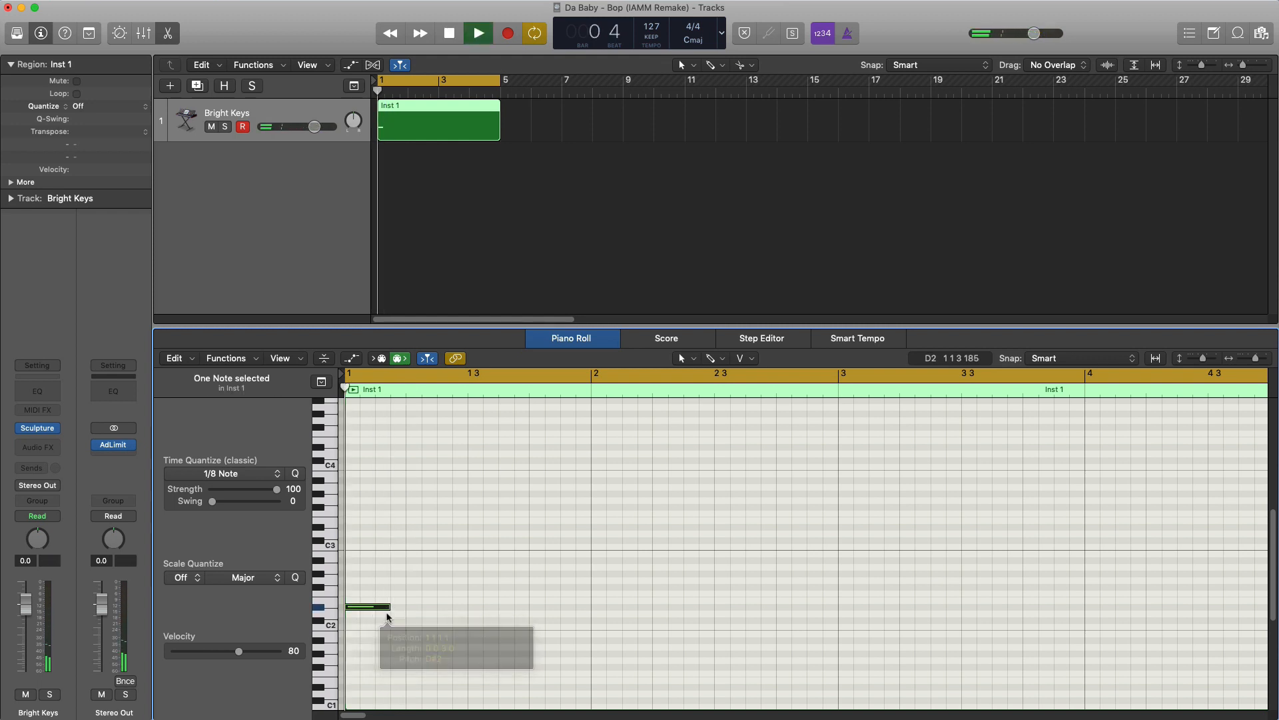
key("space")
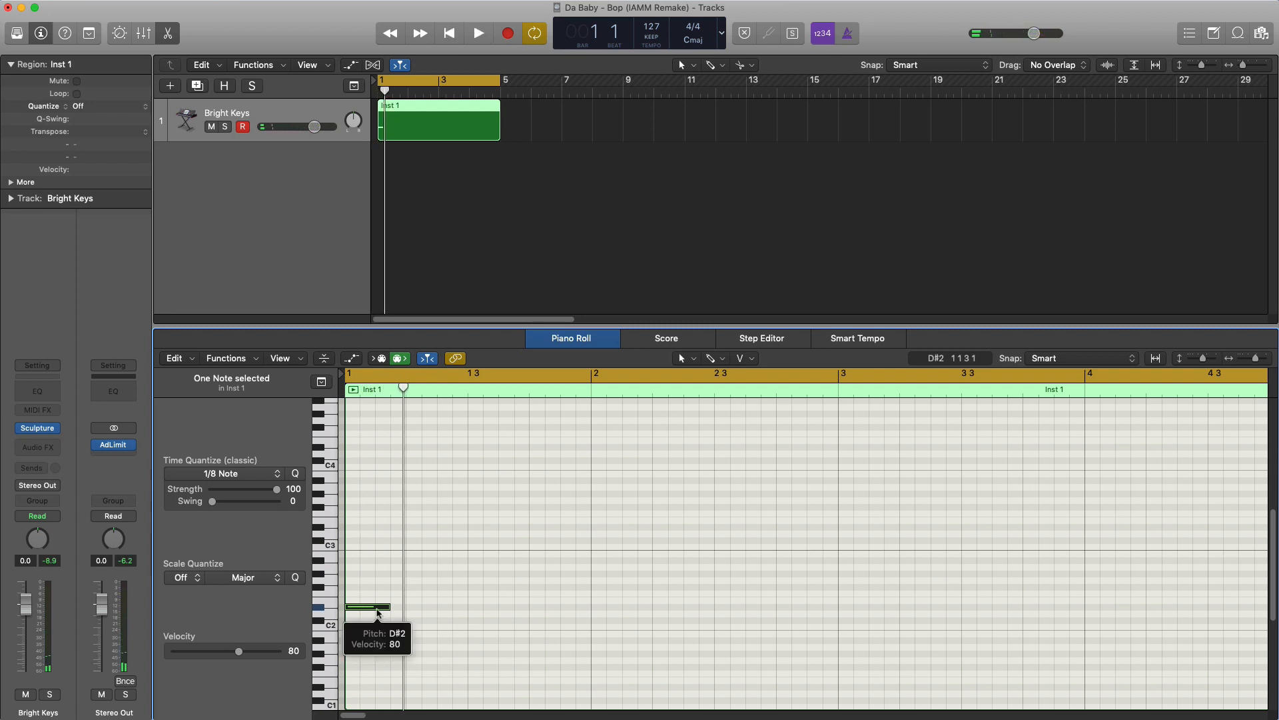
- Copy the first note down to G#1, move the original to C#2 and audition the two-note chord
left_click_drag(378, 611, 375, 655)
key("space")
key("space")
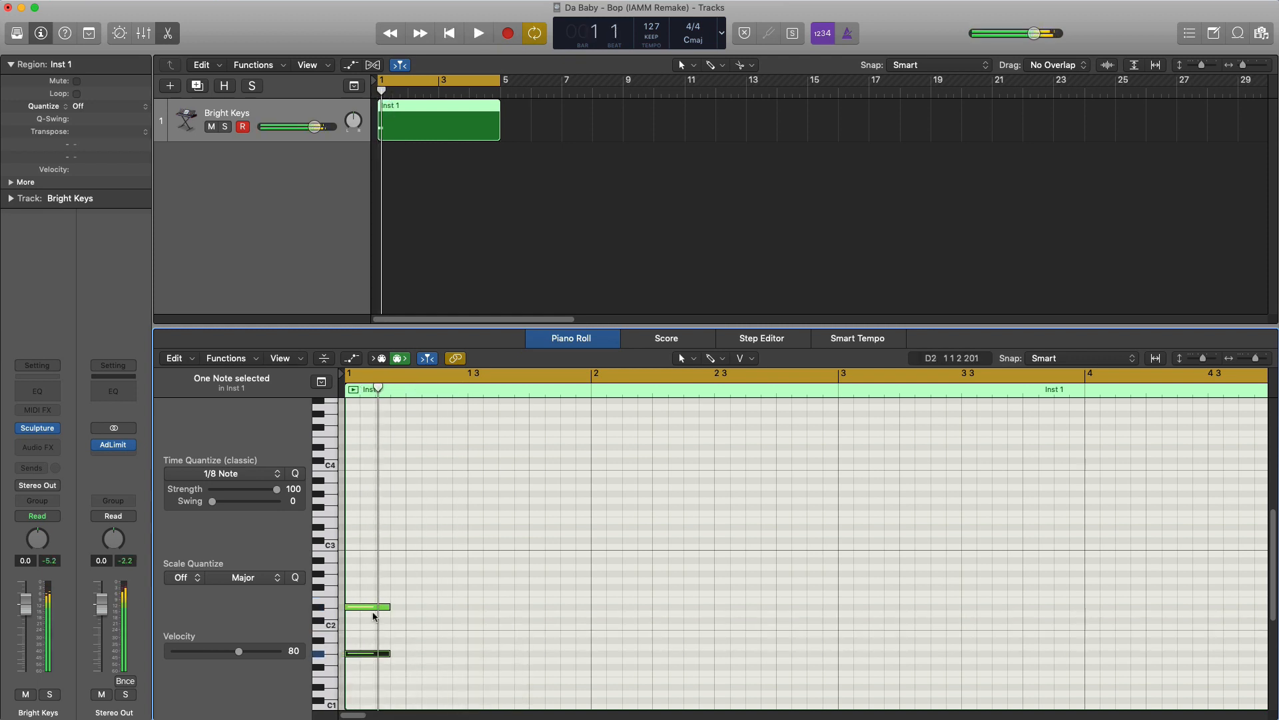
left_click_drag(377, 608, 377, 621)
key("space")
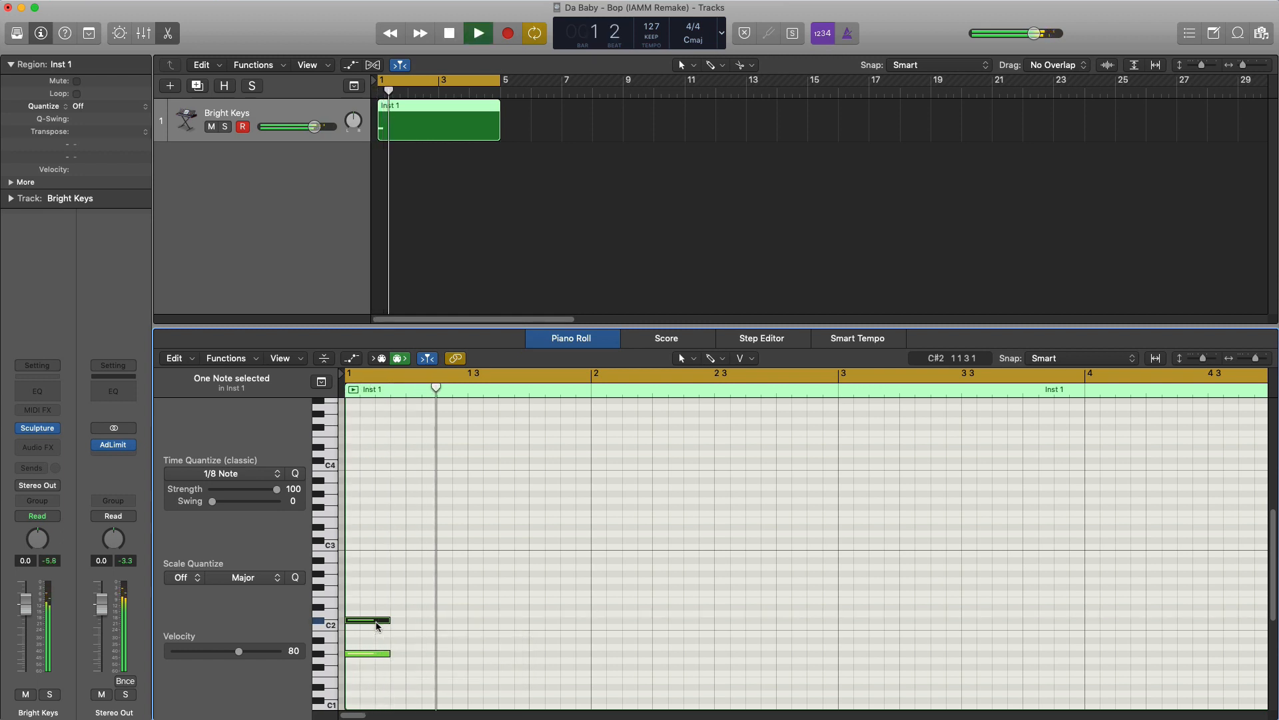
left_click(376, 625)
key("space")
key("space")
- Add a D#2 note on beat 2 and a C#2 note on beat 4 of bar 1, auditioning the pattern
key("space")
key("space")
key("space")
left_click(421, 609, "super")
key("space")
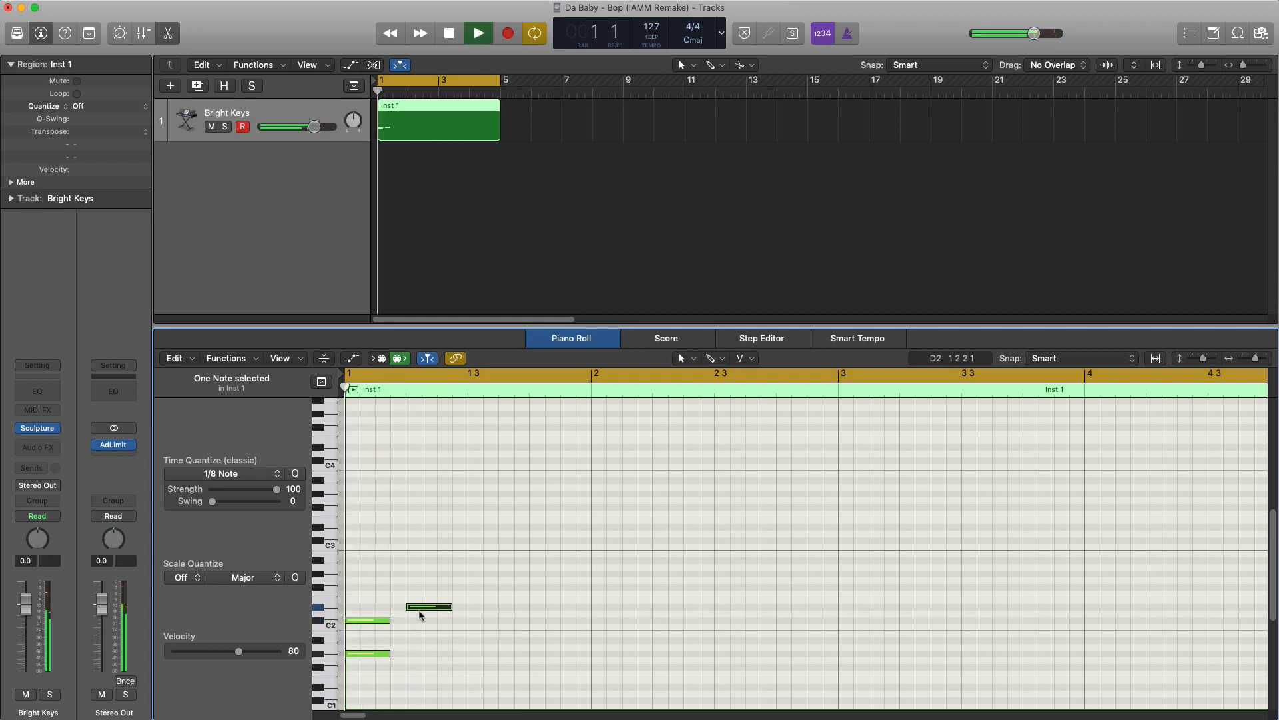
key("space")
key("space")
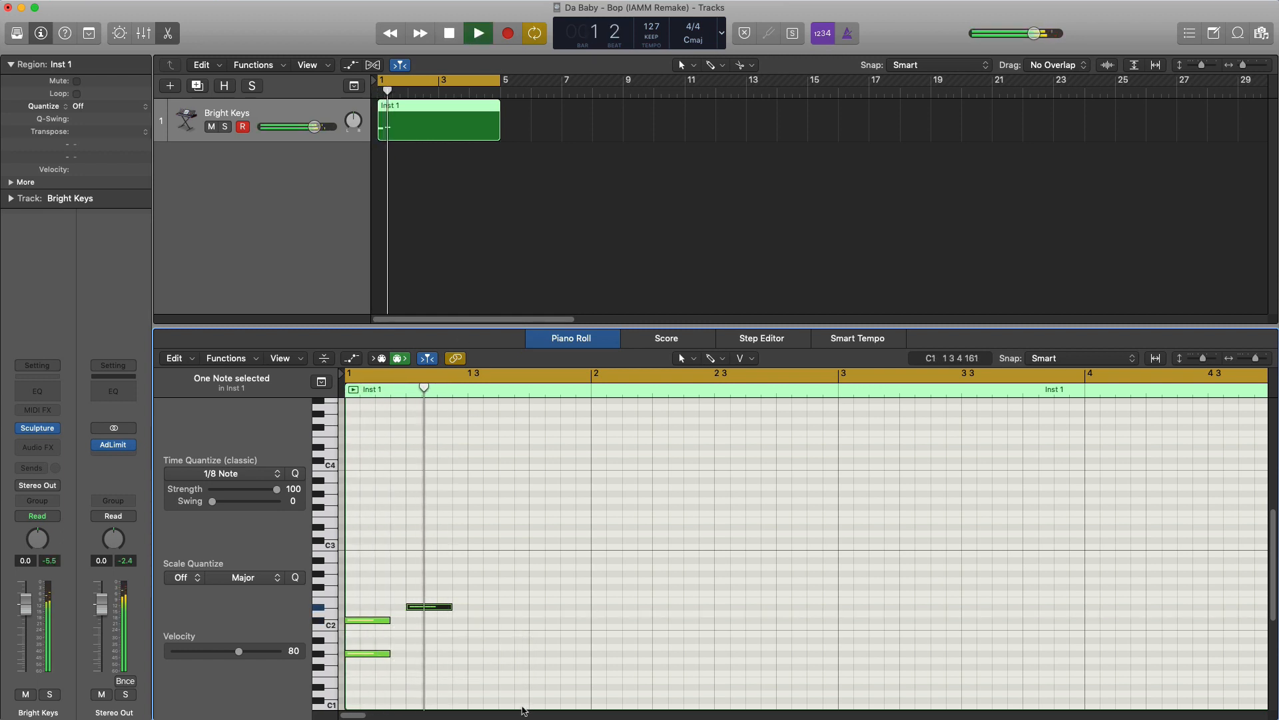
left_click(546, 619, "super")
key("space")
key("space")
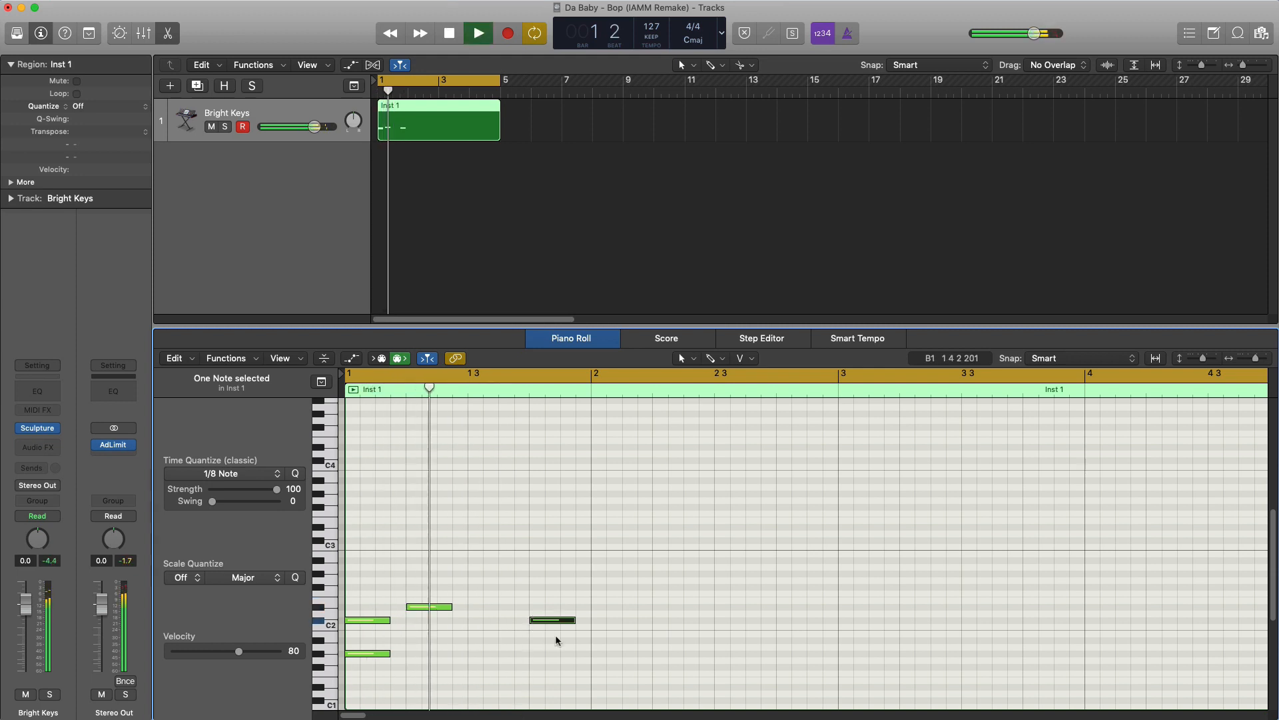
key("space")
key("space")
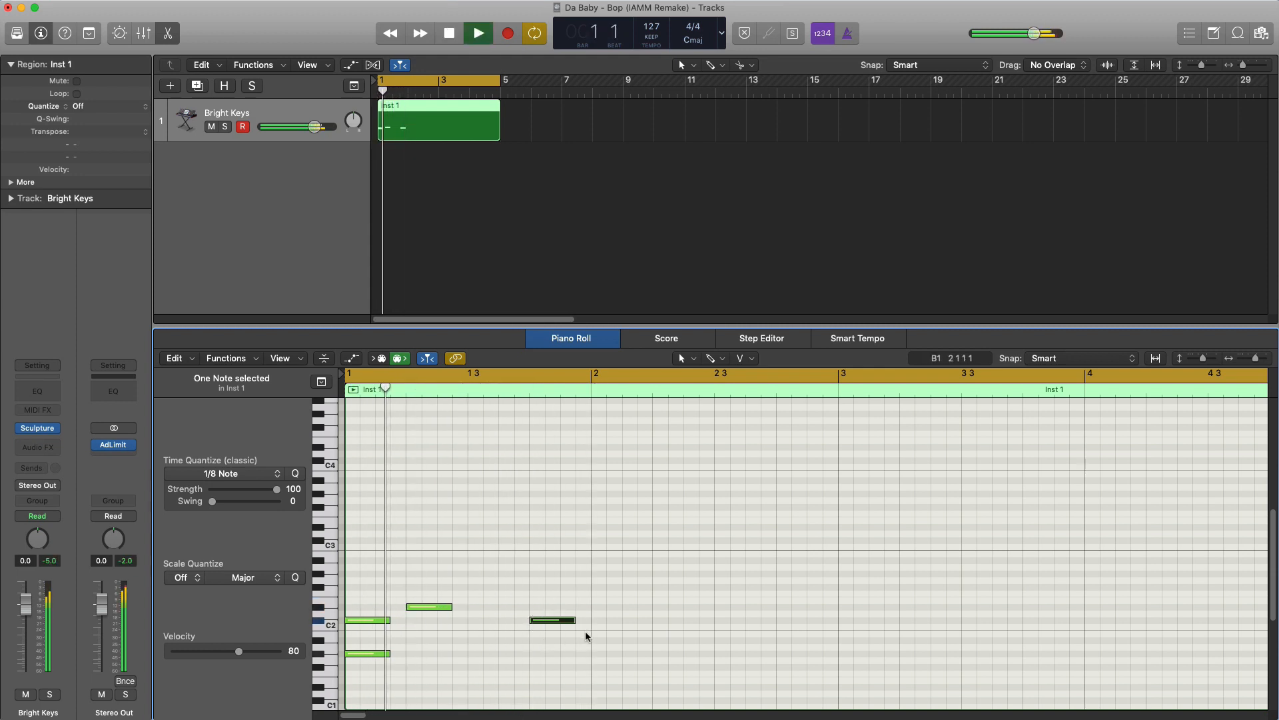
- Add D#2 and A#1 notes together on beat 1 of bar 2 and play the pattern back
key("space")
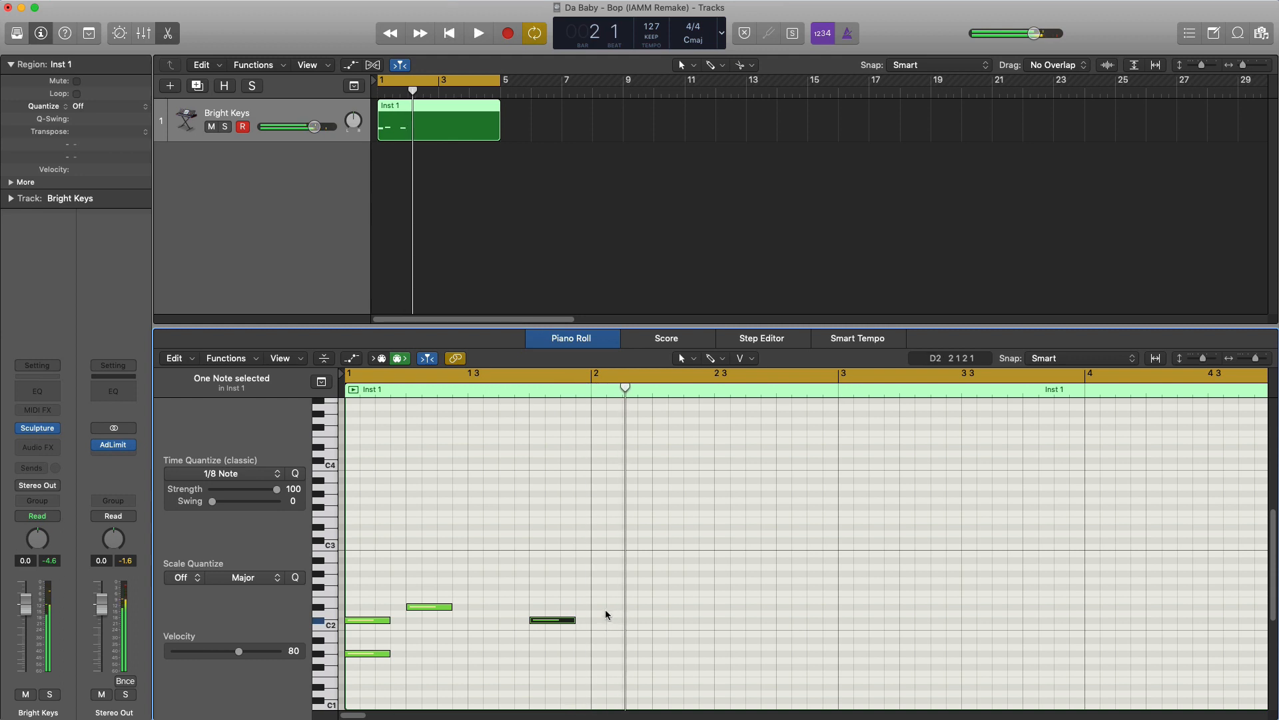
left_click(601, 607, "super")
key("space")
key("space")
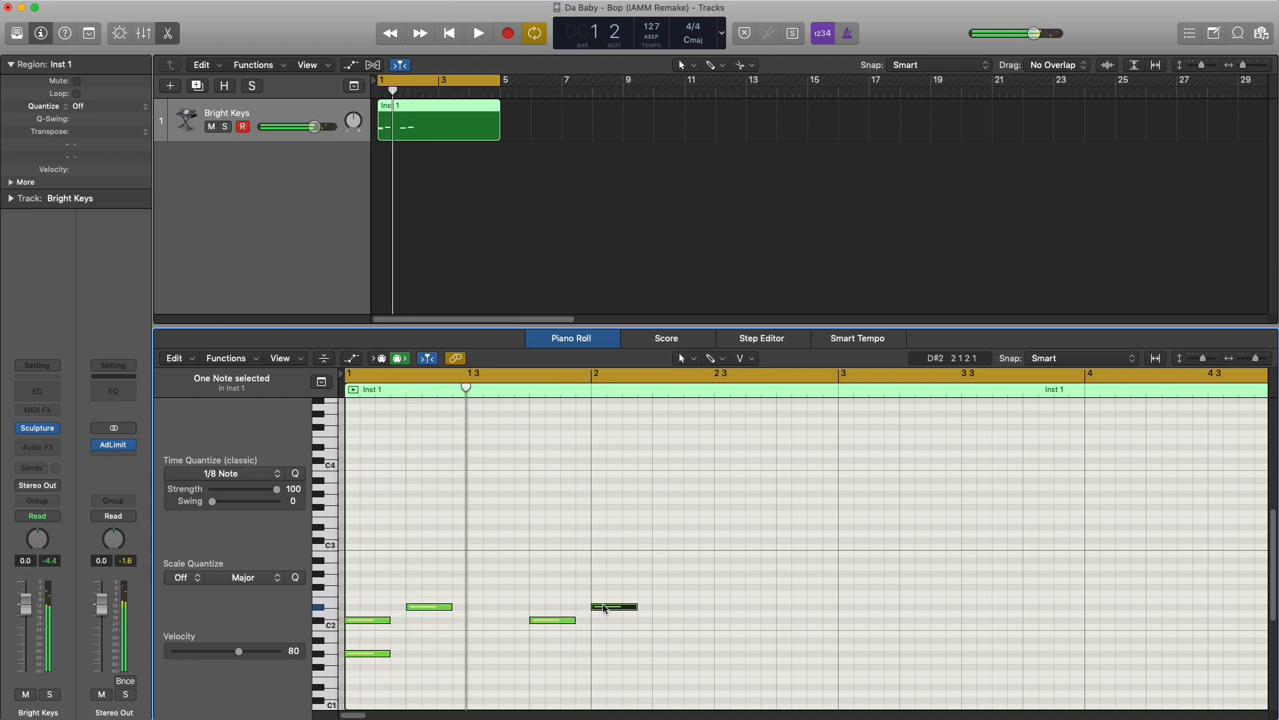
key("space")
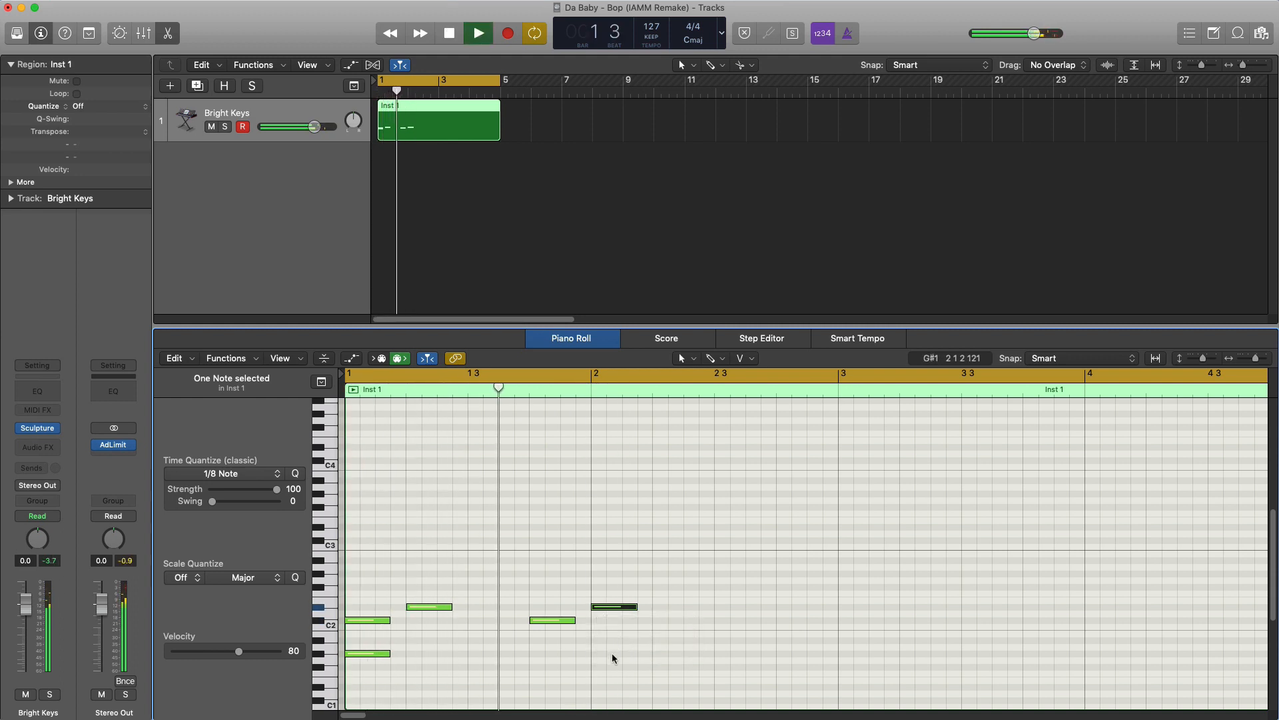
key("space")
left_click(610, 641, "super")
key("space")
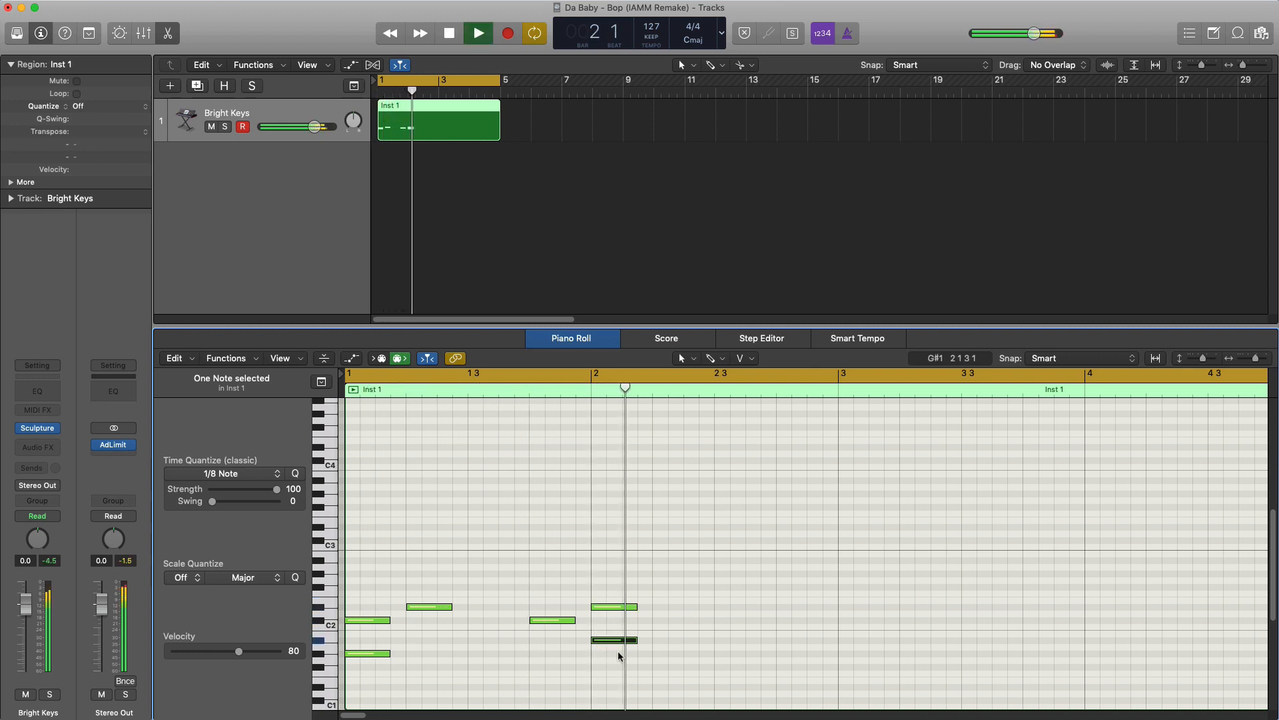
key("space")
key("space")
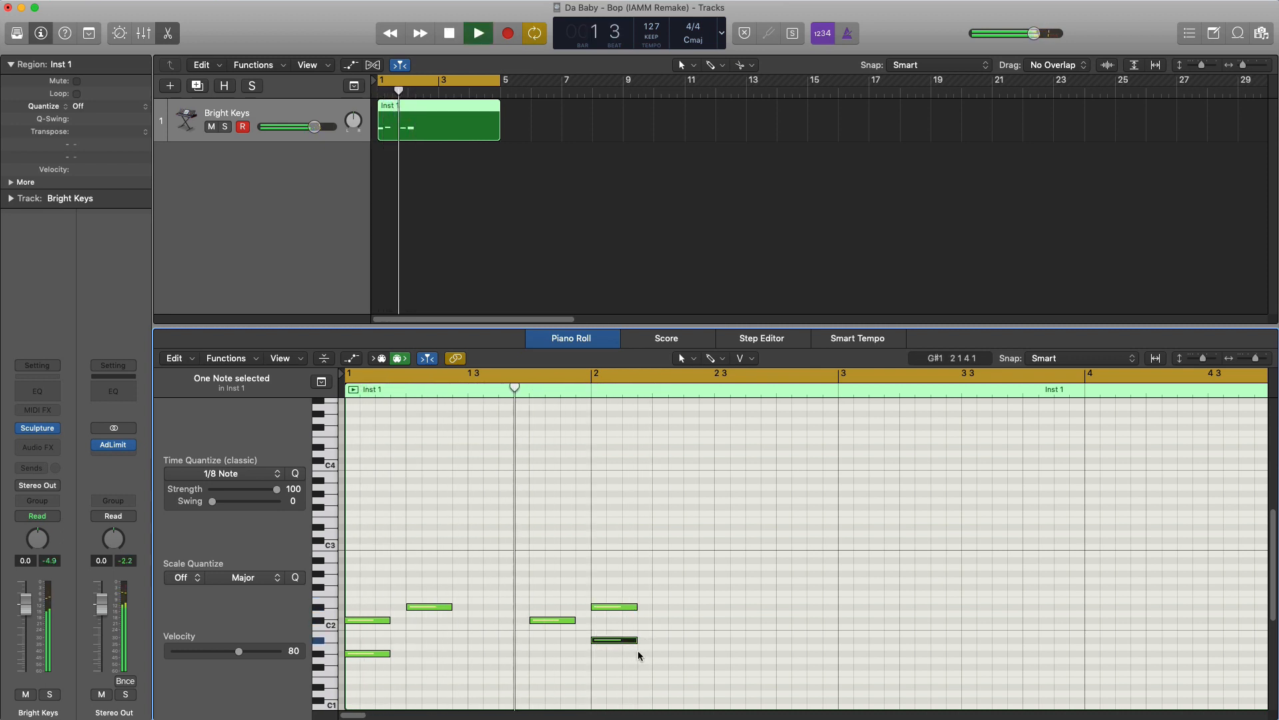
- Add a C#2 note on beat 2 and an E2 note on beat 3 of bar 2, replaying the melody
left_click(657, 620, "super")
key("space")
key("space")
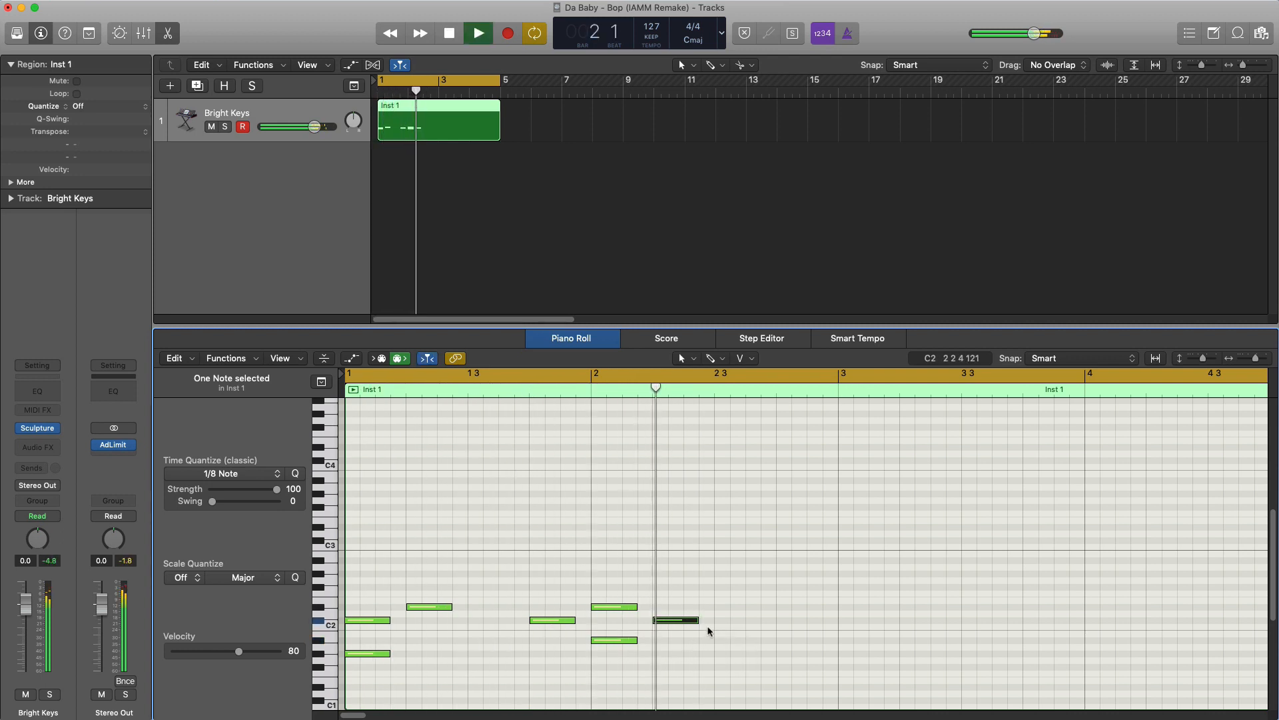
left_click(718, 599, "super")
key("space")
key("space")
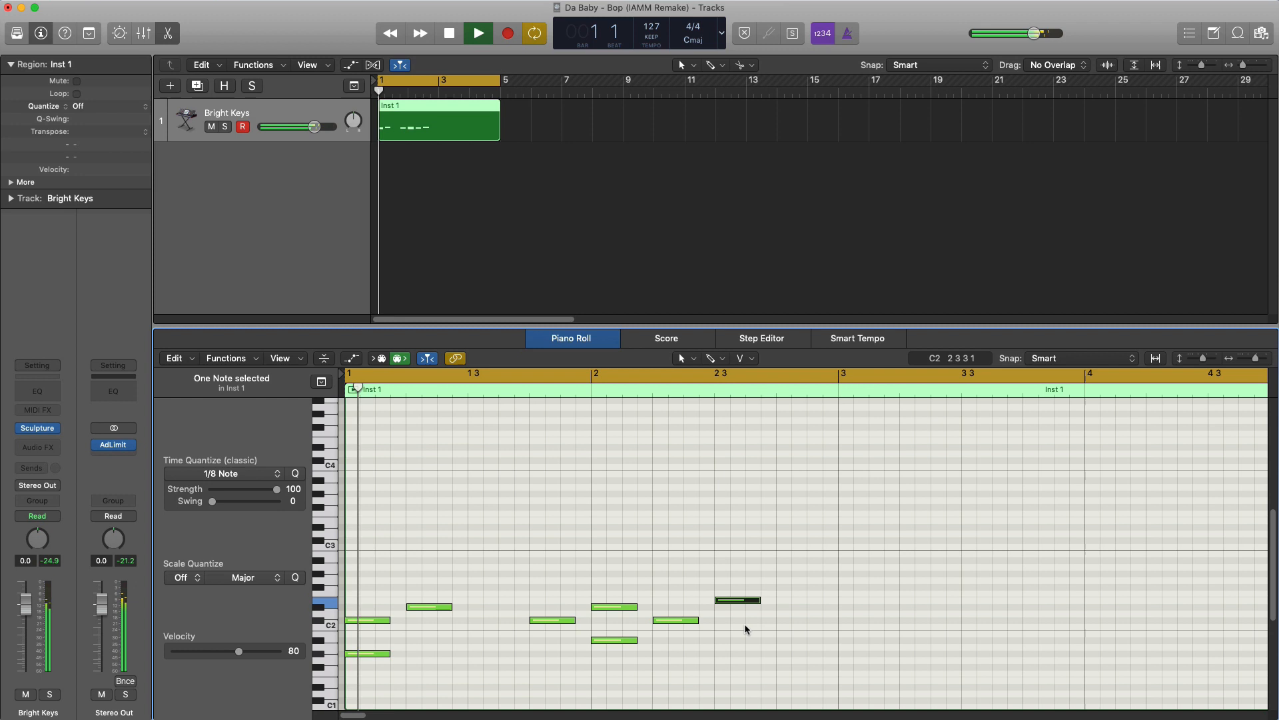
- Add A#1 notes on beat 4 of bar 2 and beat 1 of bar 3
left_click(783, 640, "super")
key("space")
key("space")
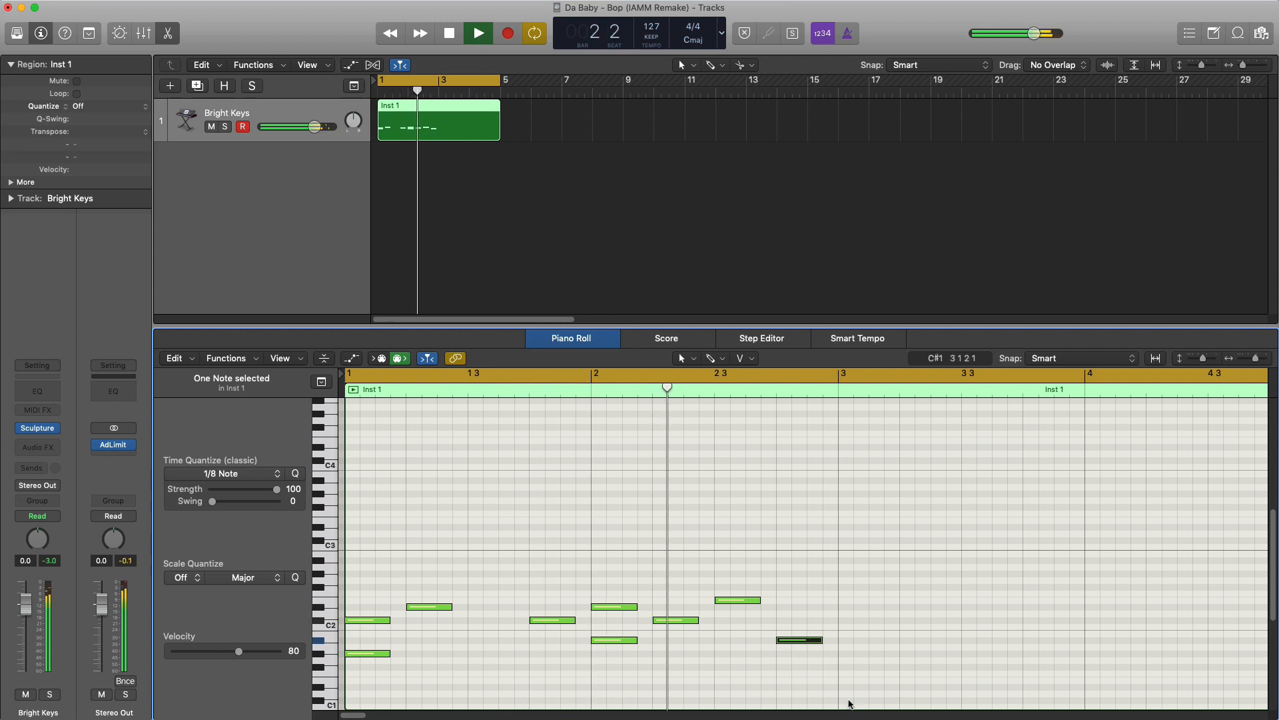
left_click(845, 639, "super")
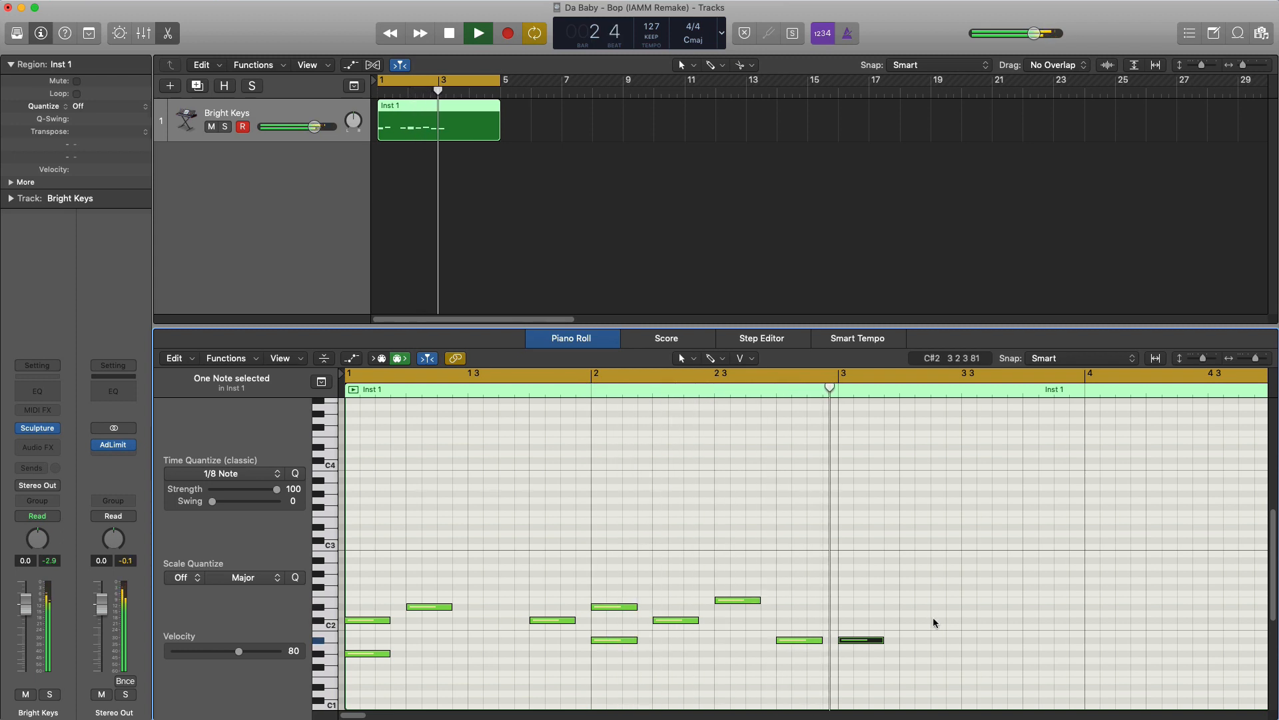
- Add D#2 and C#2 notes on beats 3 and 4 of bar 3 and a B1 note on beat 1 of bar 4
left_click(965, 607, "super")
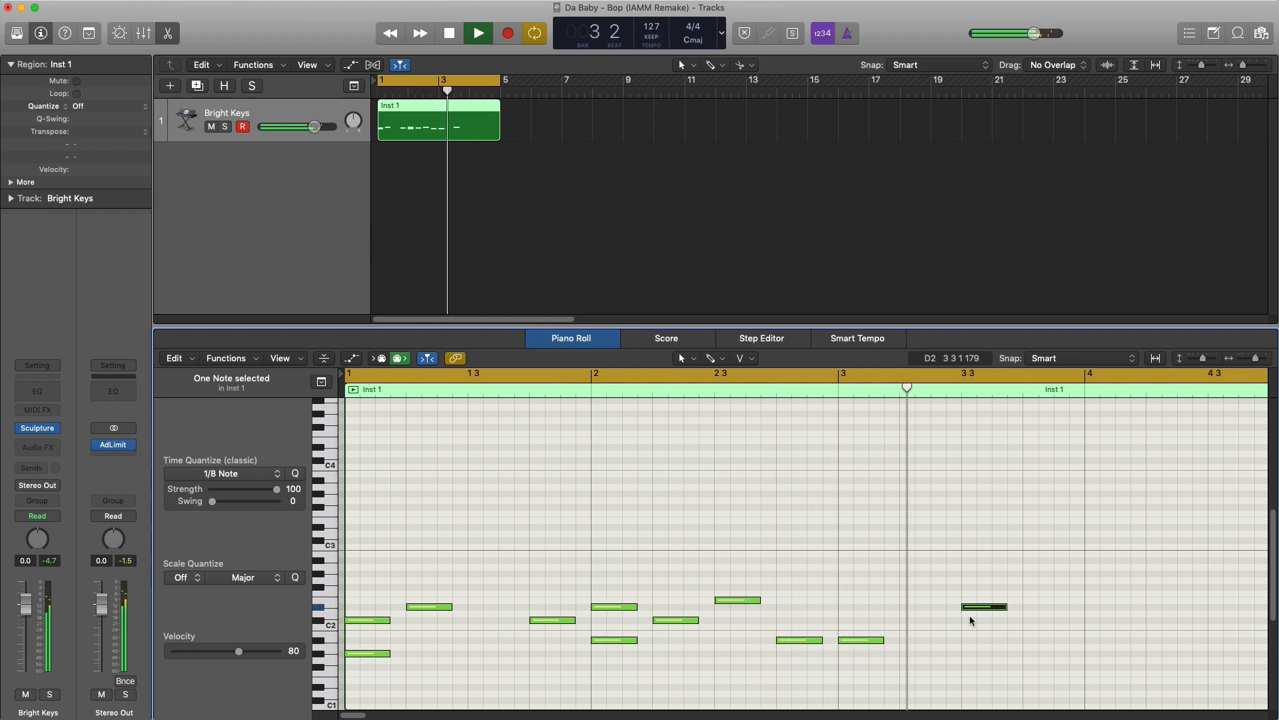
left_click(1027, 621, "super")
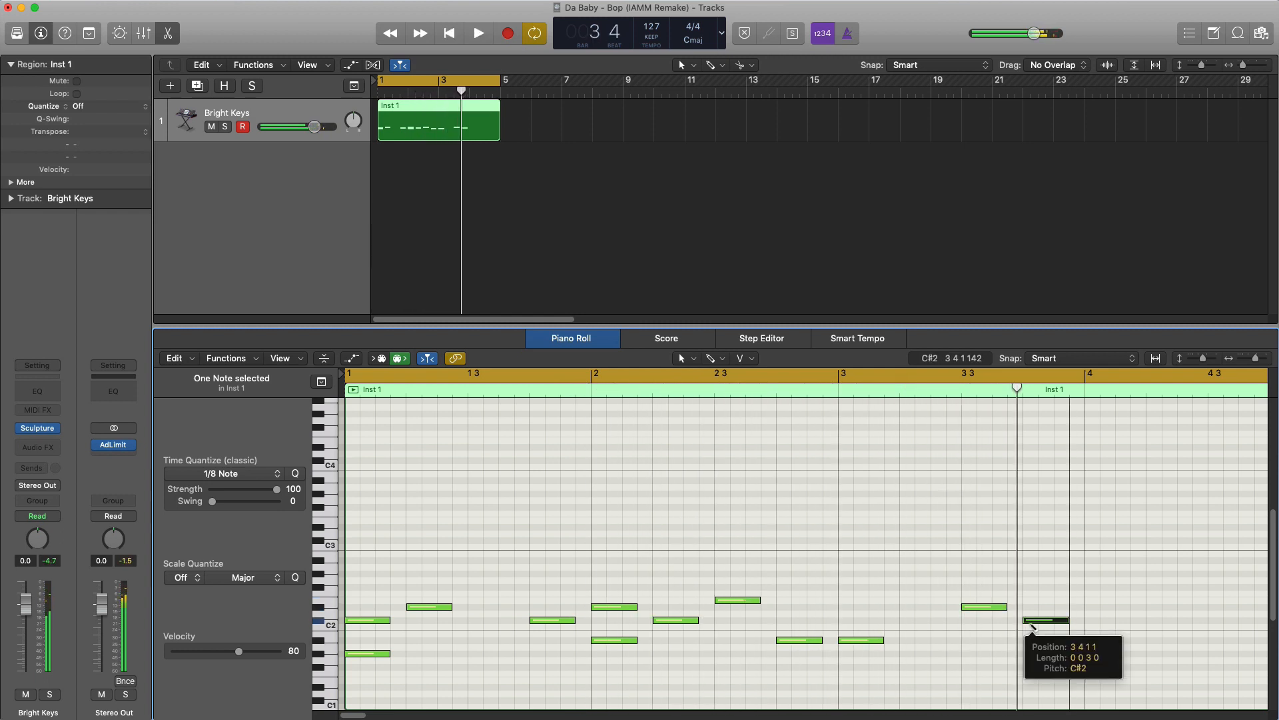
left_click(1087, 634, "super")
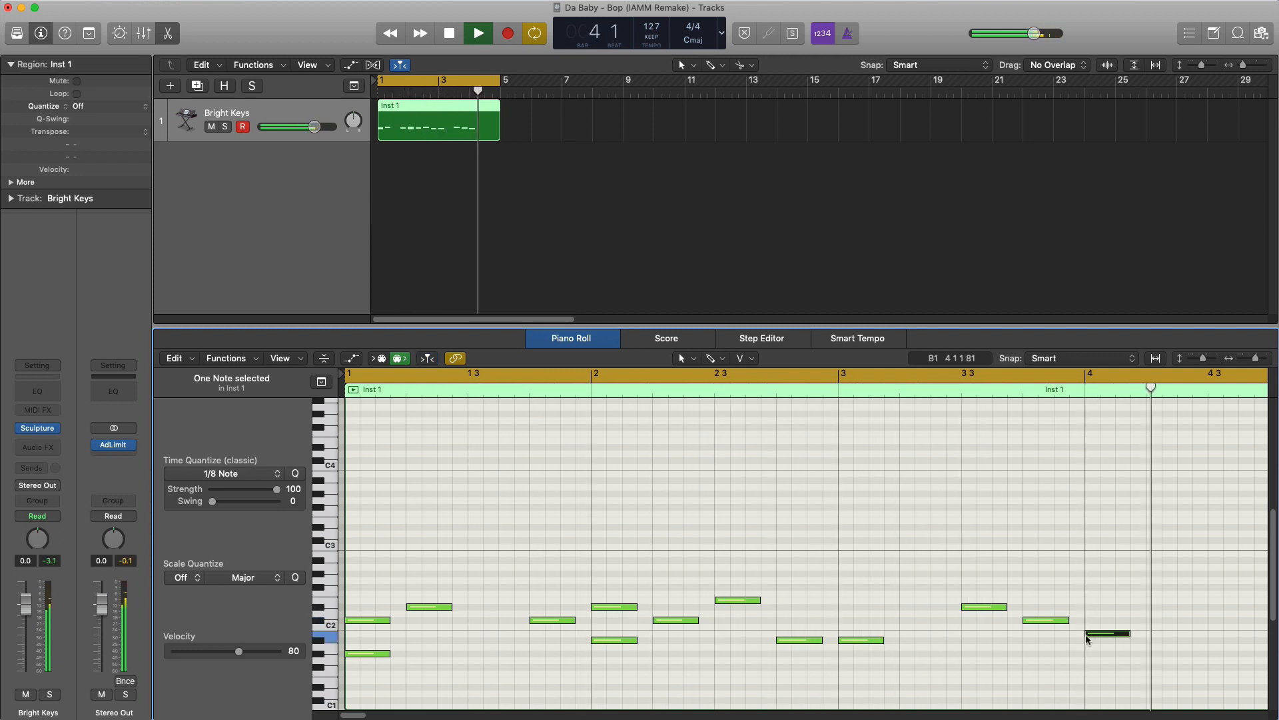
- Finish bar 4 with a C2 note on beat 3 and an E2 note on beat 4
left_click(1208, 627, "super")
scroll(1204, 631, "down", 3)
key("space")
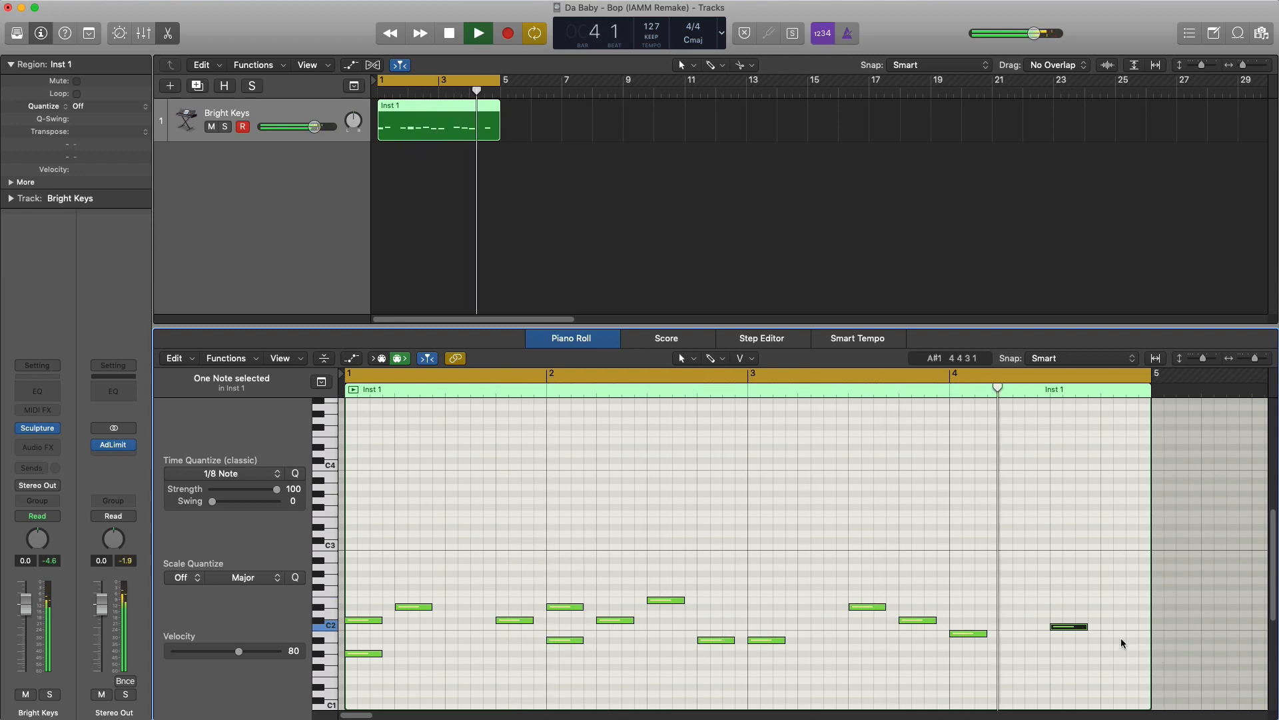
left_click(1103, 602, "super")
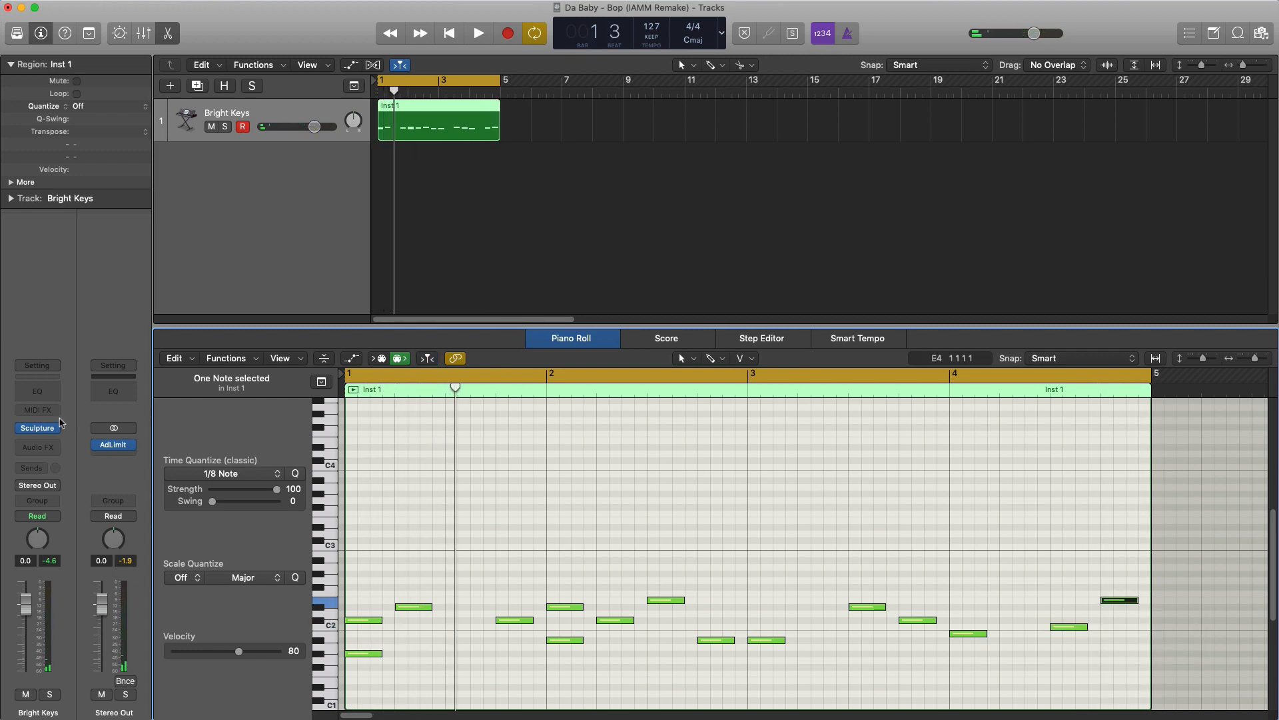
- Reopen the Sculpture synth and raise its Material pad point slightly along the Inner Loss axis during playback
left_click(40, 430)
mouse_move(390, 32)
left_mouse_down()
mouse_move(553, 46)
mouse_move(558, 87)
left_mouse_up()
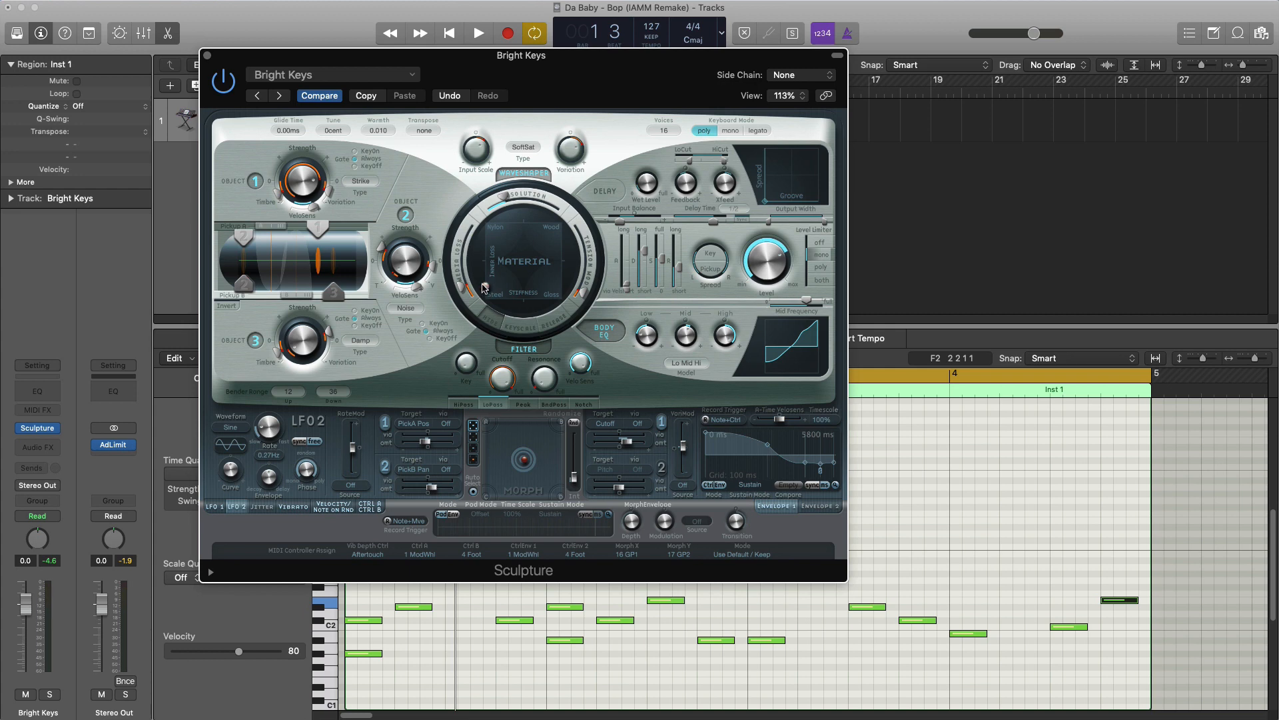
key("space")
left_click_drag(484, 289, 486, 278)
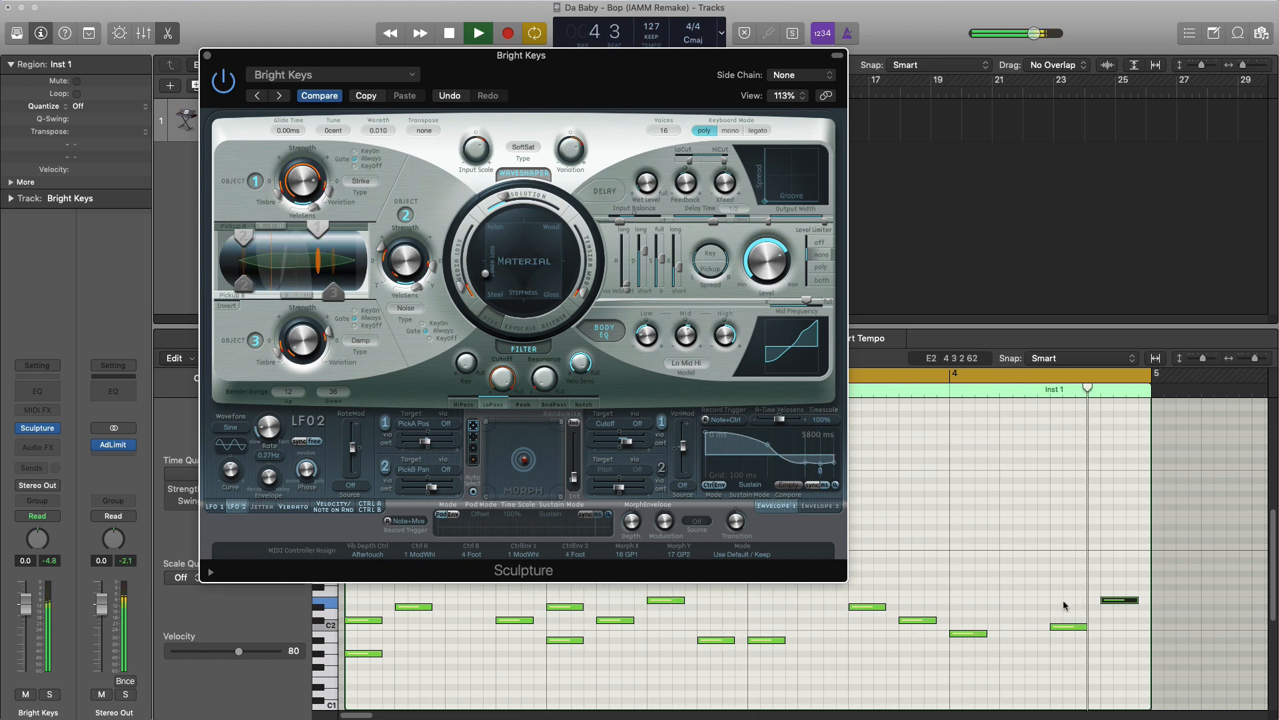
- Raise the note on beat 3 of bar 4 to C#2, audition the melody and close Sculpture
key("space")
left_click_drag(1070, 627, 1071, 624)
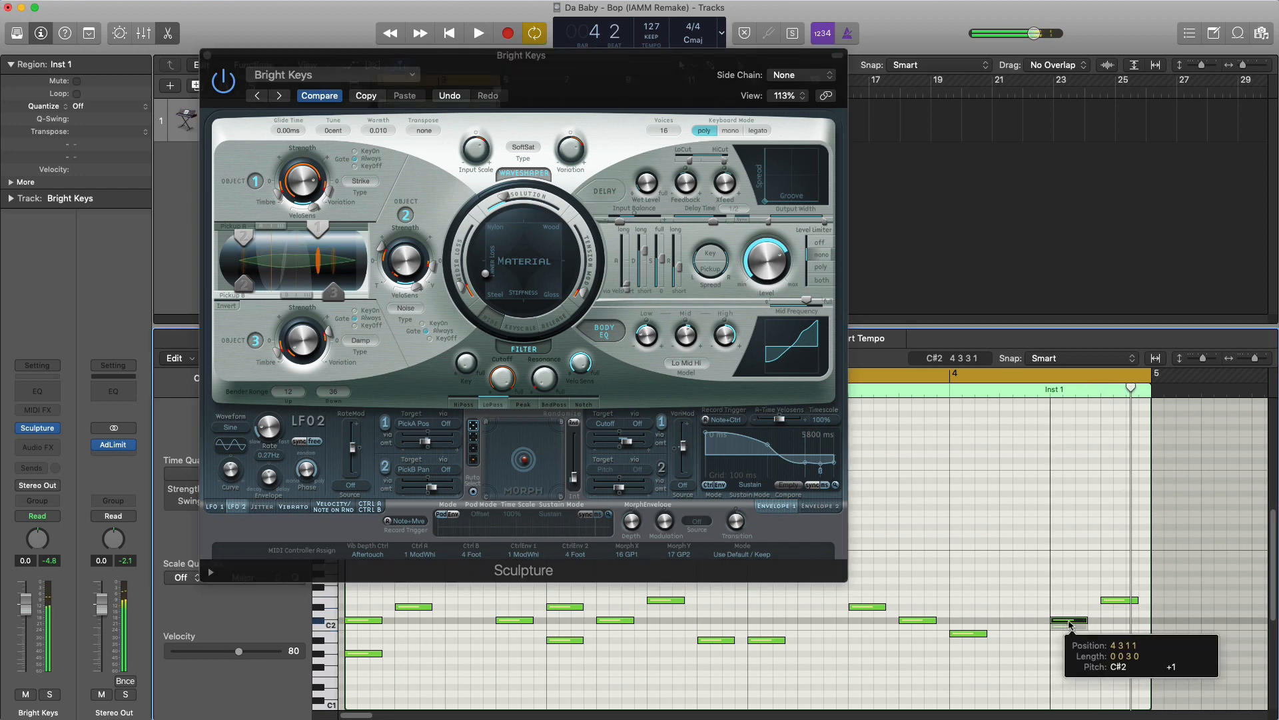
key("space")
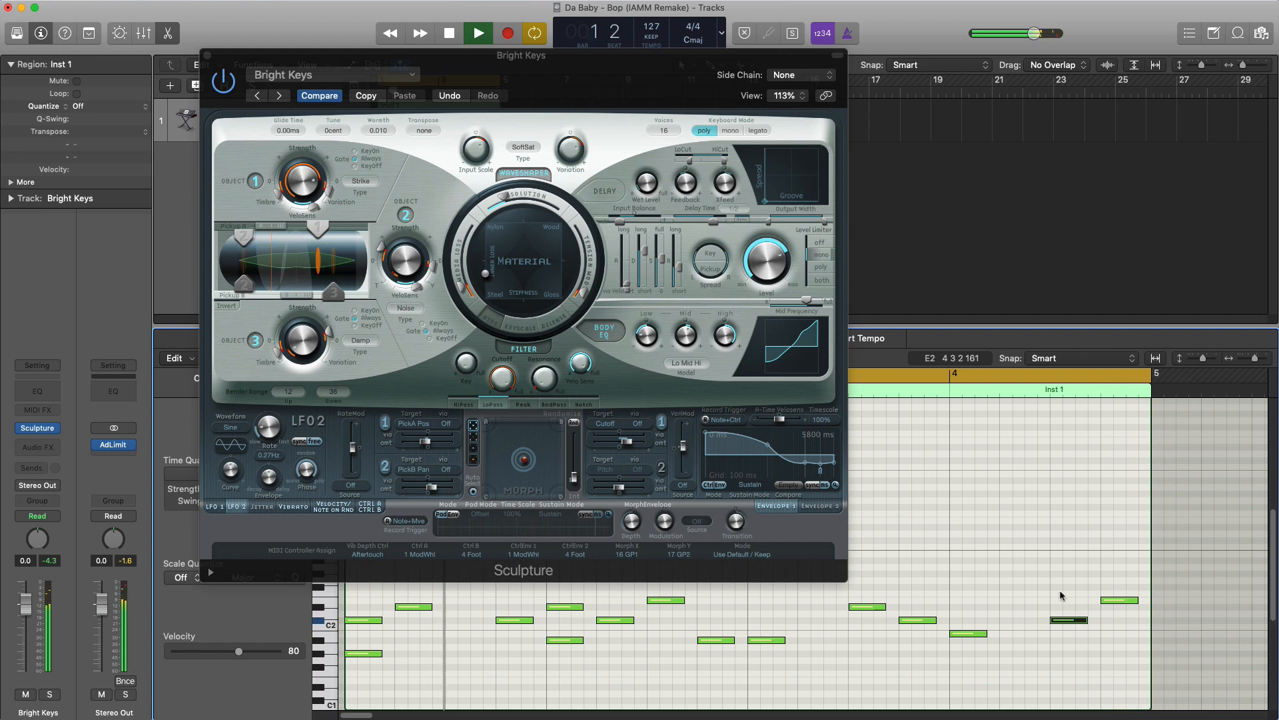
left_click(208, 56)
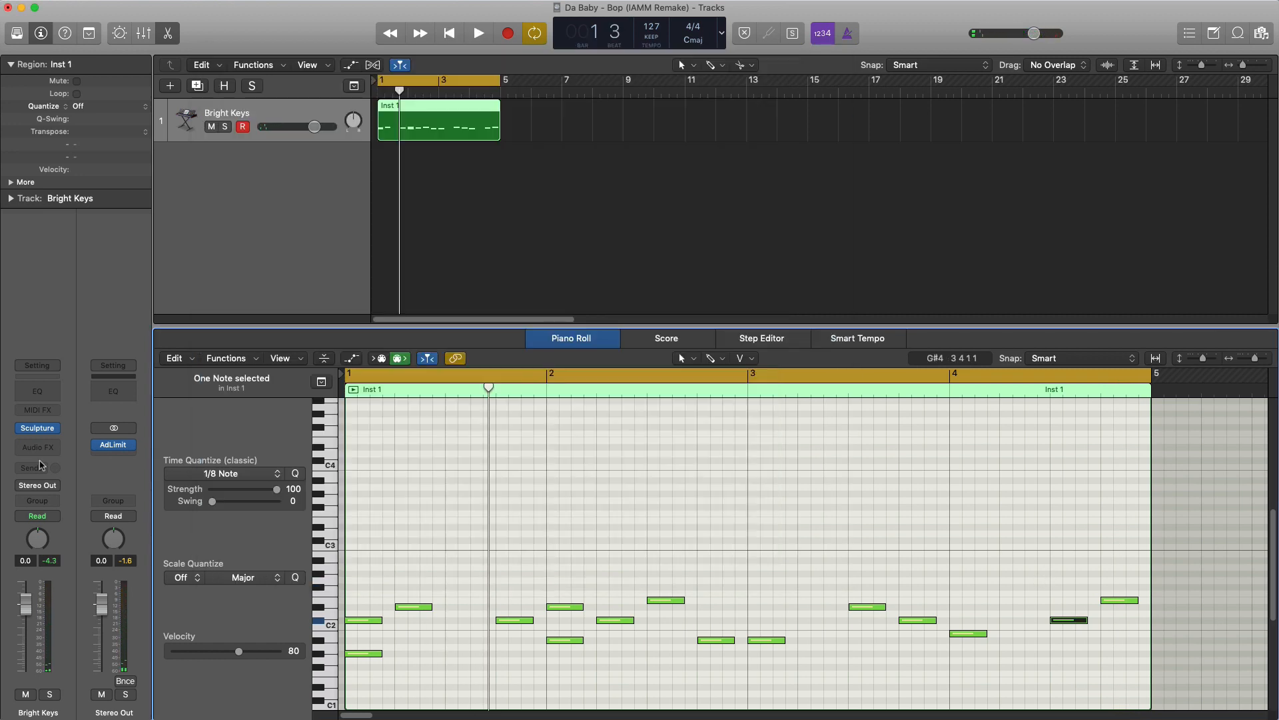
- Insert a Channel EQ on Bright Keys and enable its low cut at 170 Hz with a 48 dB/Oct slope
left_click(47, 399)
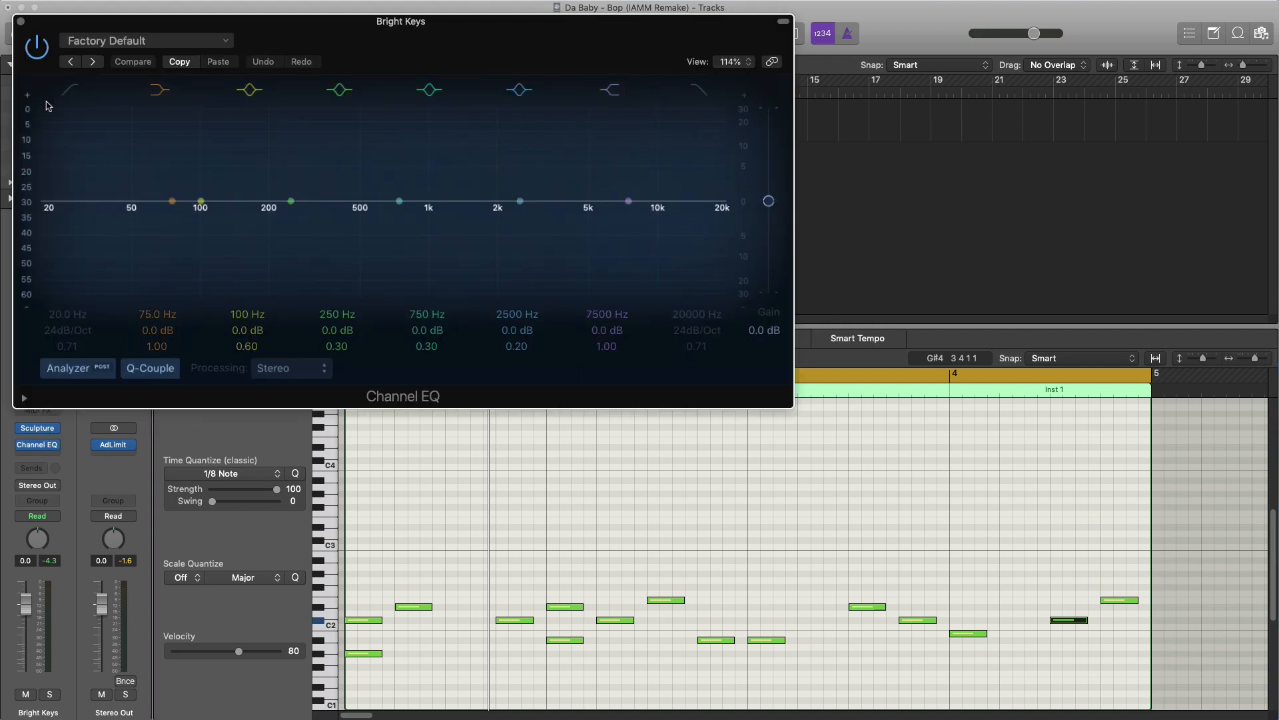
left_click(70, 90)
key("space")
left_click_drag(75, 314, 74, 215)
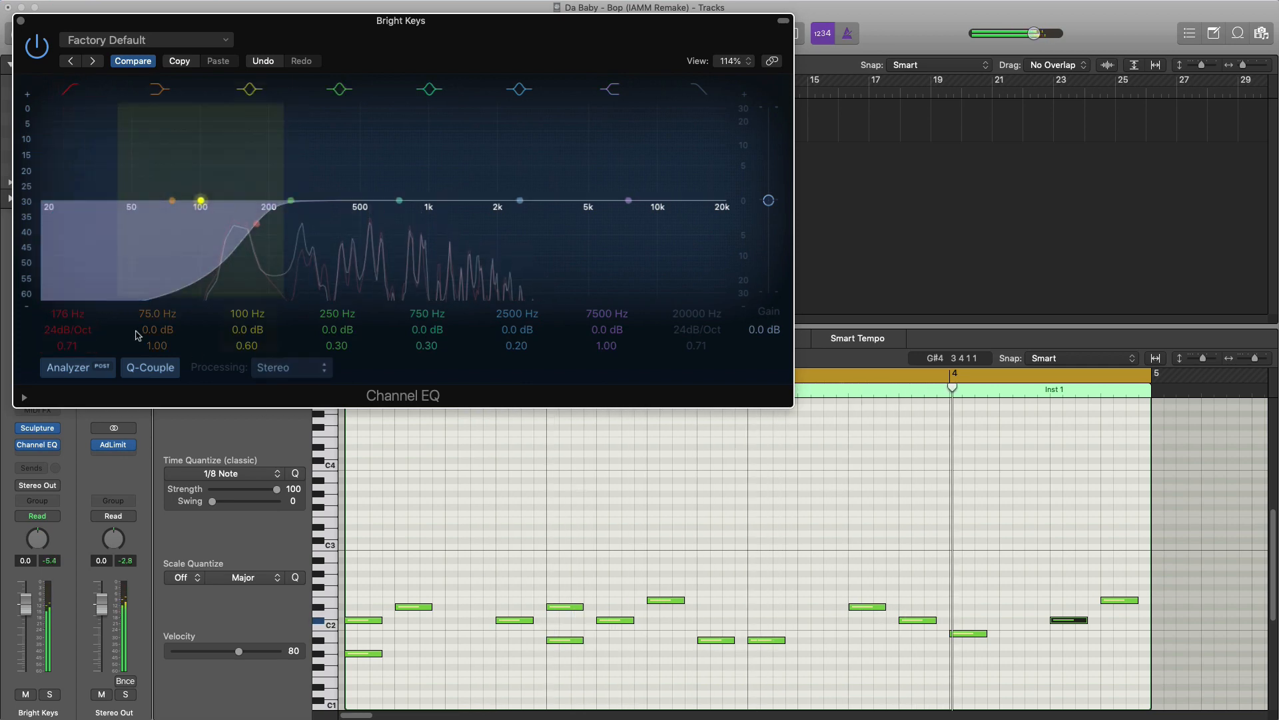
left_click_drag(76, 331, 77, 326)
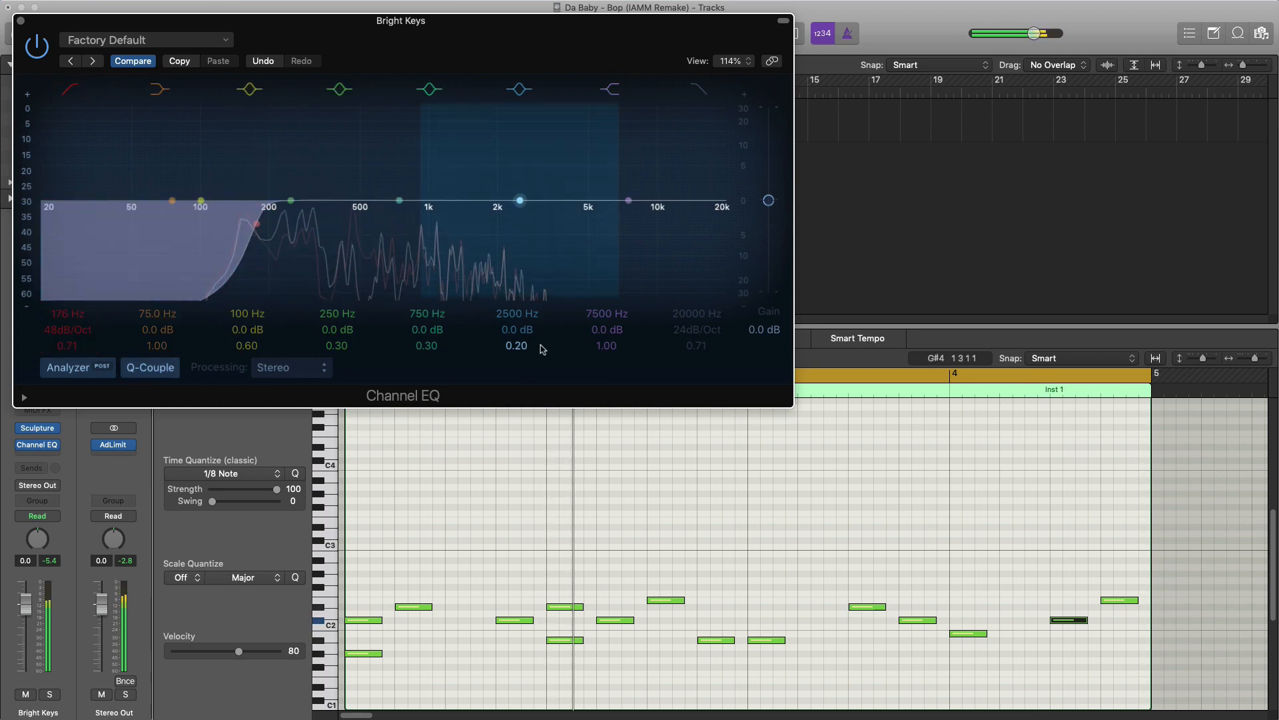
- Enable the Channel EQ's high cut, lower its frequency and adjust its slope while the melody plays
left_click(695, 98)
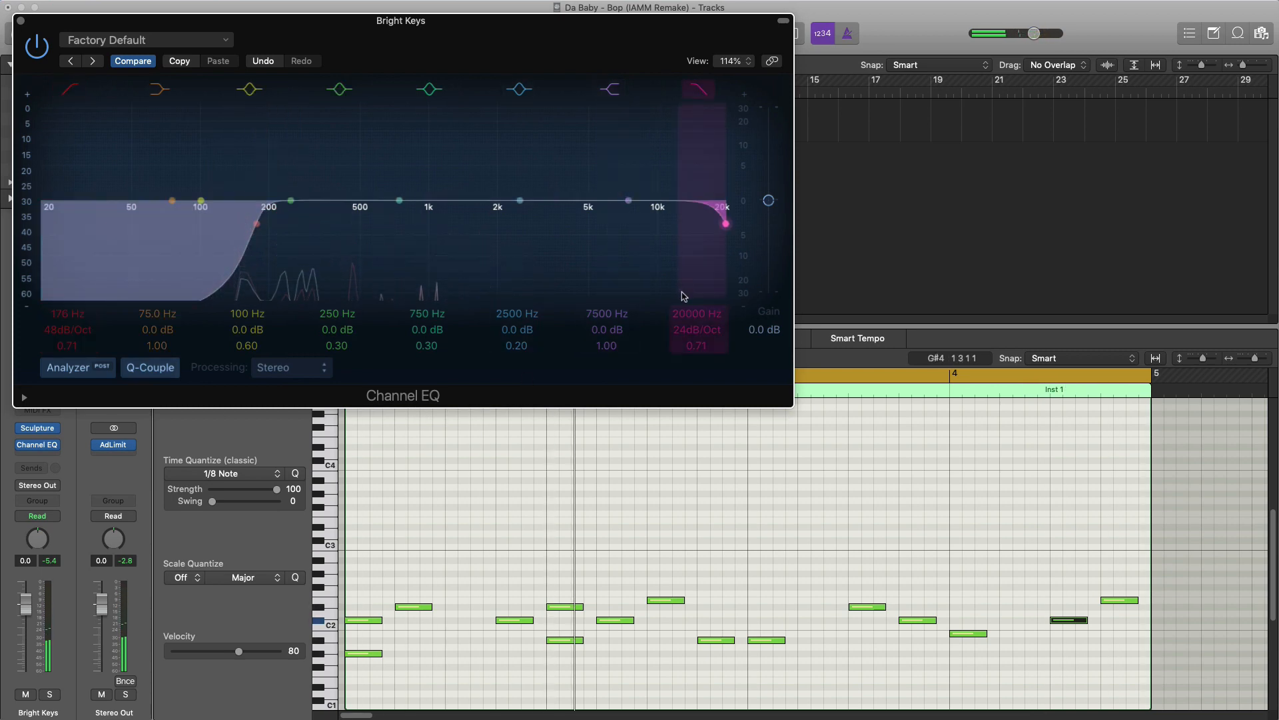
left_click_drag(684, 296, 441, 296)
left_click_drag(698, 330, 710, 356)
left_click(20, 22)
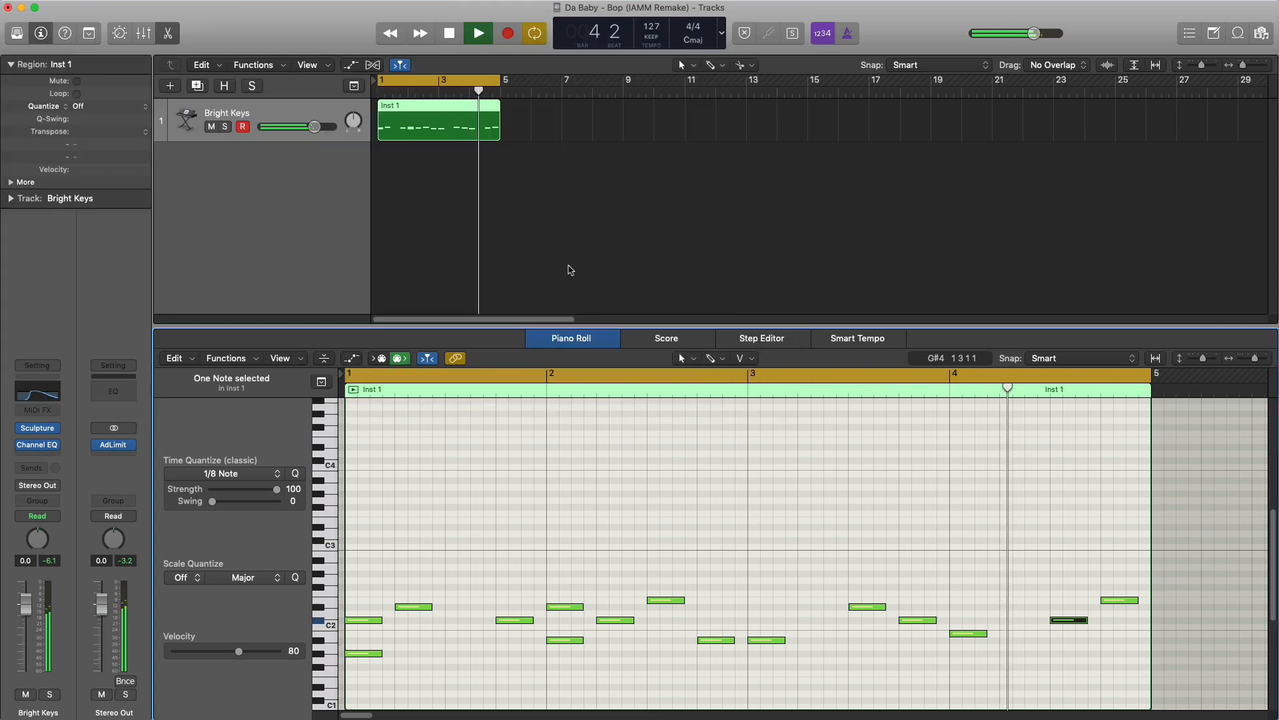
key("space")
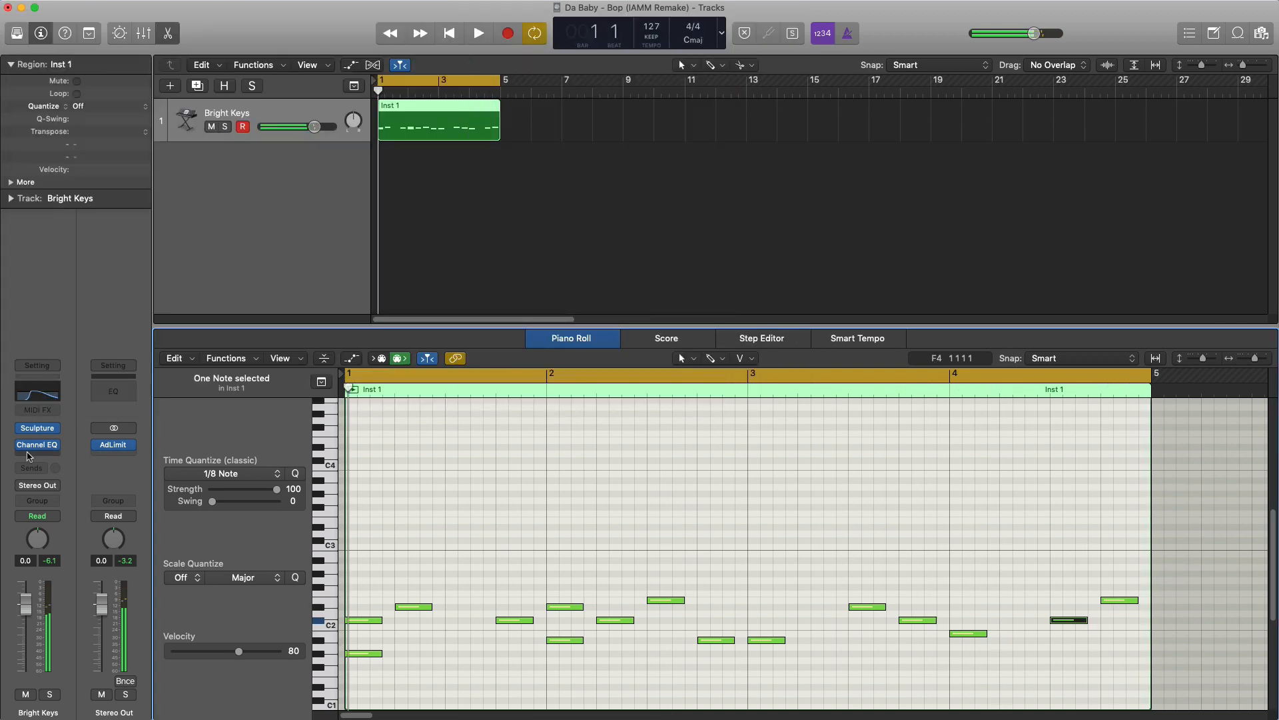
- Add a Sample Delay after the Channel EQ, measured in ms, with the left delay at 15.0 ms
left_click(40, 458)
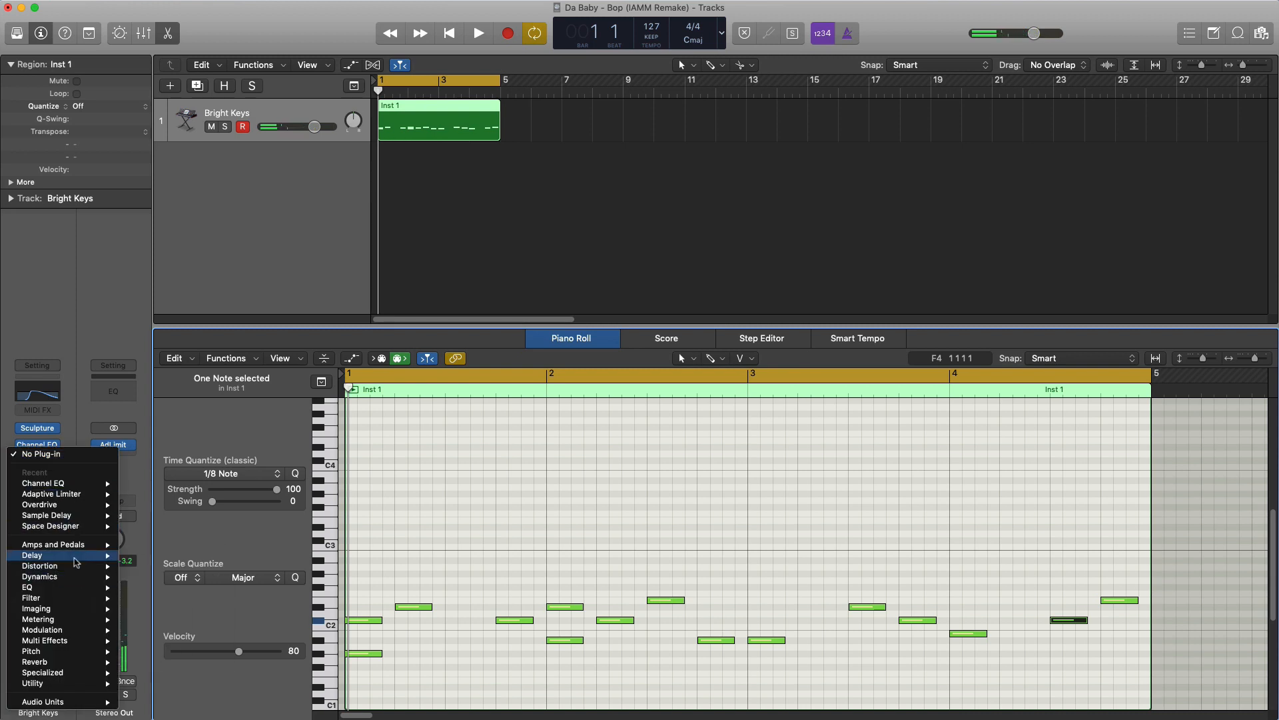
mouse_move(78, 571)
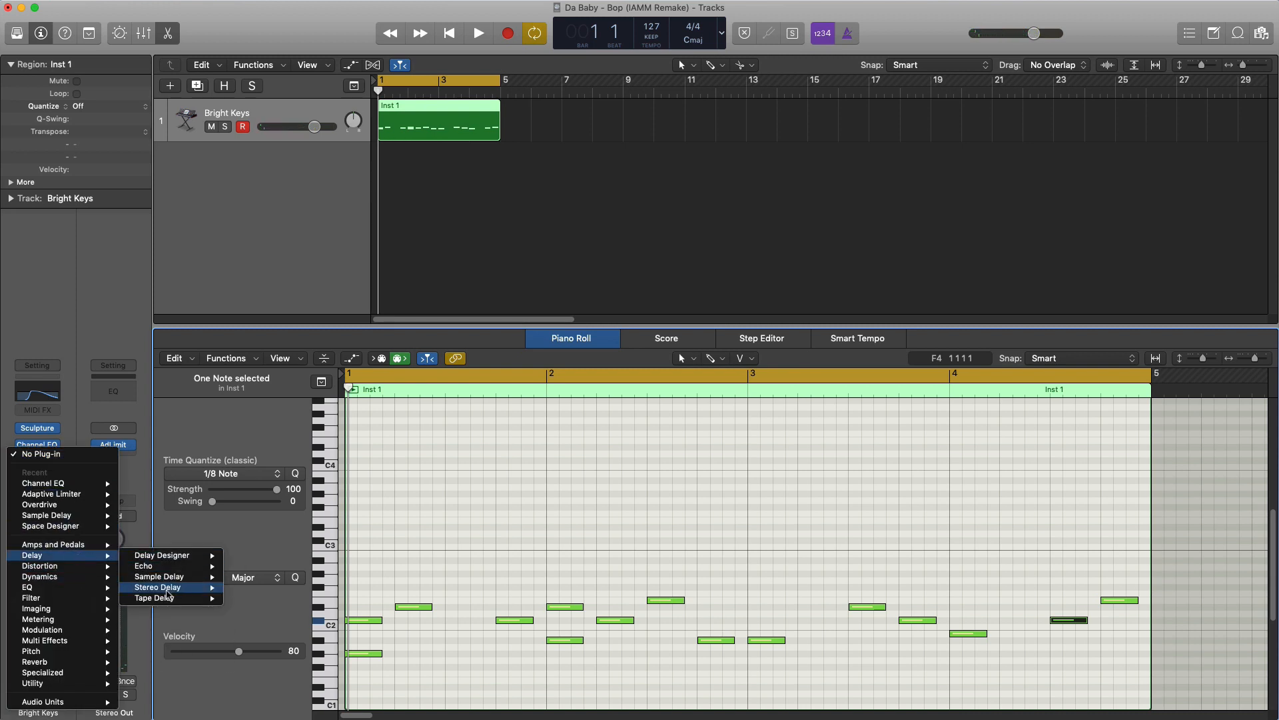
mouse_move(205, 580)
left_click(250, 577)
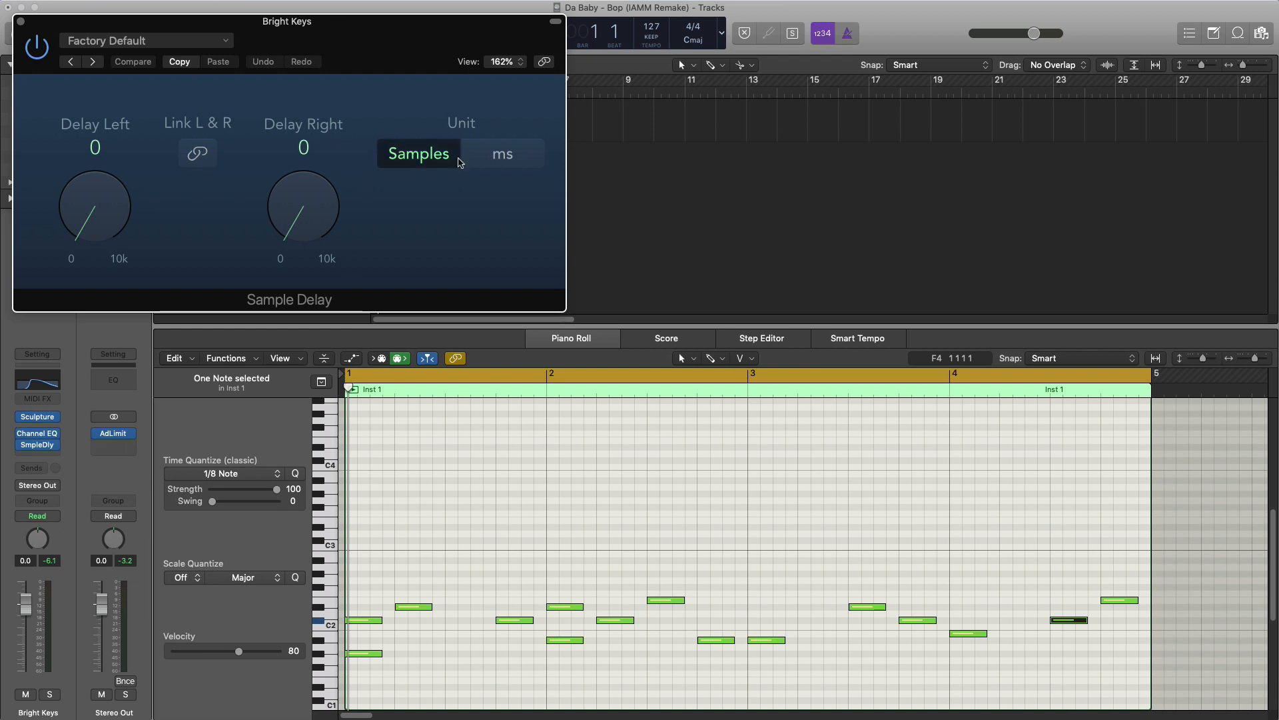
left_click(502, 156)
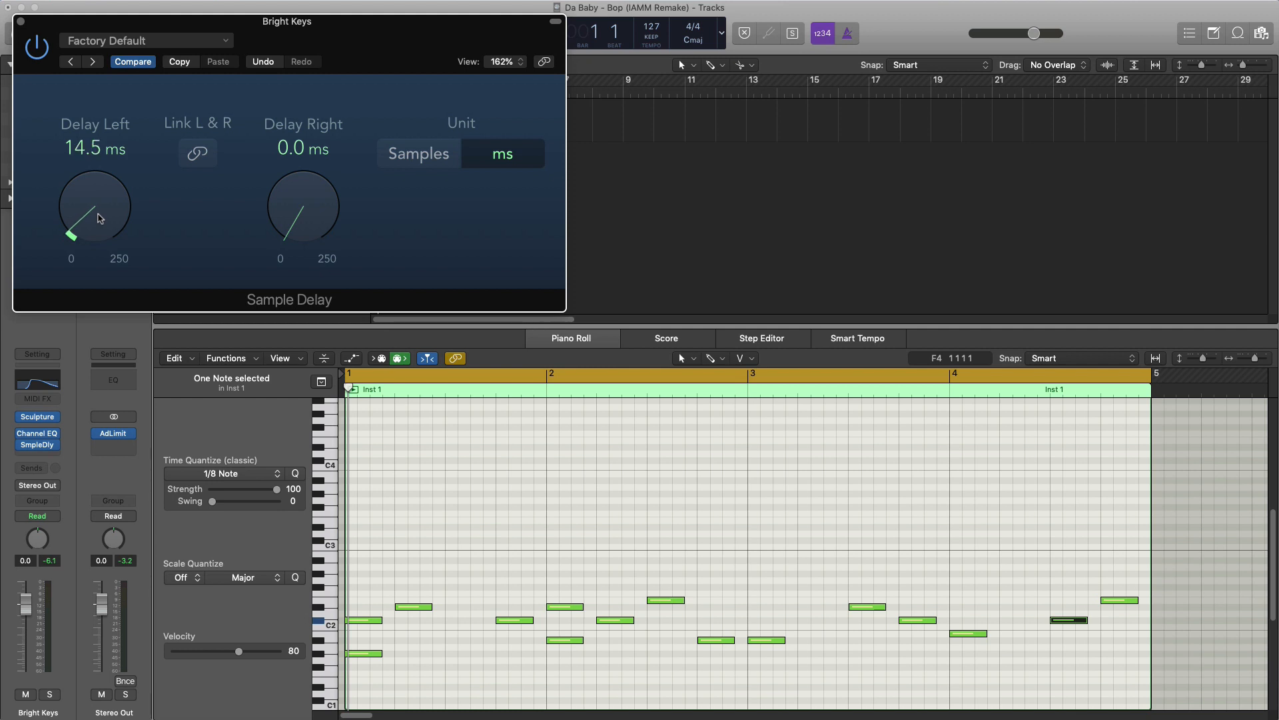
key("space")
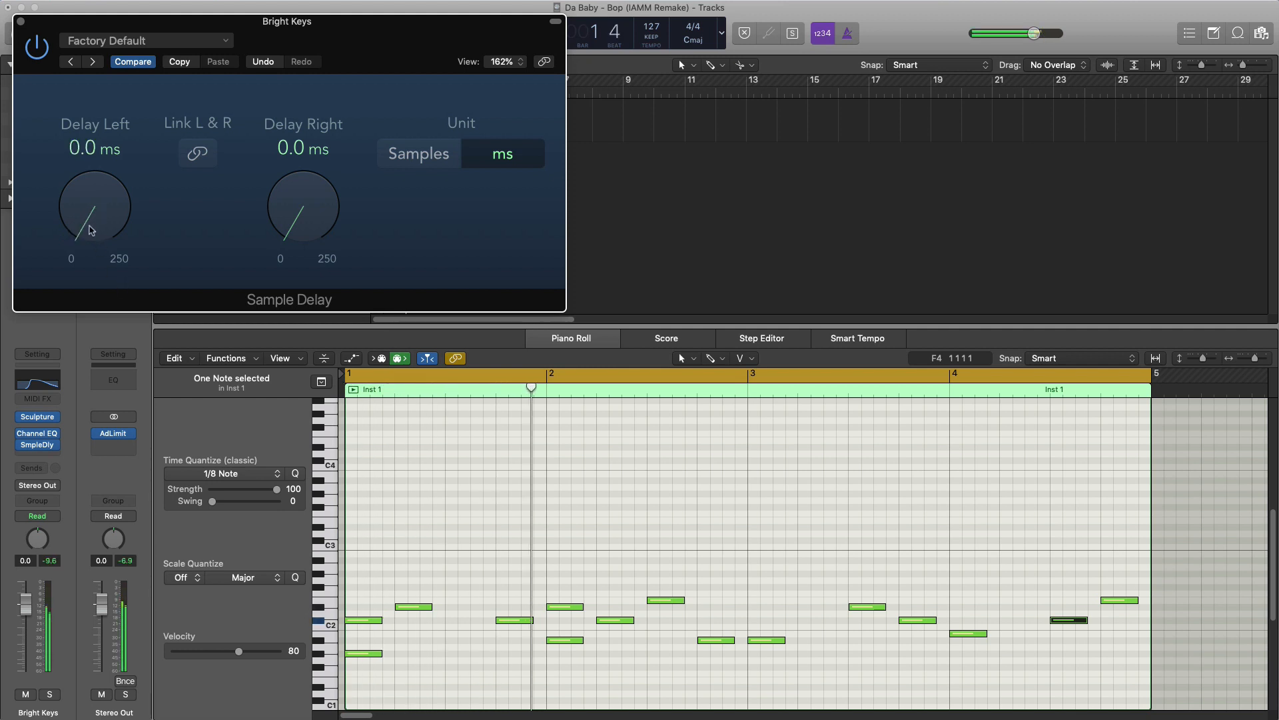
left_click_drag(92, 230, 92, 218)
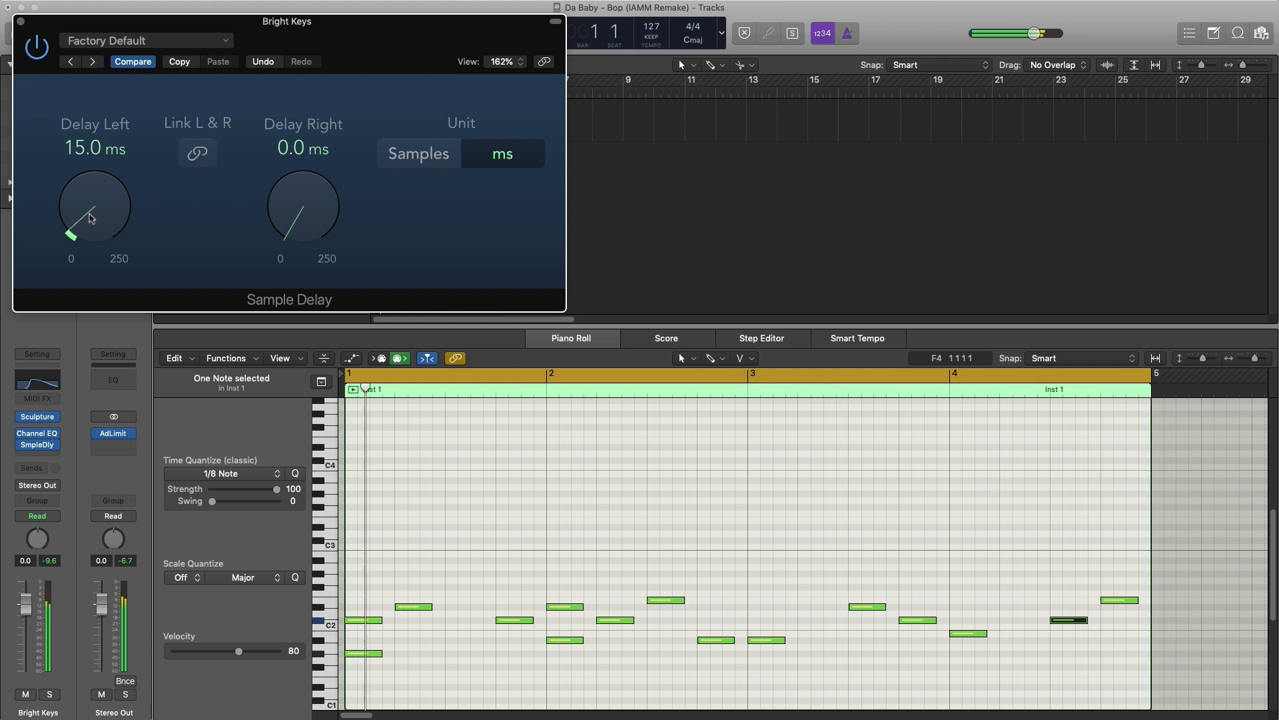
left_click(20, 23)
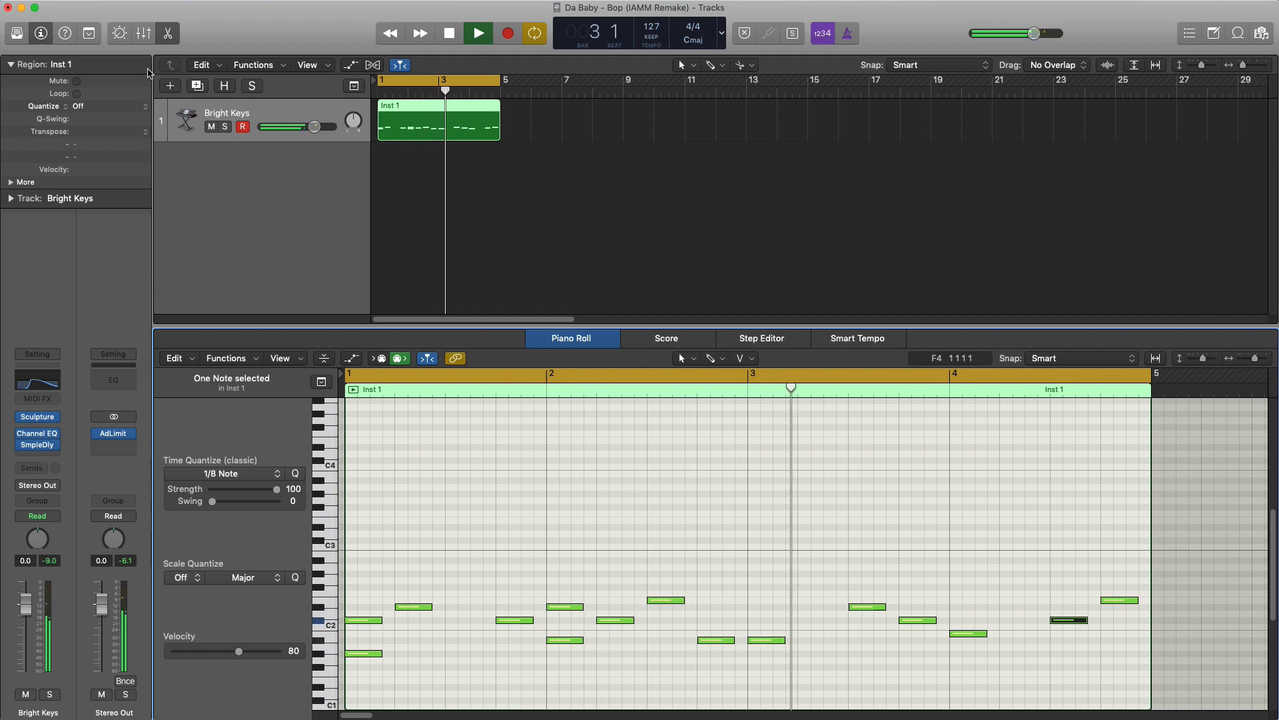
key("space")
- Add a stereo Overdrive after the Sample Delay with Tone at 20000 Hz and Drive at 1.00 dB
left_click(44, 456)
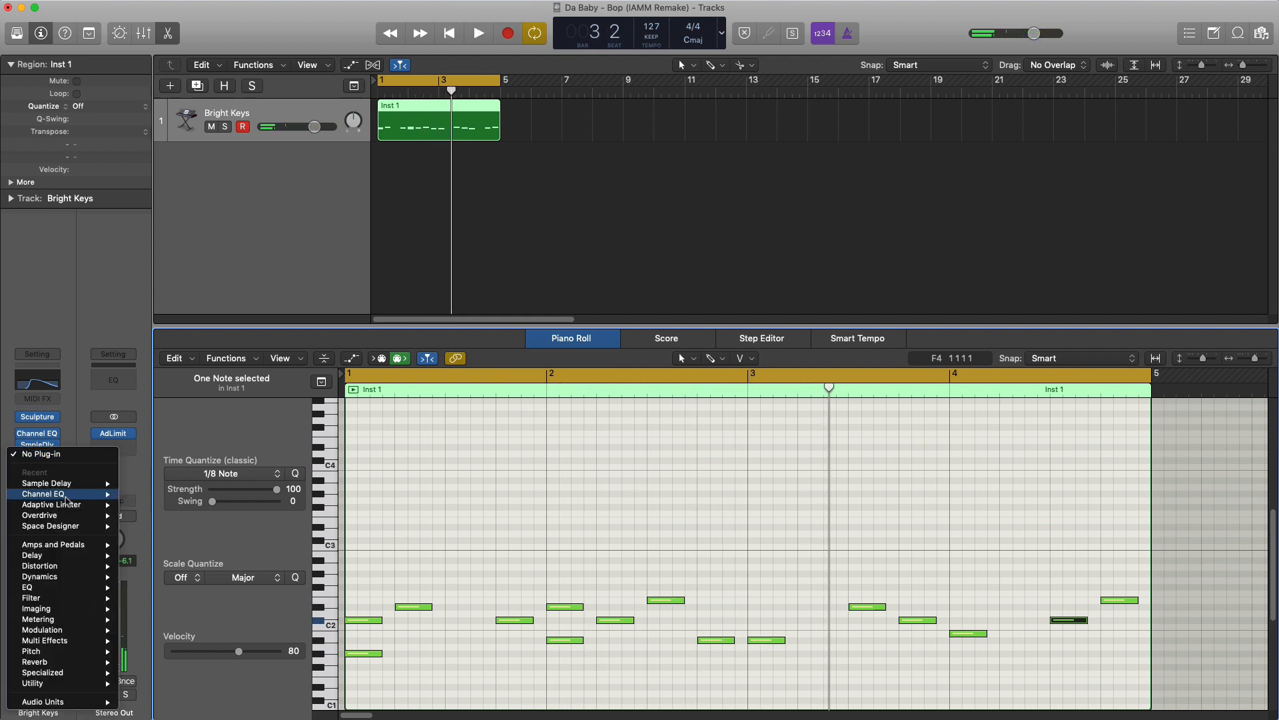
mouse_move(75, 569)
mouse_move(171, 610)
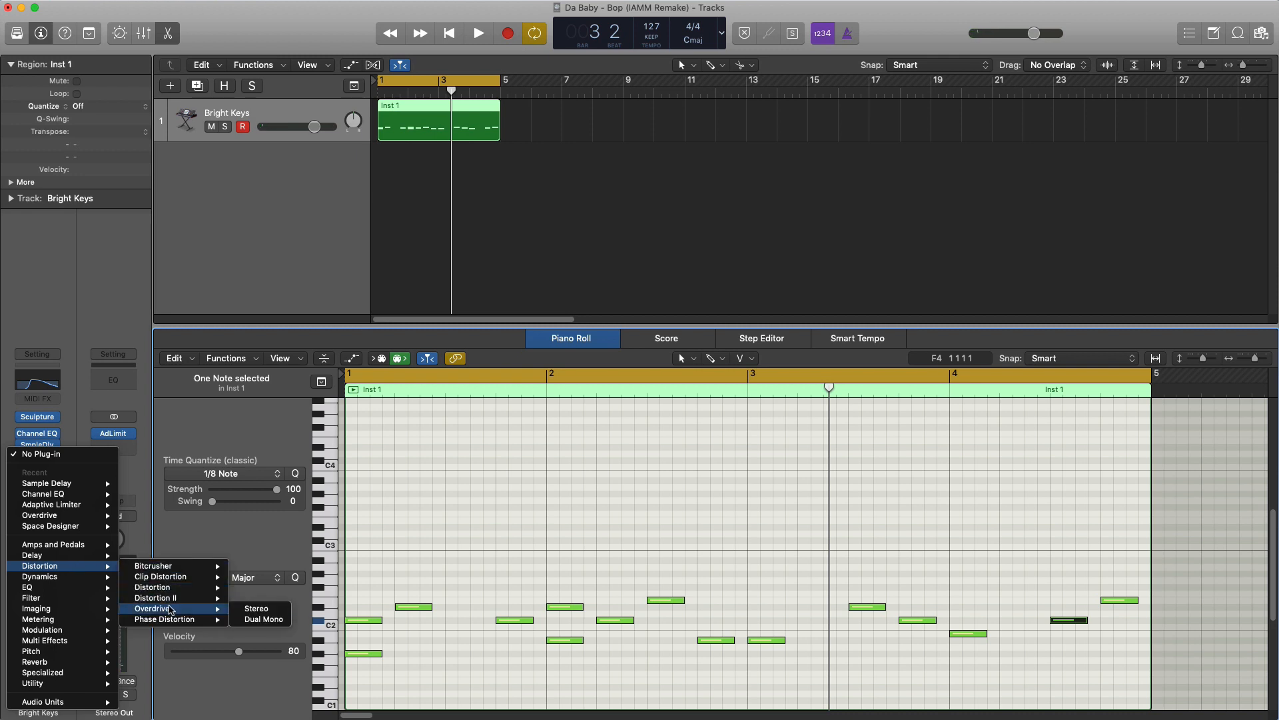
left_click(242, 608)
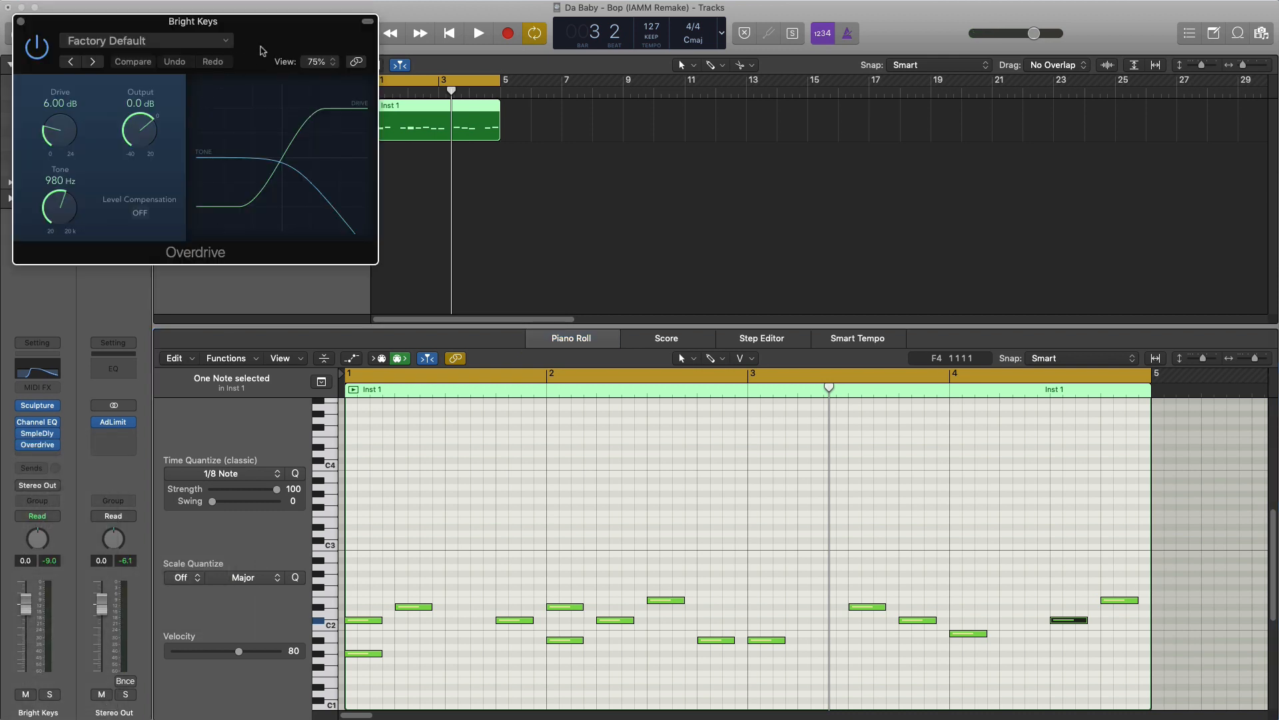
left_click_drag(262, 52, 531, 154)
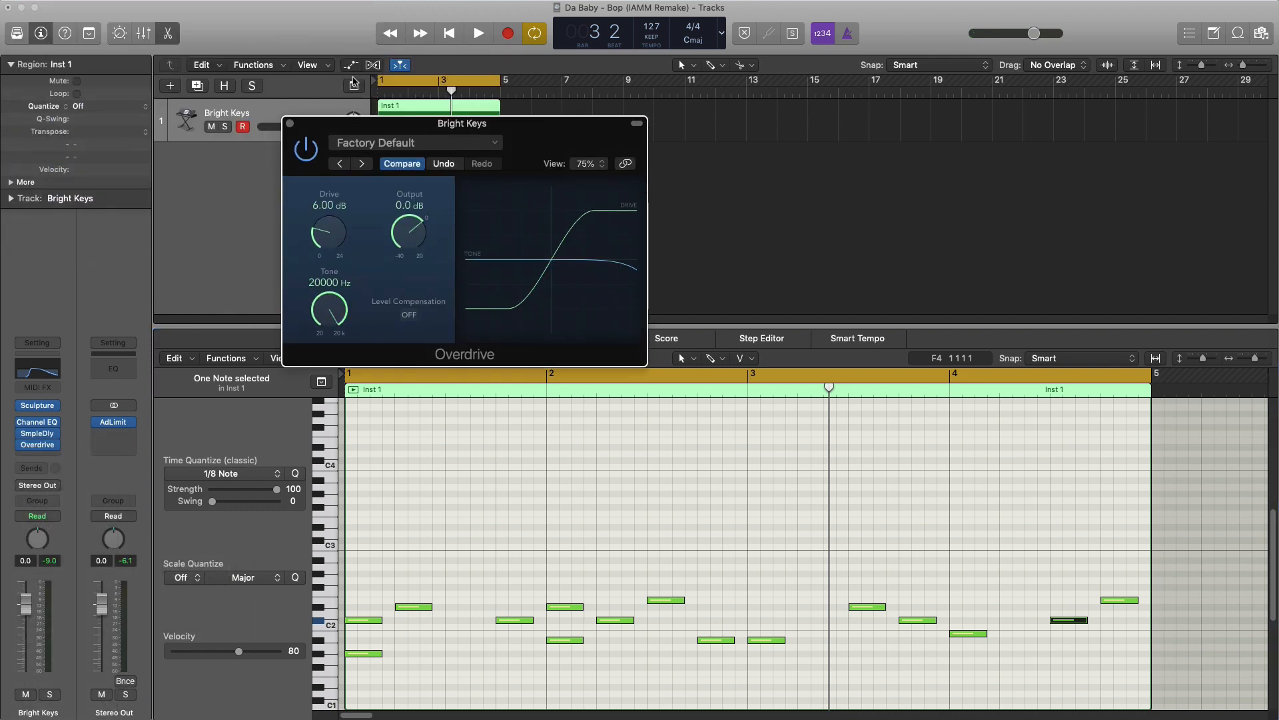
key("space")
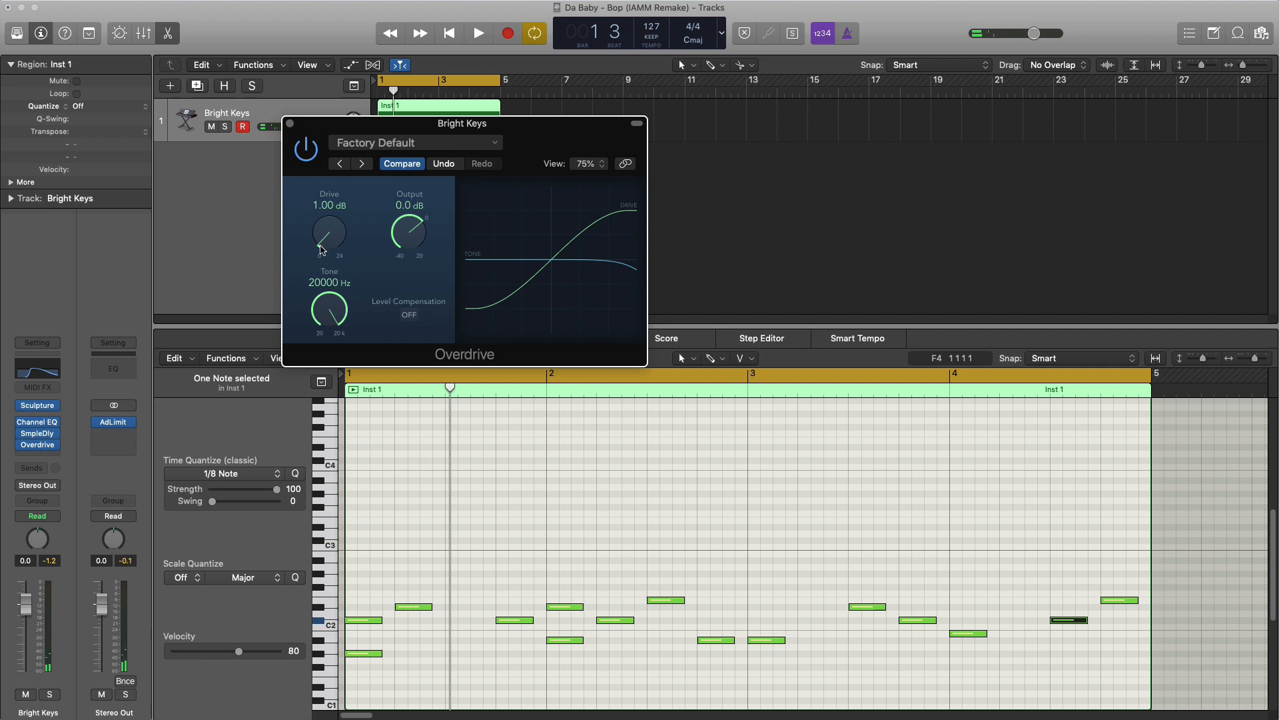
key("space")
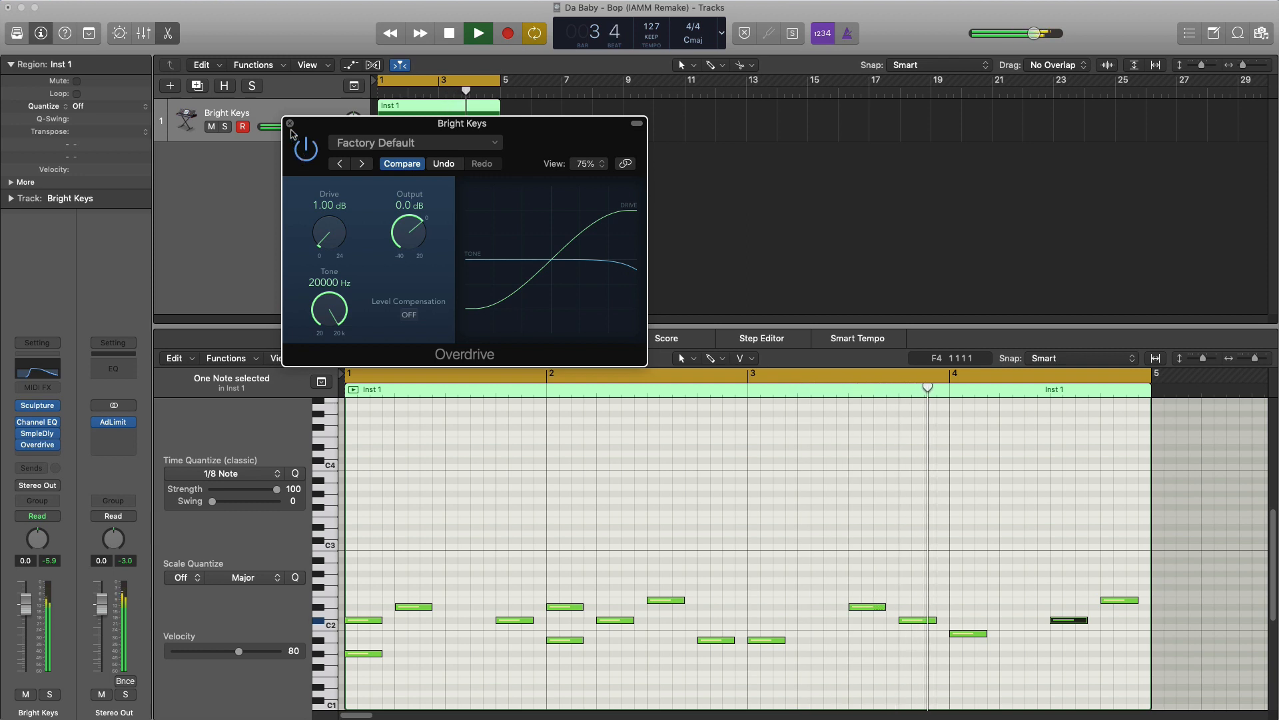
left_click(290, 123)
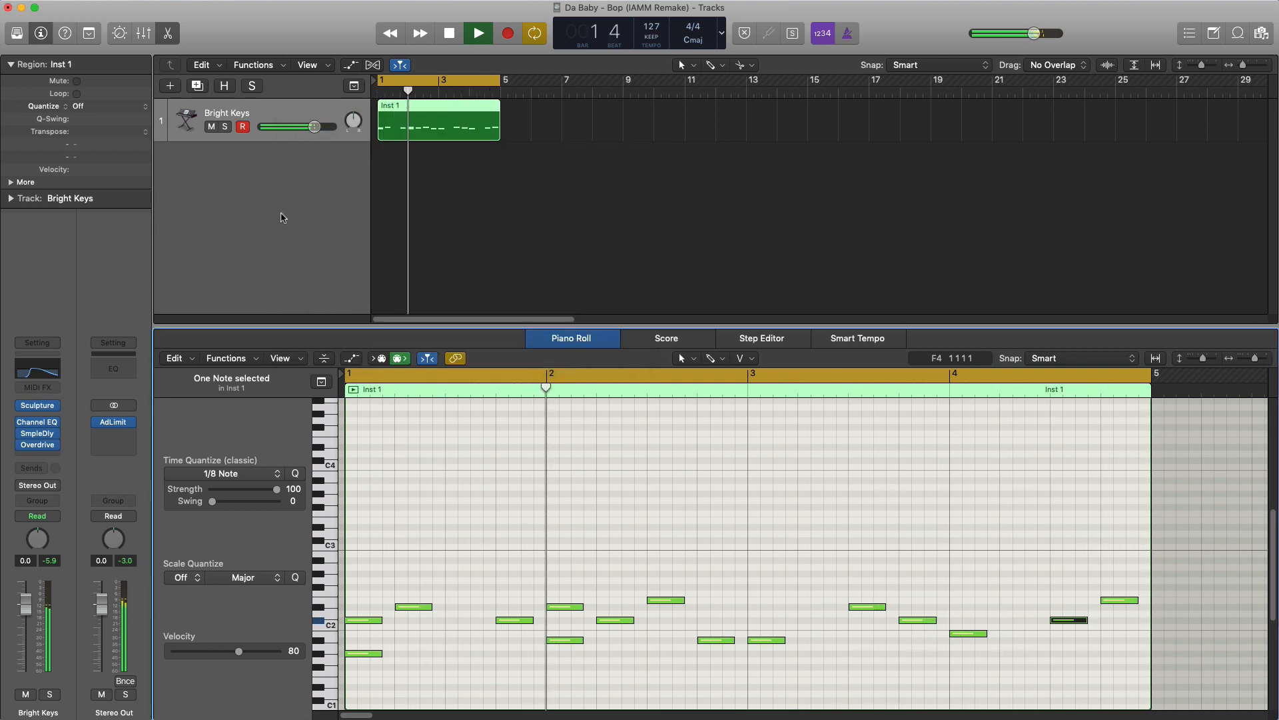
key("space")
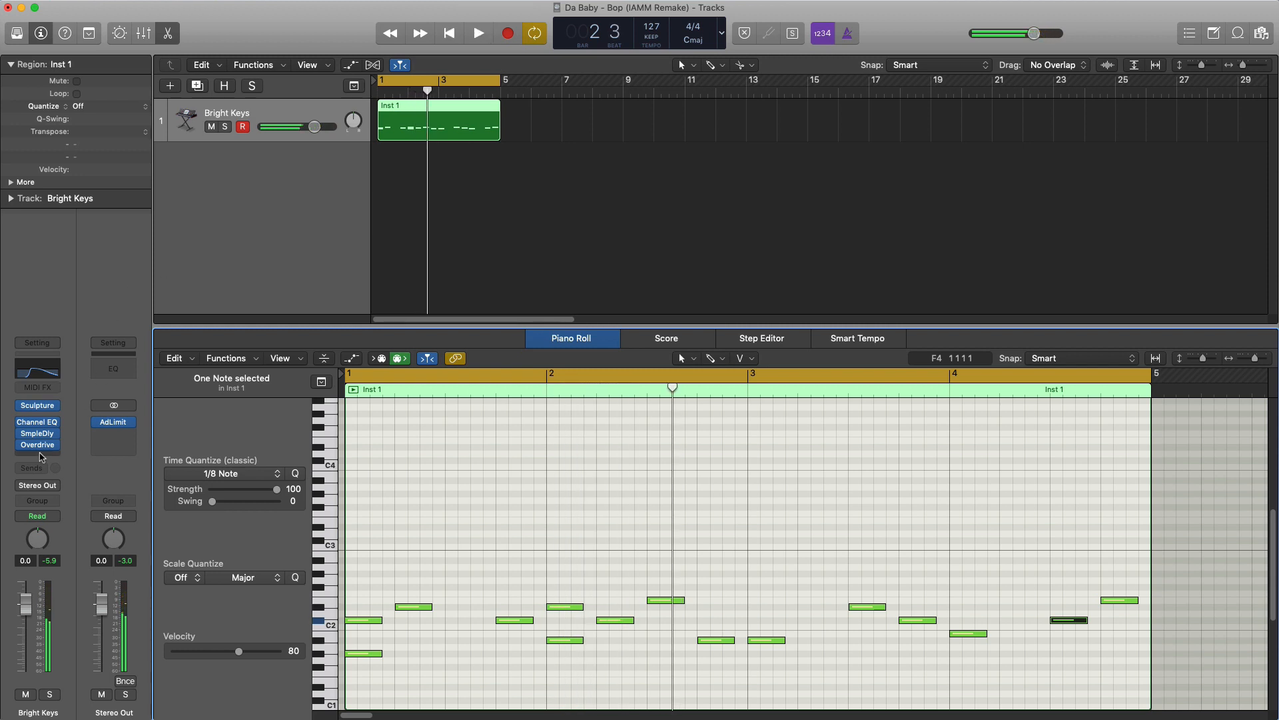
- Add a stereo Space Designer with the Large Spaces warped preset 01.9s Bomb Tail and lower Wet to -33.0 dB
left_click(41, 456)
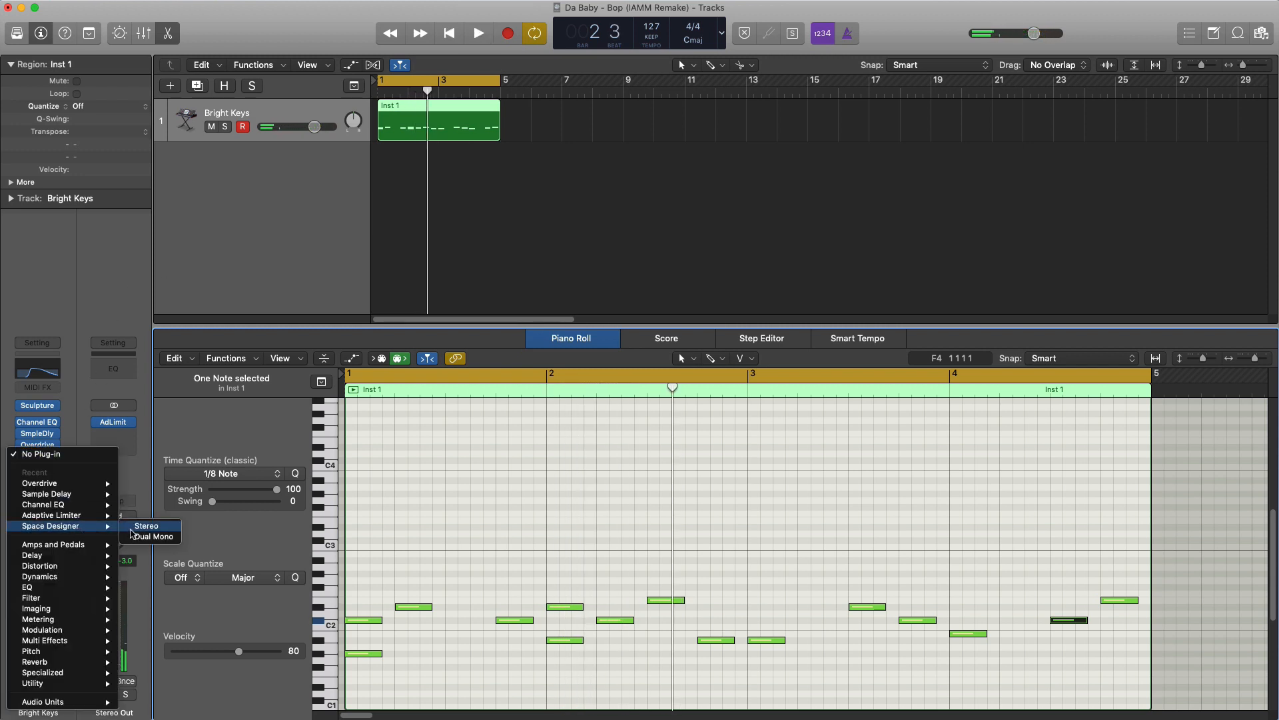
left_click(143, 526)
left_click(146, 41)
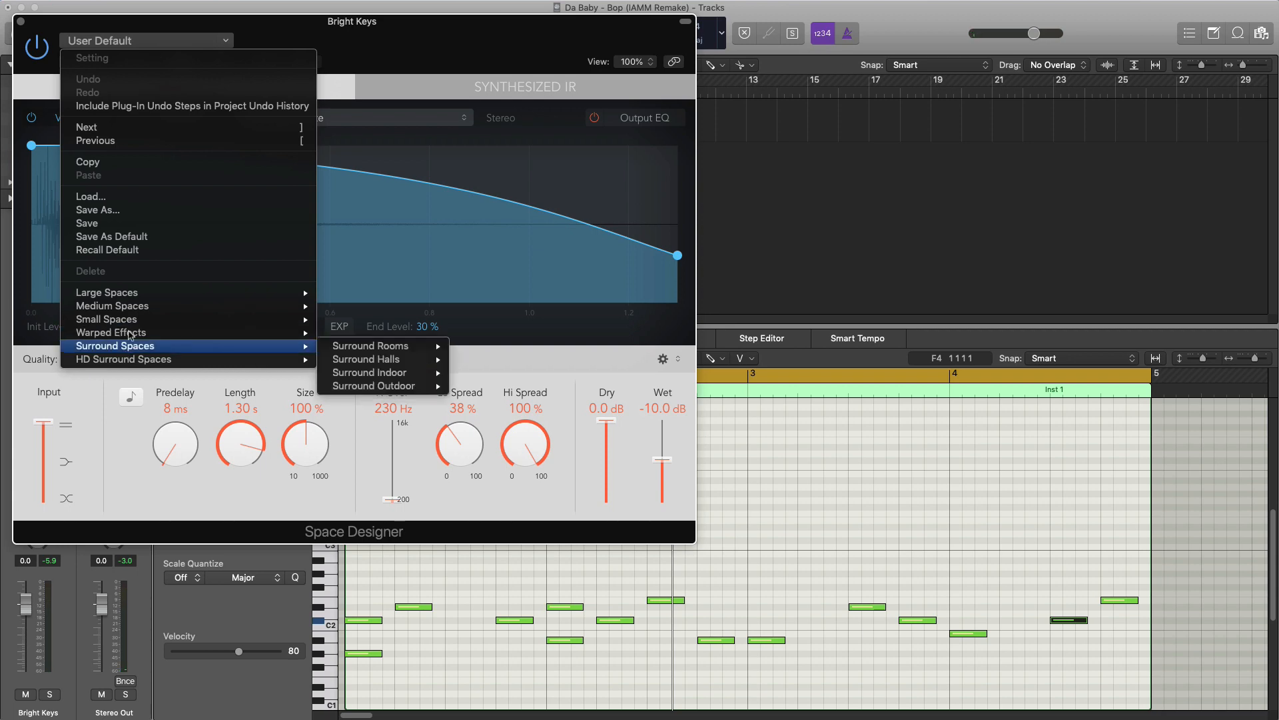
mouse_move(154, 294)
mouse_move(392, 378)
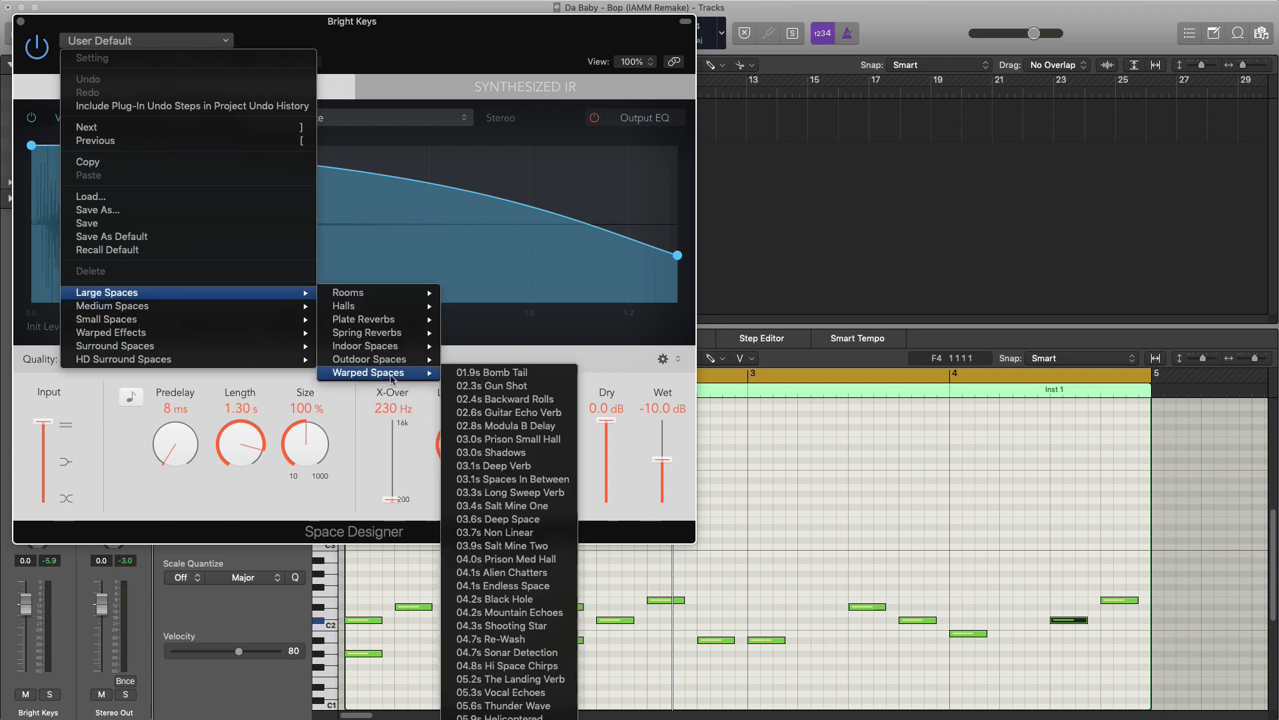
left_click(492, 374)
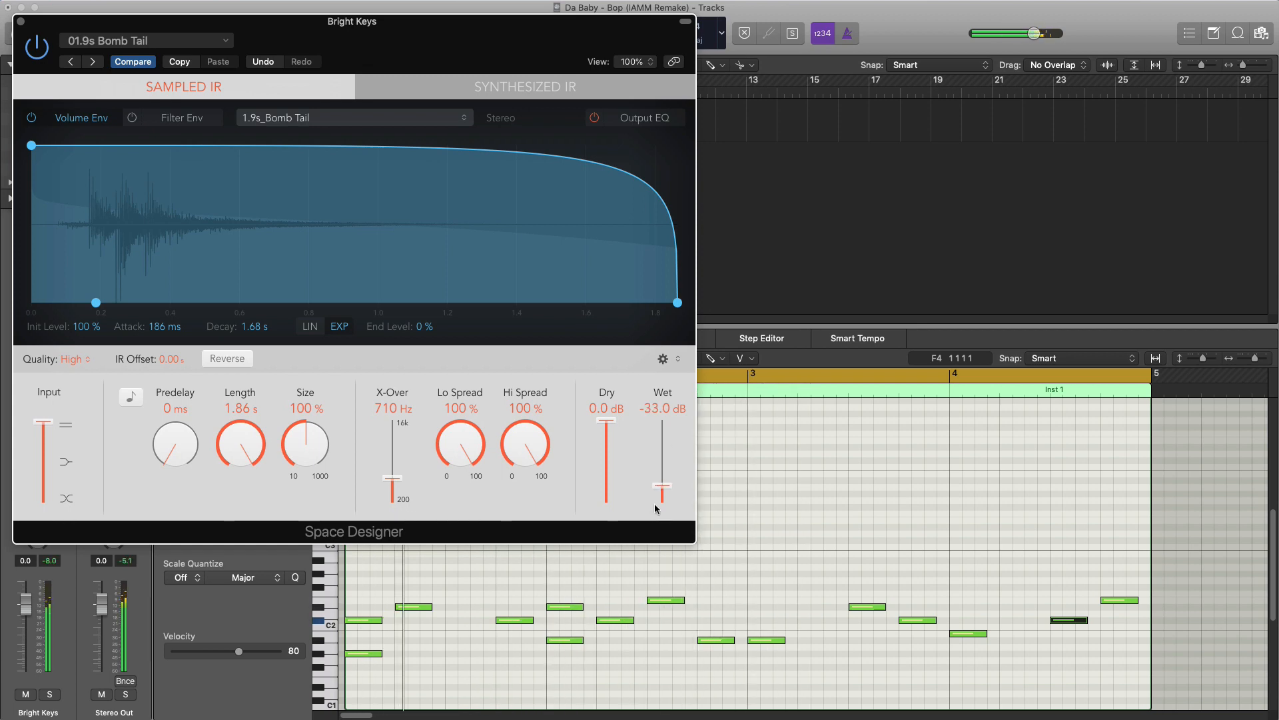
left_click(20, 22)
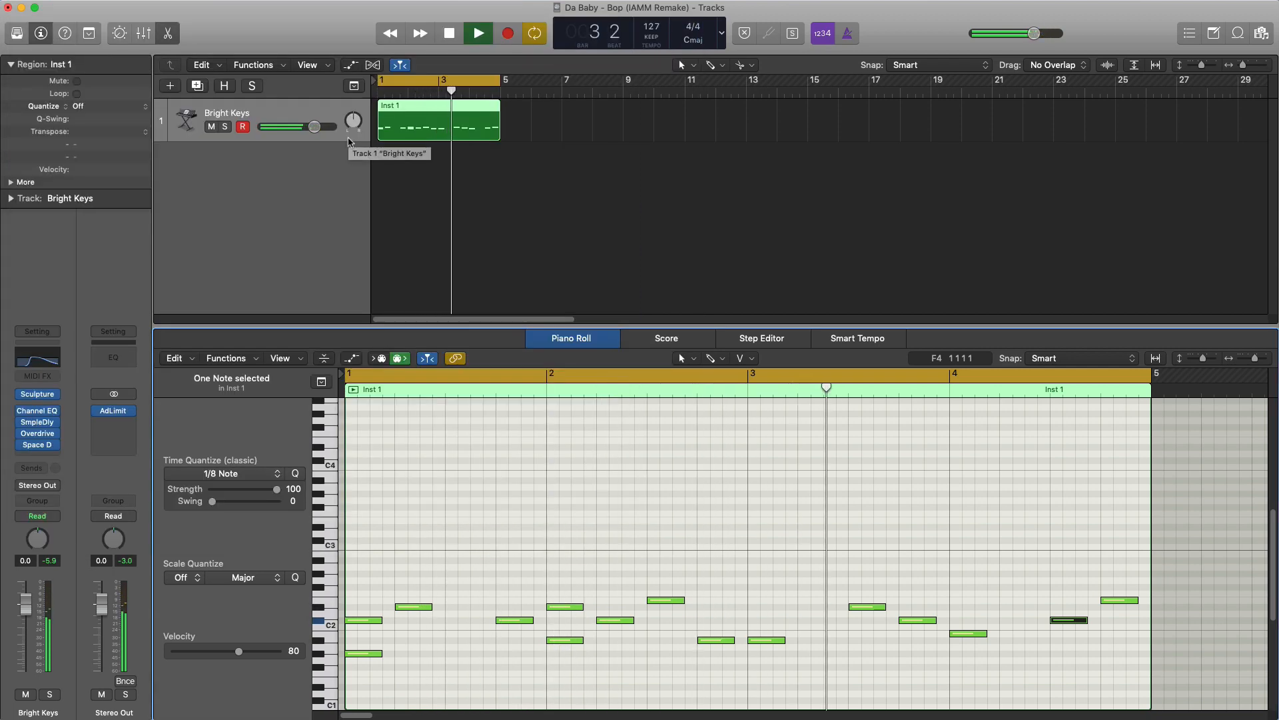
key("space")
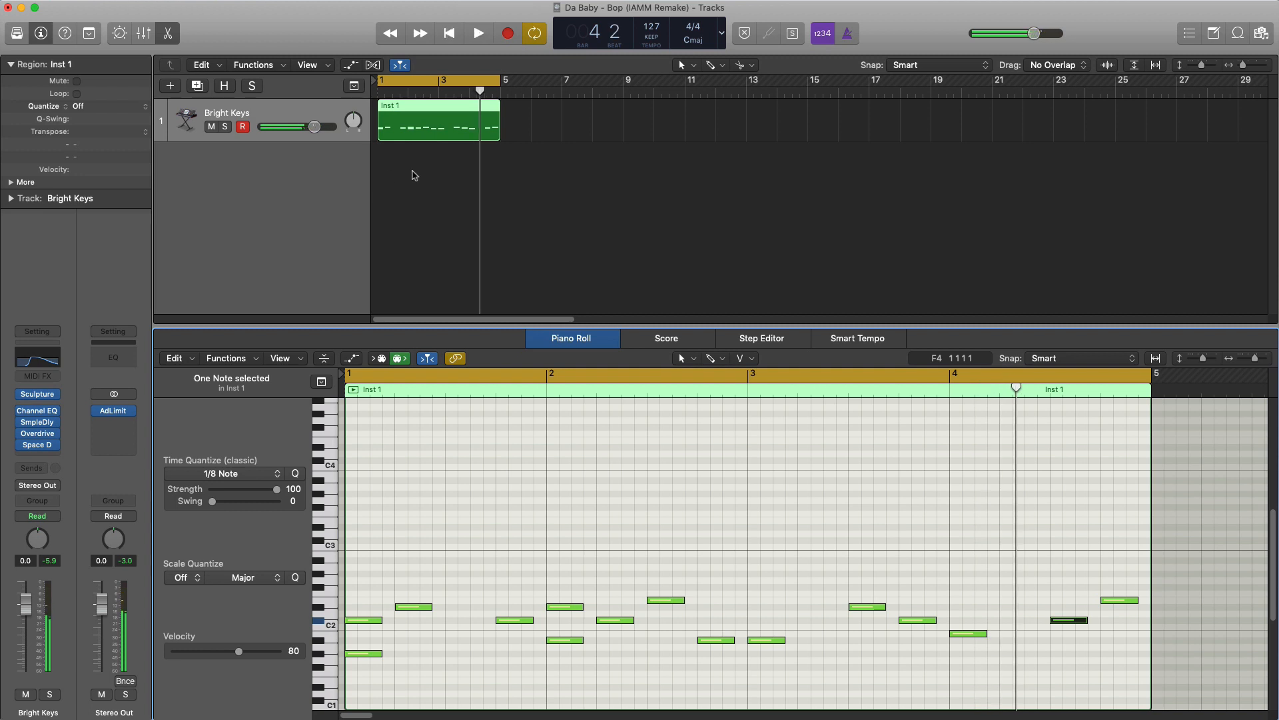
- Repeat the four-bar melody region once and extend the cycle range to bar 9
key("super+r")
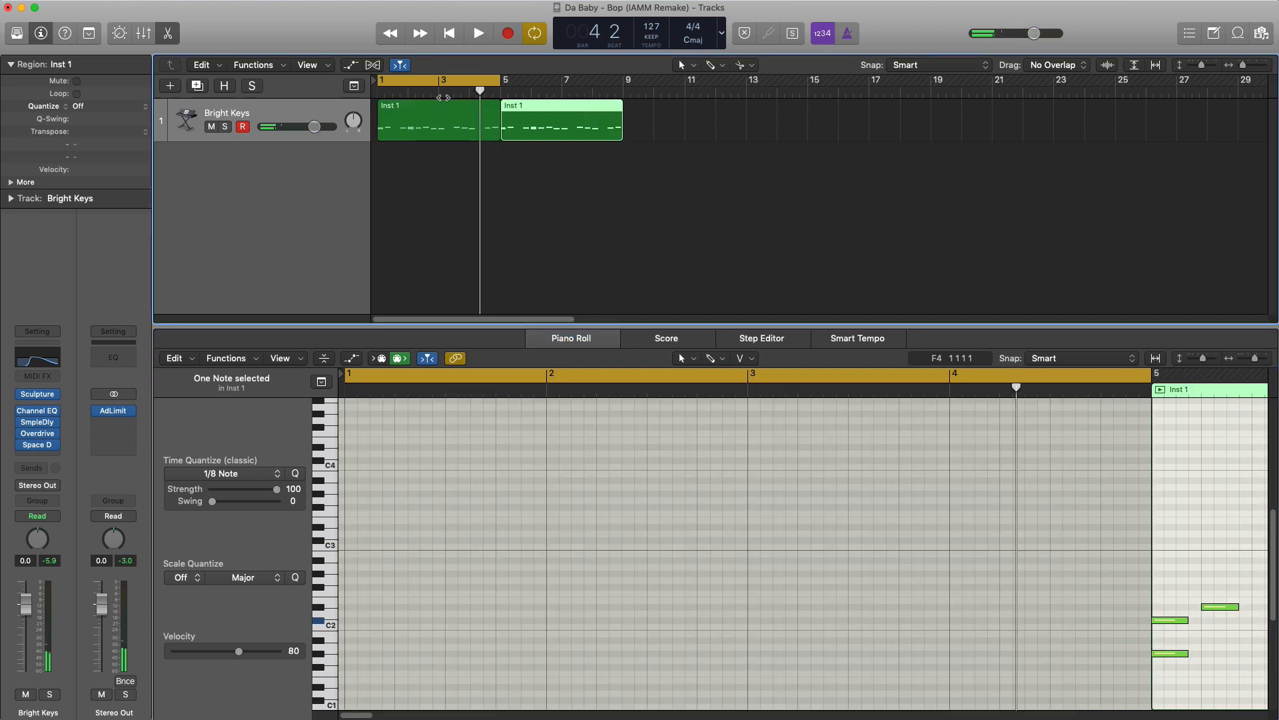
left_click(445, 84)
left_click_drag(381, 80, 621, 96)
- Join the two Bright Keys regions into a single eight-bar region
left_click(464, 136, "shift")
right_click(465, 136)
left_click(487, 135)
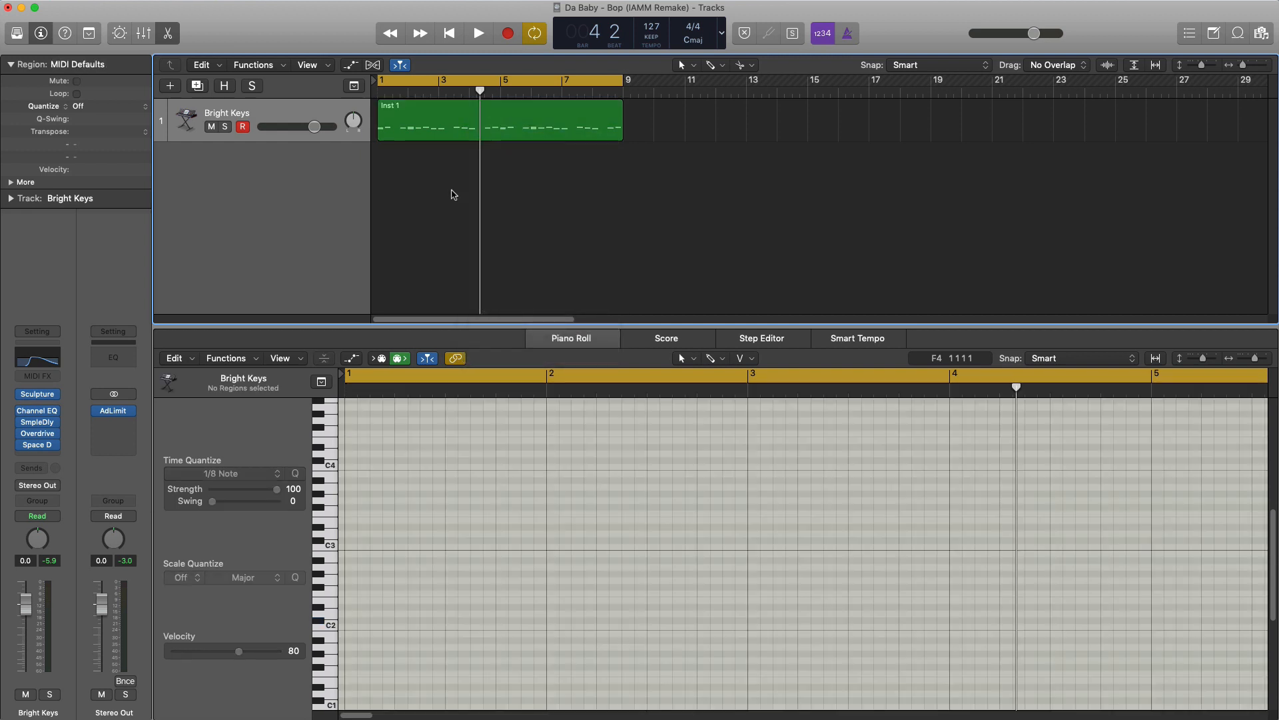
- Add a software instrument track with EXS24 and load the bop drum kit sampler instrument from the project
left_click(169, 87)
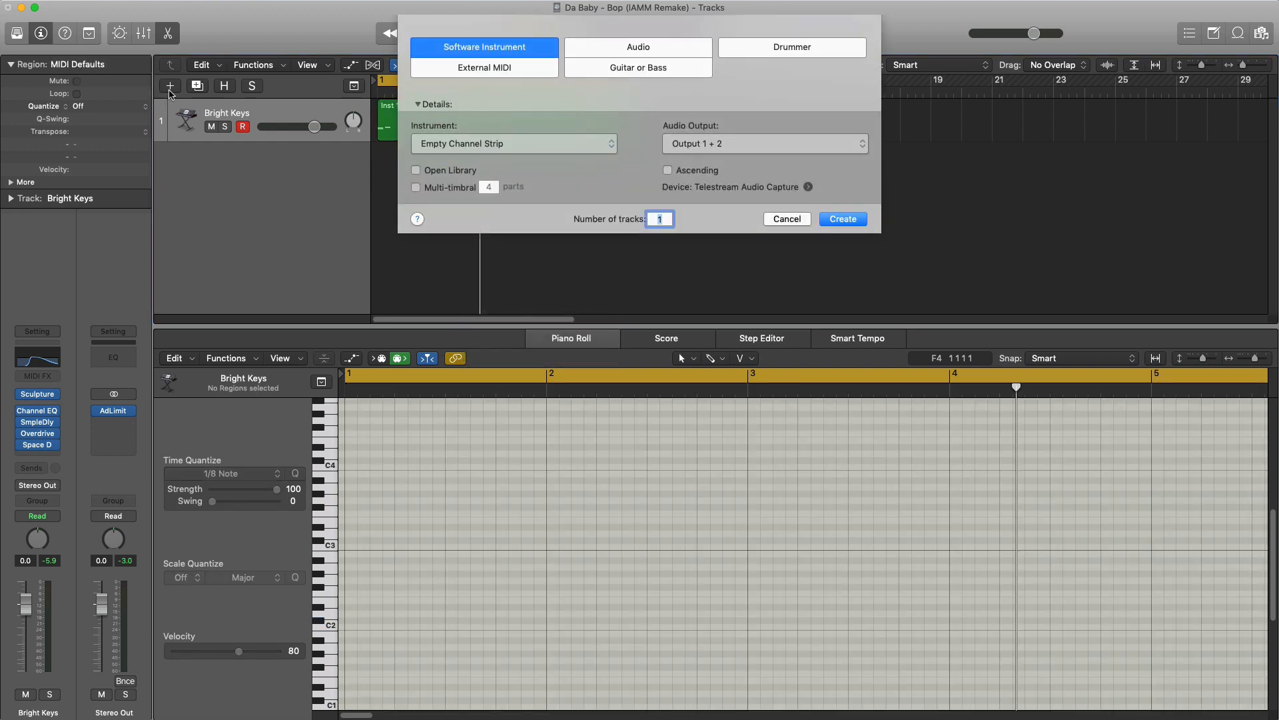
key("Return")
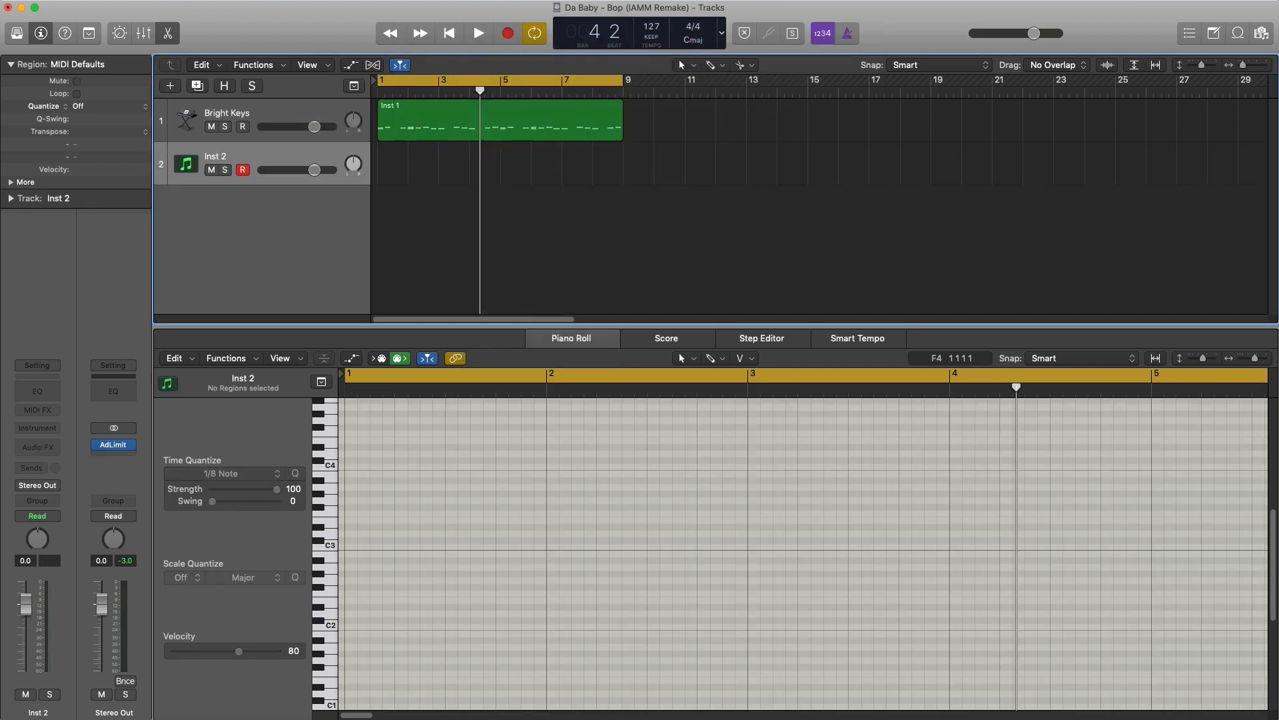
left_click(24, 427)
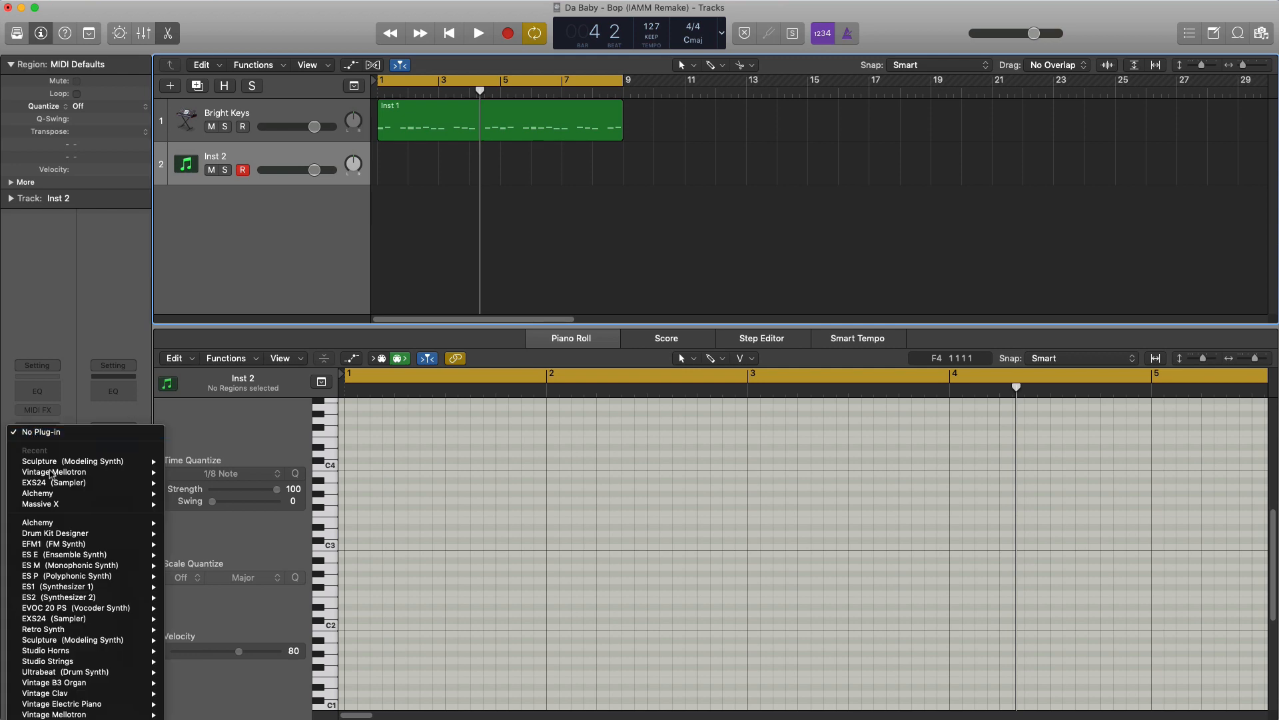
left_click(91, 485)
left_click(346, 90)
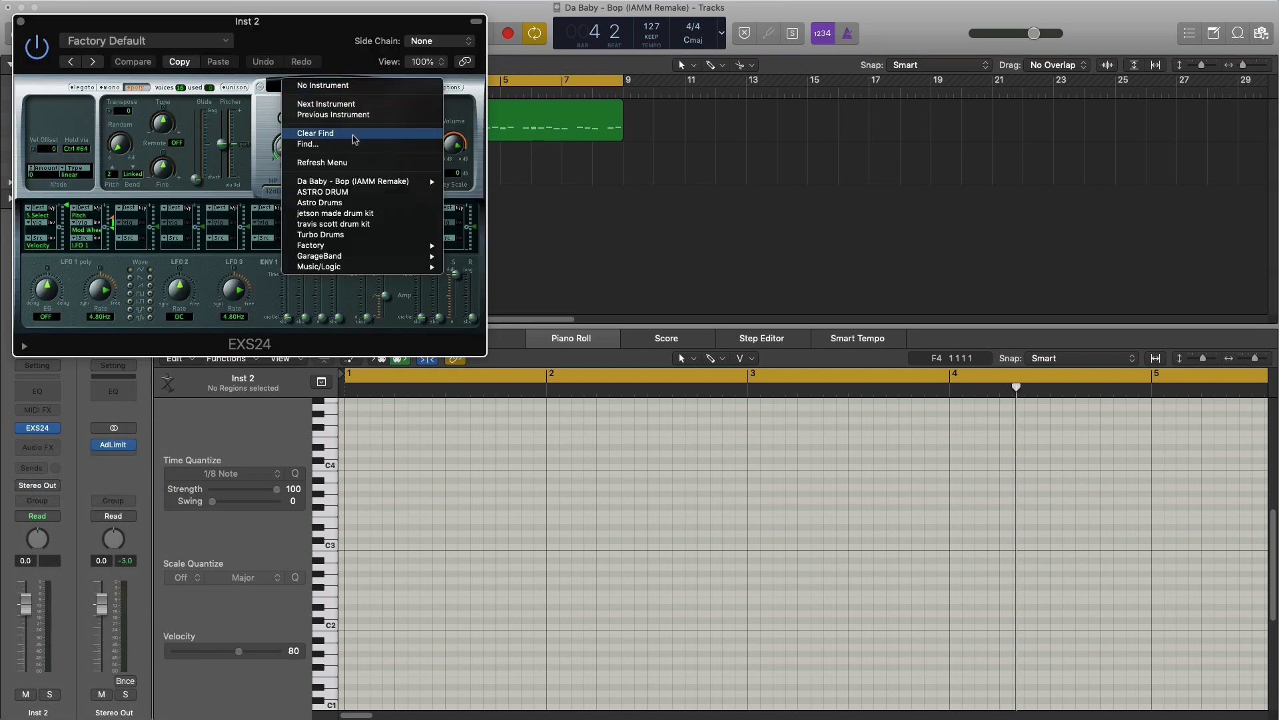
left_click(467, 182)
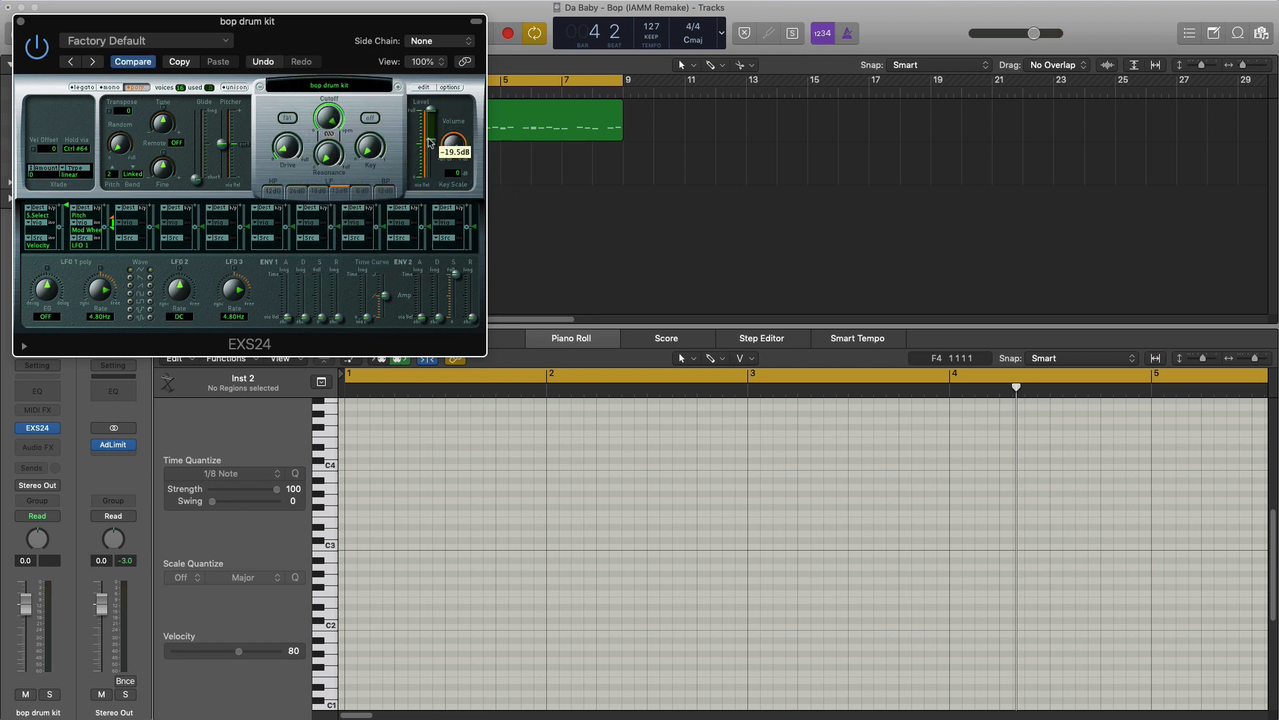
left_click(21, 23)
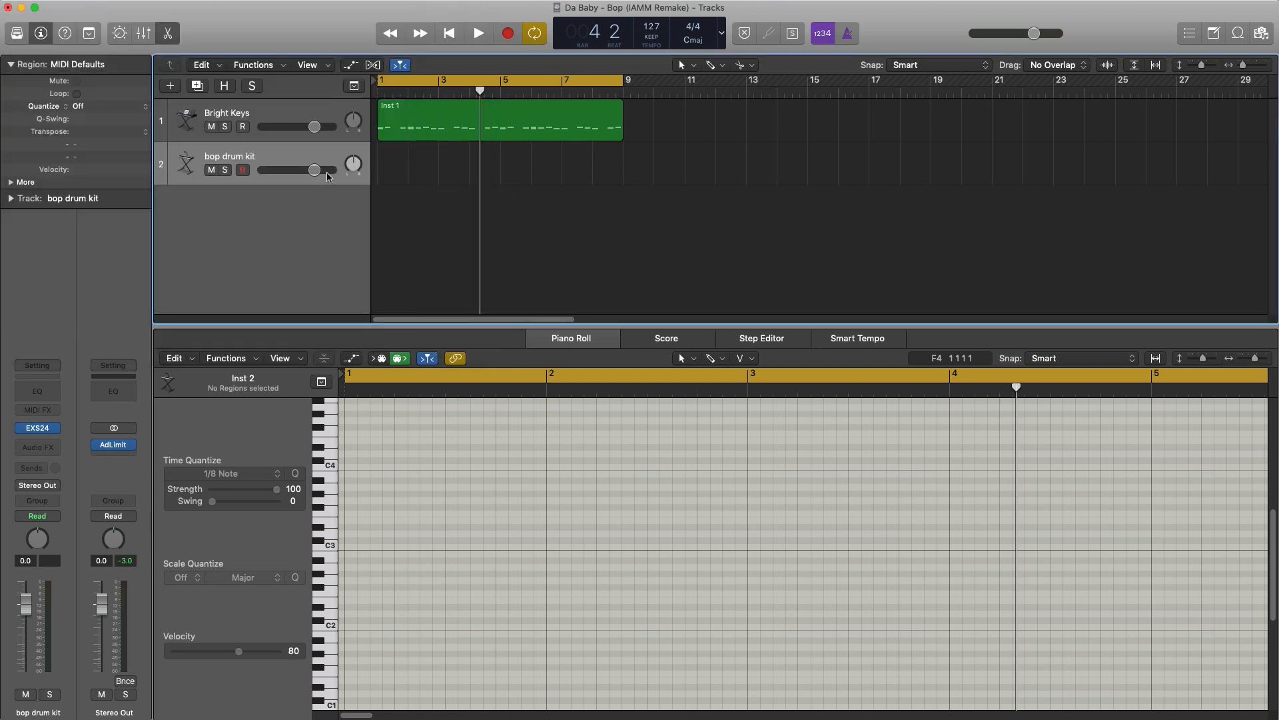
- Create an eight-bar region on the drum kit track and place a C#3 hit on beat 3 of every bar
left_click(395, 173)
left_click_drag(408, 176, 621, 198)
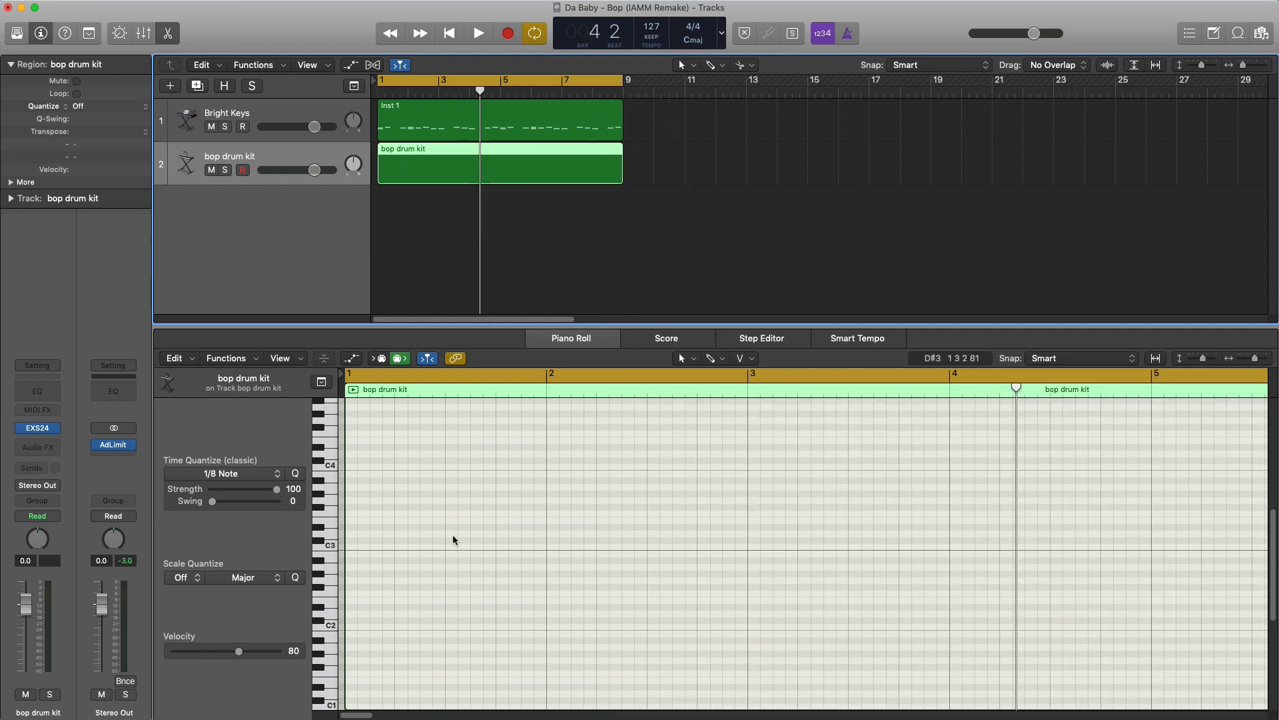
scroll(391, 585, "up", 1)
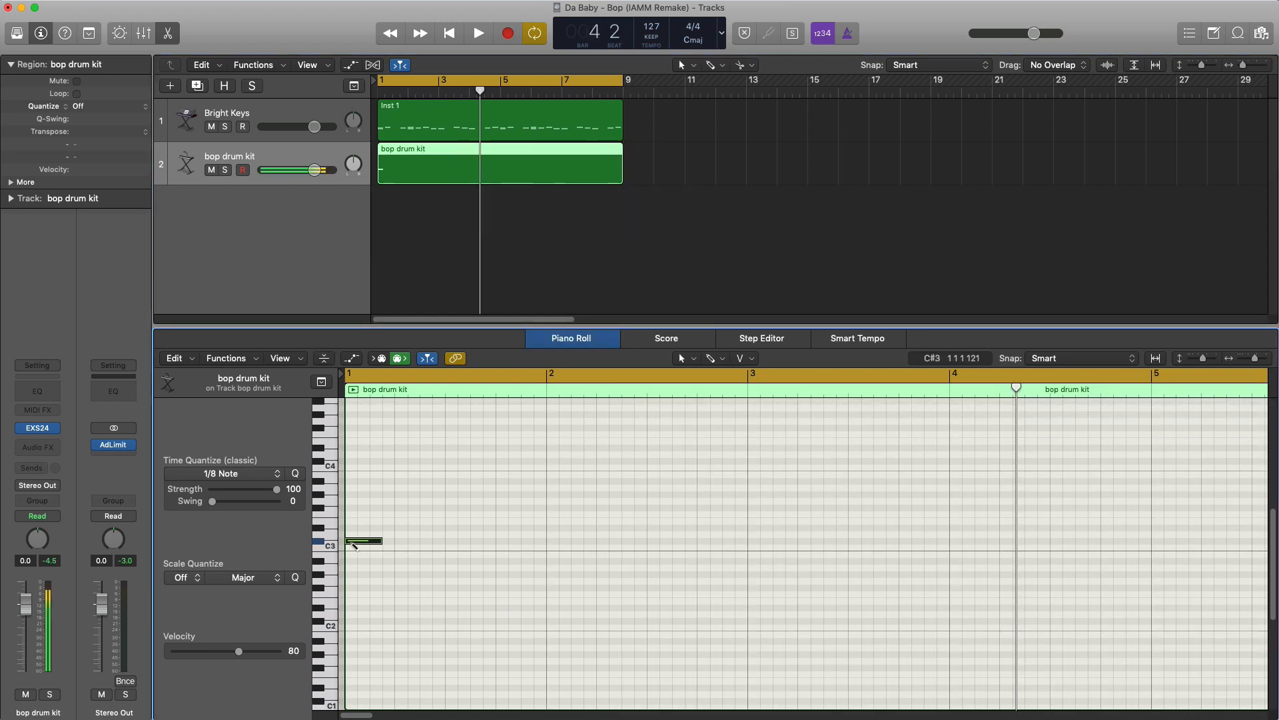
left_click(353, 540)
left_click_drag(353, 540, 455, 545)
left_click(728, 559)
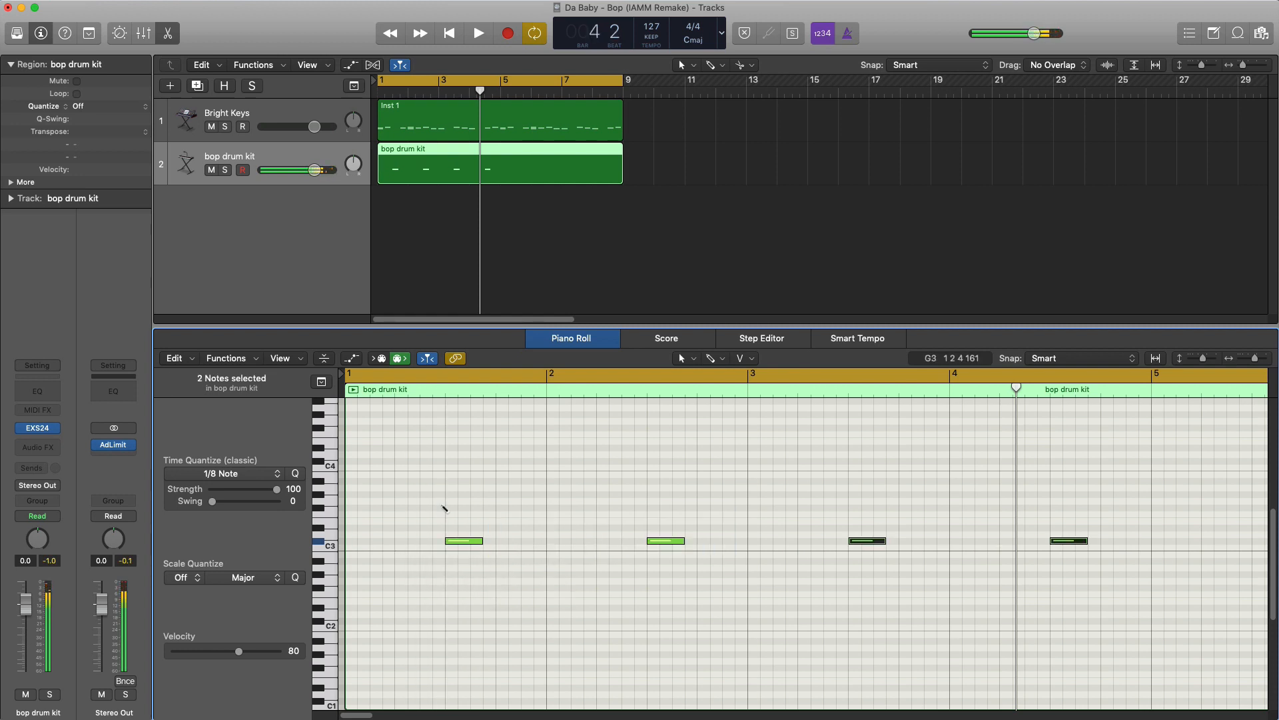
- During playback, set the drum kit track volume to -0.1 dB and lower the Bright Keys volume slightly
key("space")
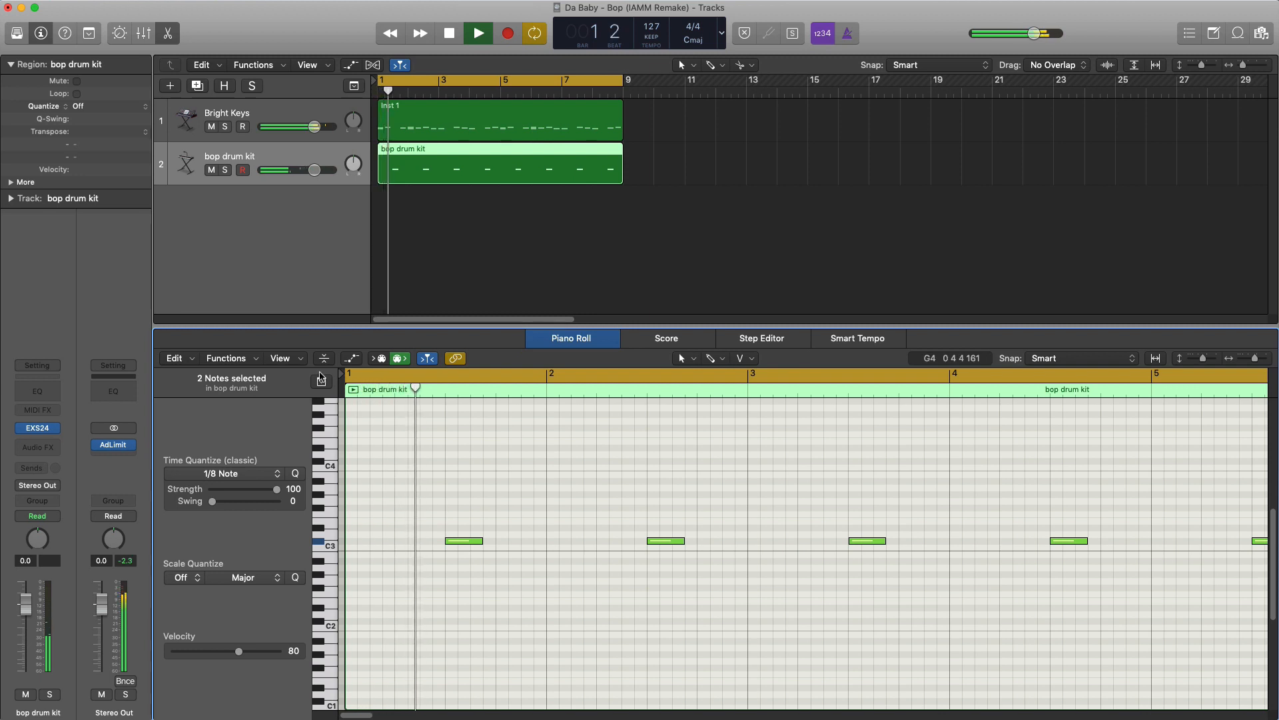
left_click_drag(314, 174, 314, 173)
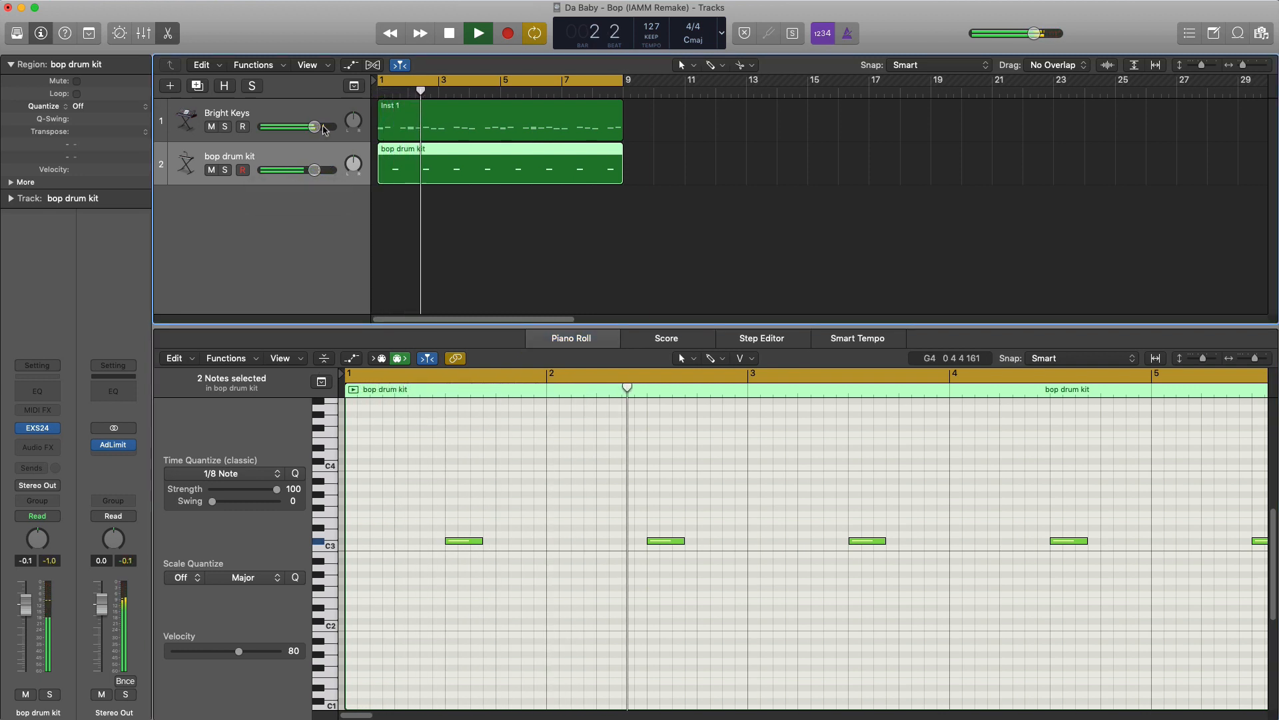
left_click_drag(314, 126, 308, 132)
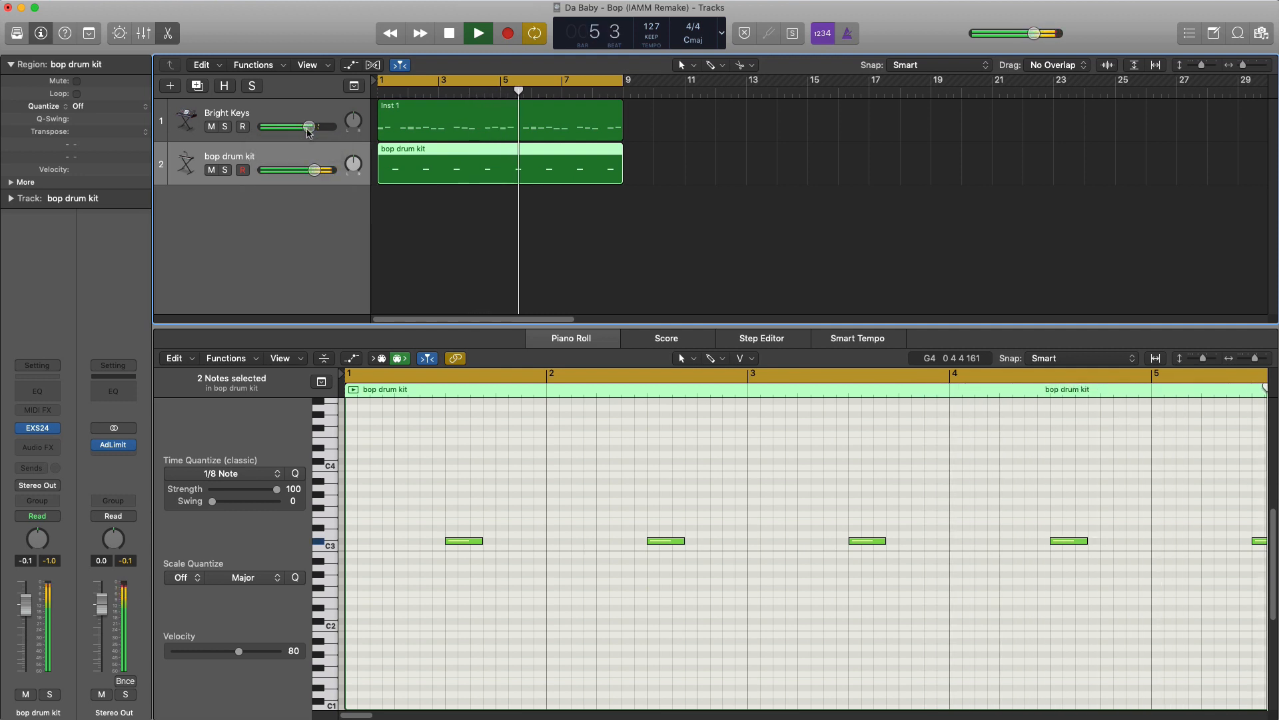
key("space")
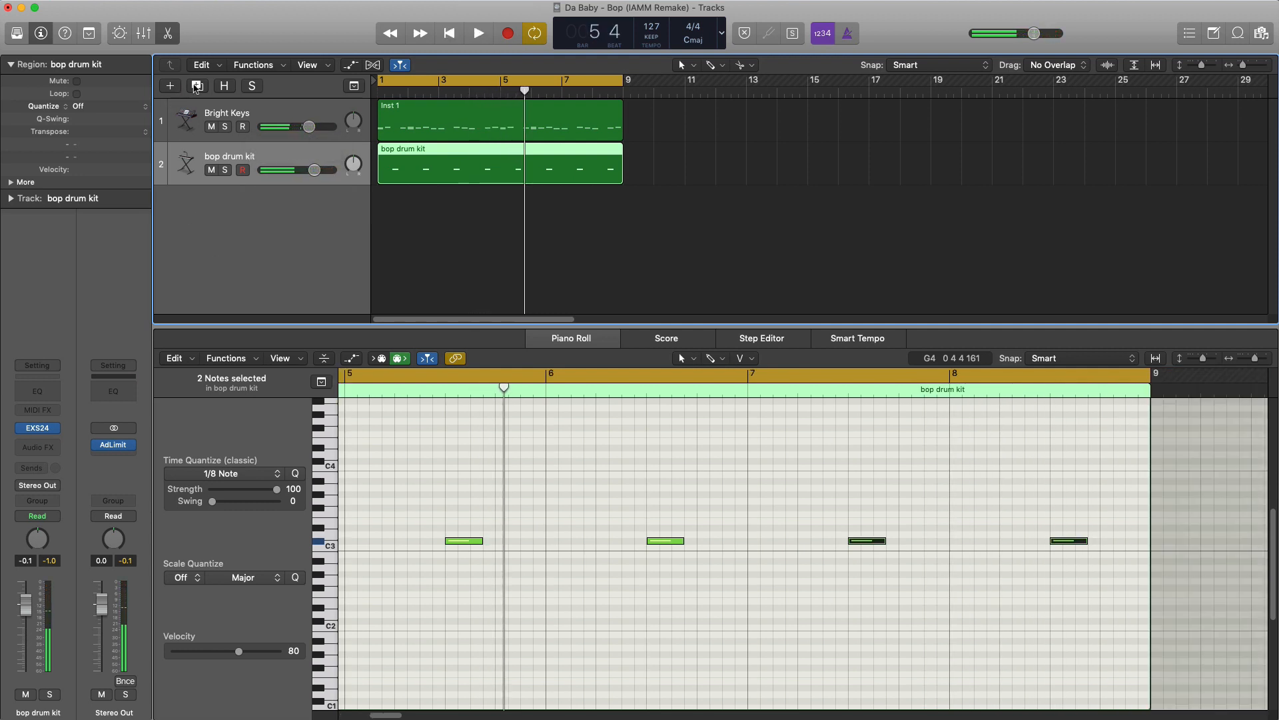
- Duplicate the drum kit track with its settings and switch the new EXS24 to mono voice mode
left_click(197, 86)
left_click(37, 431)
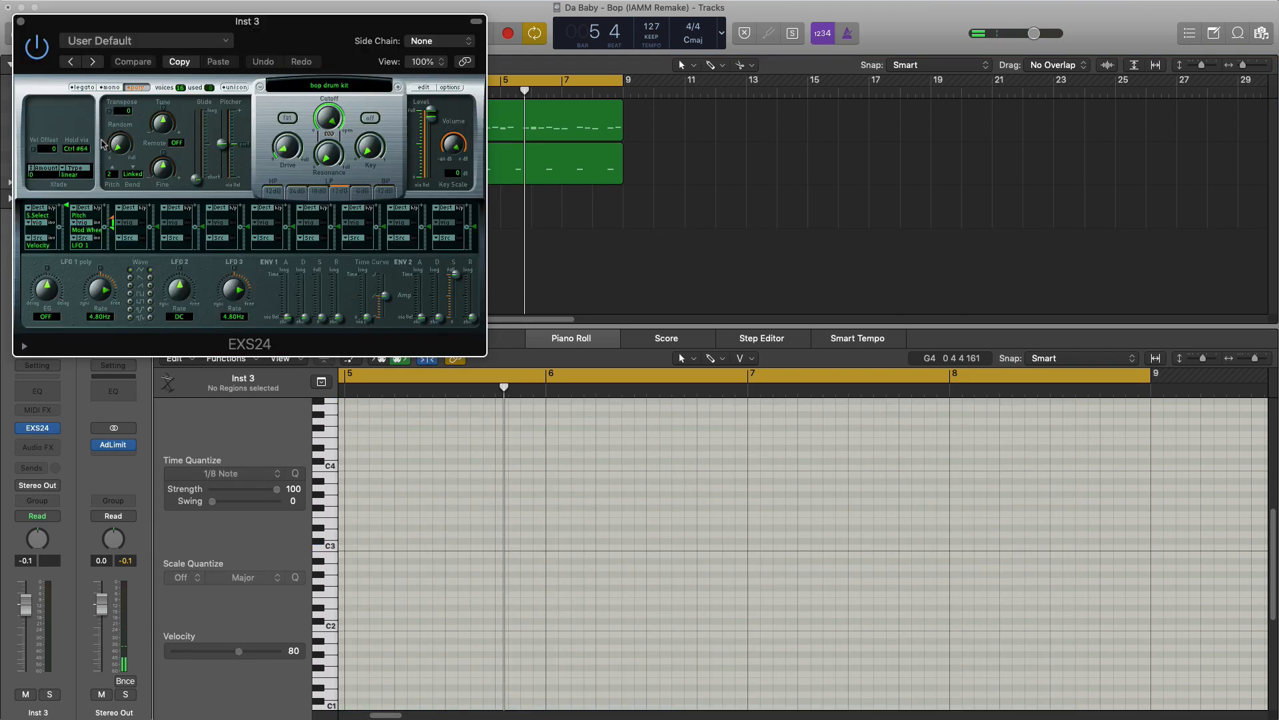
left_click(20, 22)
- Create an eight-bar region on the duplicated track and place a D#1 bass note at the start of bar 1
double_click(380, 206)
left_click_drag(408, 223, 612, 234)
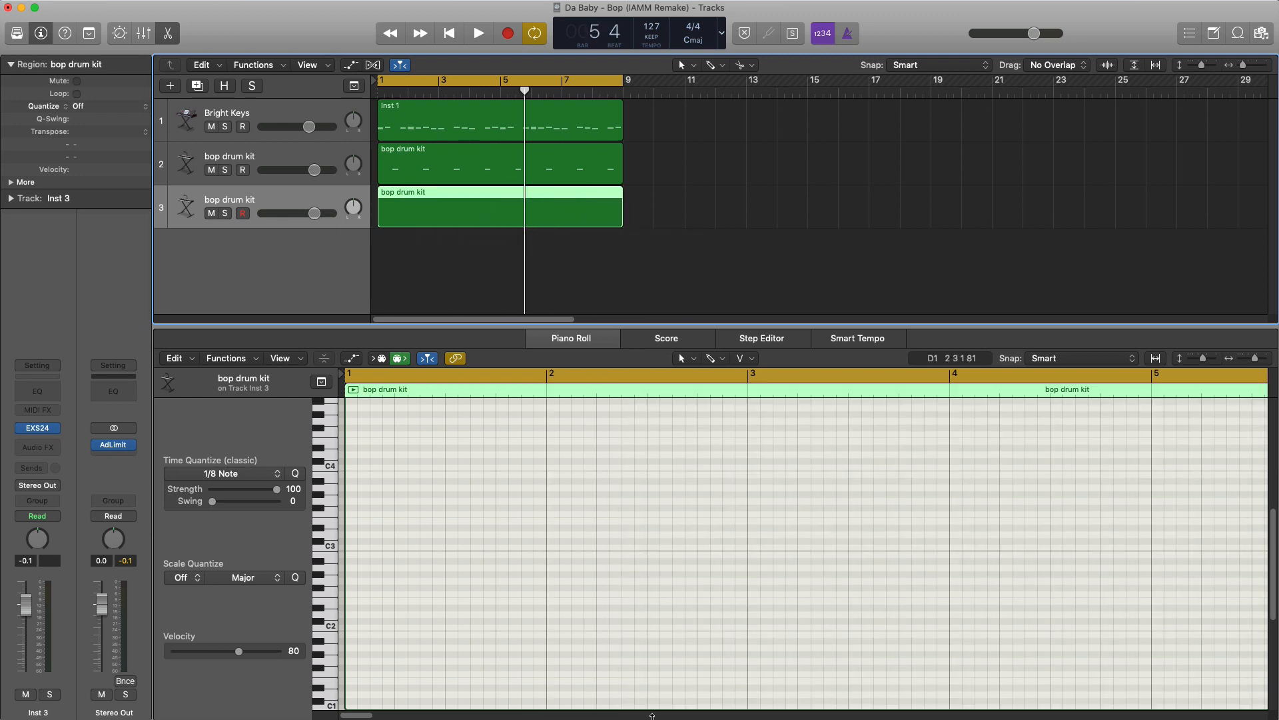
scroll(521, 586, "down", 1)
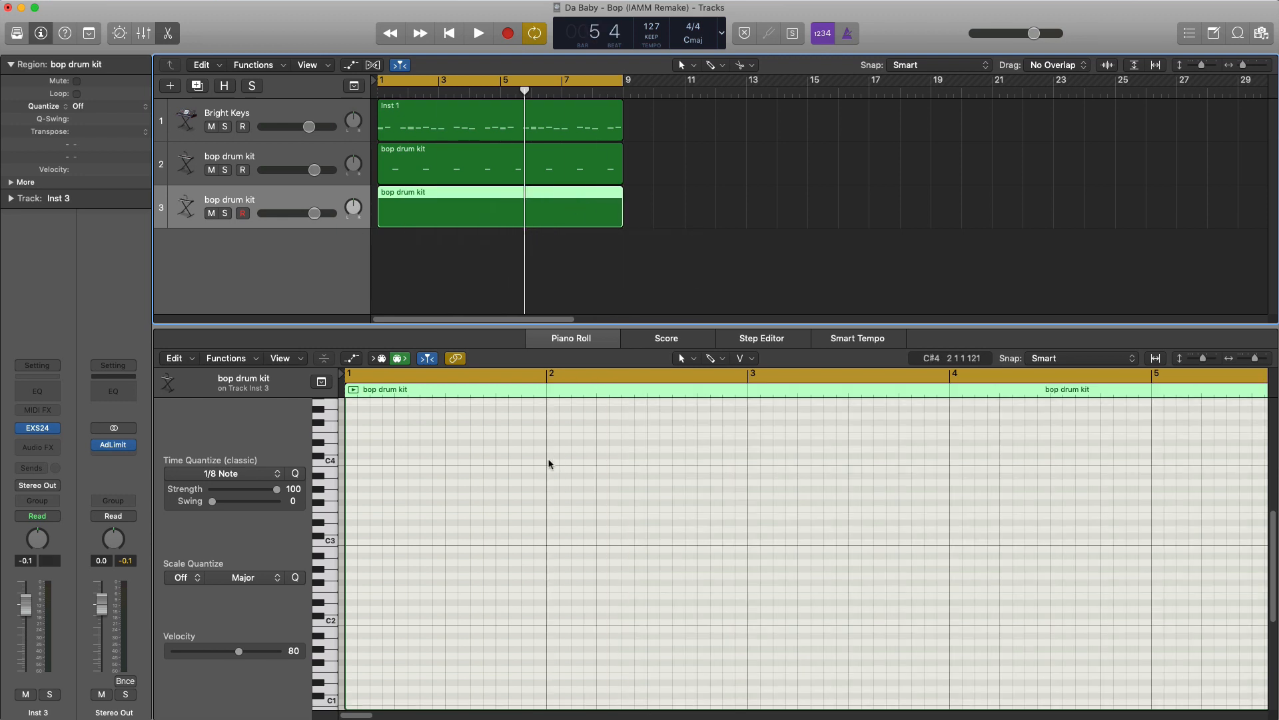
scroll(548, 465, "down", 4)
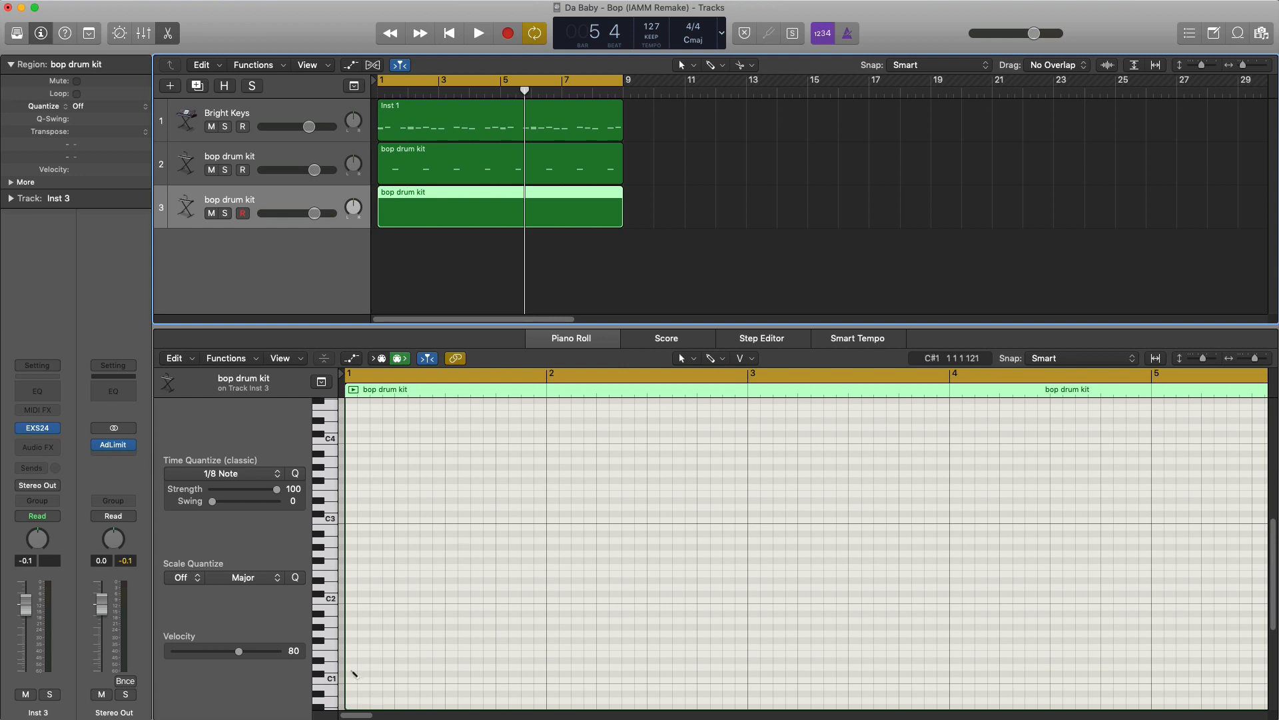
left_click(355, 674)
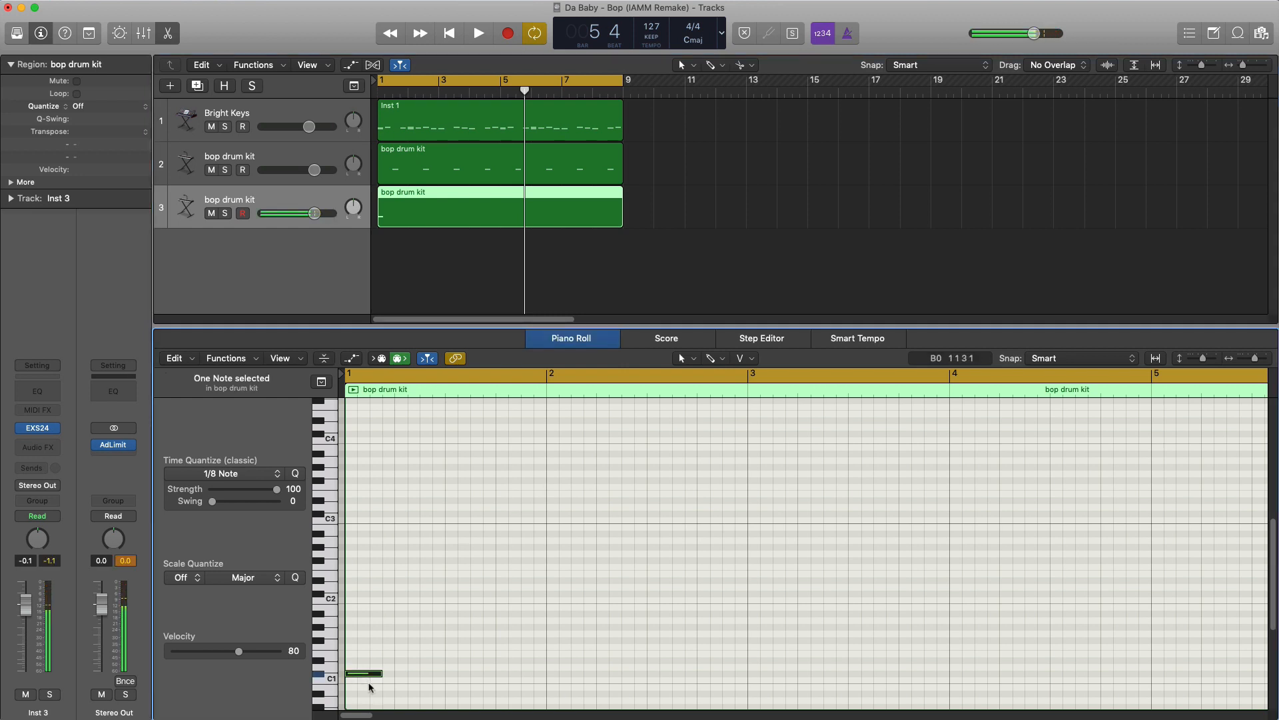
key("space")
left_click_drag(364, 673, 359, 663)
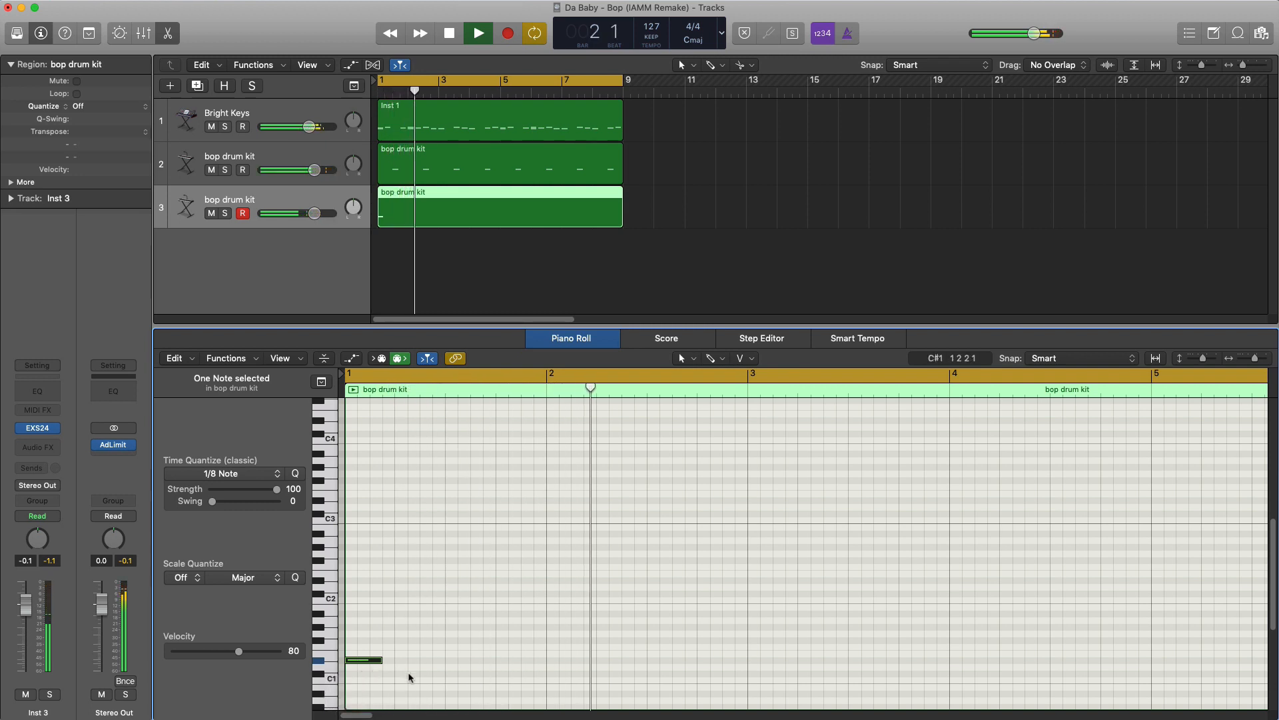
key("space")
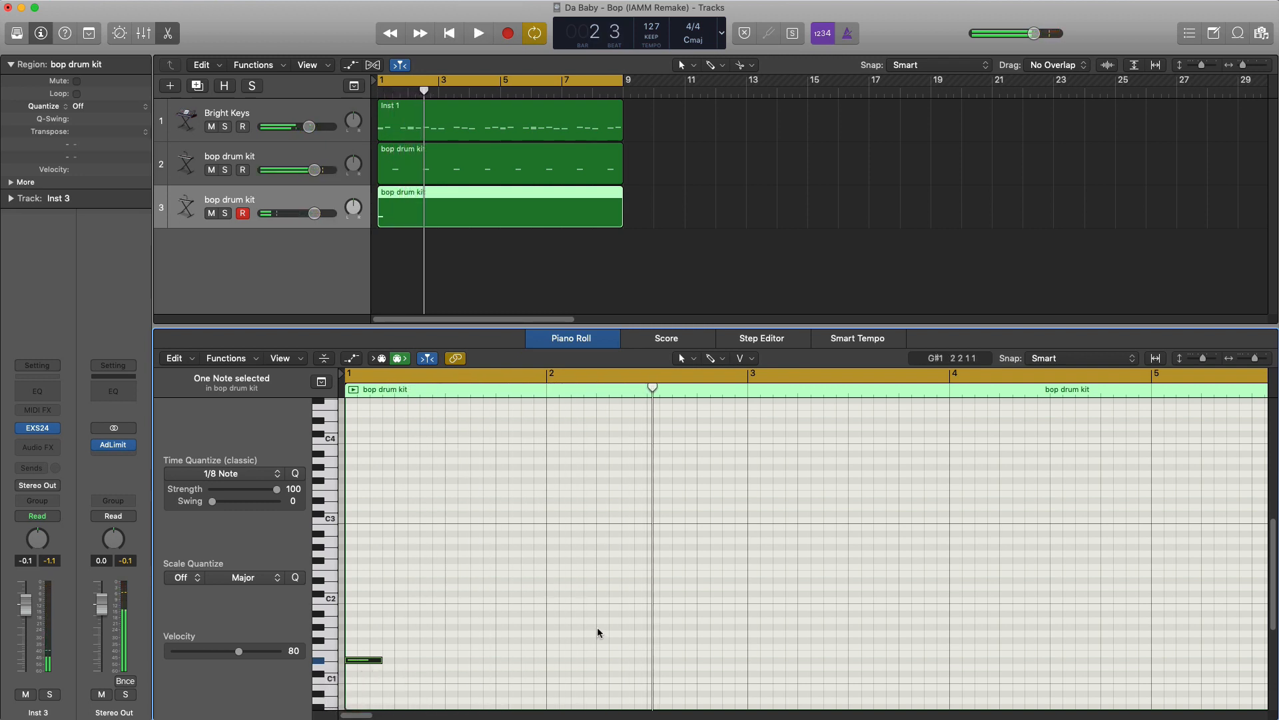
- With the Brush tool and 1/32 Note quantize, add two adjacent G#1 notes at beat 2 and one A#1 note at beat 3 of bar 2
left_click(598, 627, "super")
left_click(714, 357)
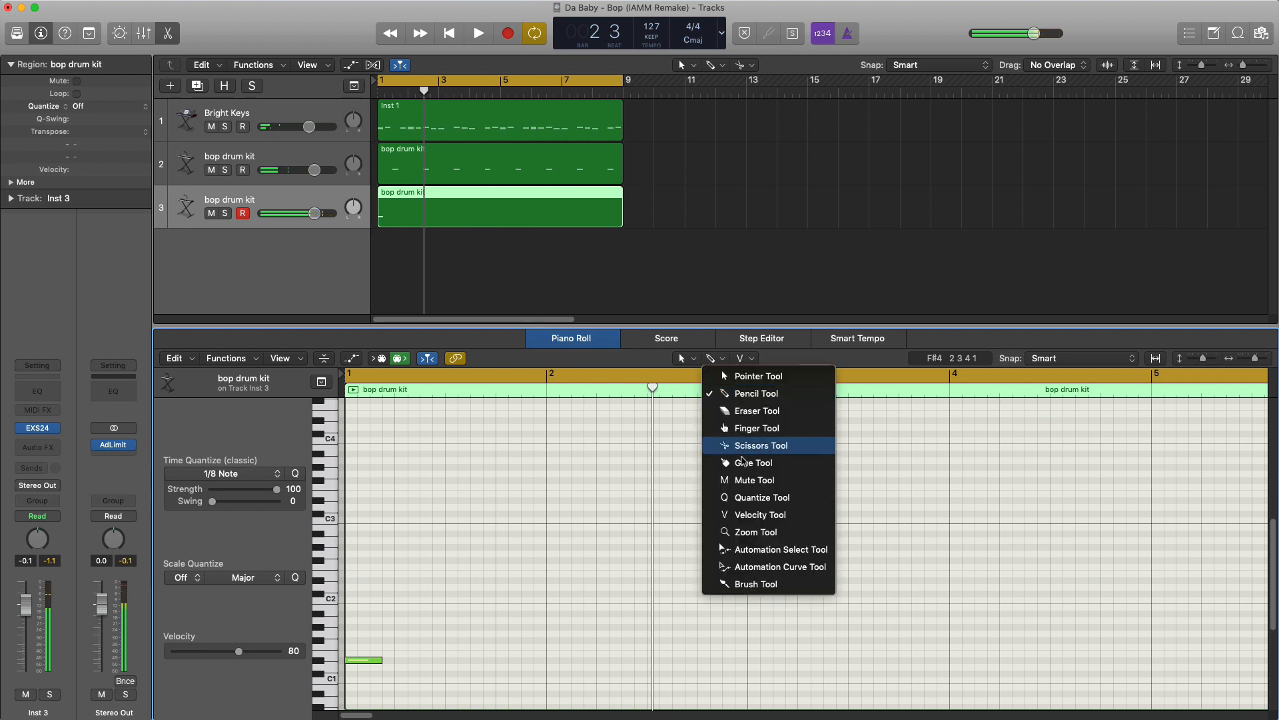
left_click(740, 593)
left_click(258, 476)
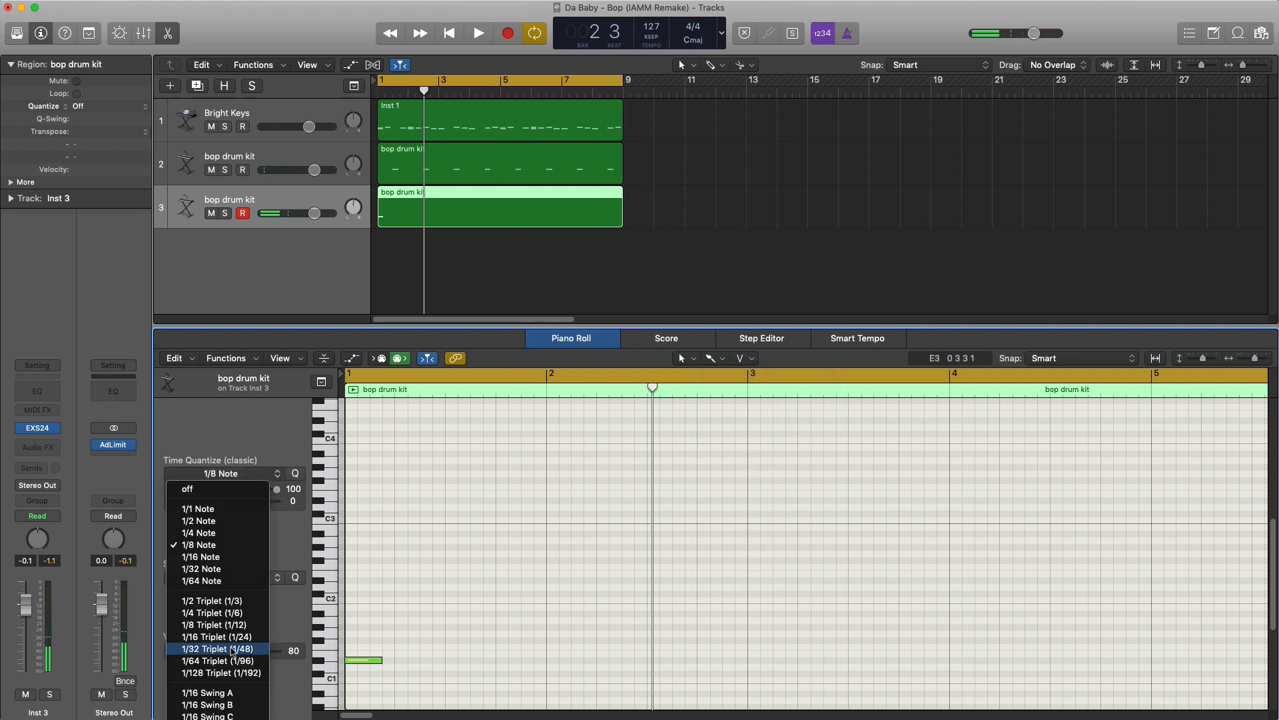
left_click(201, 569)
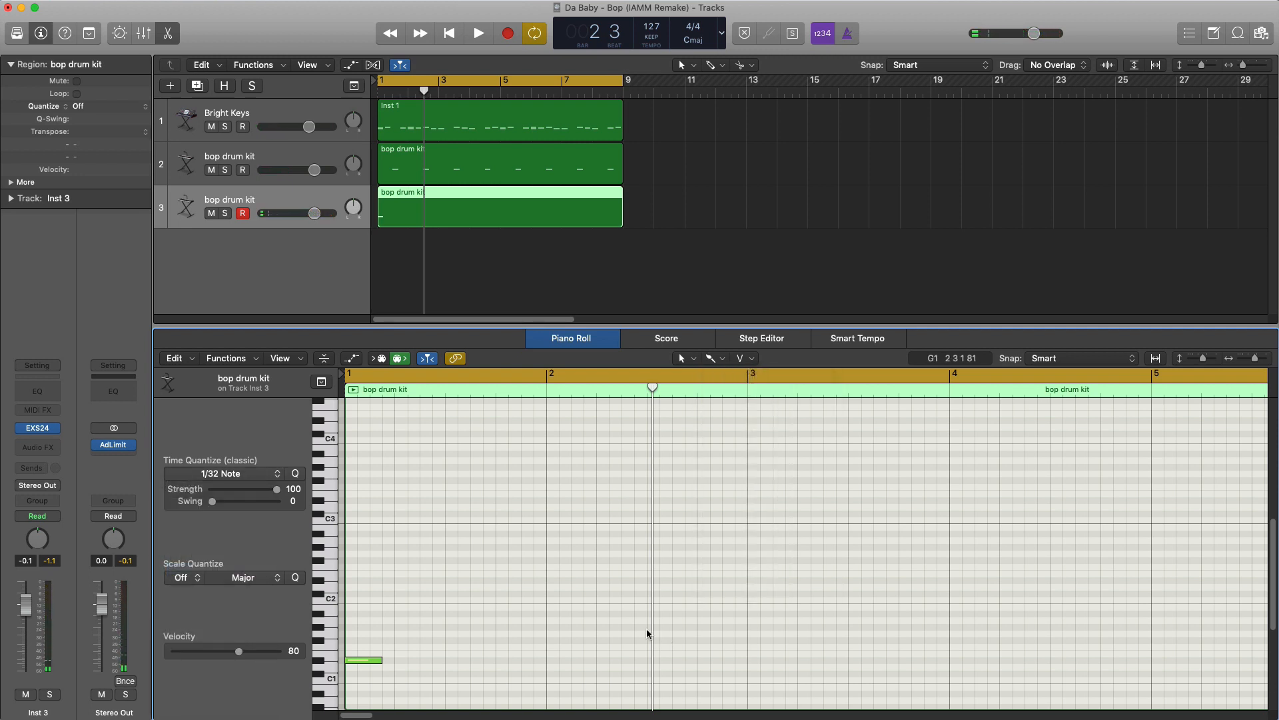
left_click(599, 627)
key("space")
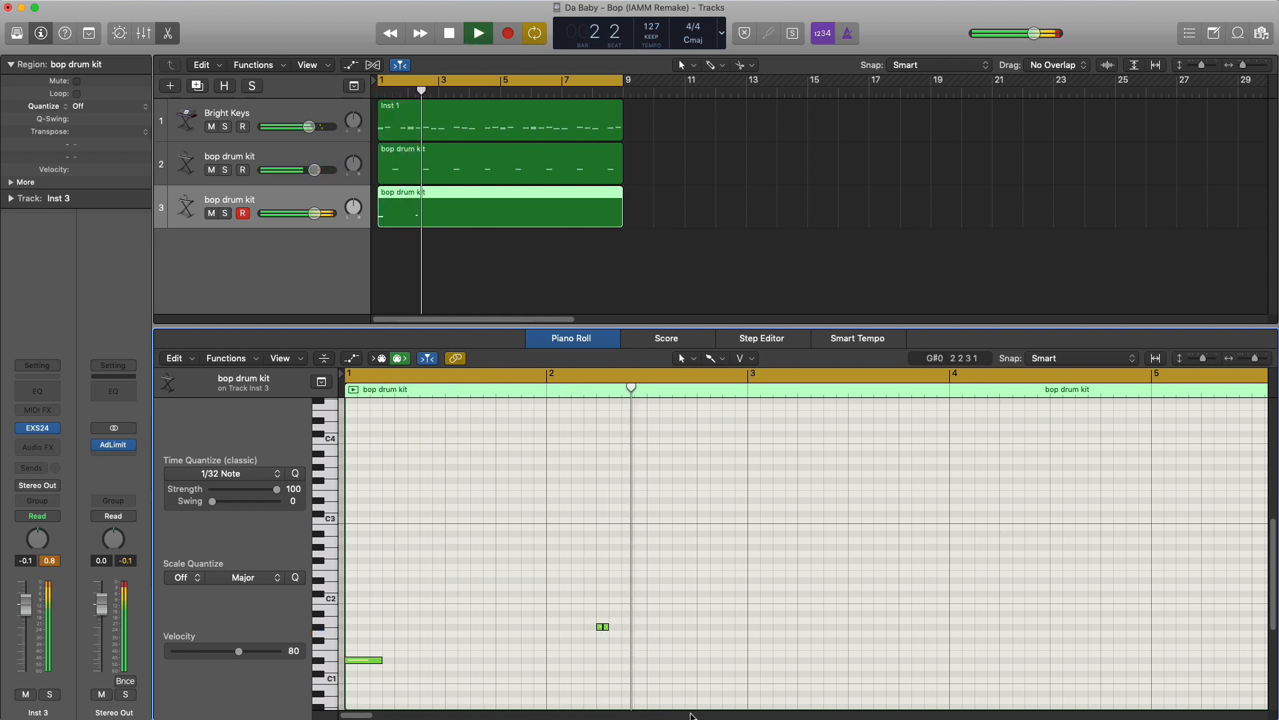
key("space")
left_click(651, 614)
key("space")
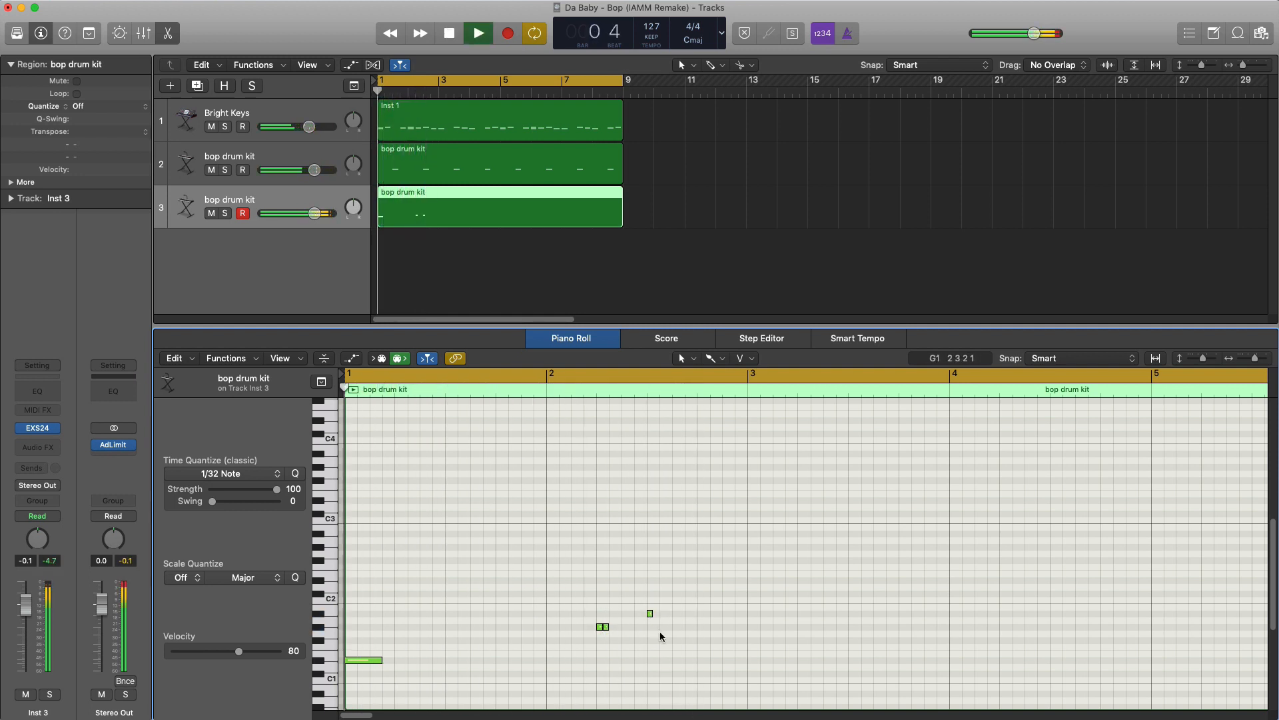
- Return to the Pencil tool with 1/8 Note quantize and draw two short adjacent D#2 notes from beat 4 of bar 2
left_click(712, 358)
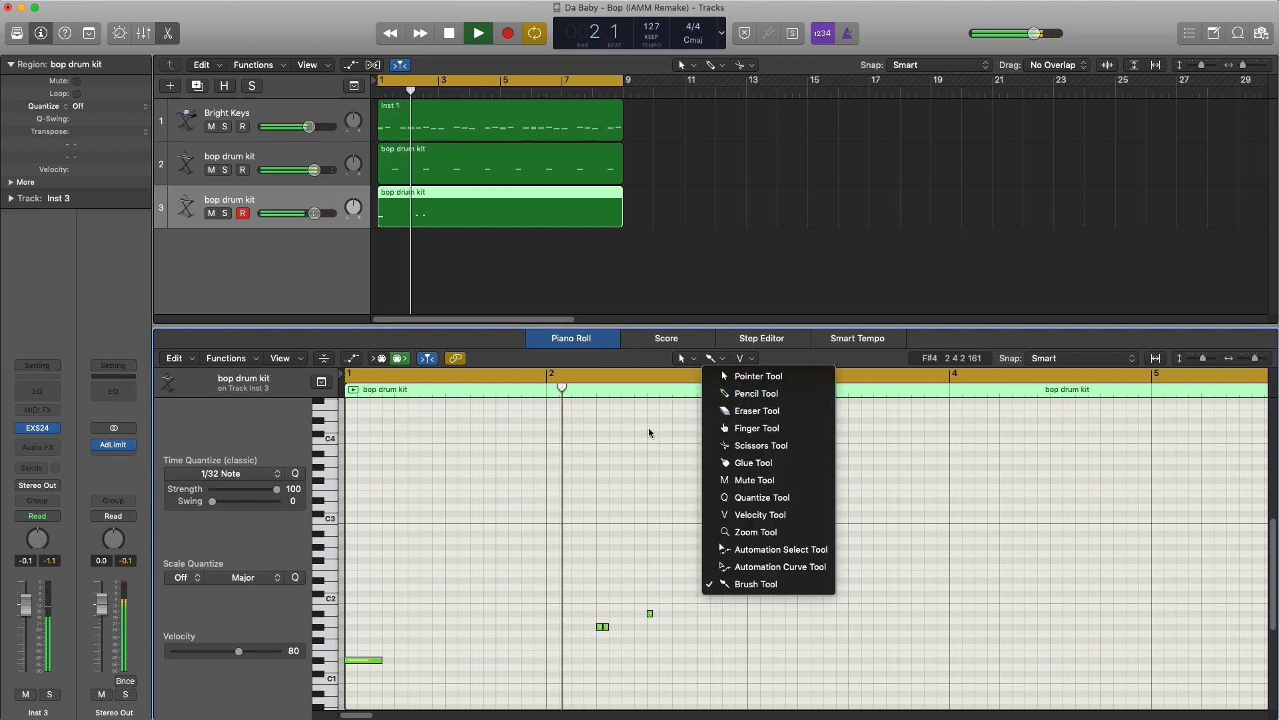
left_click(757, 393)
left_click(221, 473)
left_click(200, 545)
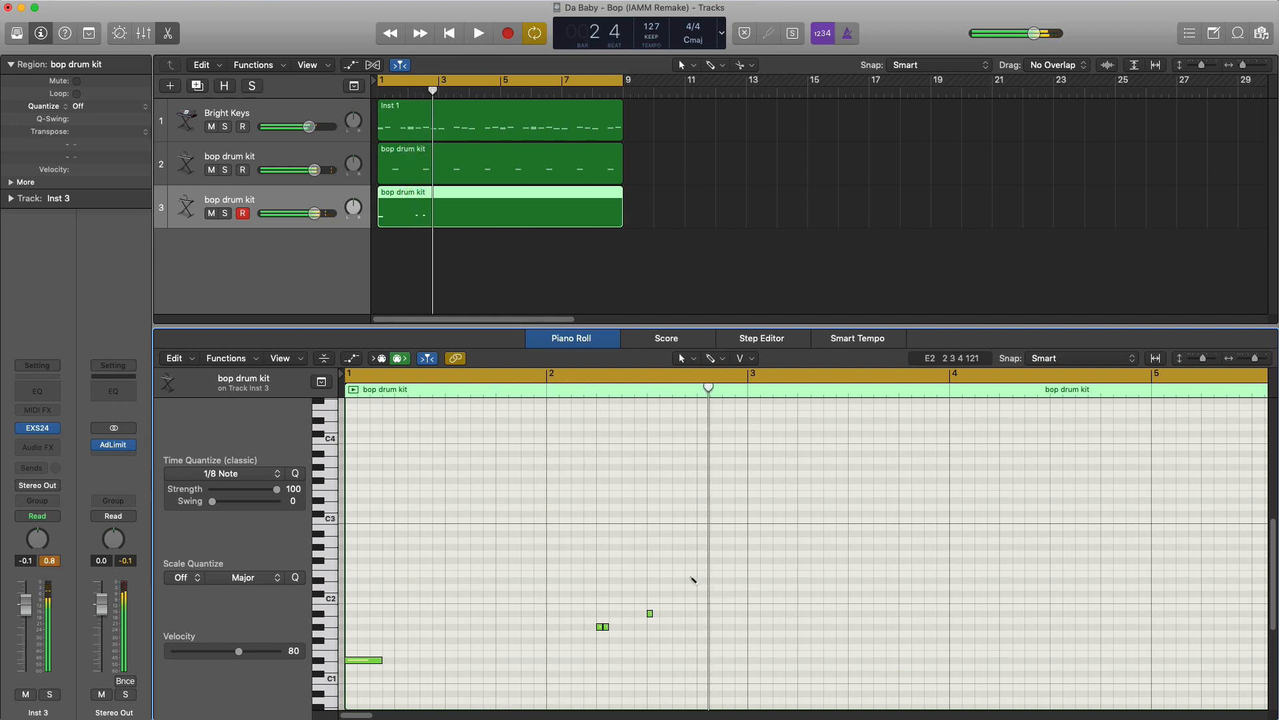
left_click_drag(730, 581, 722, 582)
key("space")
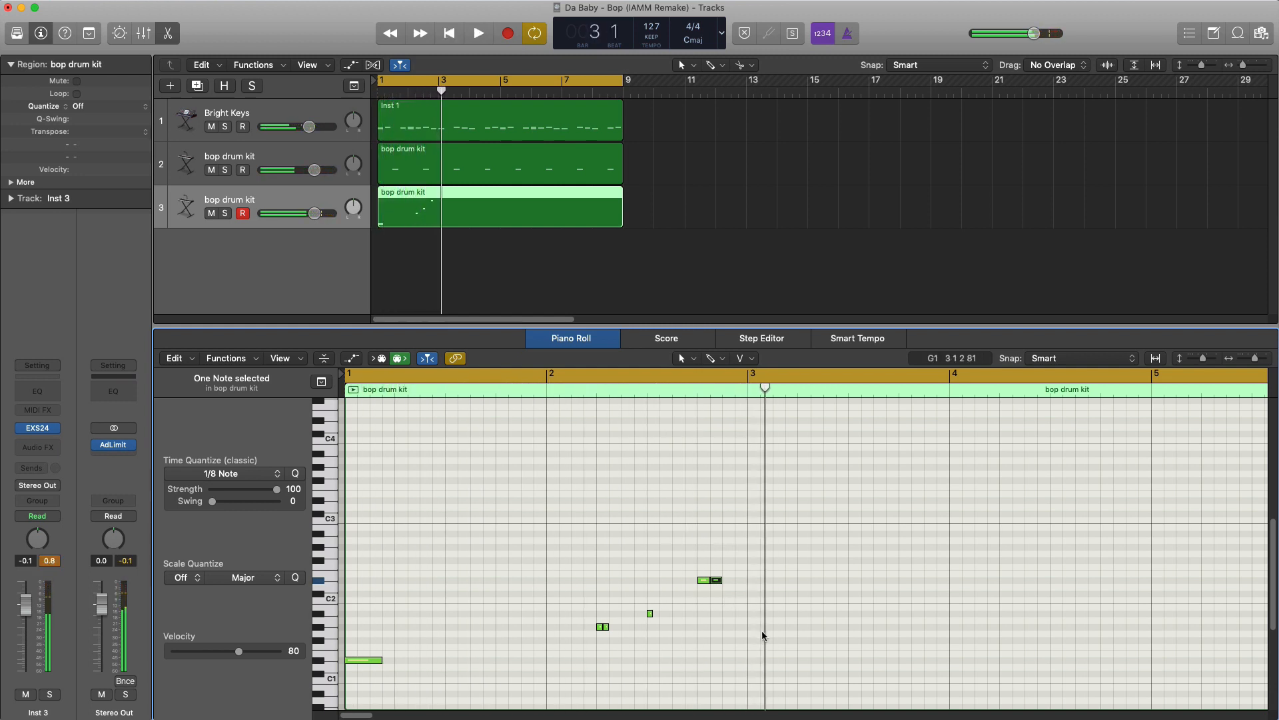
- Add short D#1 notes at beat 1 of bar 3 and at beat 2 and halfway through beat 3 of bar 4
key("space")
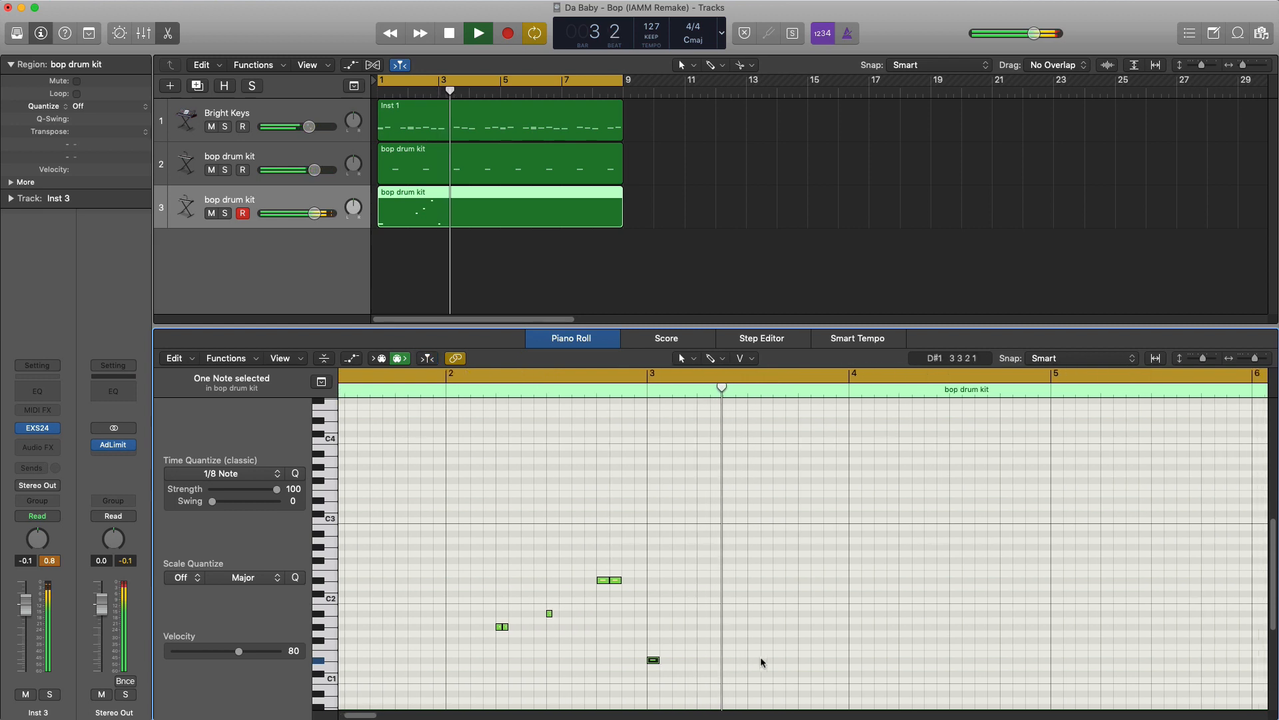
key("space")
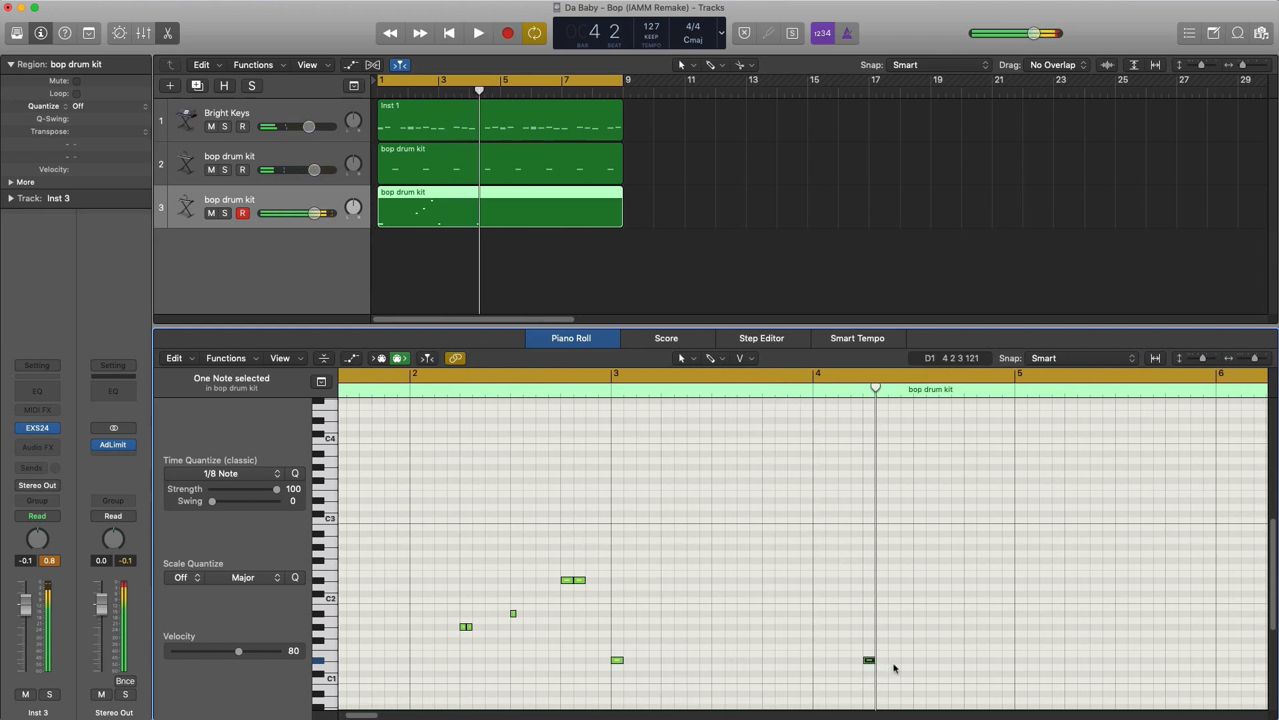
key("space")
scroll(935, 660, "left", 3)
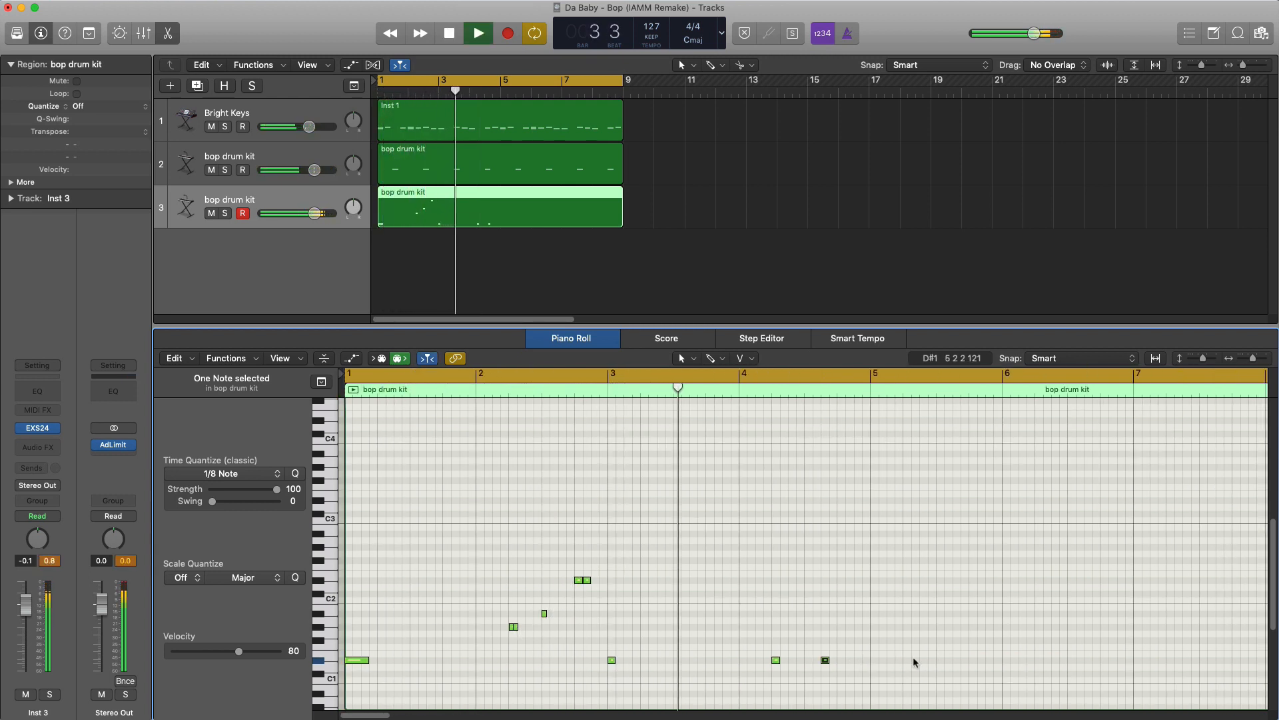
- Move the two bass notes in bar 4 down to C#1
key("space")
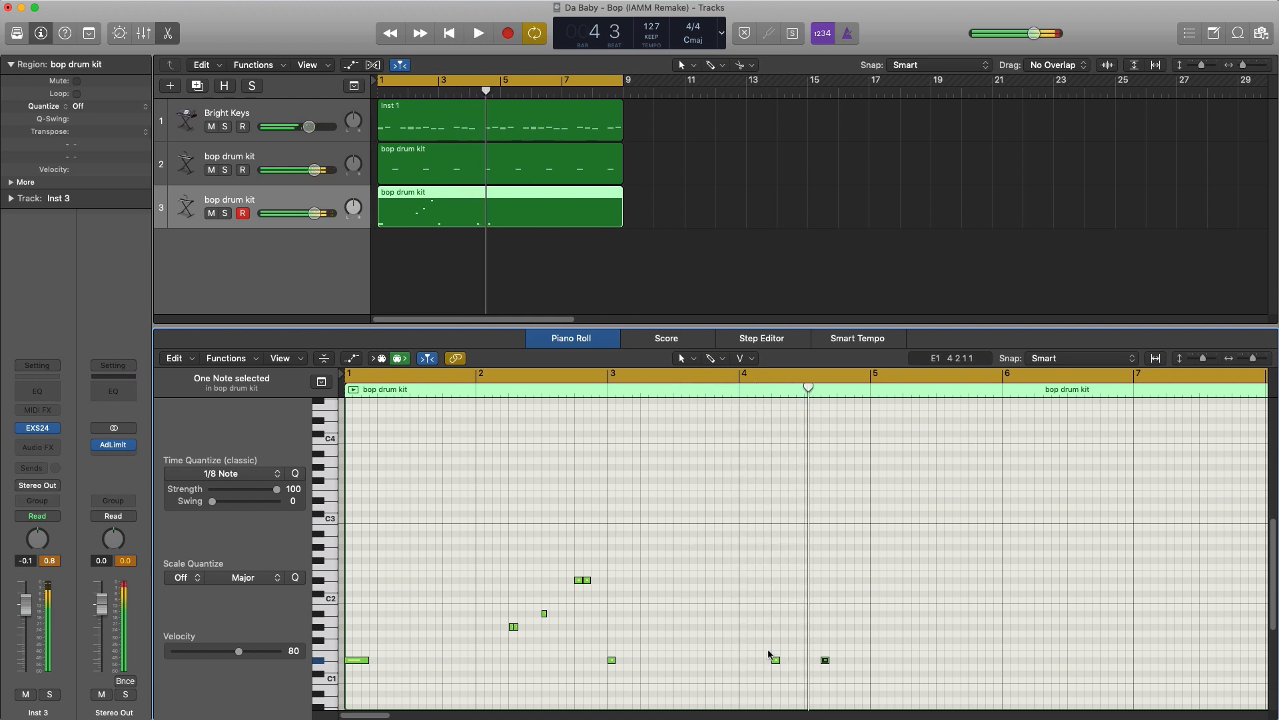
left_click(835, 667)
left_click_drag(773, 662, 774, 676)
- Set the cycle range from bar 4 to bar 8 and play back the section
left_click(685, 378)
double_click(657, 391)
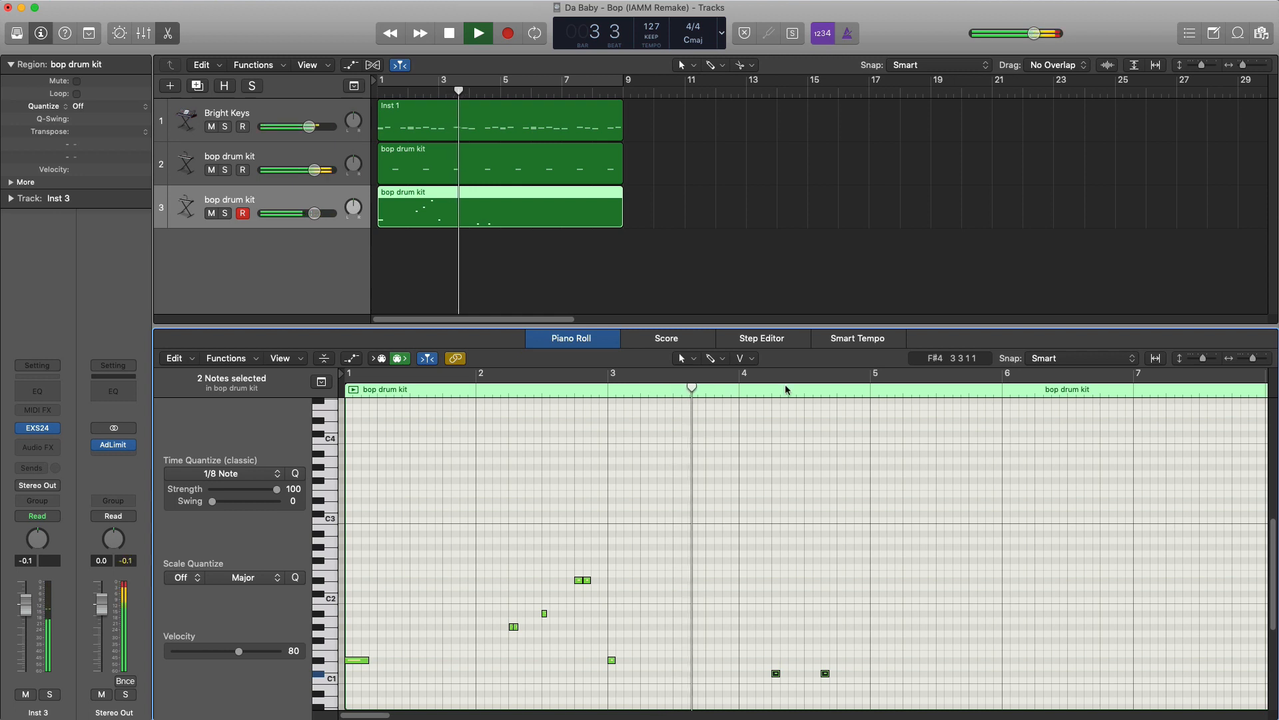
left_click_drag(733, 391, 1262, 397)
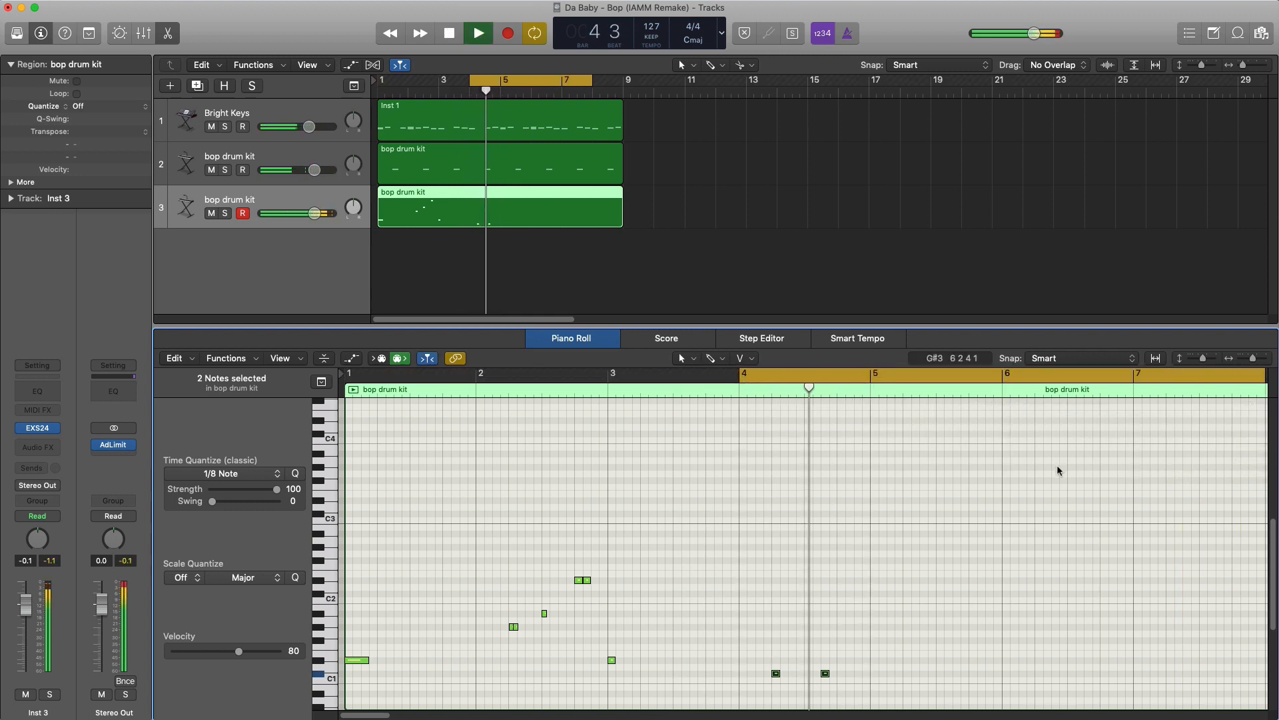
key("space")
key("space")
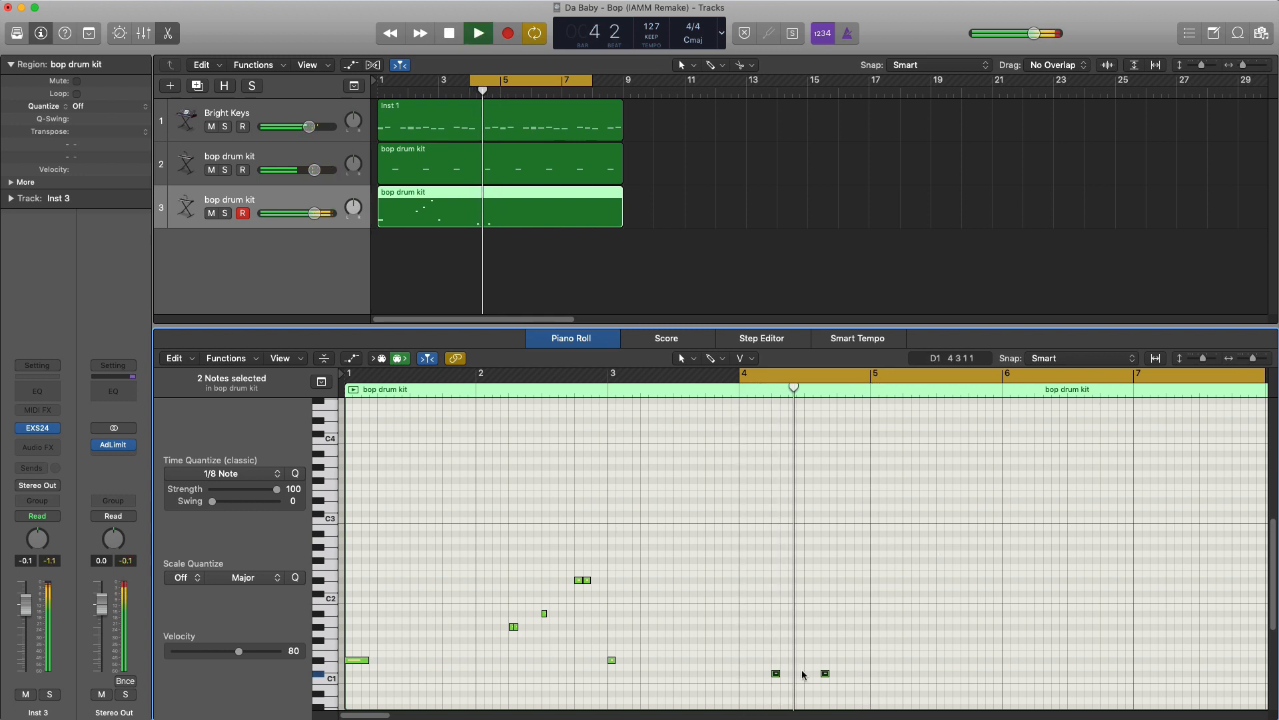
- Add a short D#1 note at beat 4 of bar 4 and a short E1 note halfway through that beat
key("space")
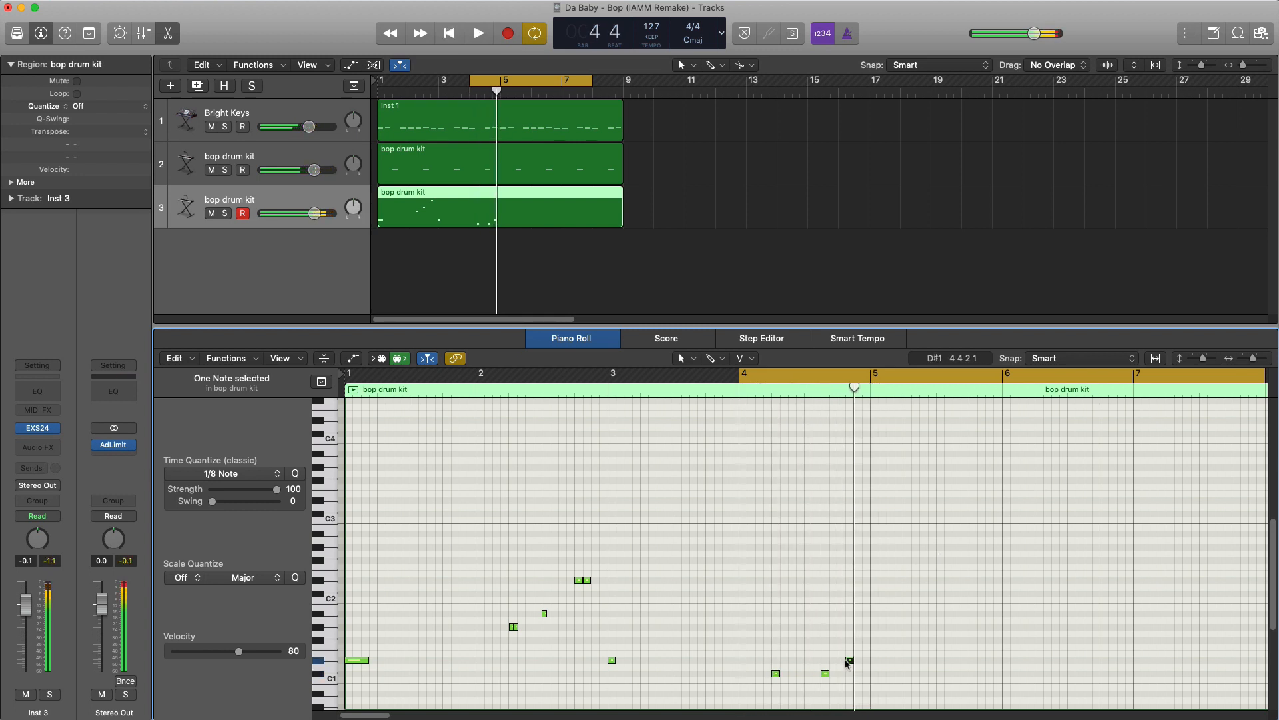
left_click_drag(847, 662, 839, 661)
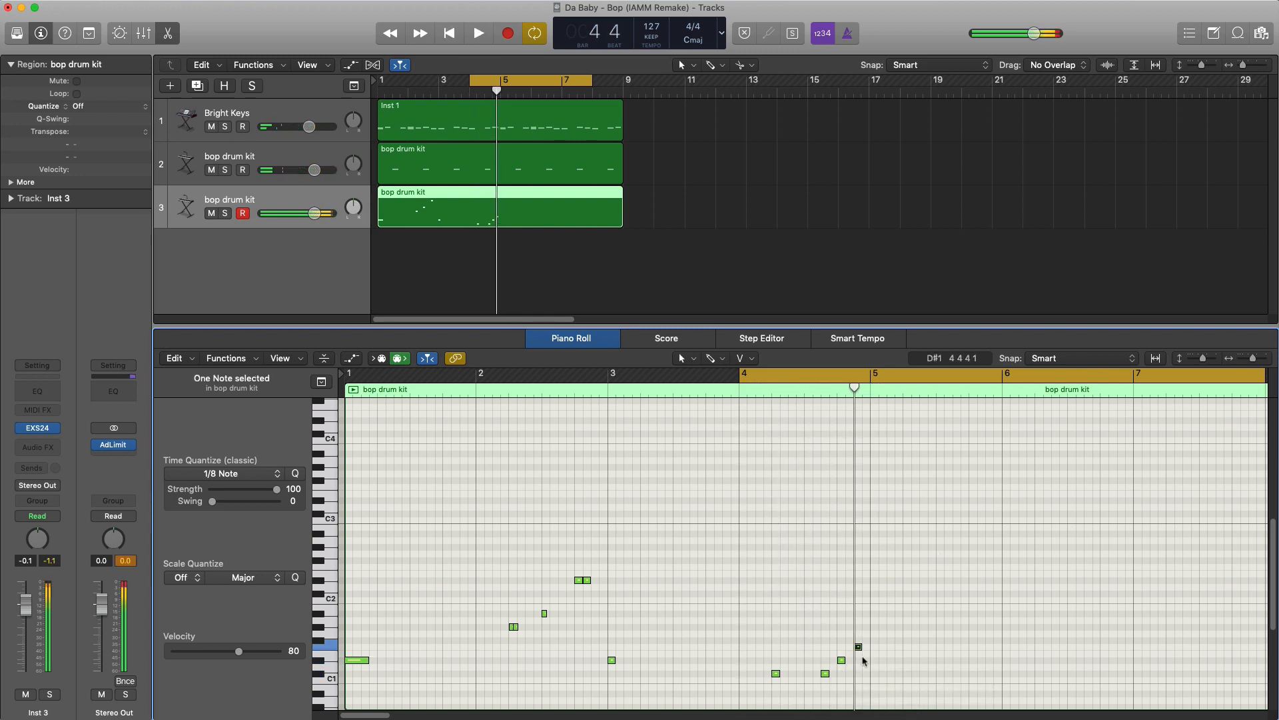
key("space")
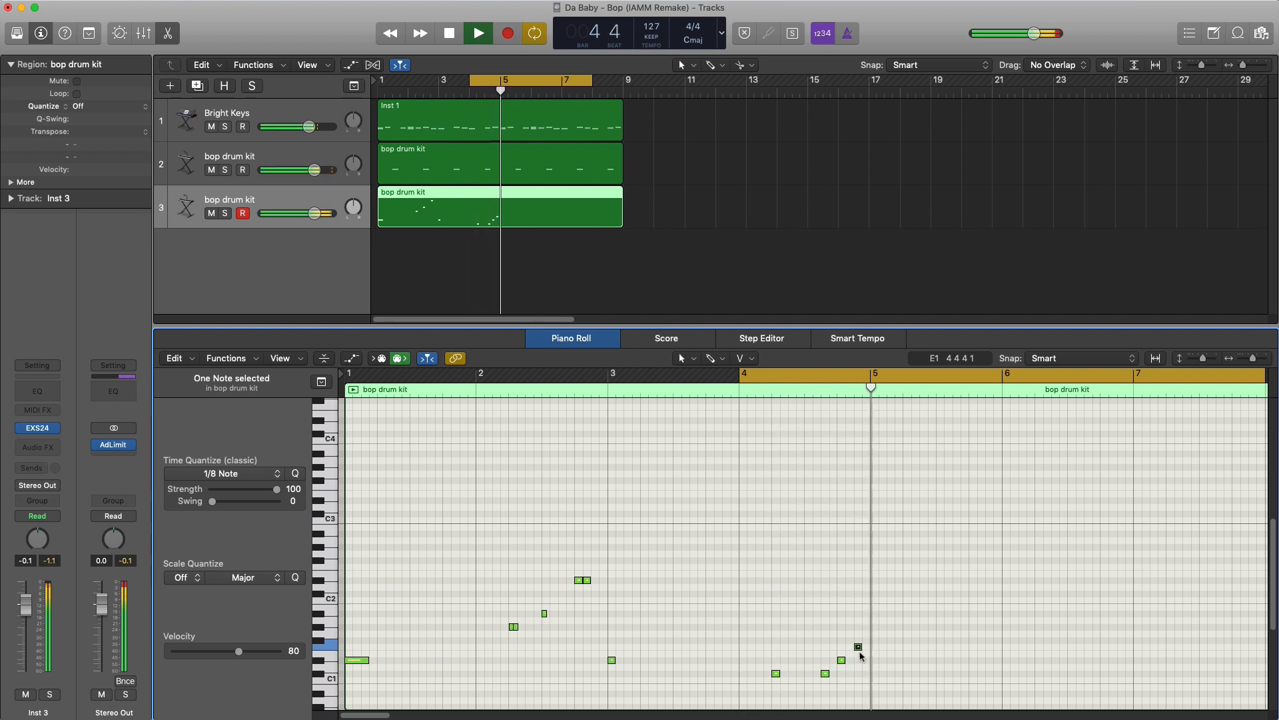
left_click_drag(859, 648, 861, 655)
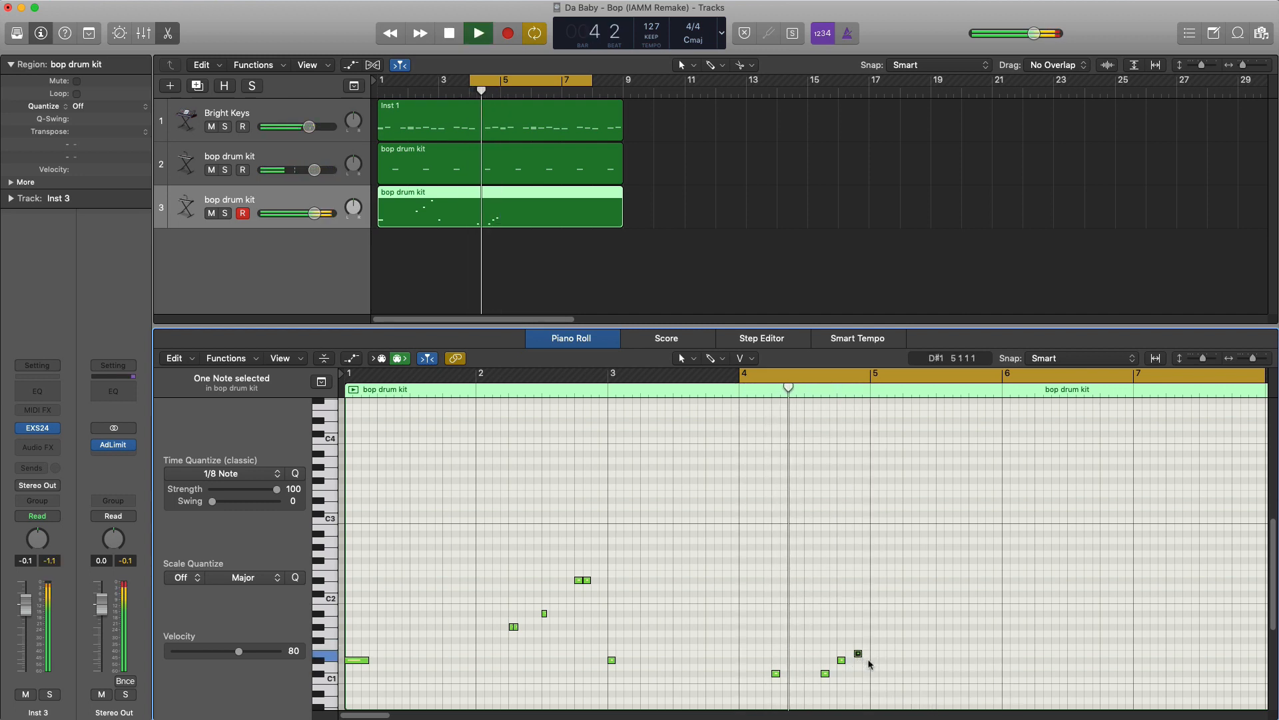
key("space")
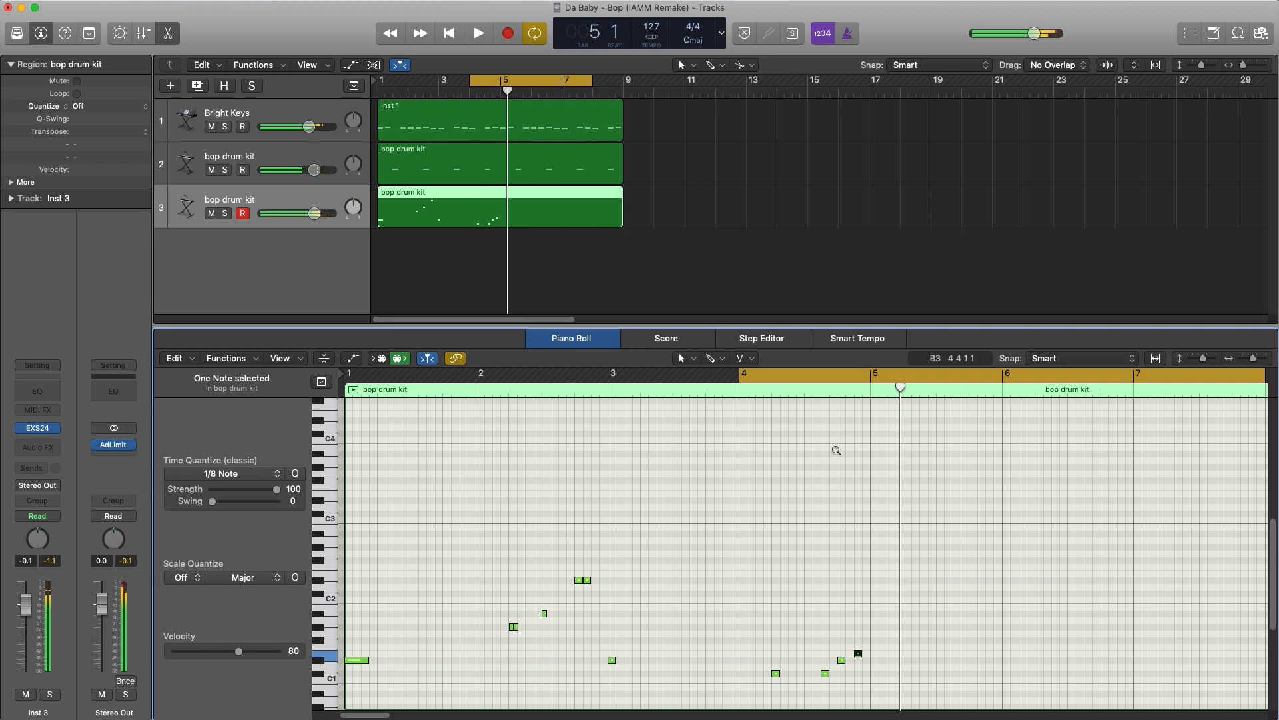
- Set the cycle range from bar 5 to bar 9 and play back the section
scroll(836, 451, "down", 2)
scroll(837, 452, "right", 2)
left_click_drag(749, 375, 857, 378)
key("space")
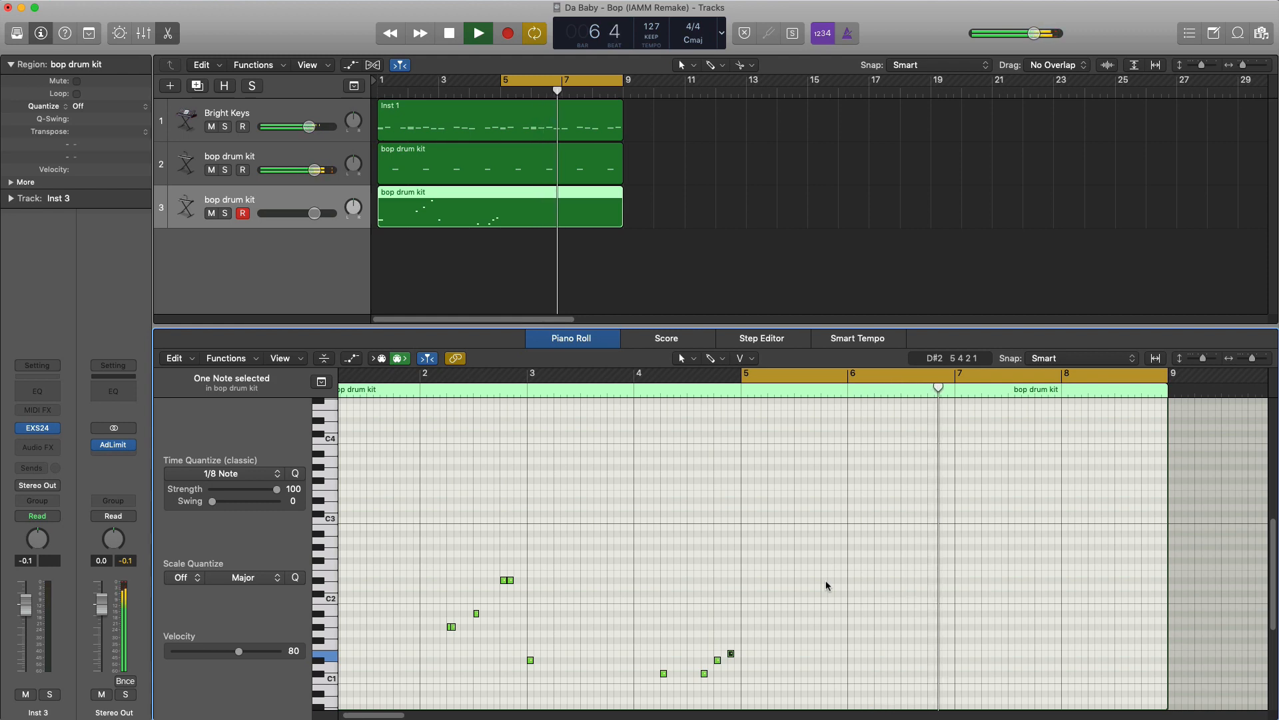
key("space")
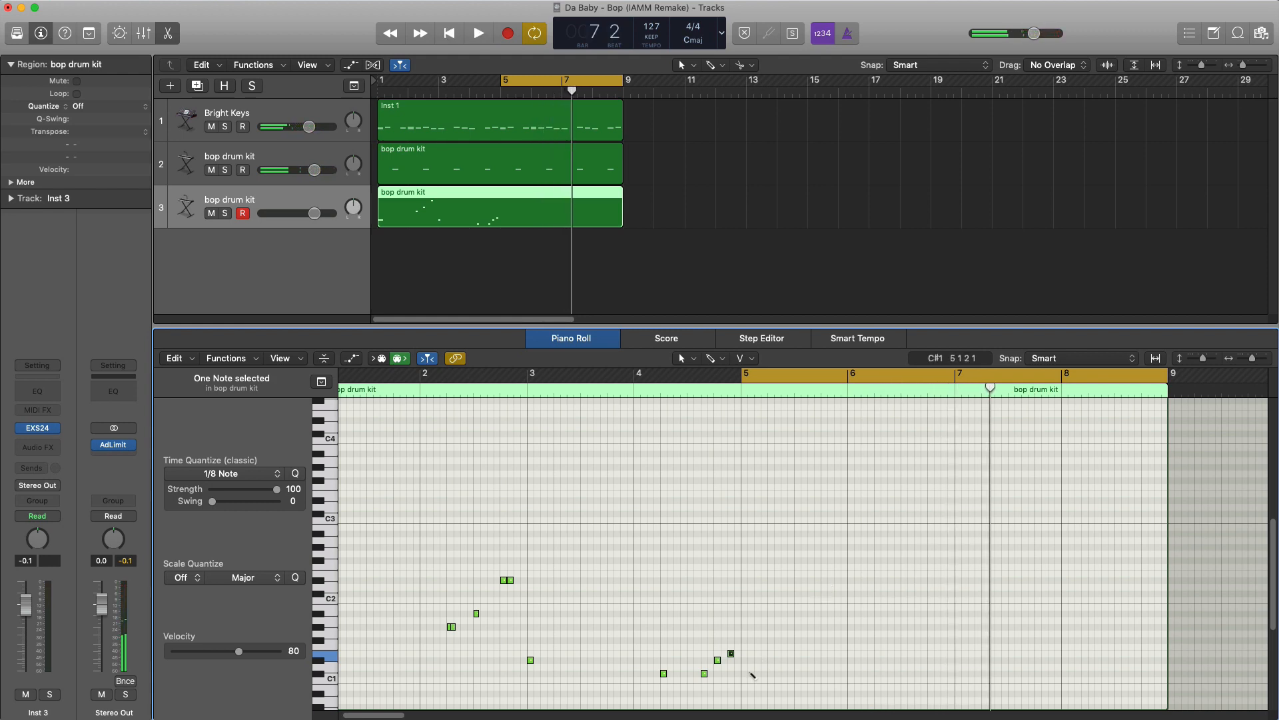
- Draw a one-beat D#1 note at beat 1 of bar 5 and play it back
left_click(751, 661)
mouse_move(750, 661)
left_mouse_down()
mouse_move(739, 660)
mouse_move(765, 663)
left_mouse_up()
key("space")
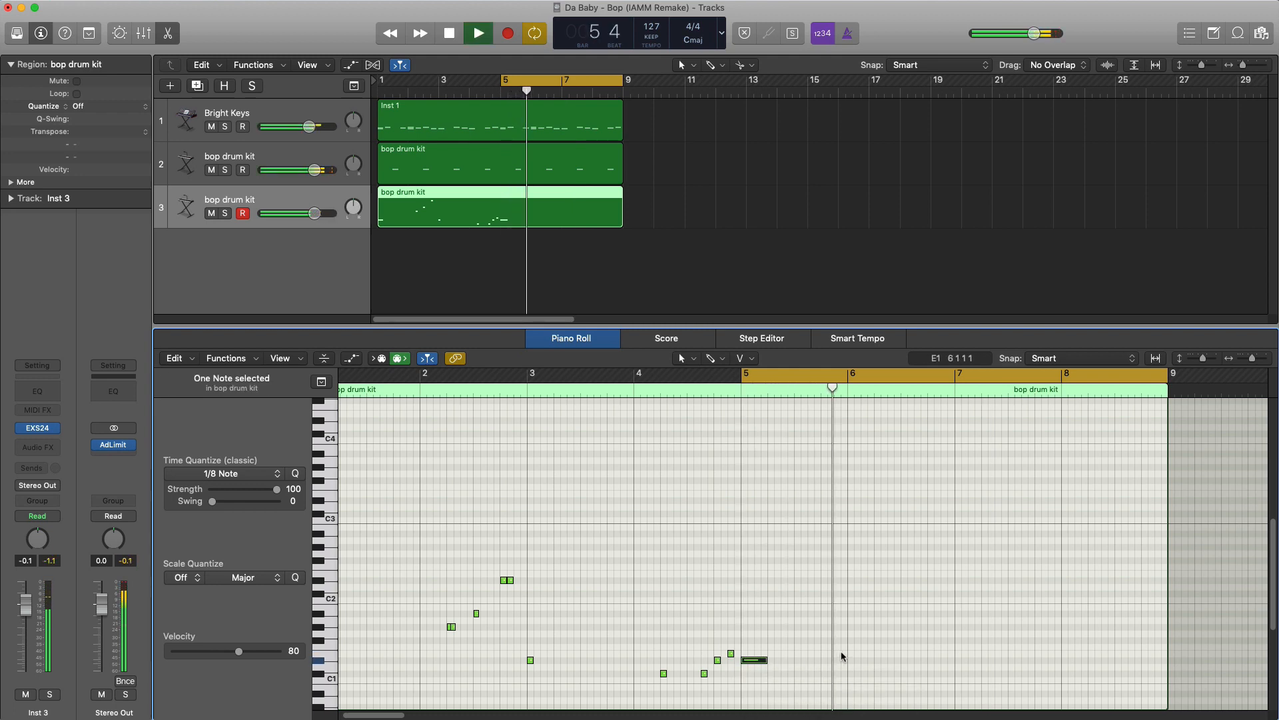
- Add half-beat notes on beat 1 of bar 6: D#1 at its start and E1 halfway through
scroll(843, 657, "right", 2)
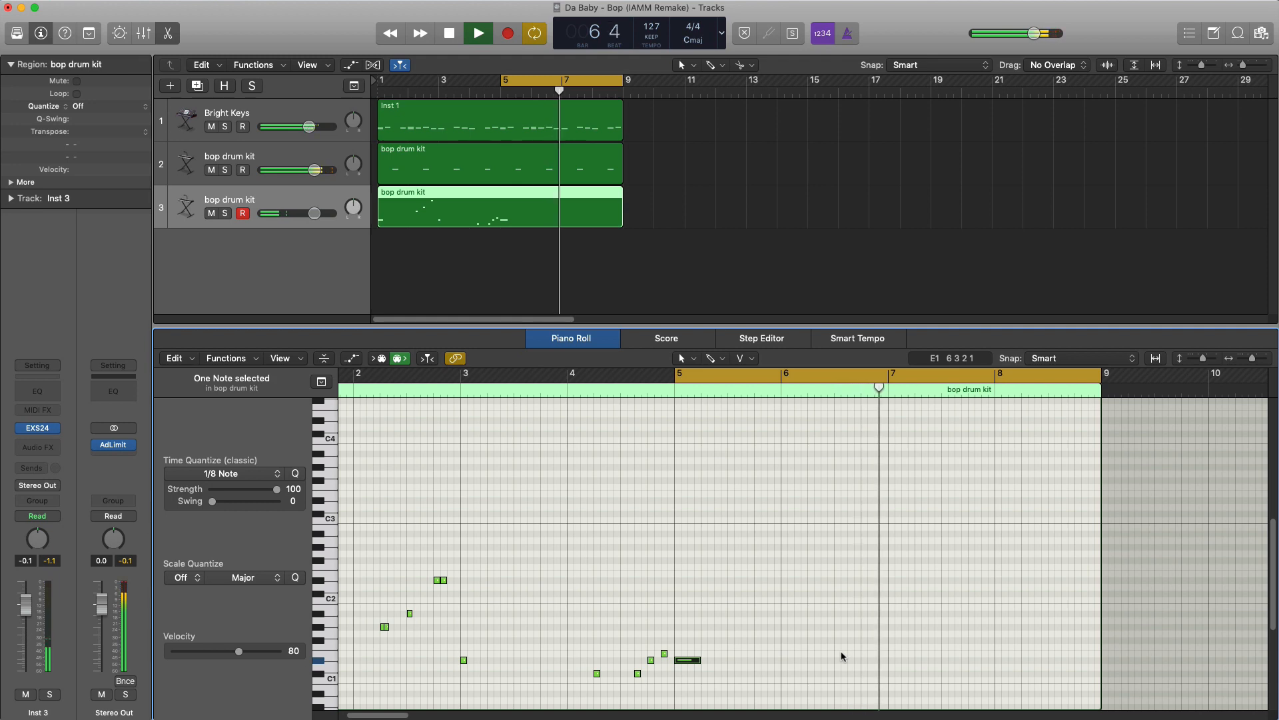
key("space")
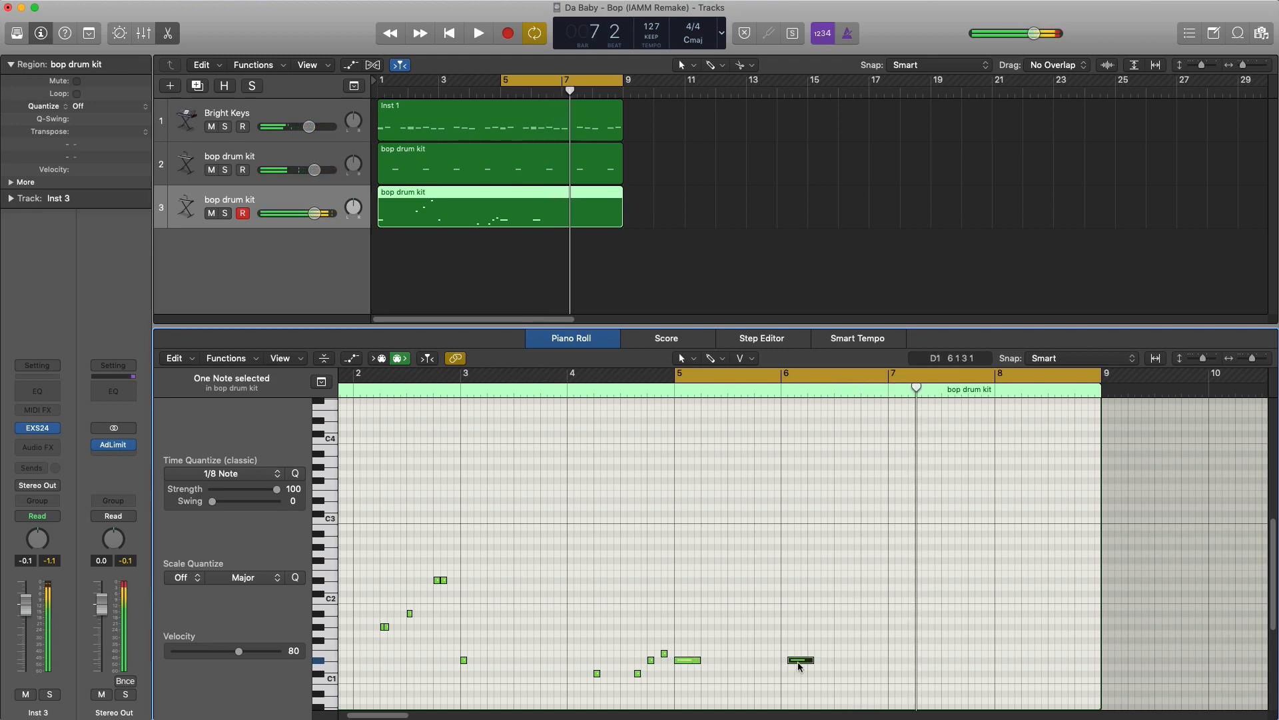
left_click_drag(800, 665, 803, 657)
left_click(814, 657)
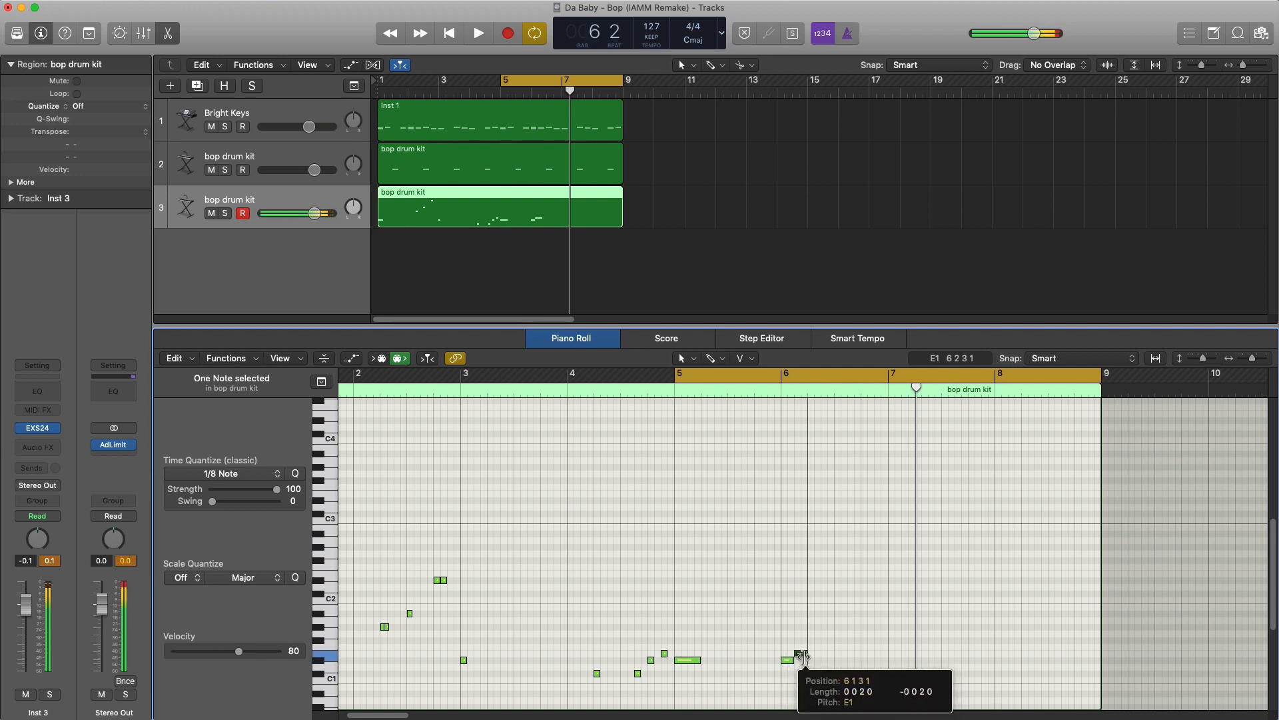
key("space")
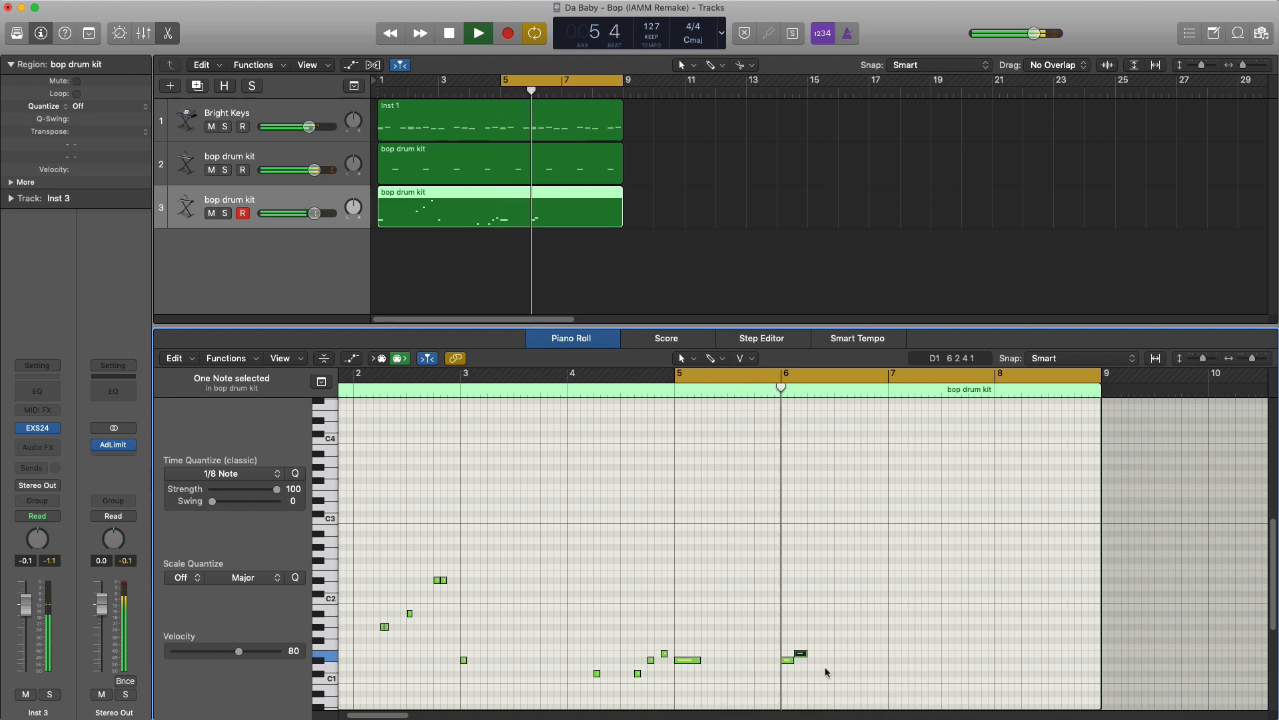
- Add half-beat F#1 and G#1 notes at beats 2 and 3 of bar 6, checking them in playback
key("space")
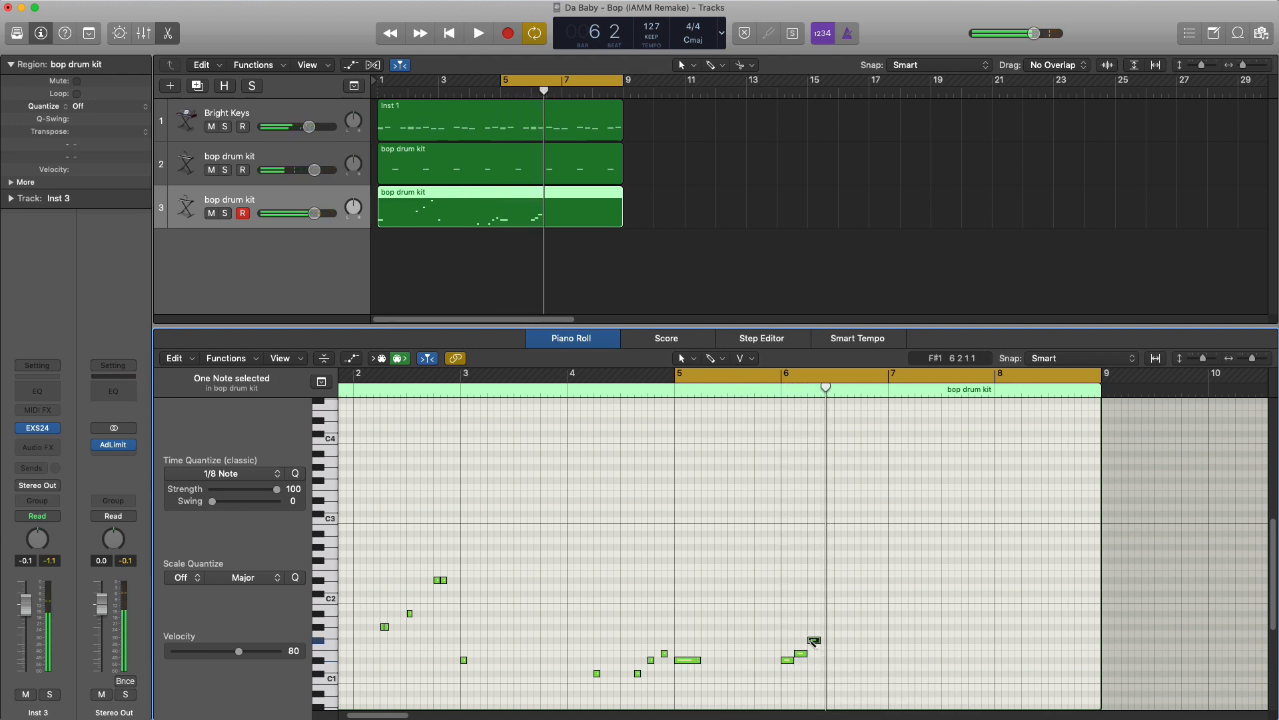
key("space")
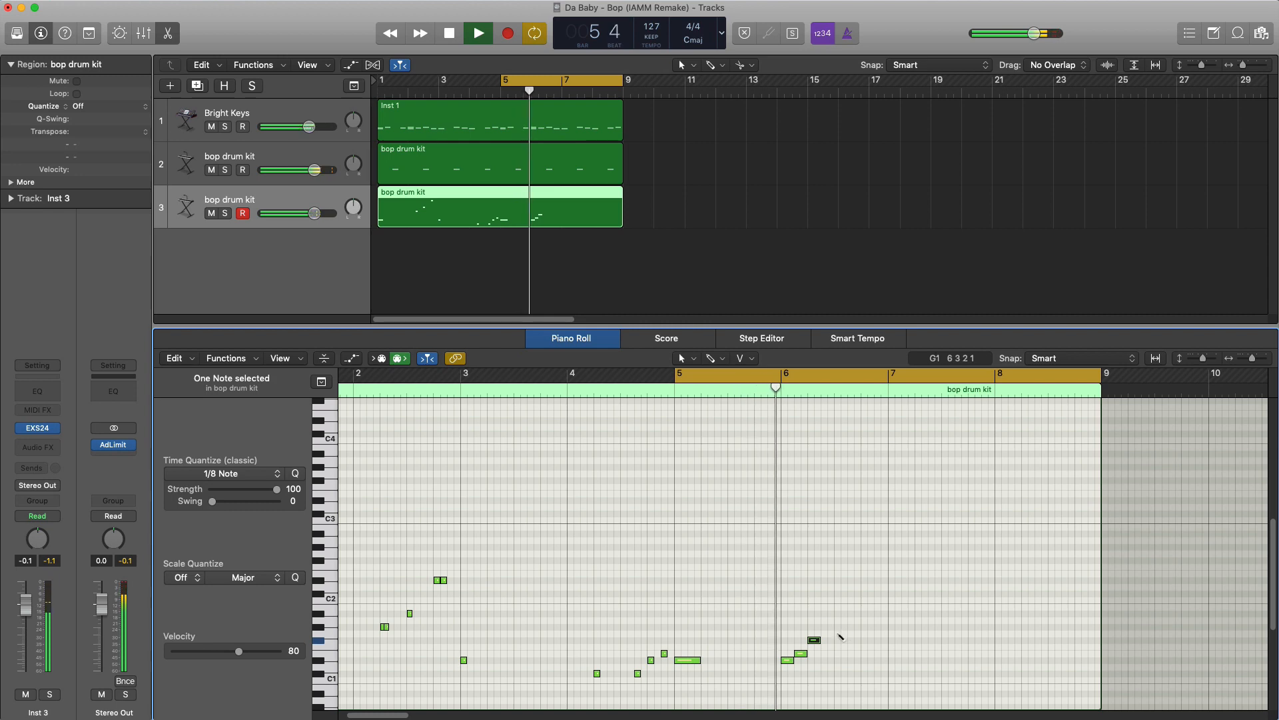
left_click(838, 629)
key("space")
key("space")
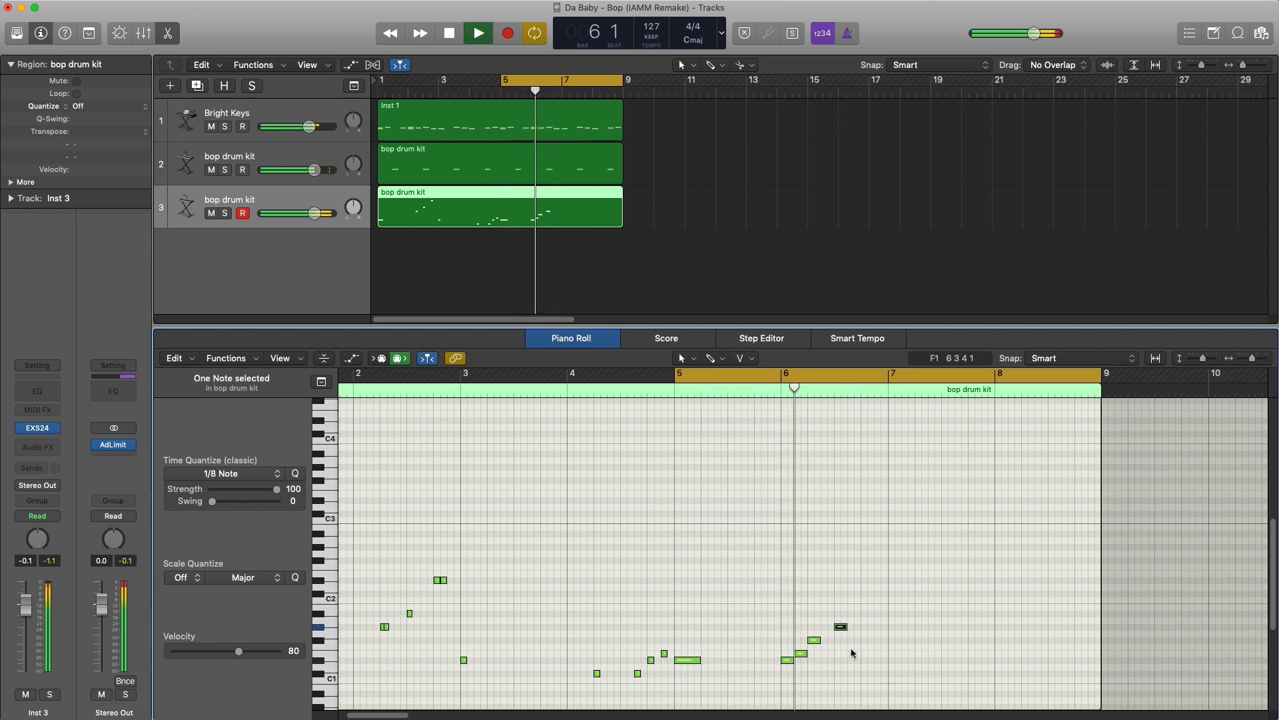
- Add half-beat notes E1 at beat 4 of bar 6 and D#1 at beat 1 of bar 7
key("space")
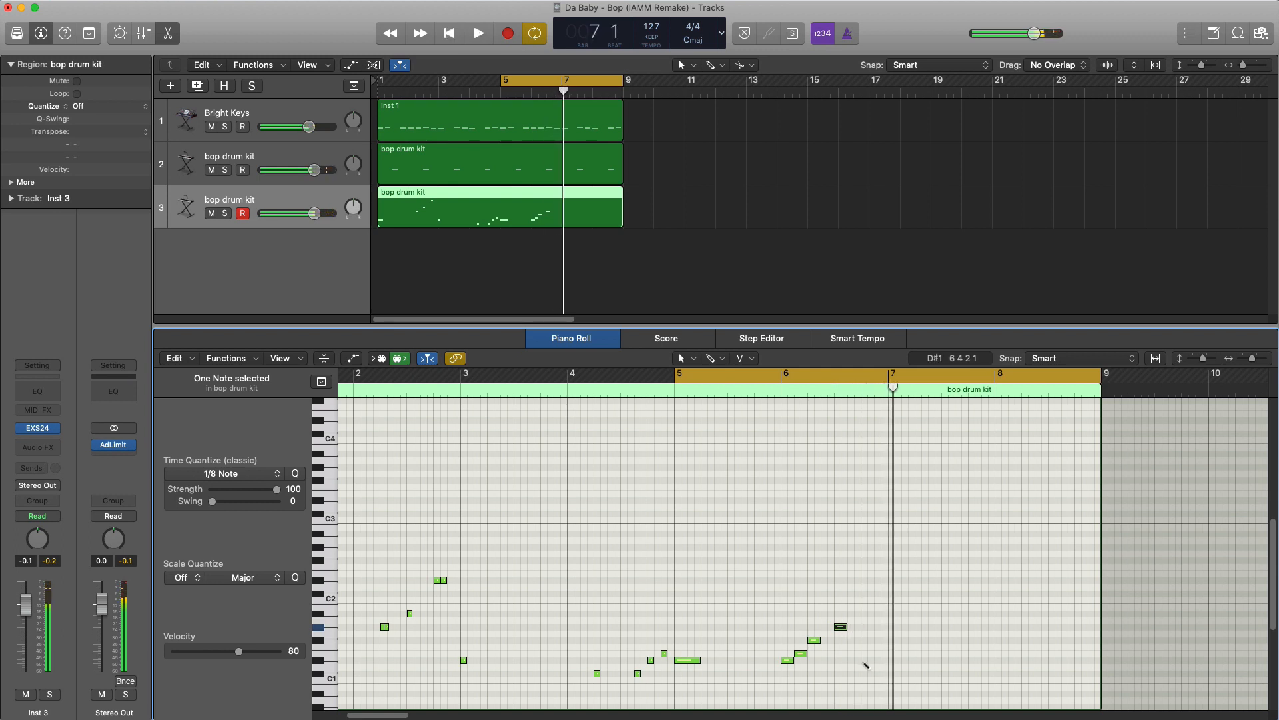
key("space")
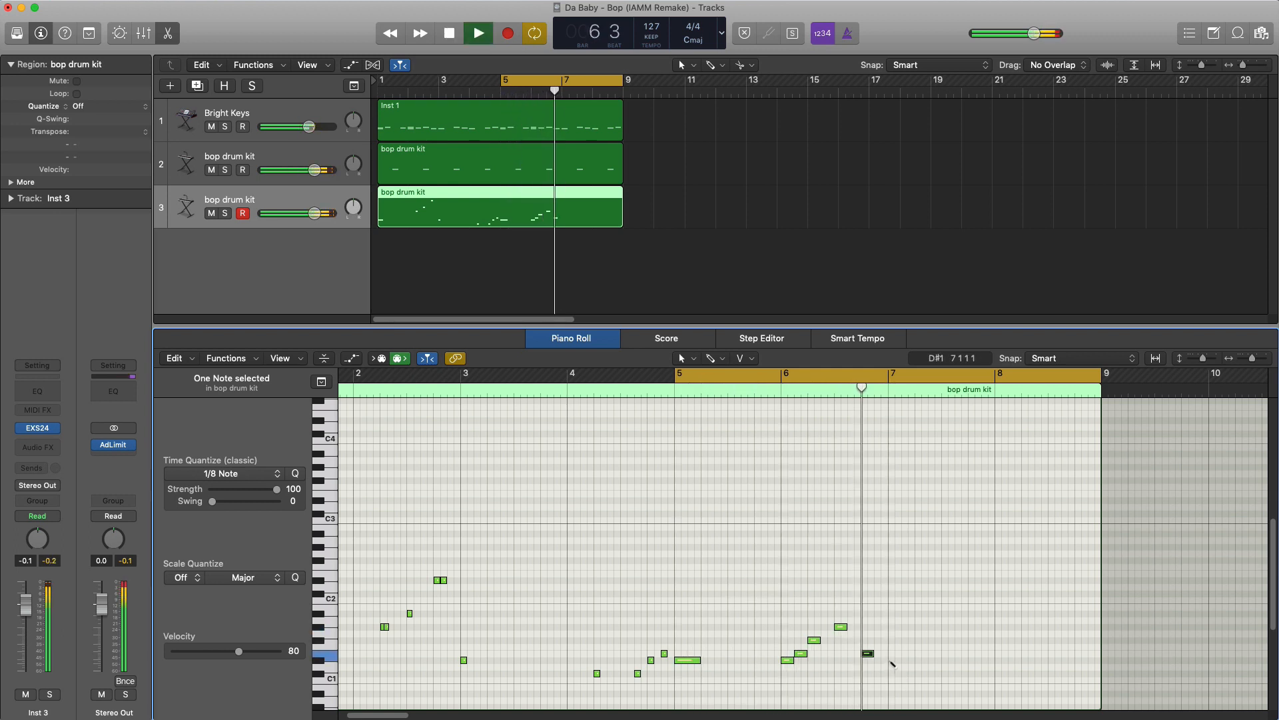
left_click(892, 660, "super")
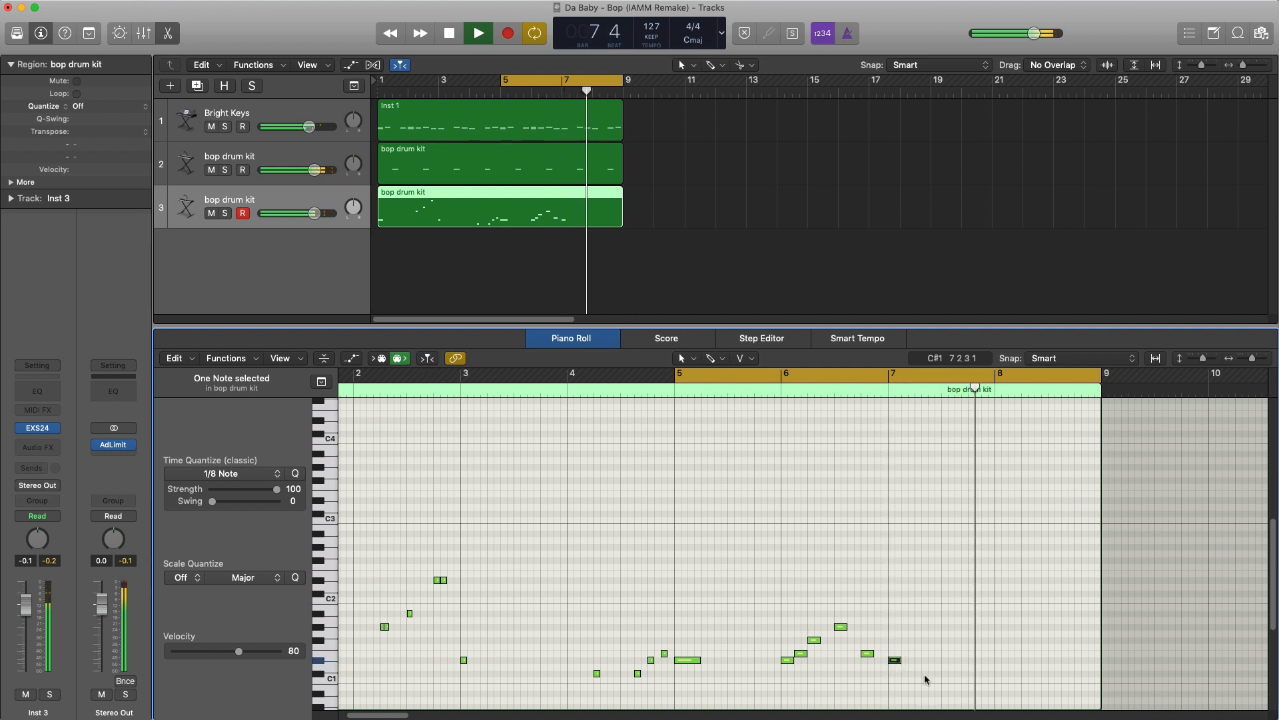
key("space")
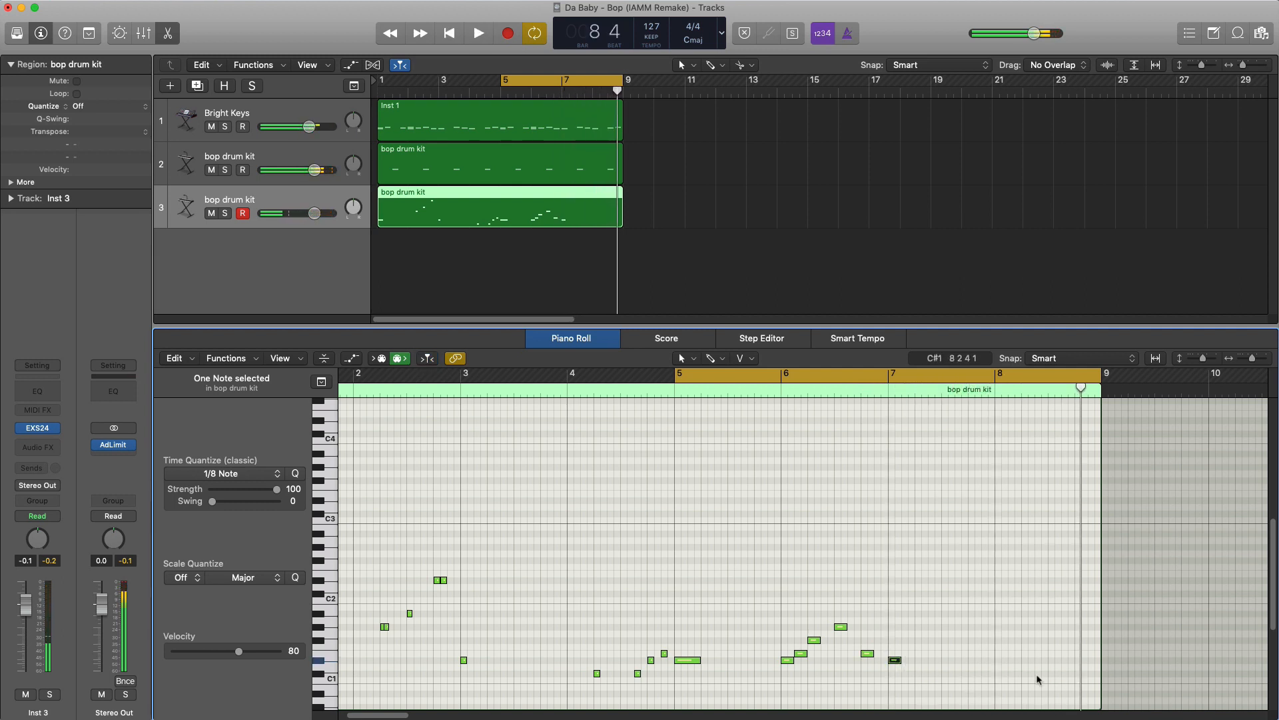
- Add half-beat notes in bar 8: C#1 at beat 2 and halfway through beat 3, D#1 at beat 4, E1 halfway through beat 4
left_click(1023, 673, "super")
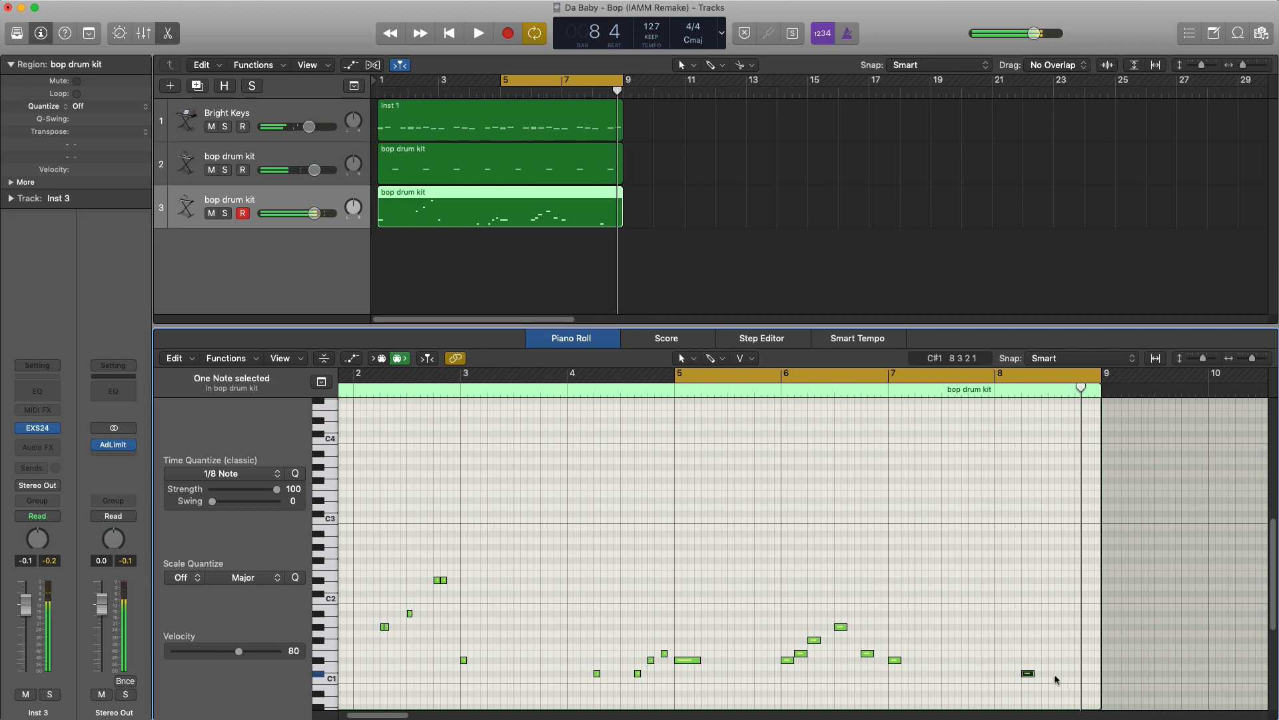
key("super+Right")
key("super+Right")
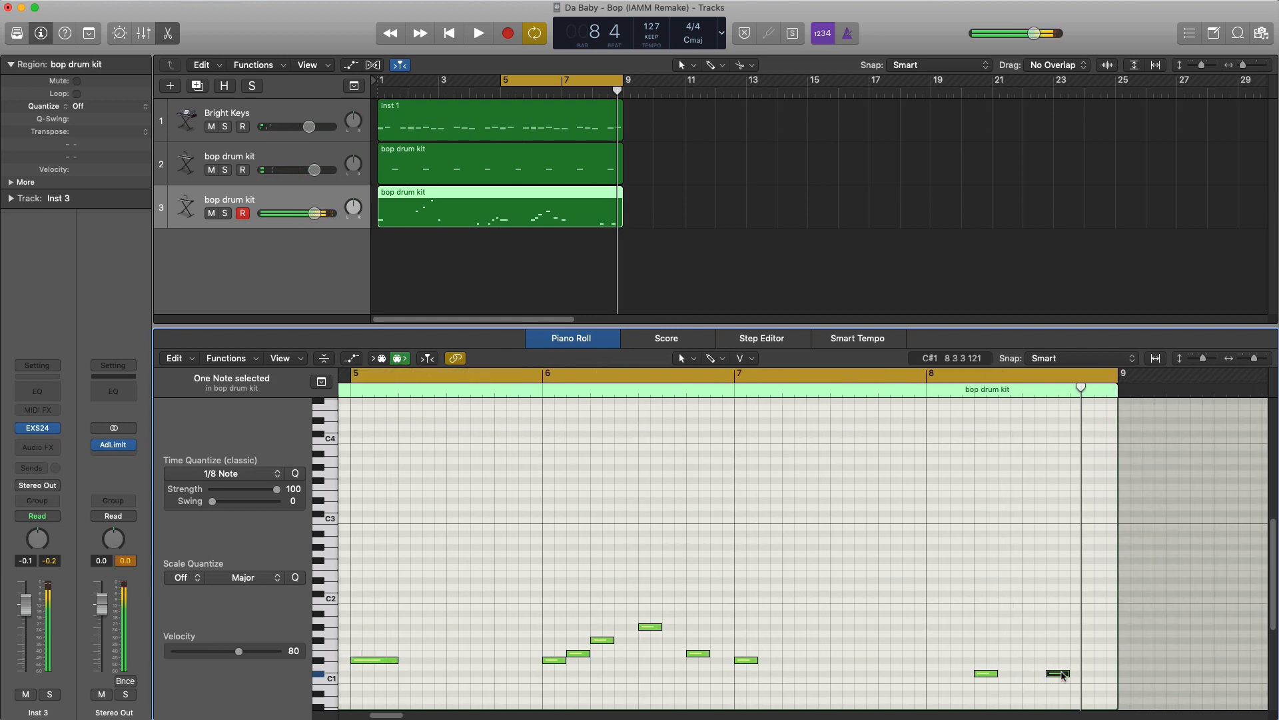
left_click(1067, 675)
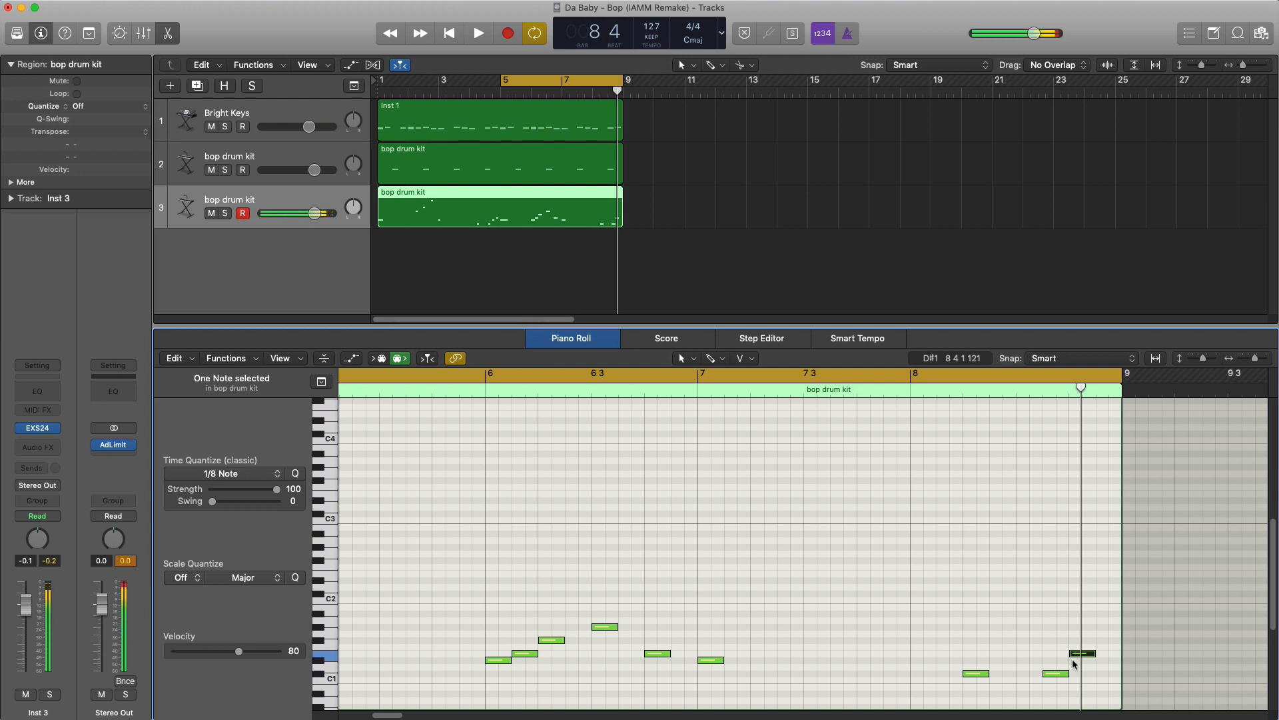
left_click_drag(1076, 658, 1078, 664)
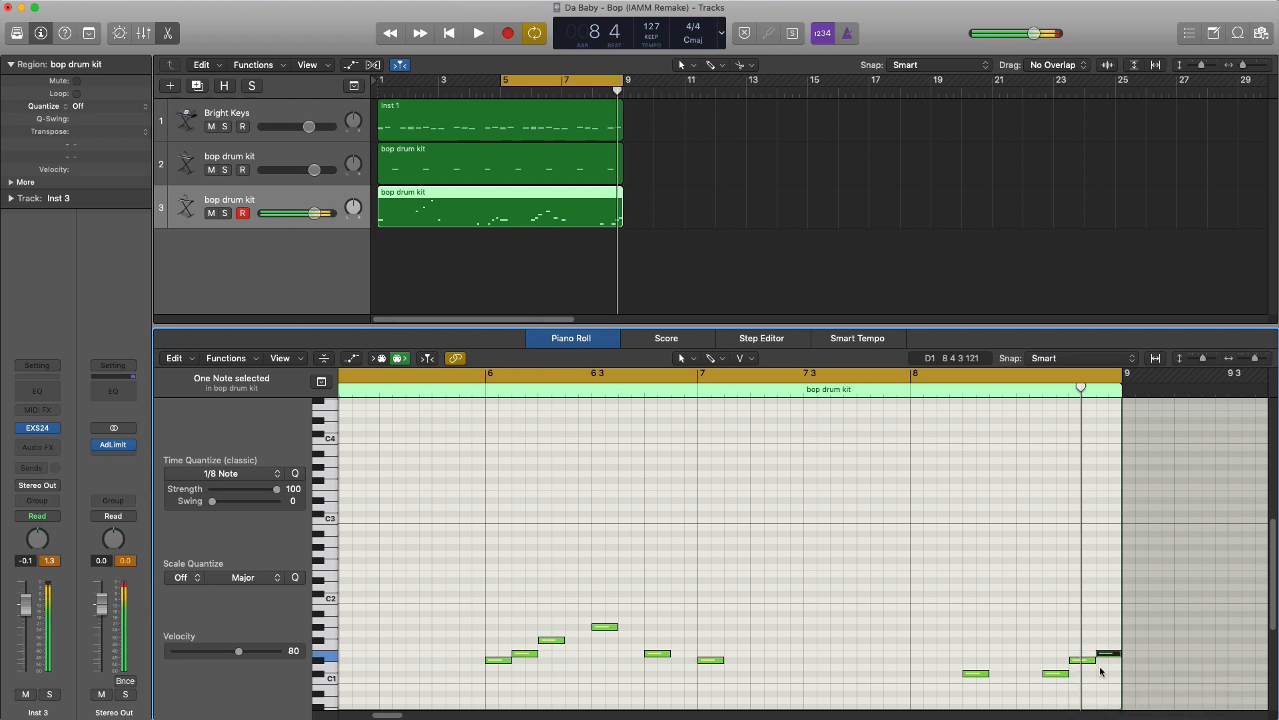
- Play back the finished bass line and extend the cycle range to run from bar 1 to bar 9
key("space")
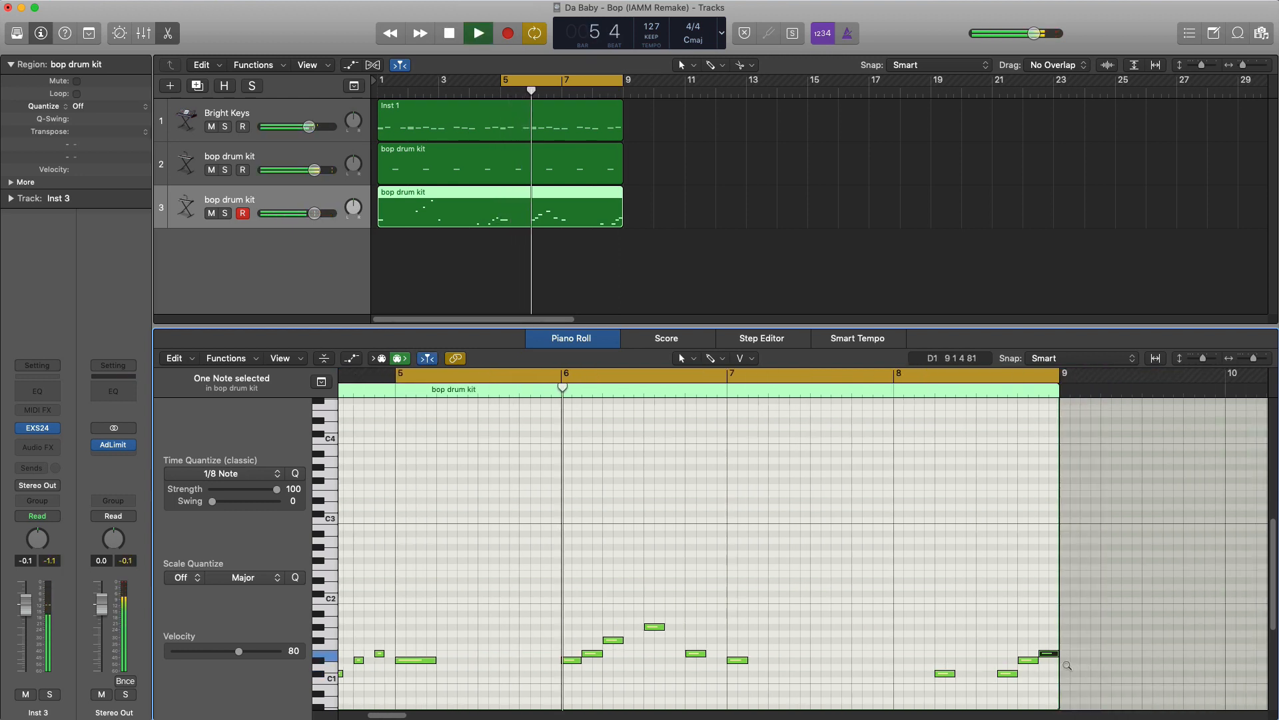
scroll(923, 643, "down", 2)
scroll(924, 642, "left", 4)
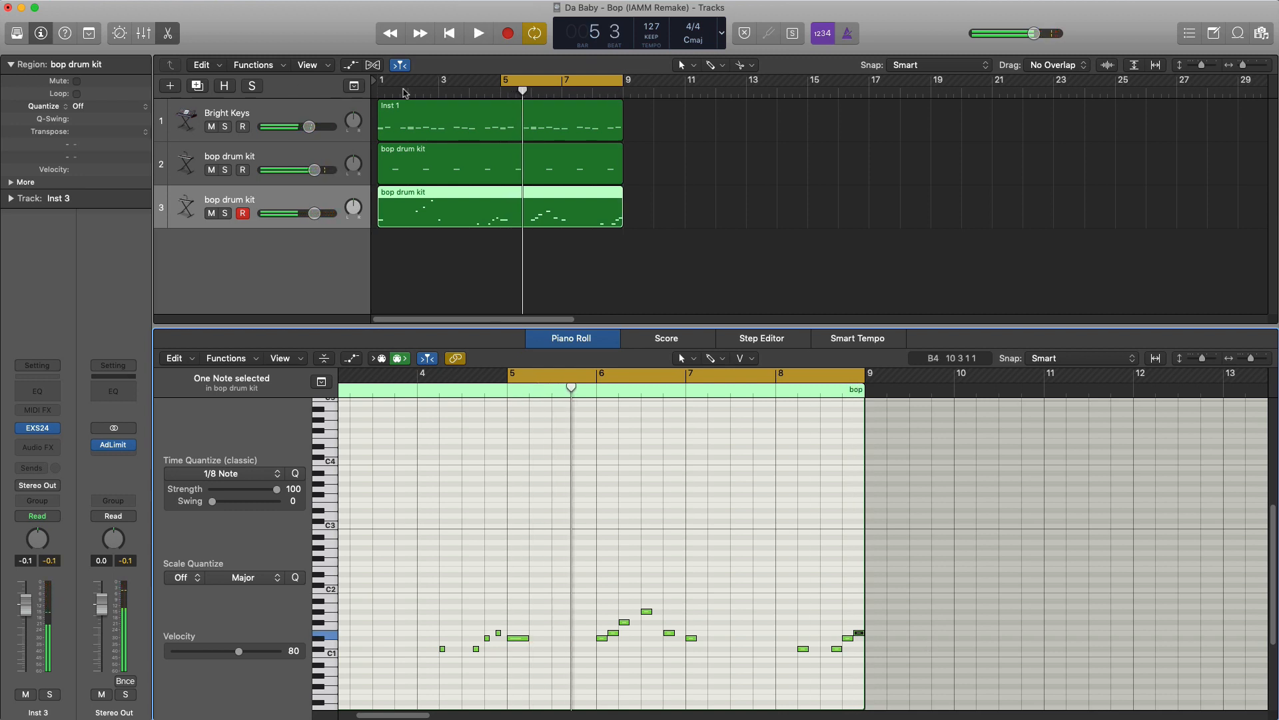
left_click_drag(383, 89, 624, 85)
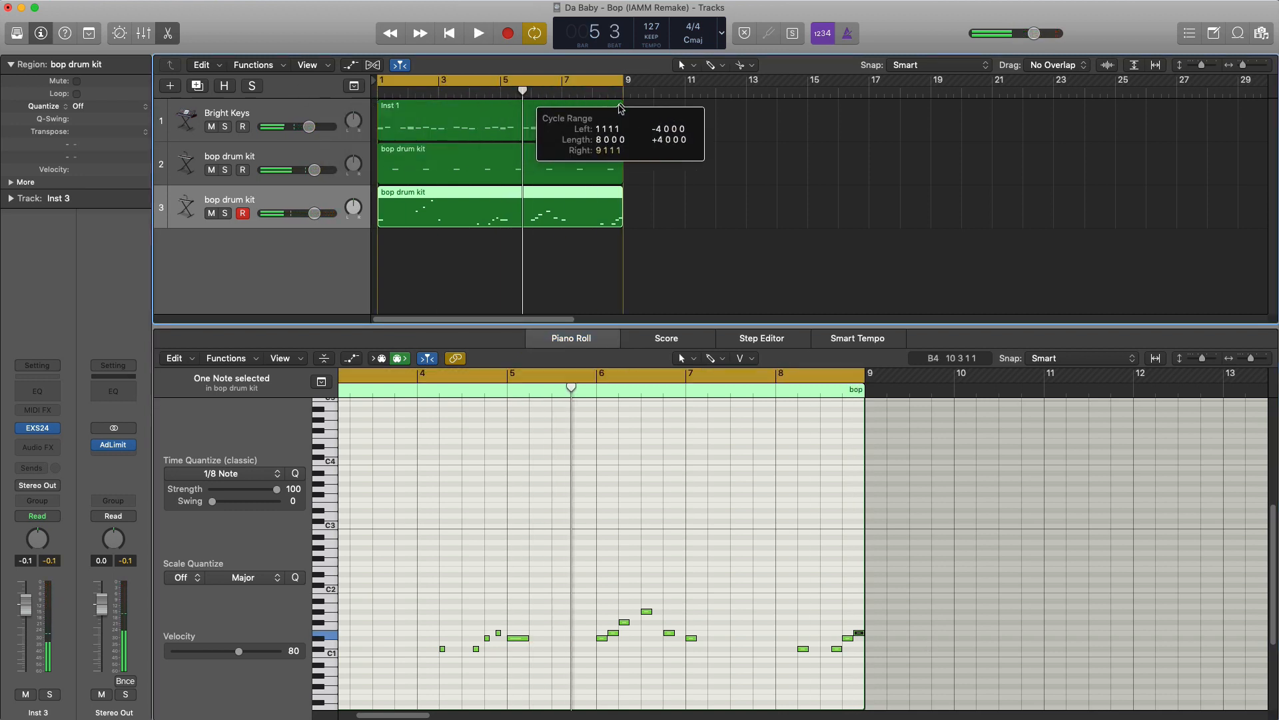
- Duplicate the bass track's drum kit setup onto a fourth track and create an empty region spanning bars 1 to 8
left_click(197, 86)
left_click(40, 429)
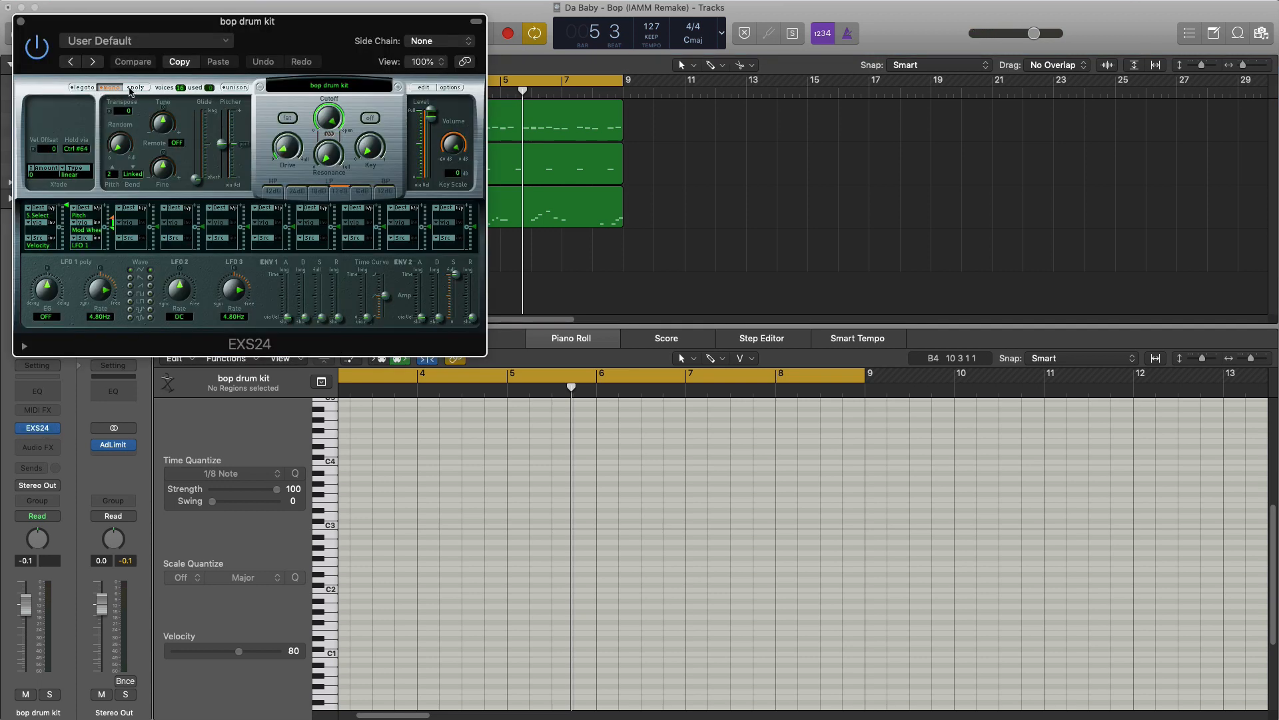
left_click(20, 22)
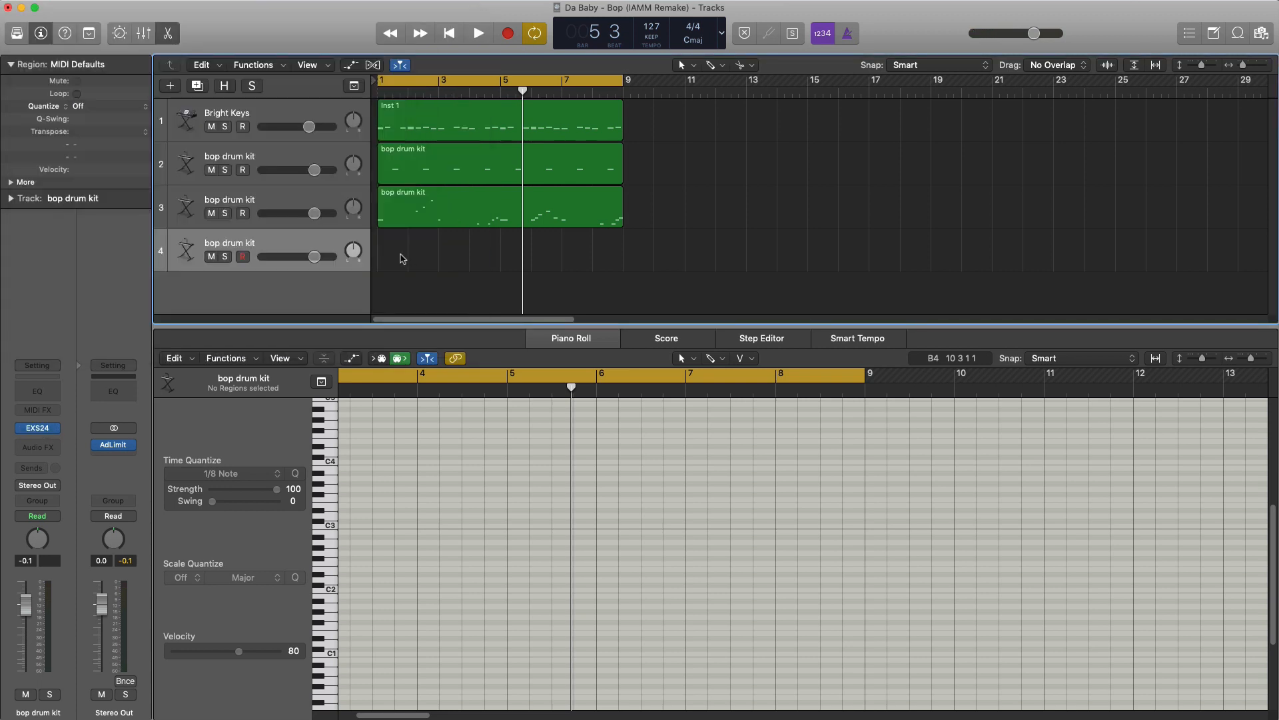
double_click(400, 260)
left_click_drag(404, 260, 620, 259)
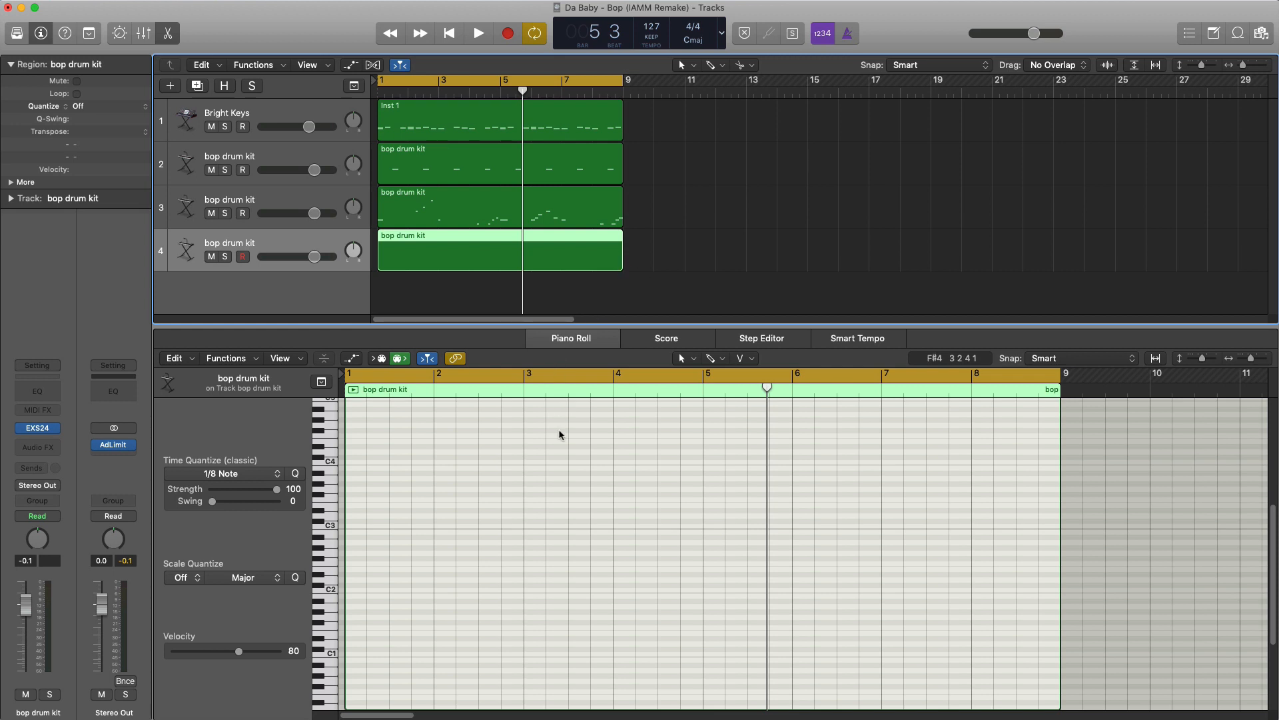
- Paint continuous eighth notes on C4 across all eight bars of the new region with the Brush tool
left_click(721, 359)
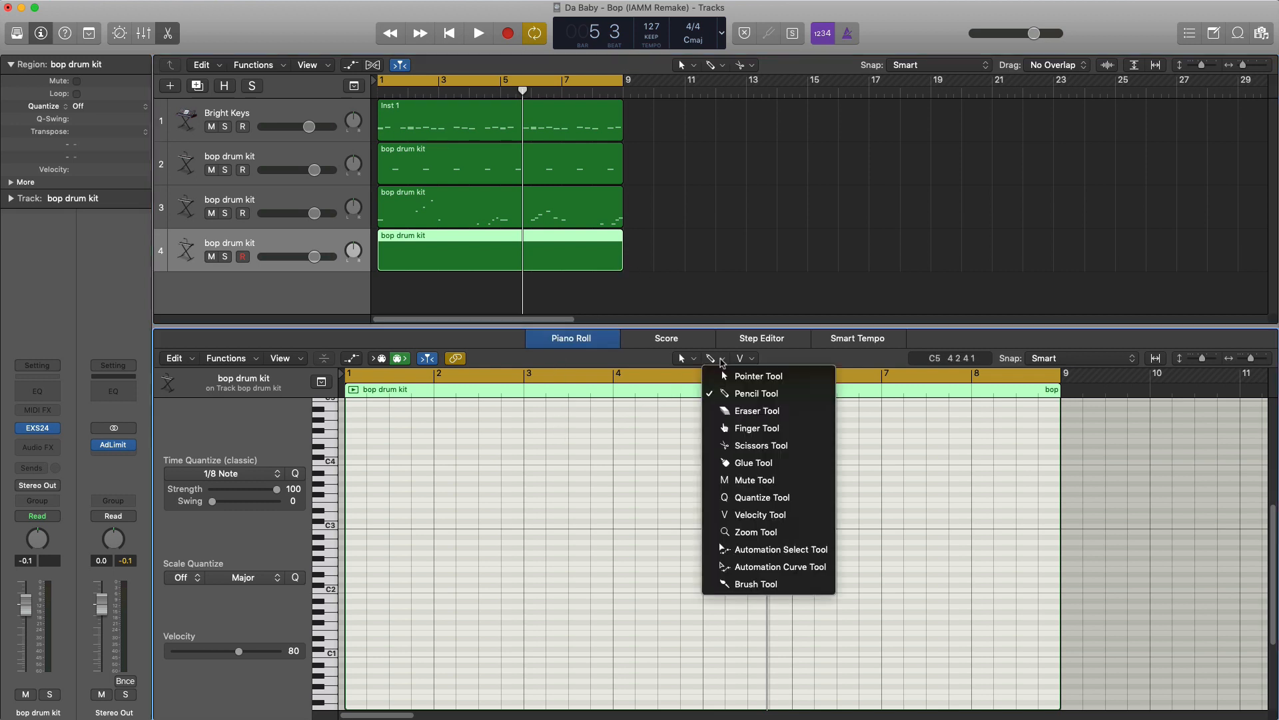
left_click(756, 584)
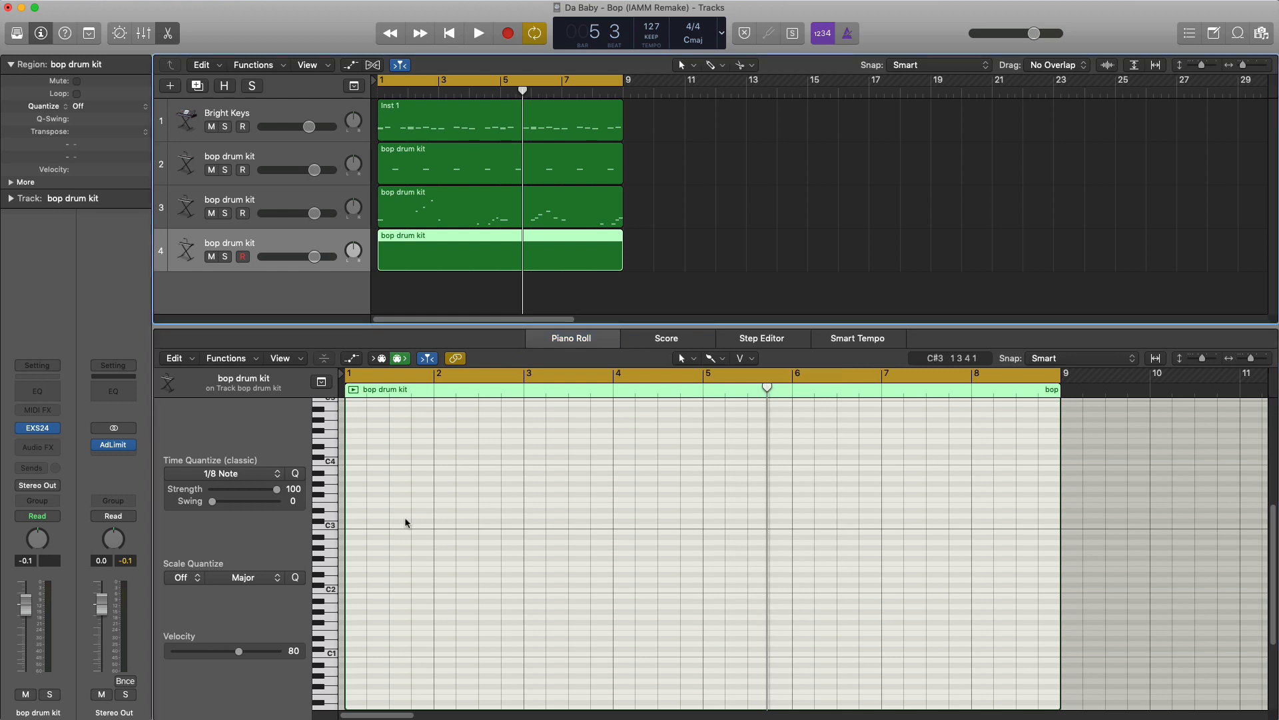
mouse_move(353, 467)
left_mouse_down()
mouse_move(433, 466)
mouse_move(321, 455)
left_mouse_up()
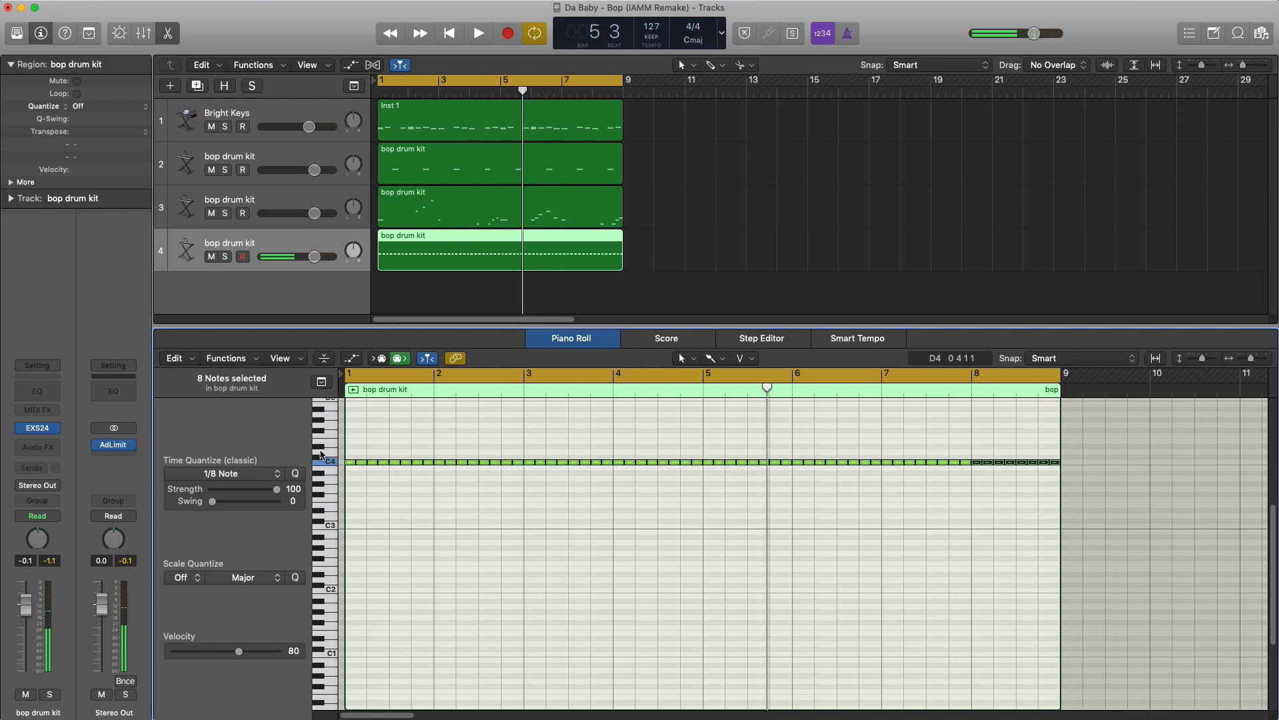
- Lower the fourth track's volume to -3.7 dB during playback and reopen its region in the Piano Roll
key("space")
left_click_drag(311, 257, 299, 260)
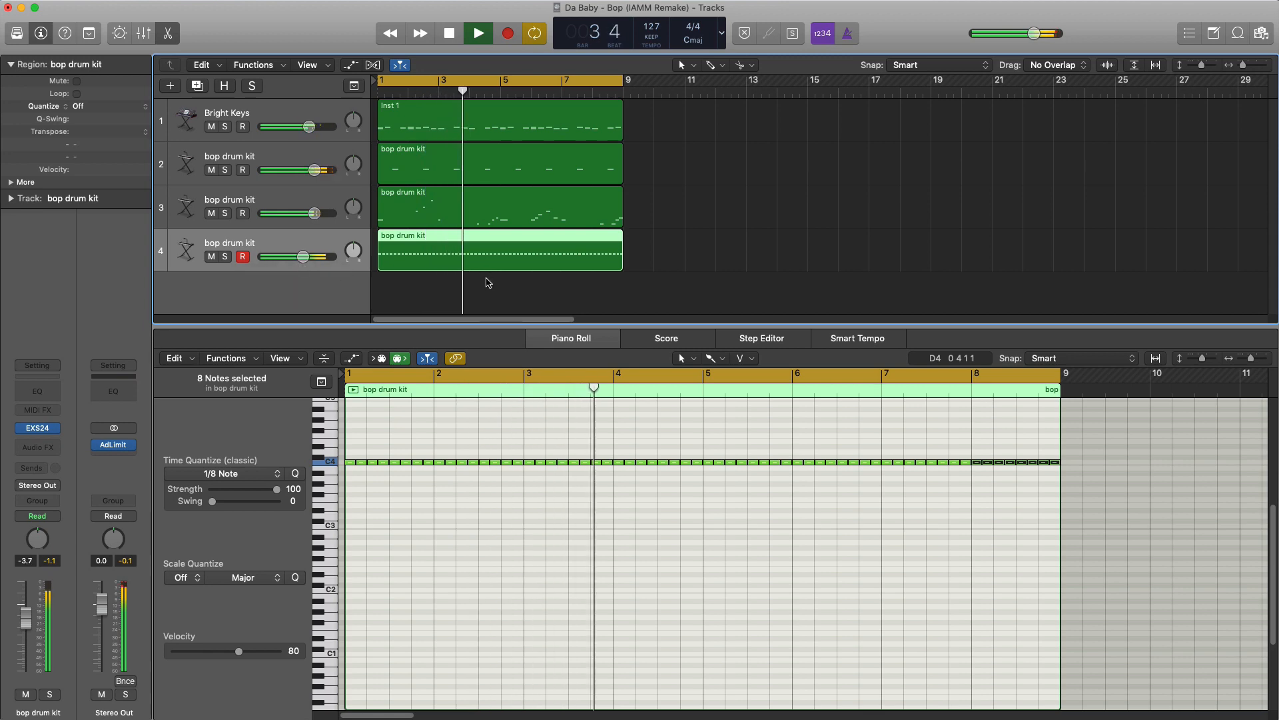
key("p")
scroll(543, 322, "up", 5)
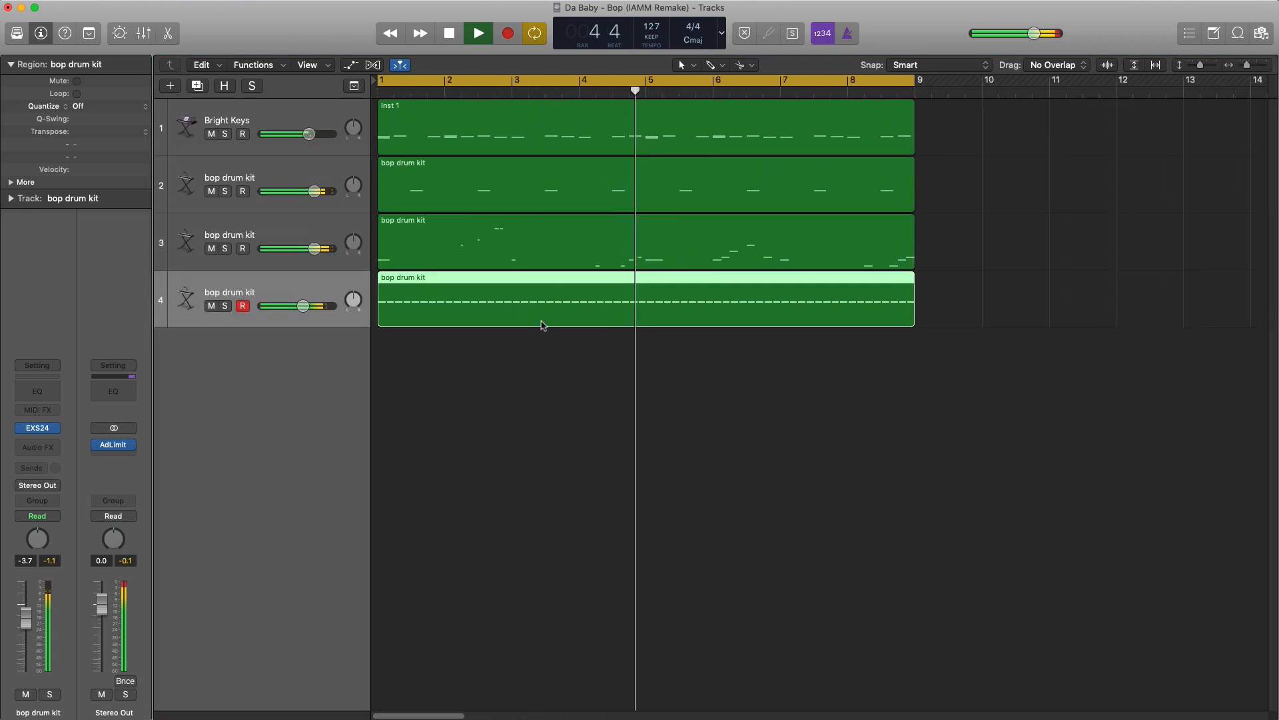
key("space")
double_click(544, 327)
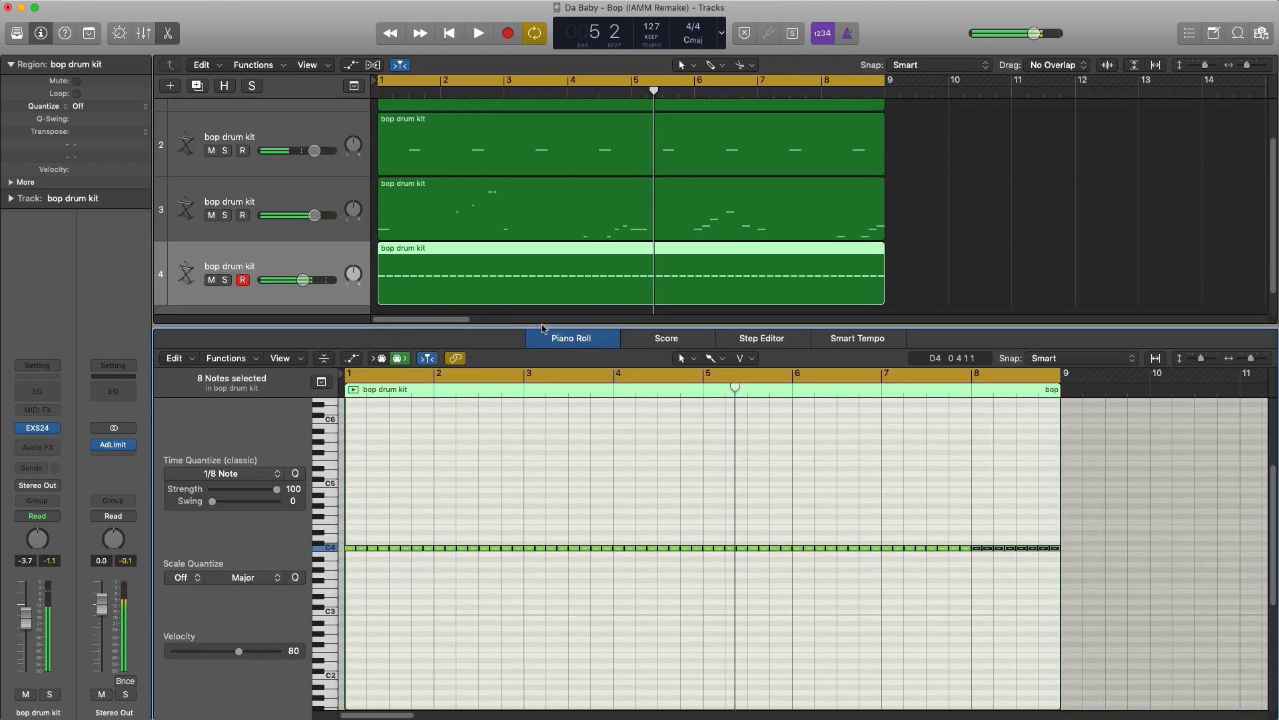
- Add a D#4 eighth note above the C4 line on beat 2 of bar 1 and listen to the result
key("Return")
key("space")
scroll(405, 591, "up", 3)
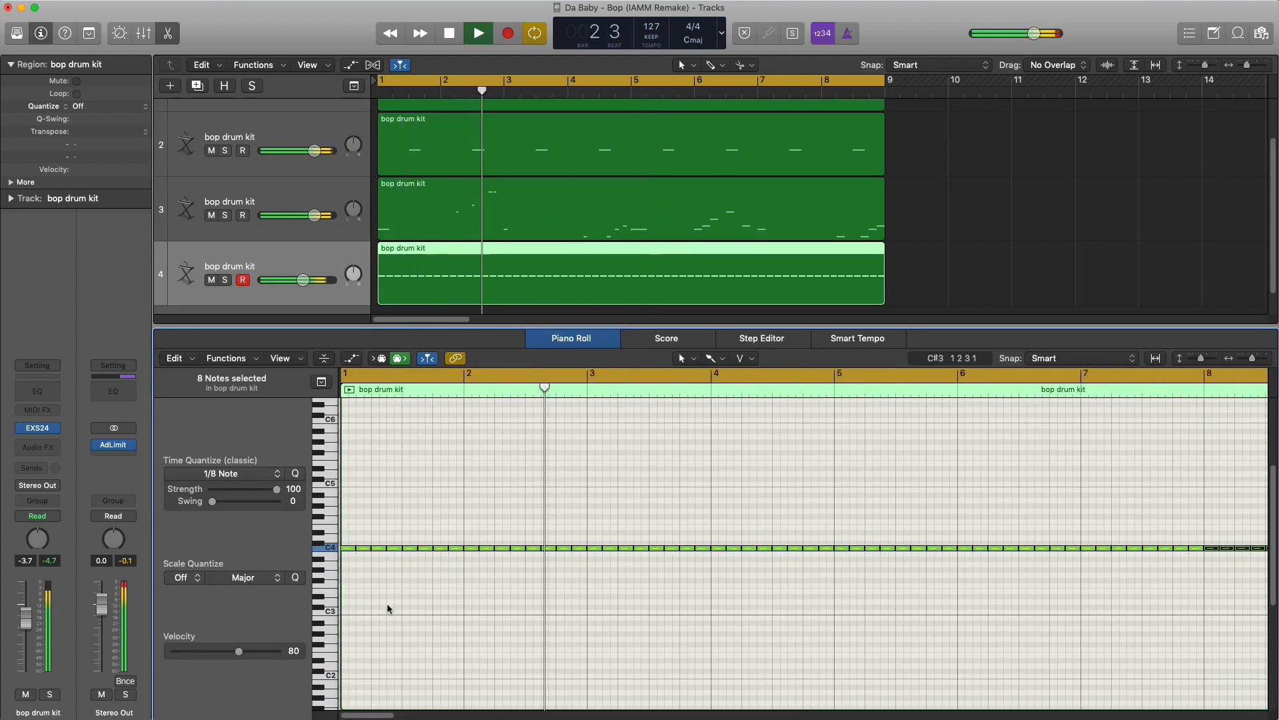
key("space")
left_click(407, 533, "super")
key("Return")
key("space")
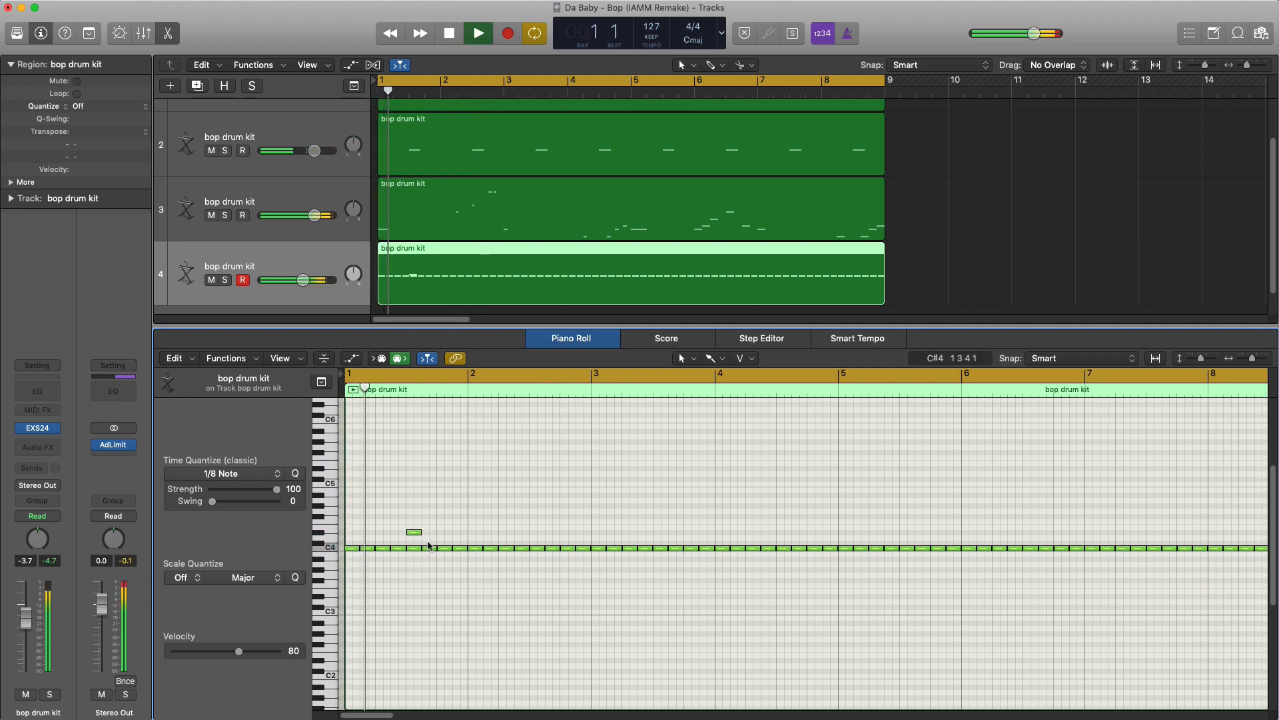
key("space")
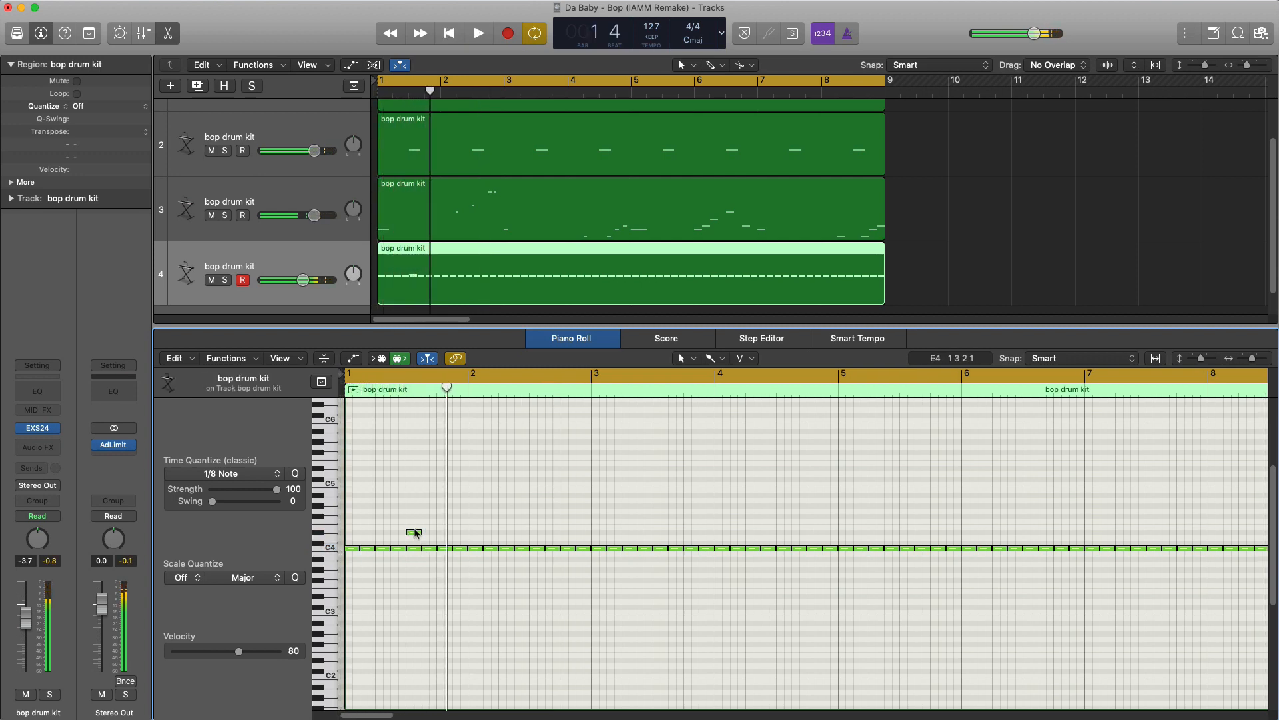
left_click_drag(417, 534, 382, 533)
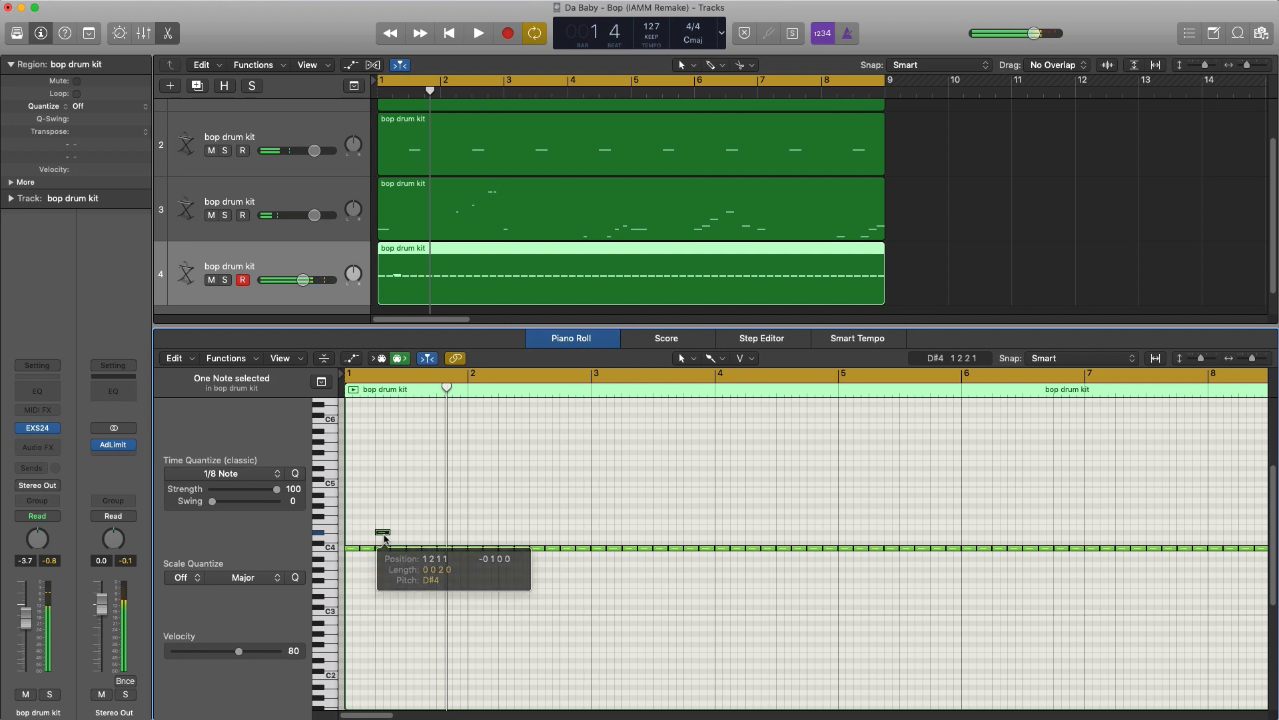
key("space")
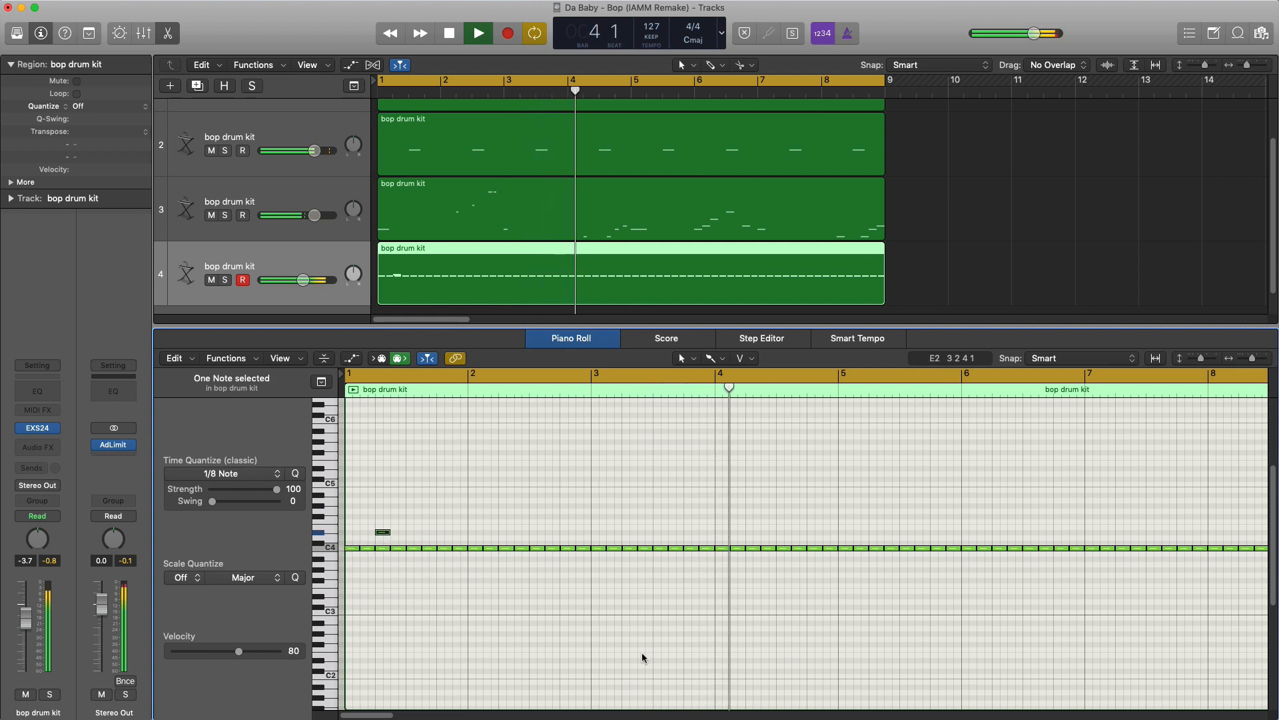
key("space")
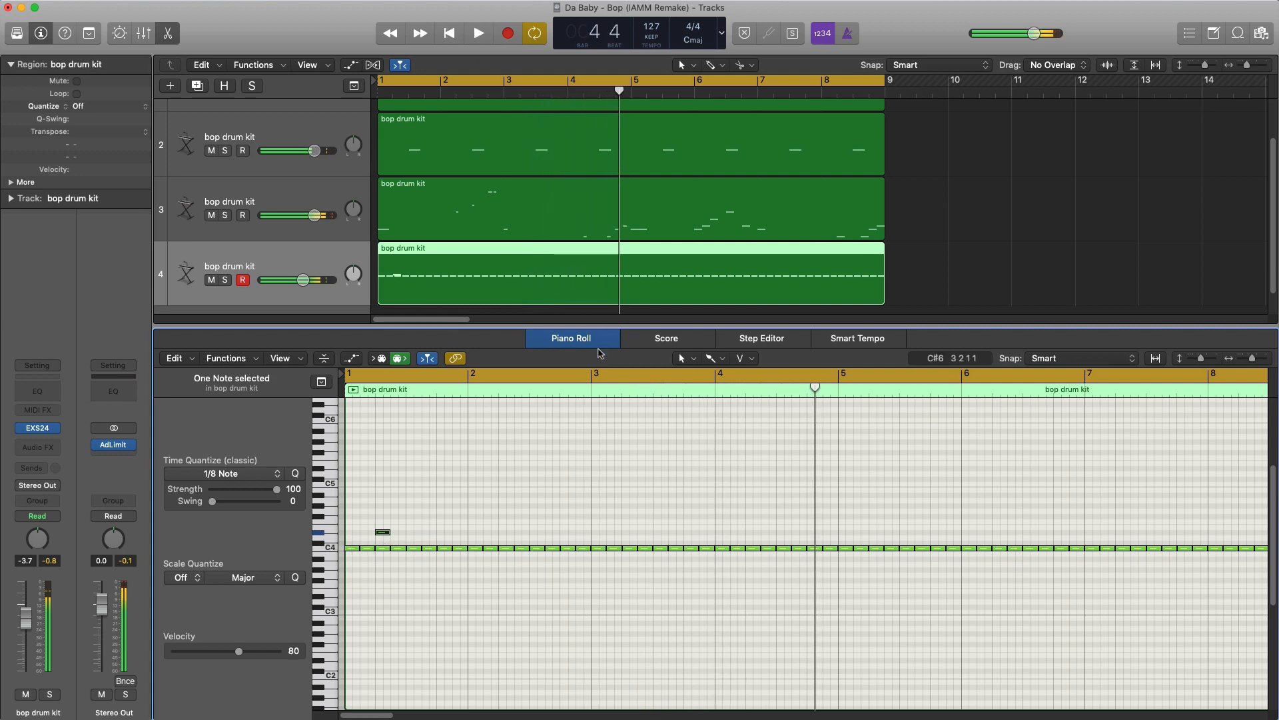
- Set the cycle range to bar 3 only and listen to it looping
left_click_drag(593, 377, 714, 378)
key("space")
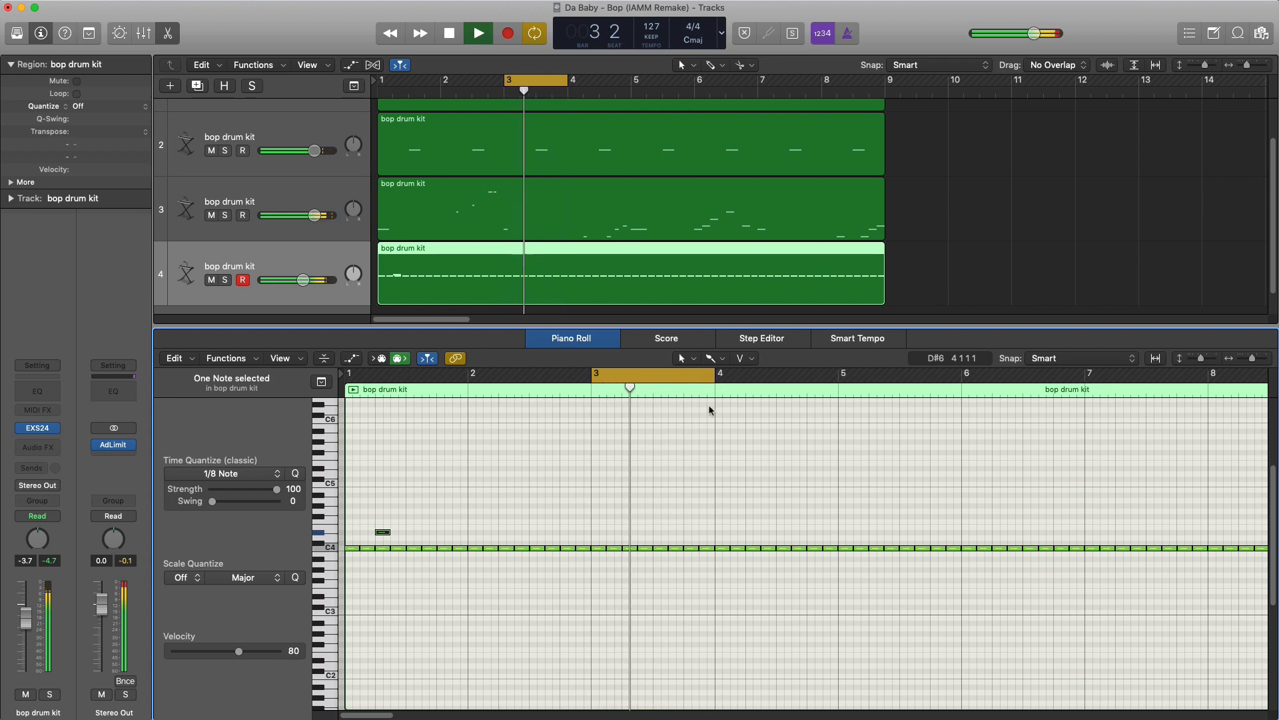
key("space")
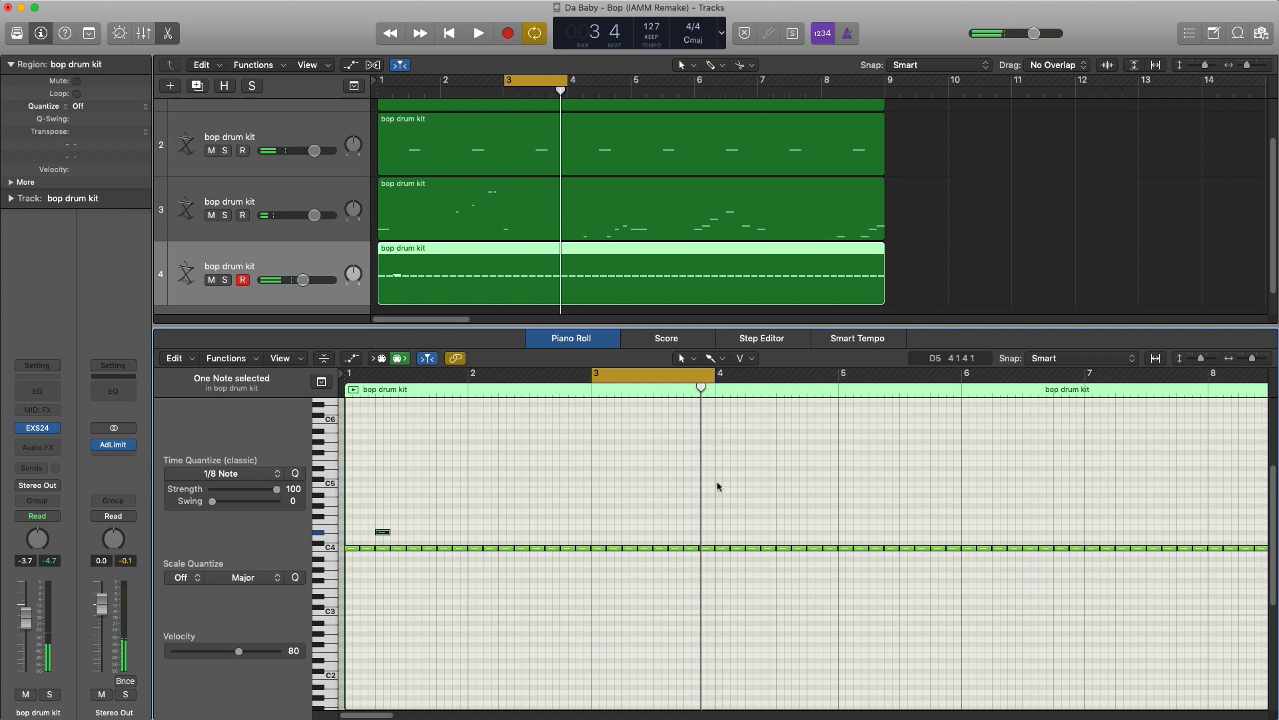
- Set time quantize to 1/32 Triplet and draw a five-note ascending run starting on E4 late in beat 1 of bar 3
left_click(217, 475)
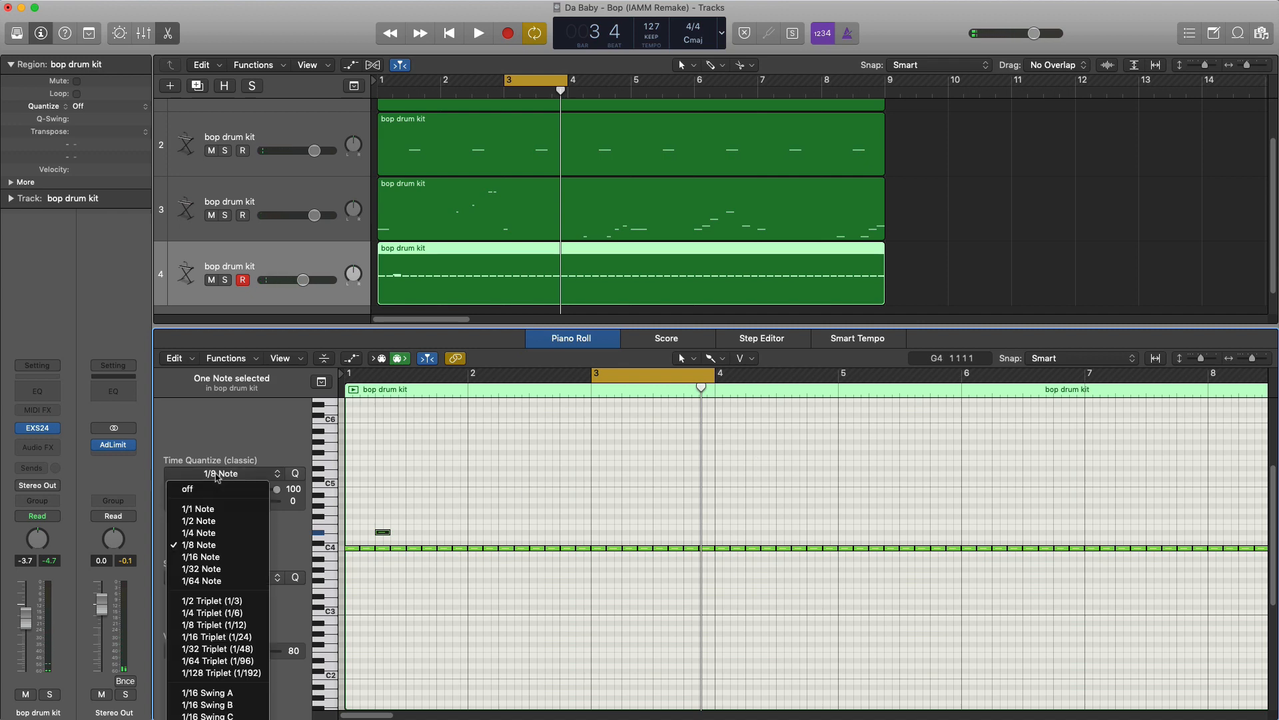
left_click(229, 650)
scroll(660, 537, "up", 5)
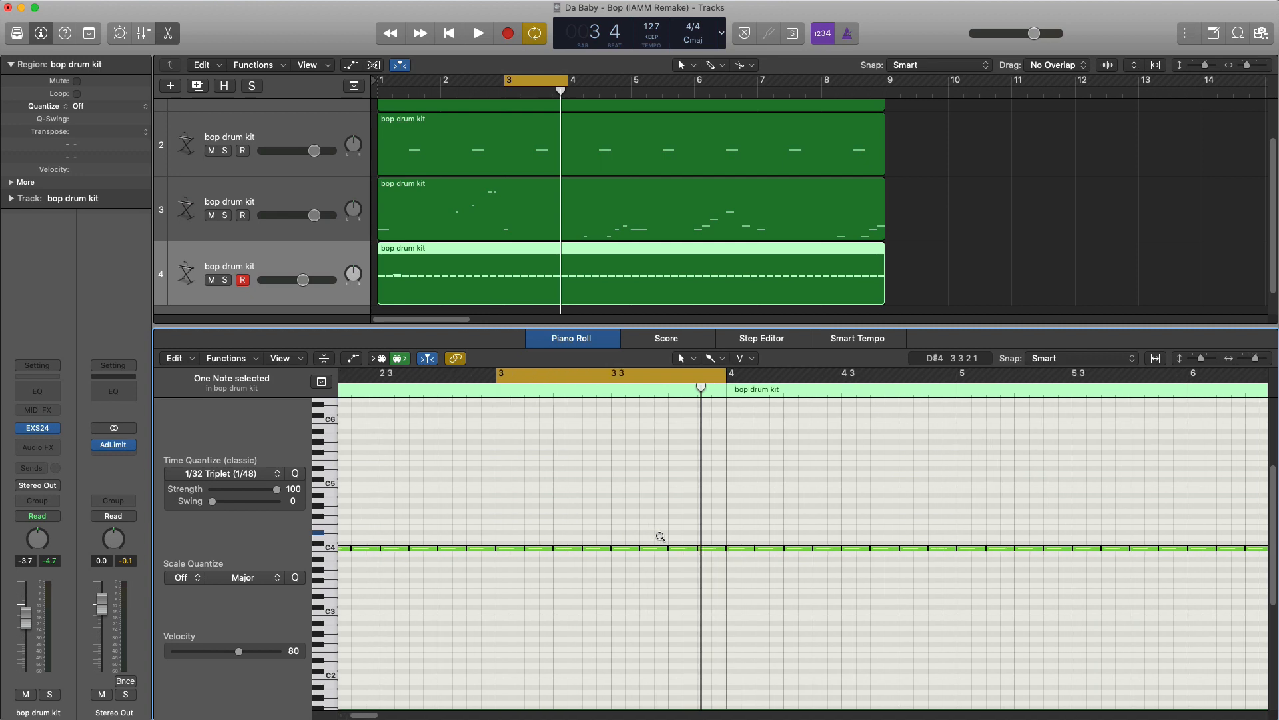
scroll(660, 537, "up", 2)
scroll(659, 537, "up", 2)
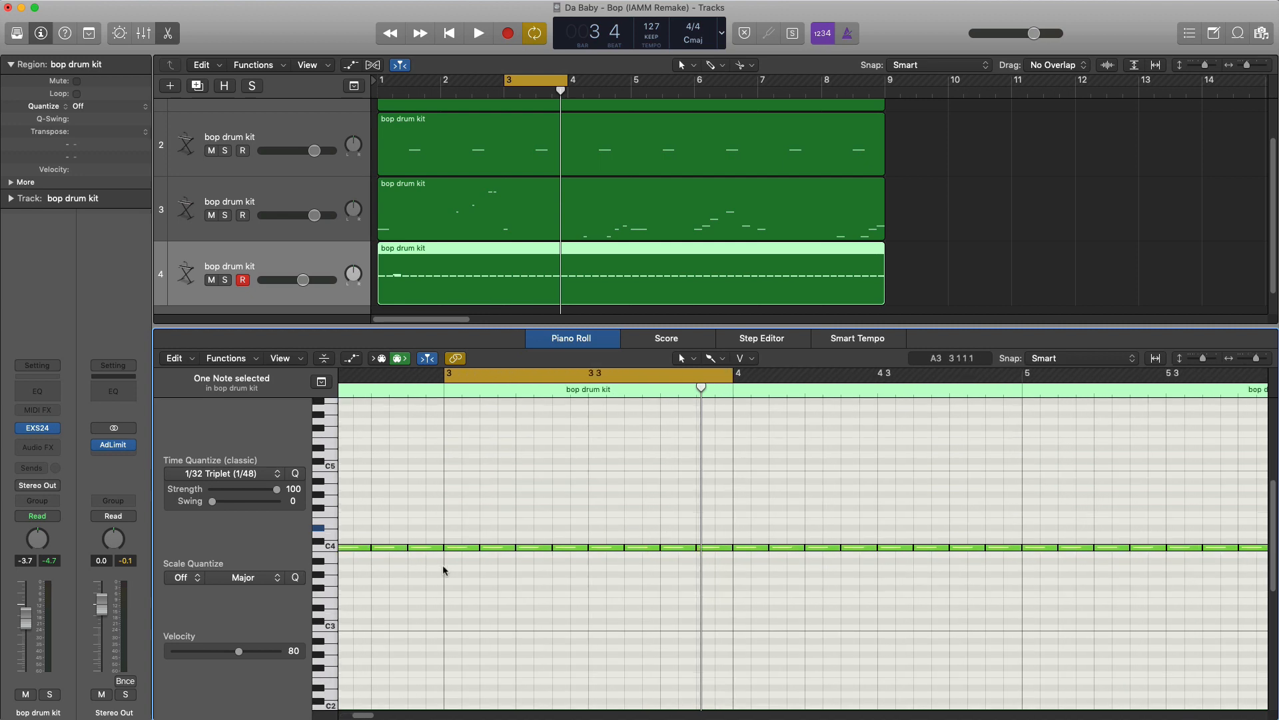
scroll(444, 571, "up", 3)
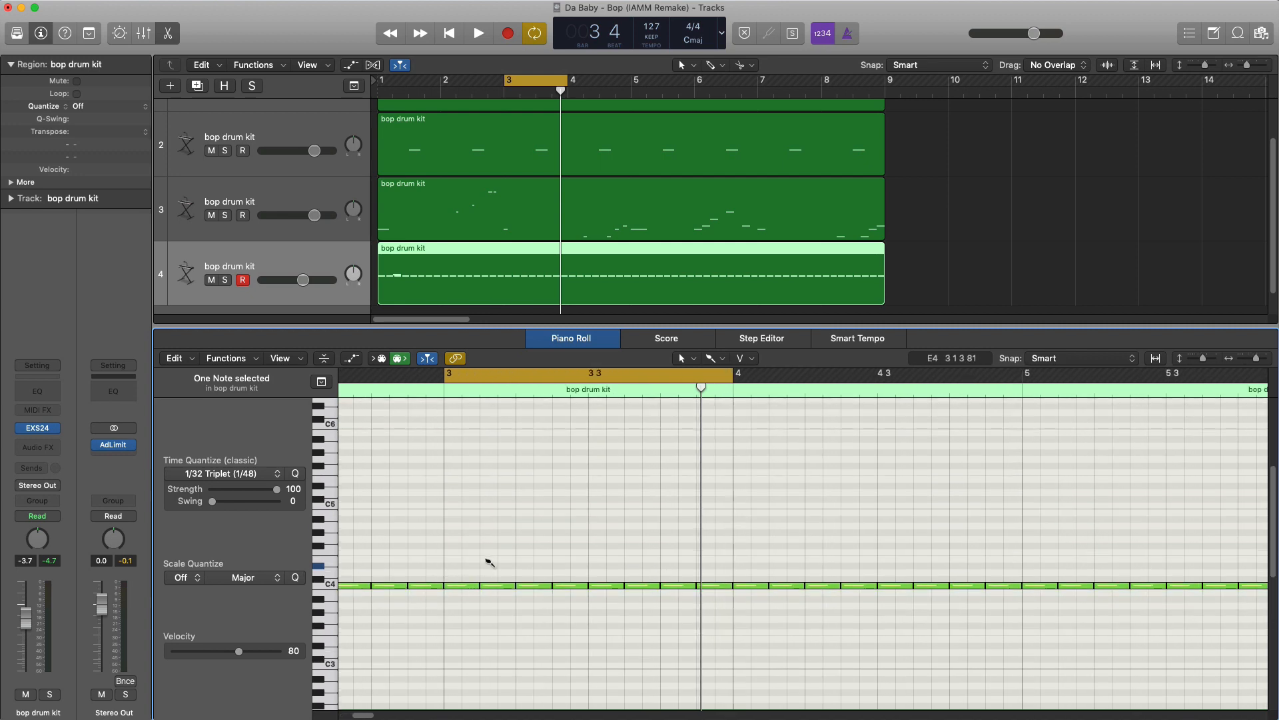
left_click(483, 559)
left_click_drag(488, 557, 492, 548)
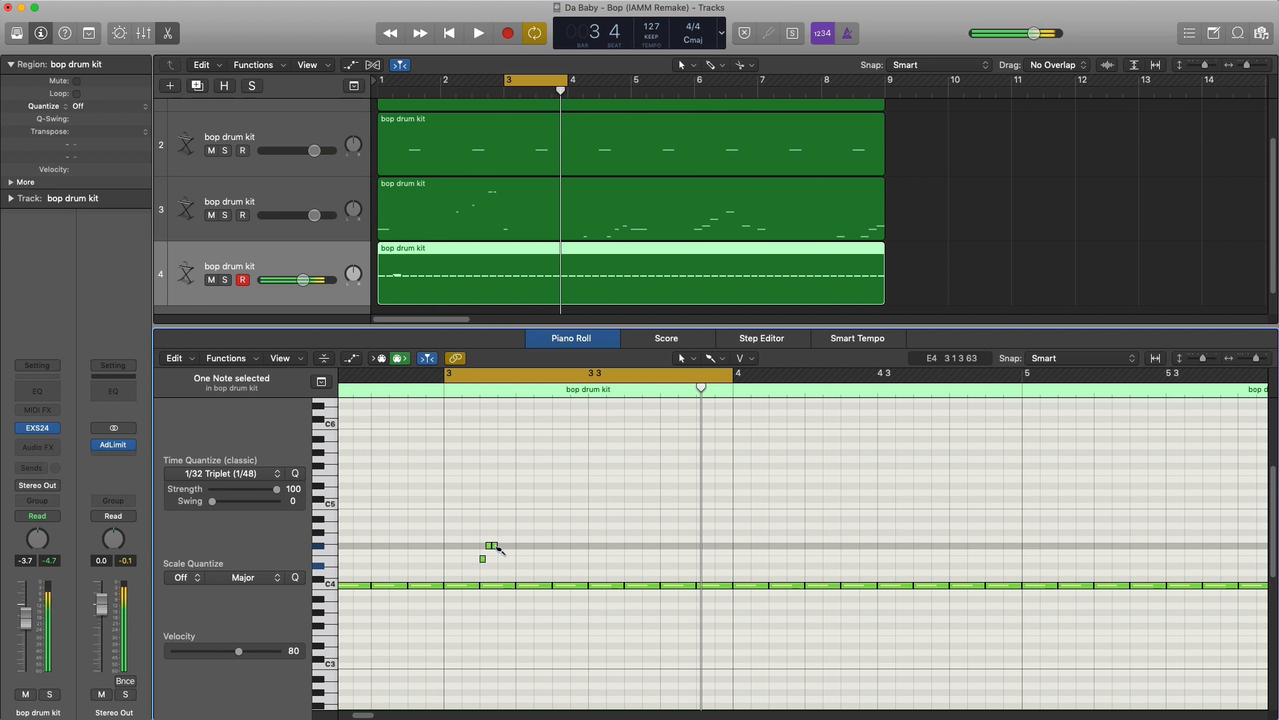
left_click_drag(498, 550, 510, 519)
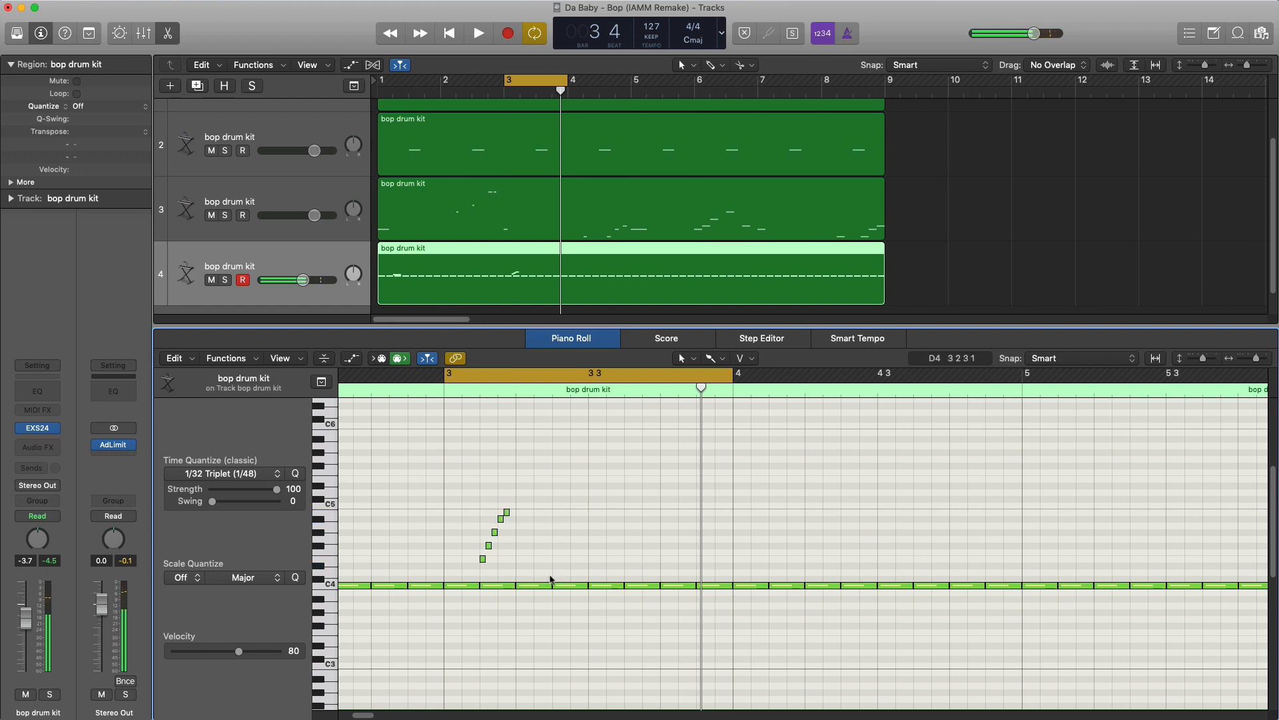
- Listen to the ascending run within the looped third bar
key("space")
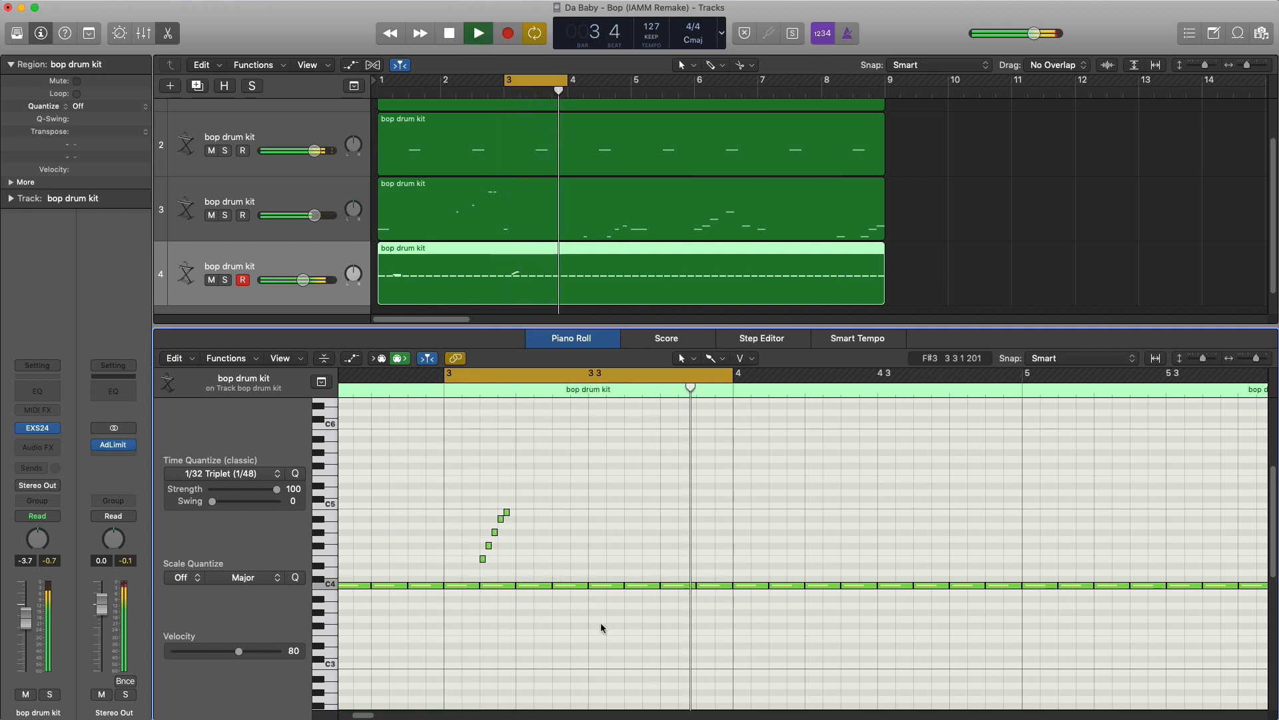
key("space")
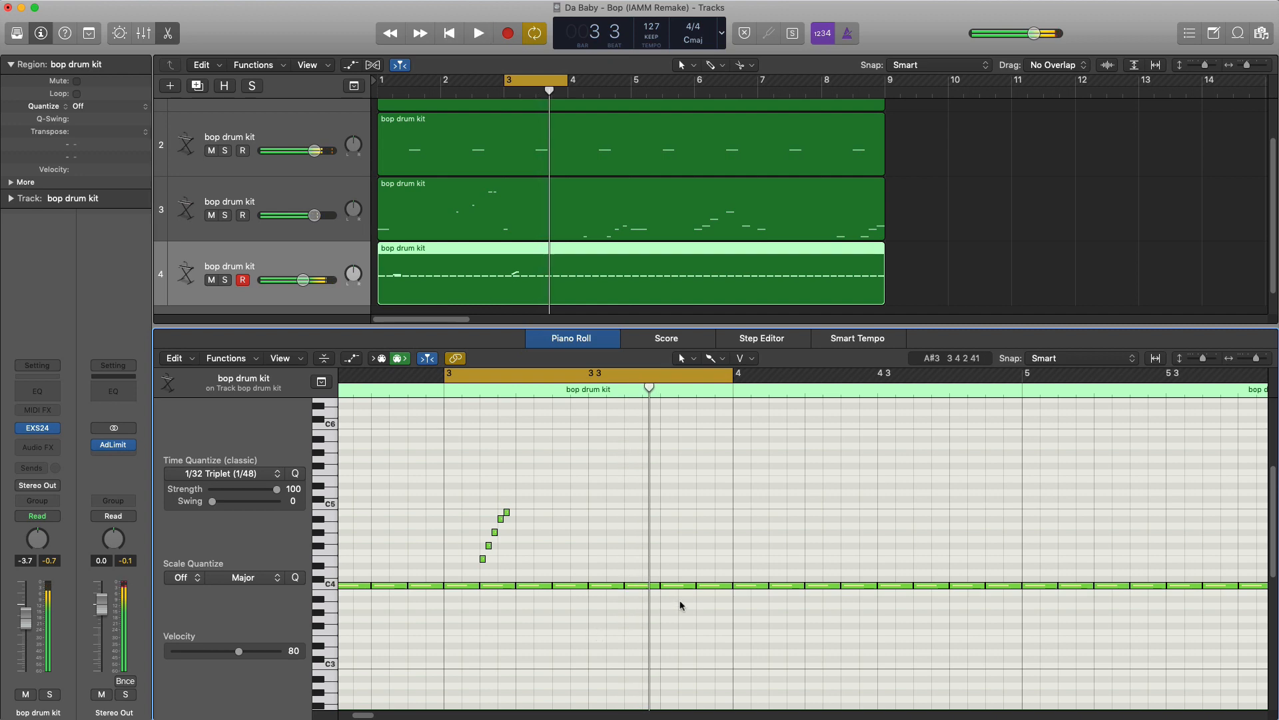
scroll(681, 604, "down", 5)
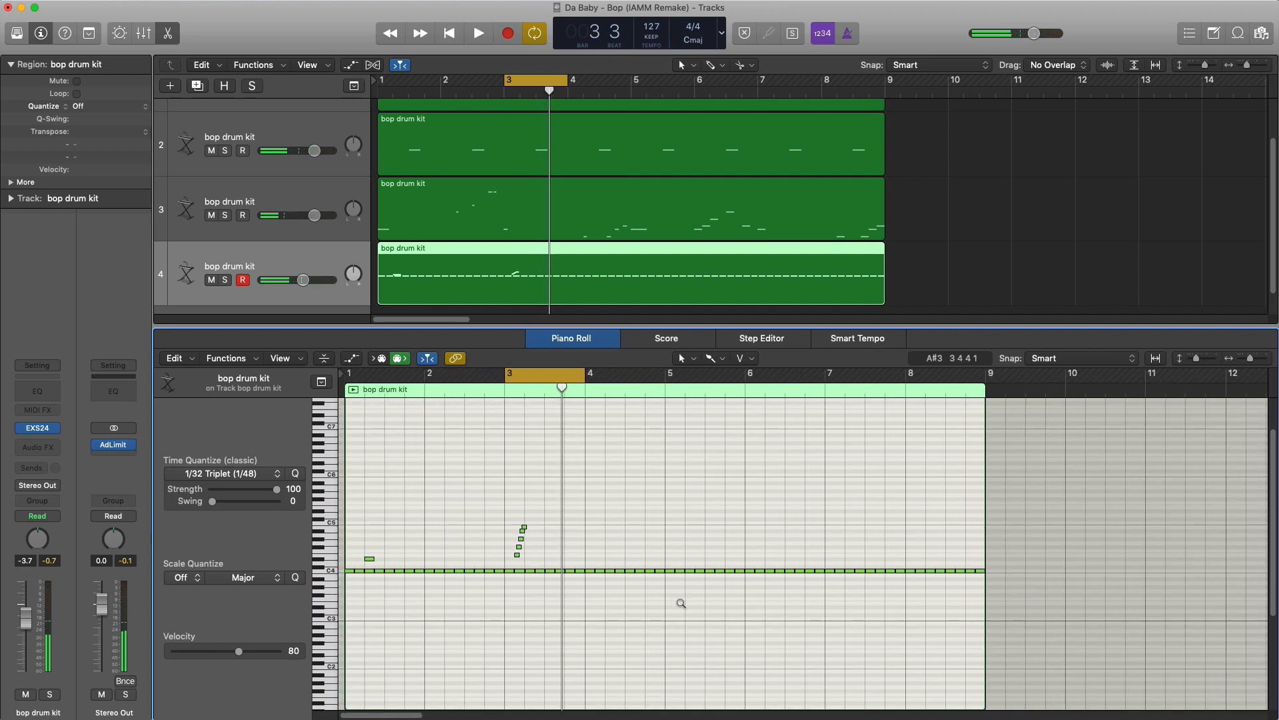
key("space")
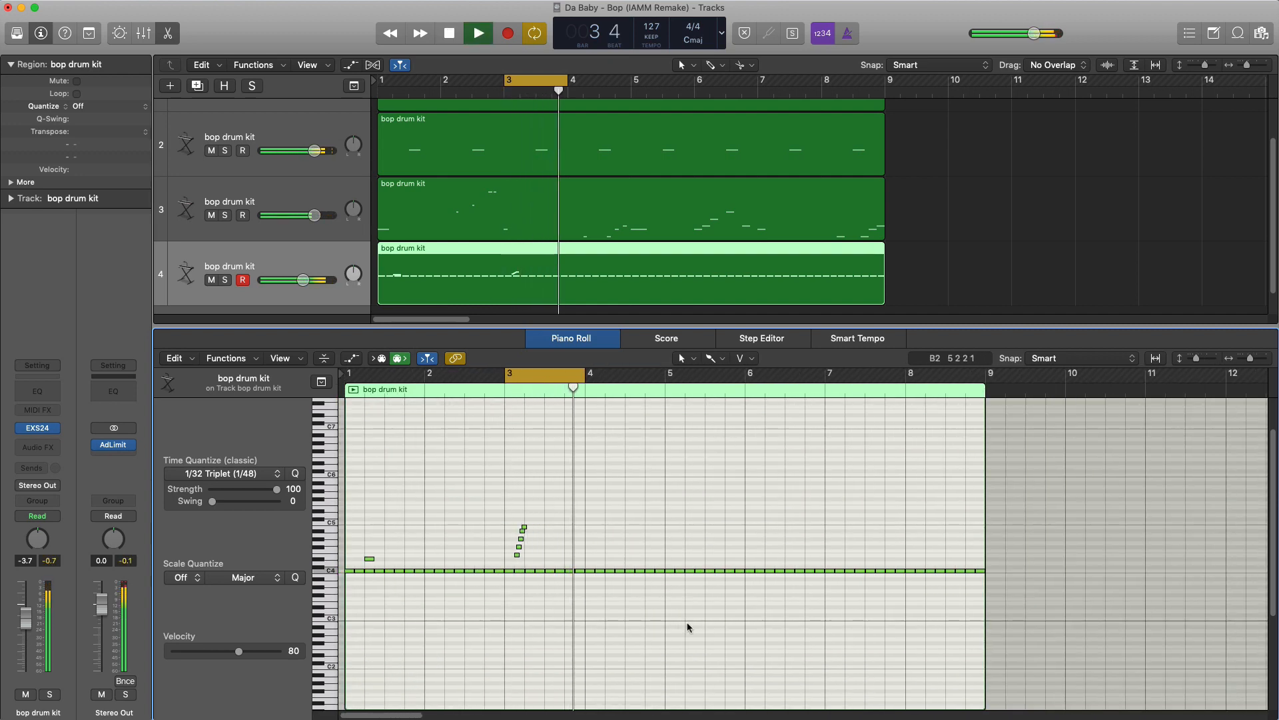
- Turn off cycle mode and play the beat from bar 1 to the start of bar 4
key("space")
key("Return")
key("space")
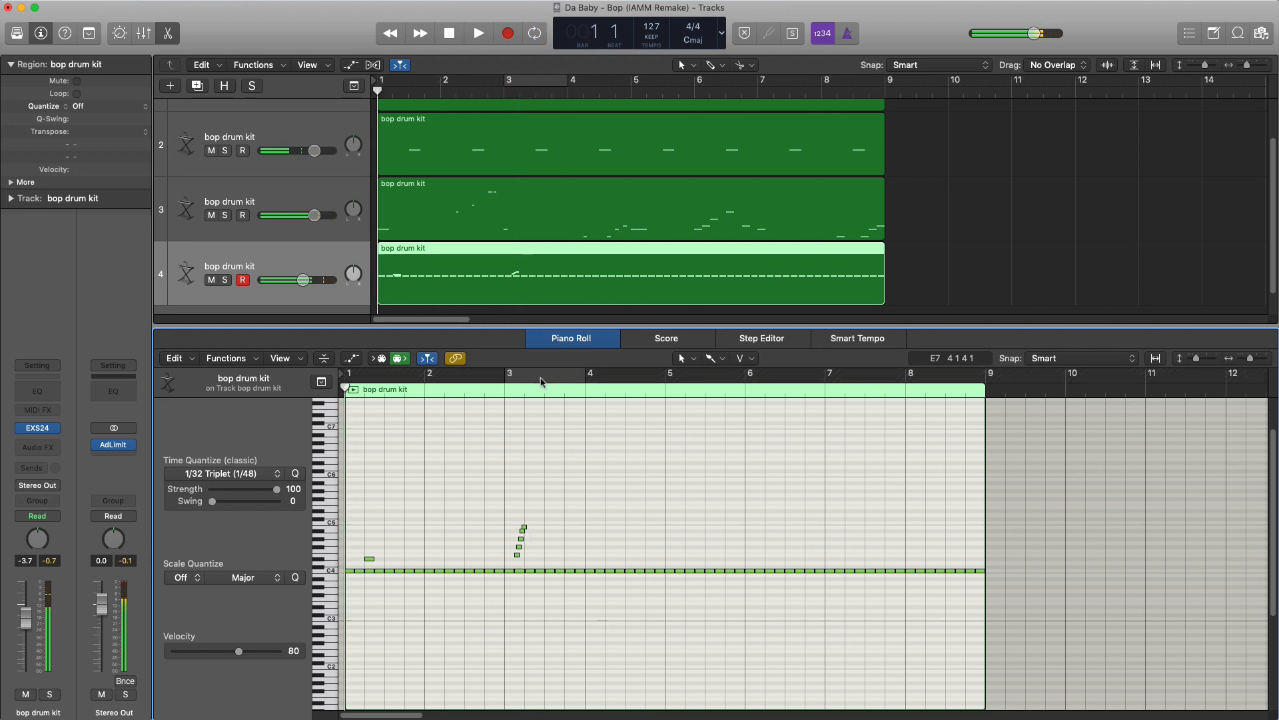
scroll(555, 438, "up", 1)
scroll(556, 437, "up", 1)
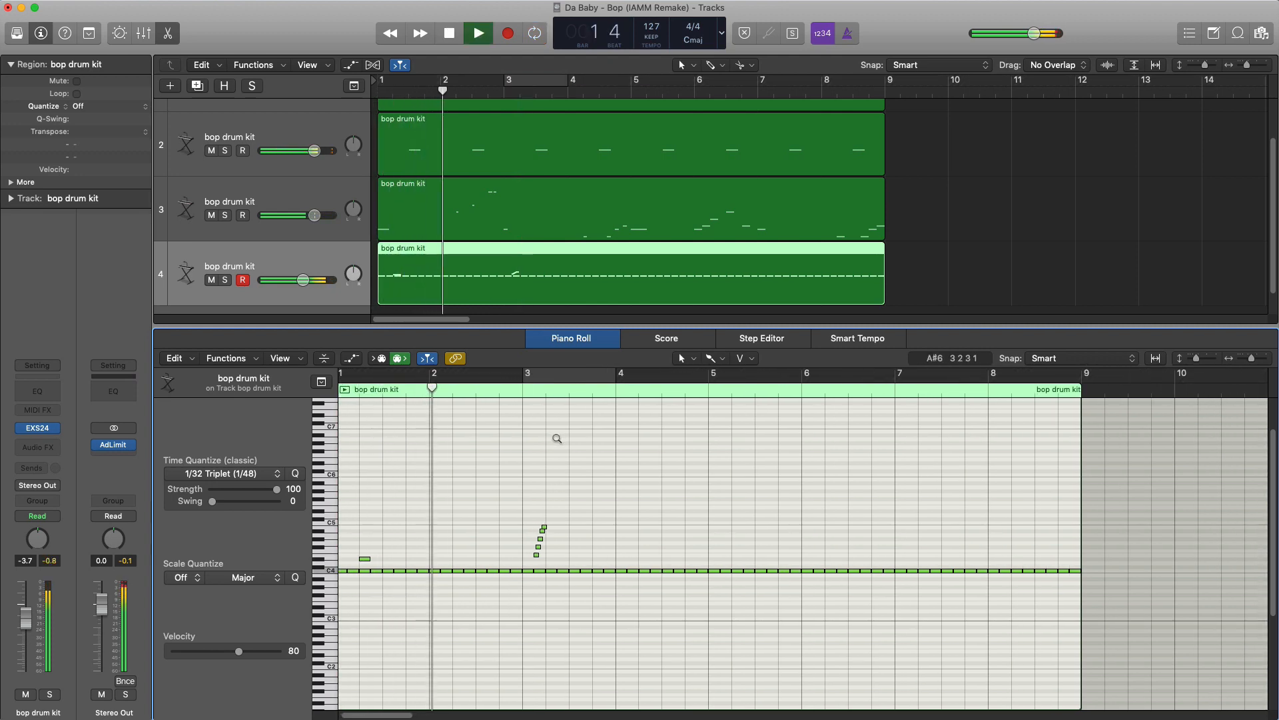
scroll(570, 481, "up", 1)
scroll(571, 485, "up", 1)
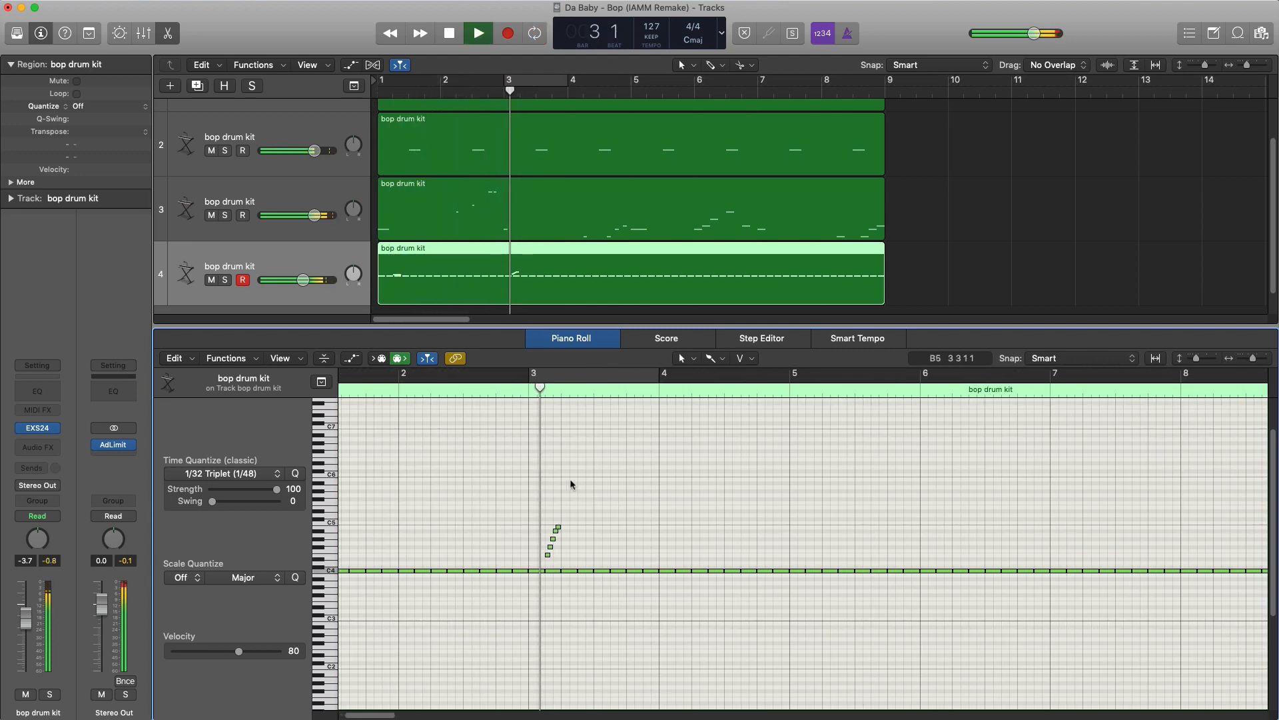
key("space")
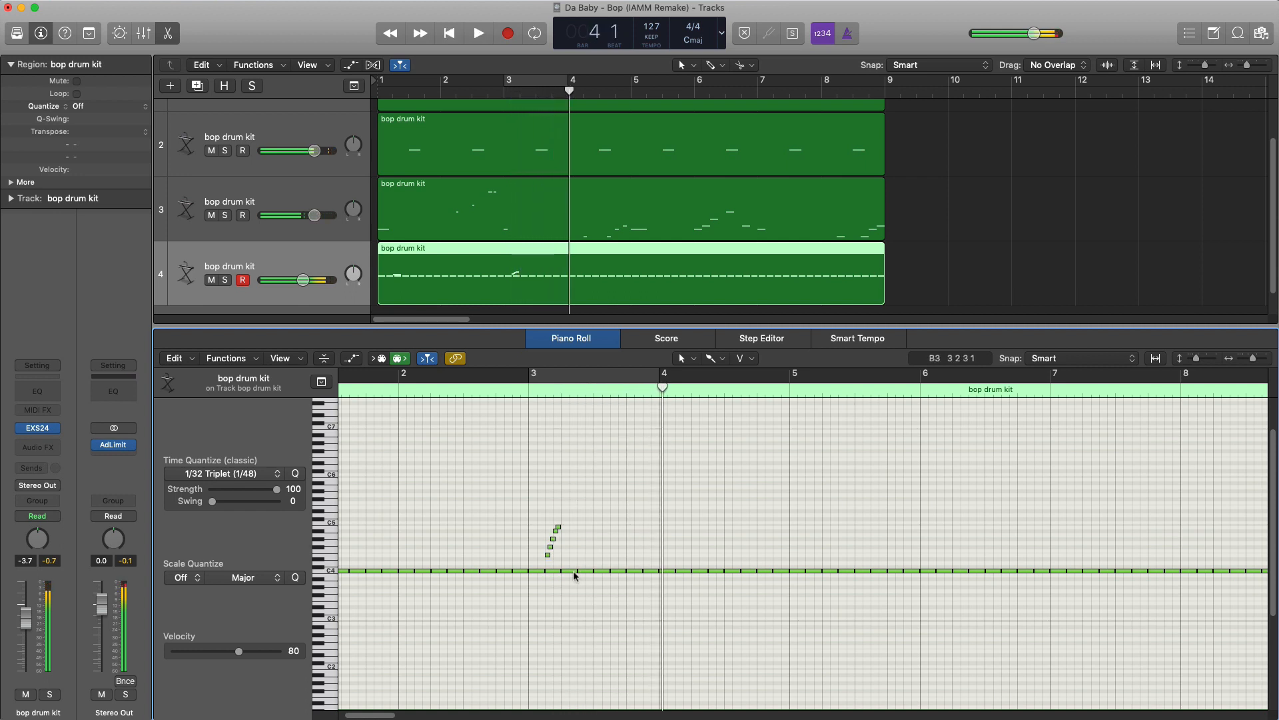
- Copy the five-note run from the start of bar 3 to just before bar 4 and play it back
left_click_drag(536, 527, 645, 559)
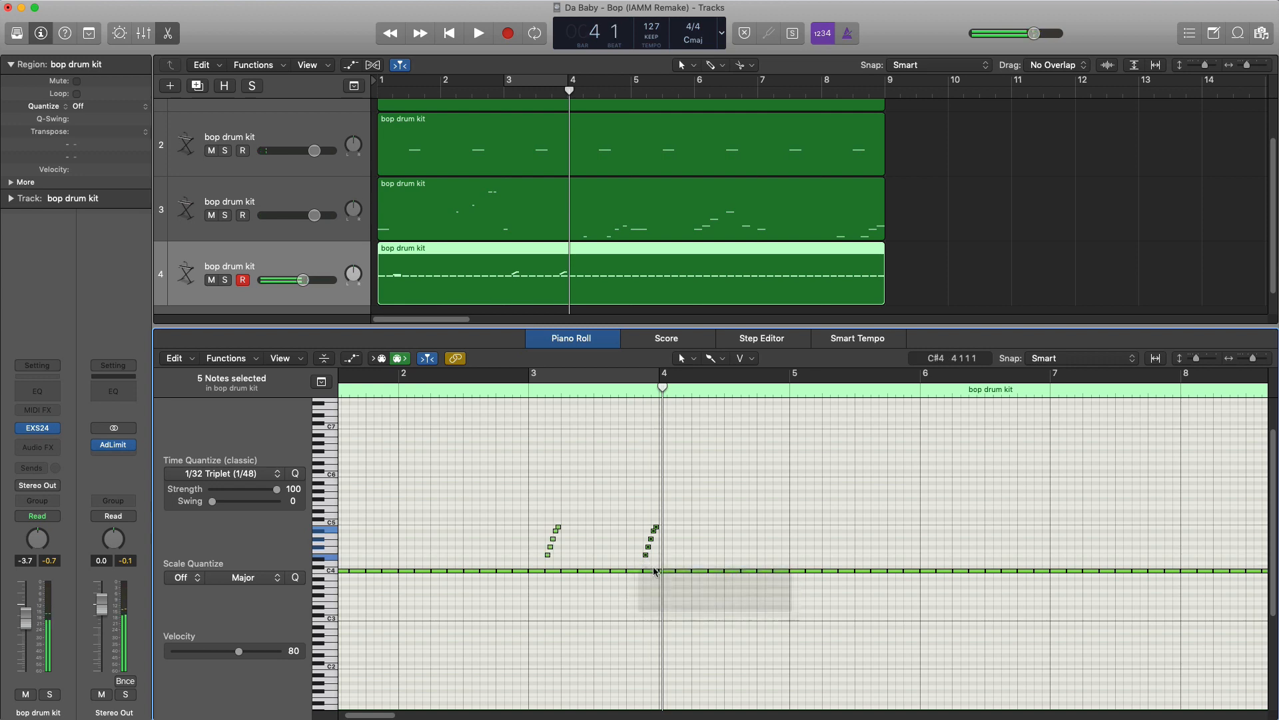
key("space")
left_click(447, 392)
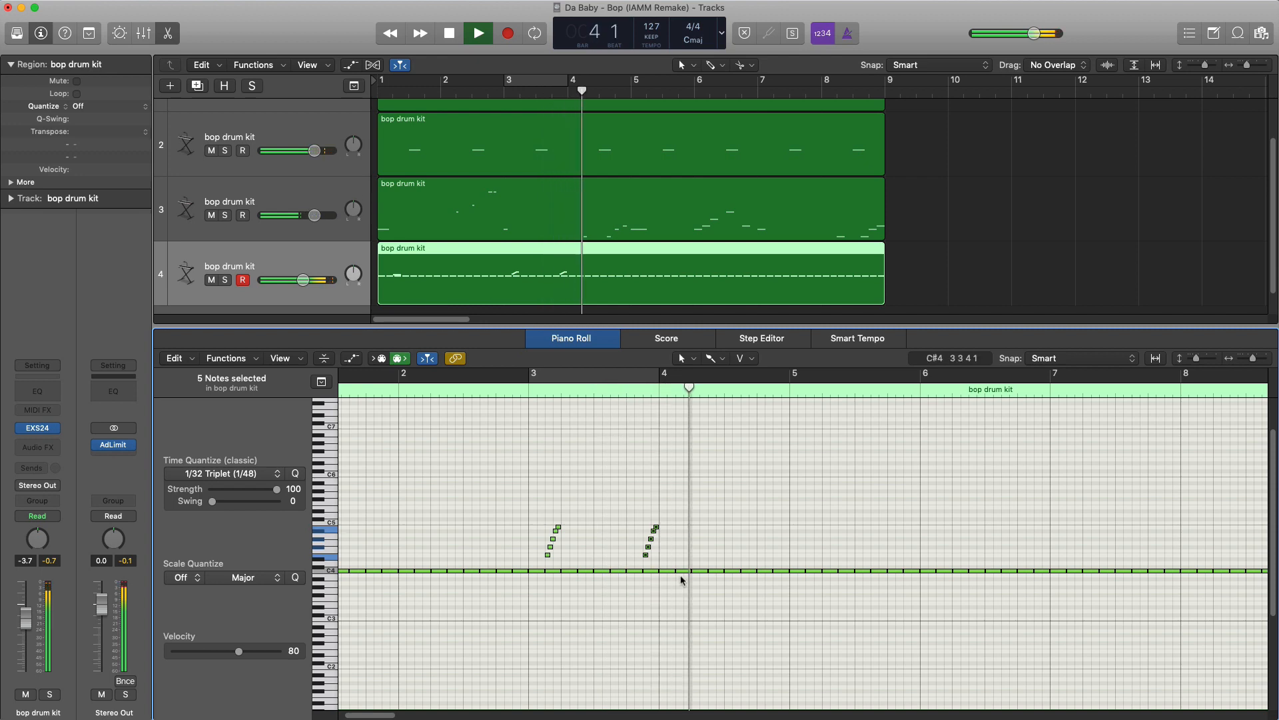
key("space")
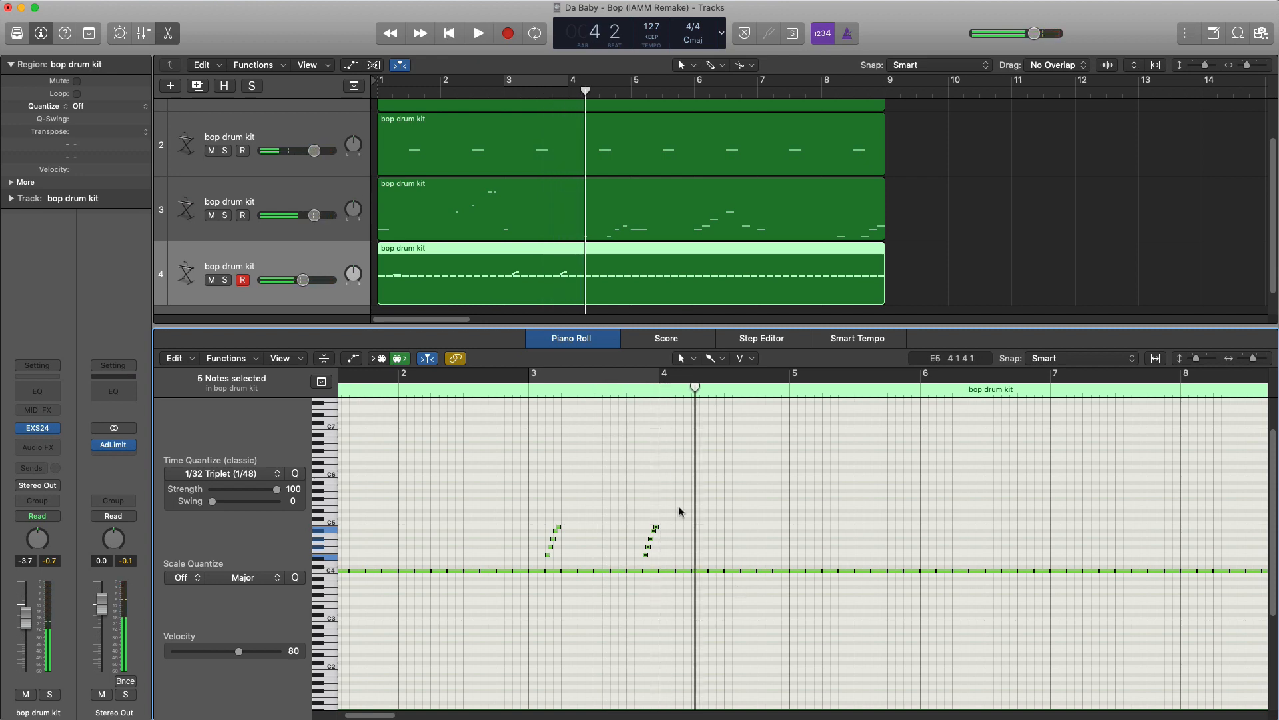
- Set time quantize to 1/16 Triplet, paint three notes below the C4 line early in bar 4 and play back the passage
scroll(689, 526, "up", 5)
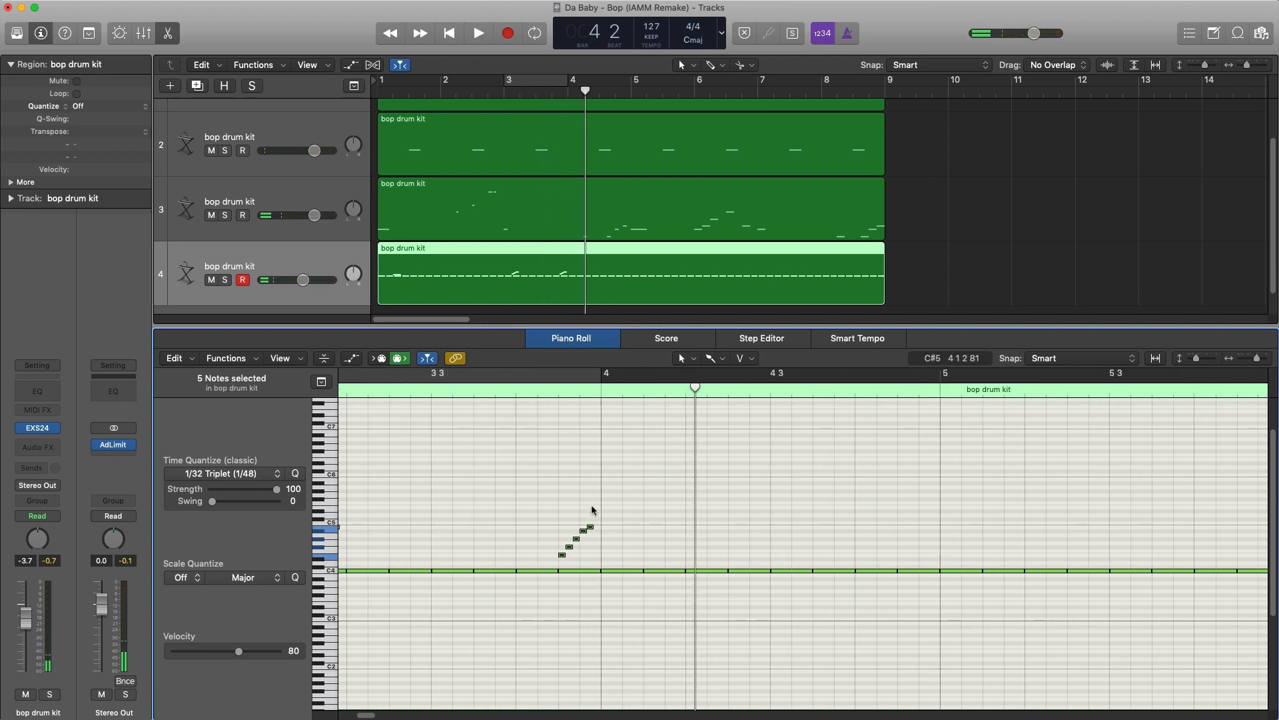
left_click(226, 474)
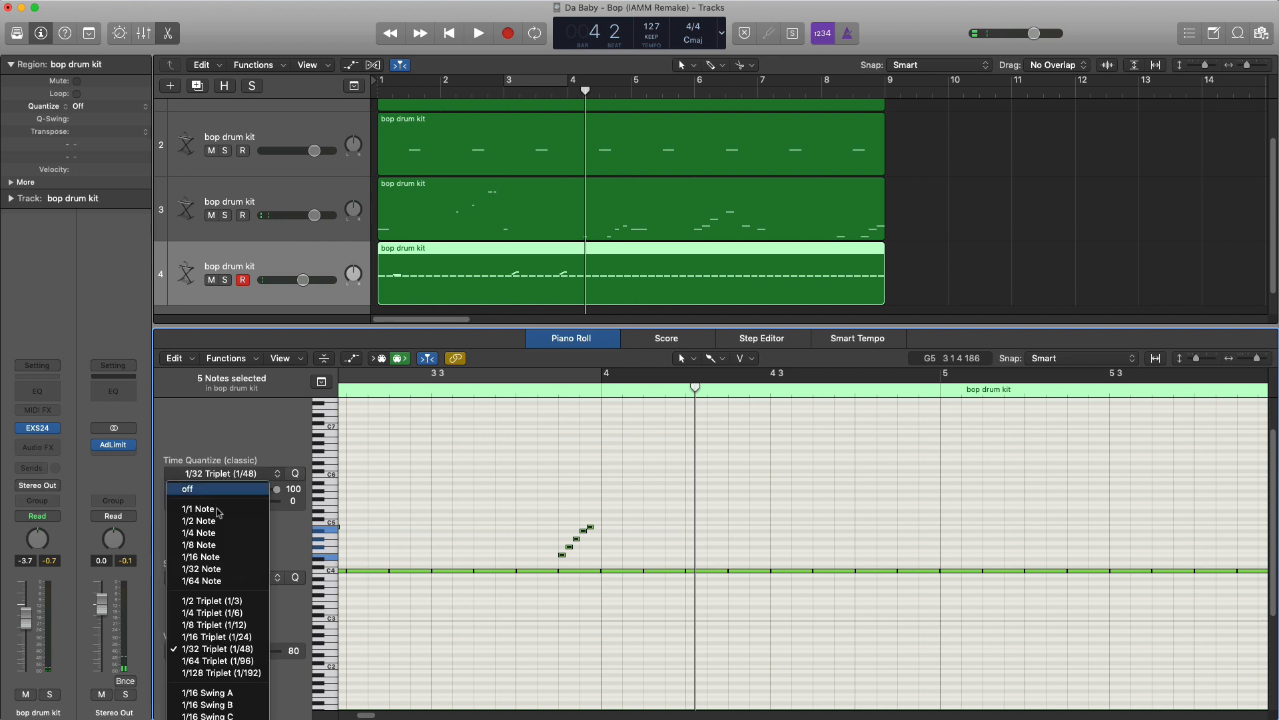
left_click(233, 638)
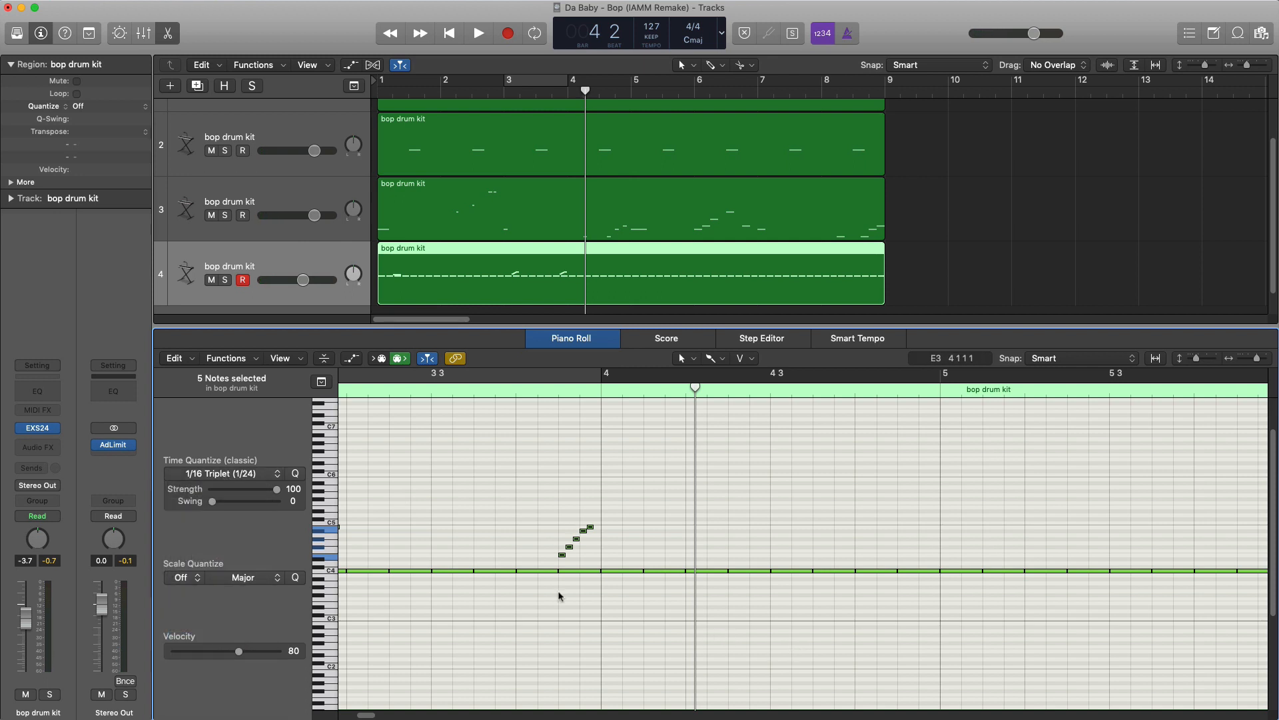
left_click(215, 475)
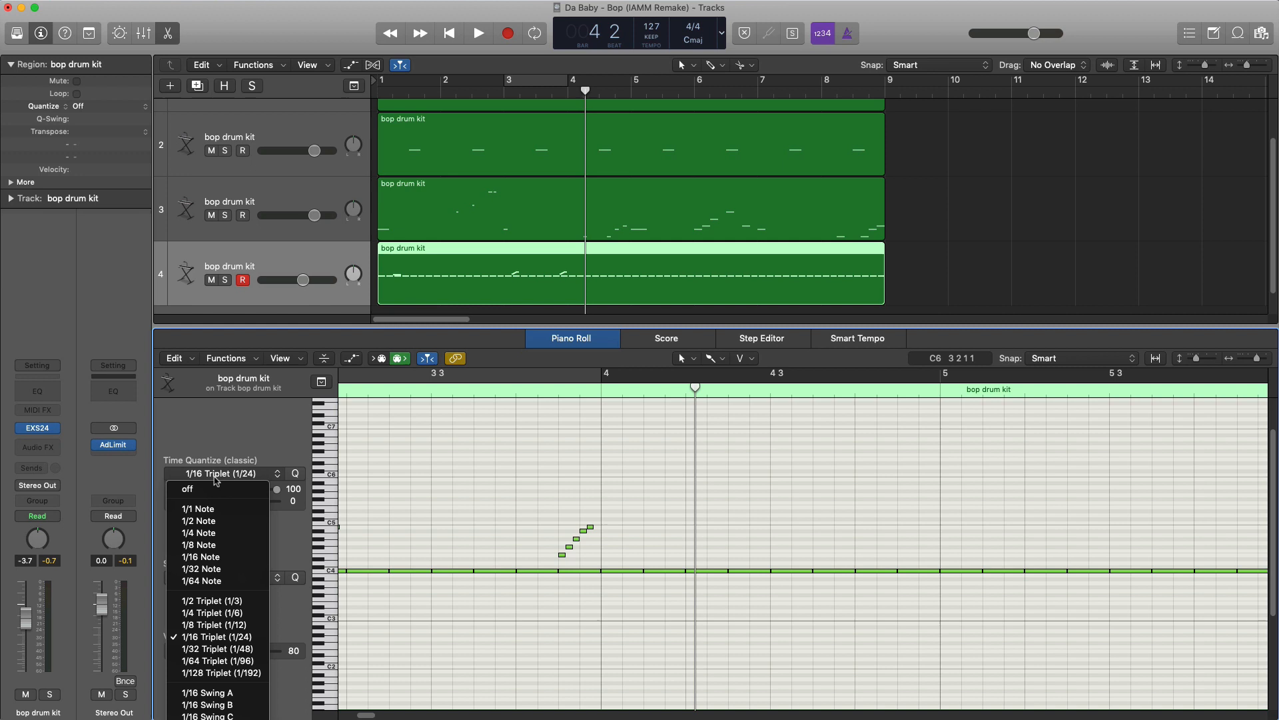
left_click(662, 661)
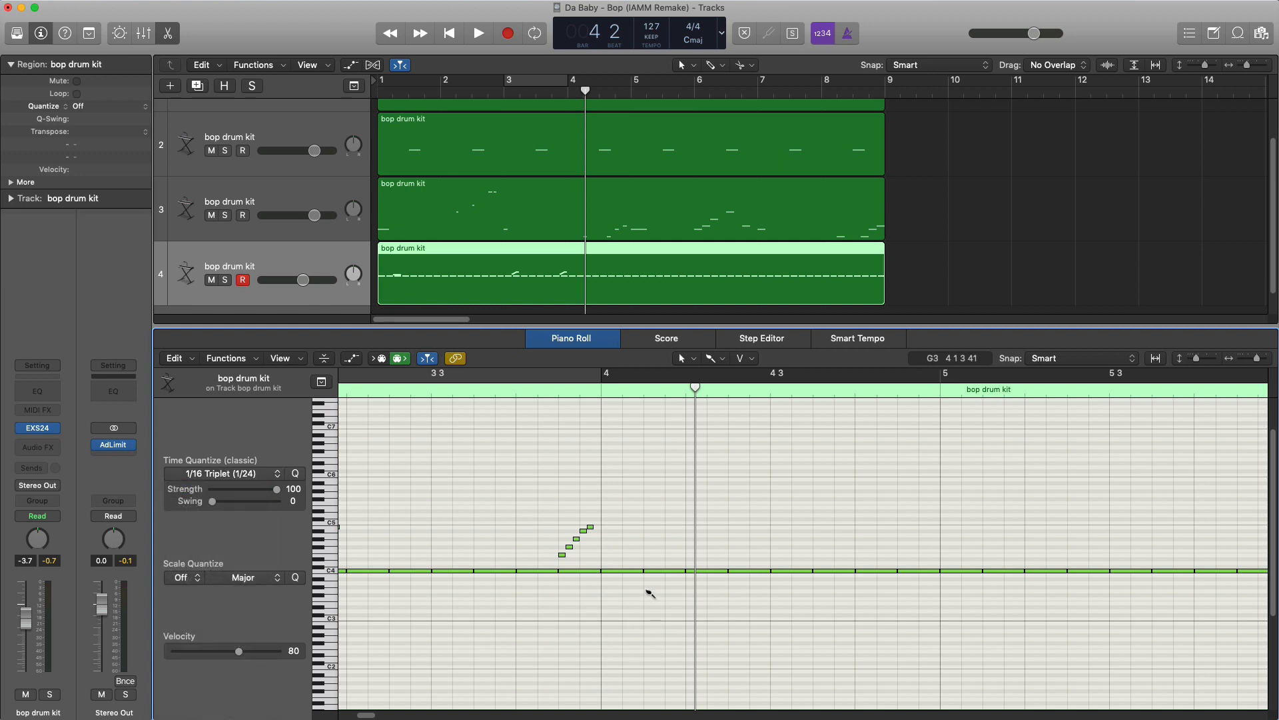
left_click(647, 588)
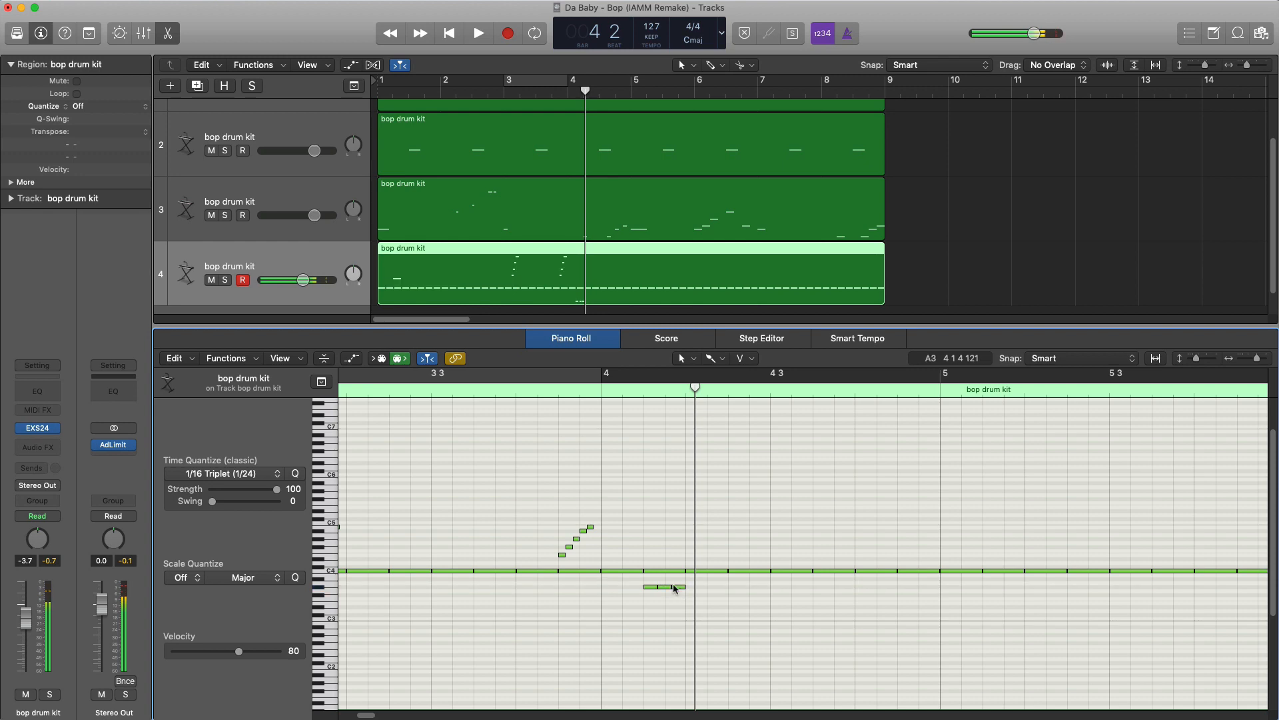
scroll(672, 587, "down", 5)
left_click(475, 393)
key("space")
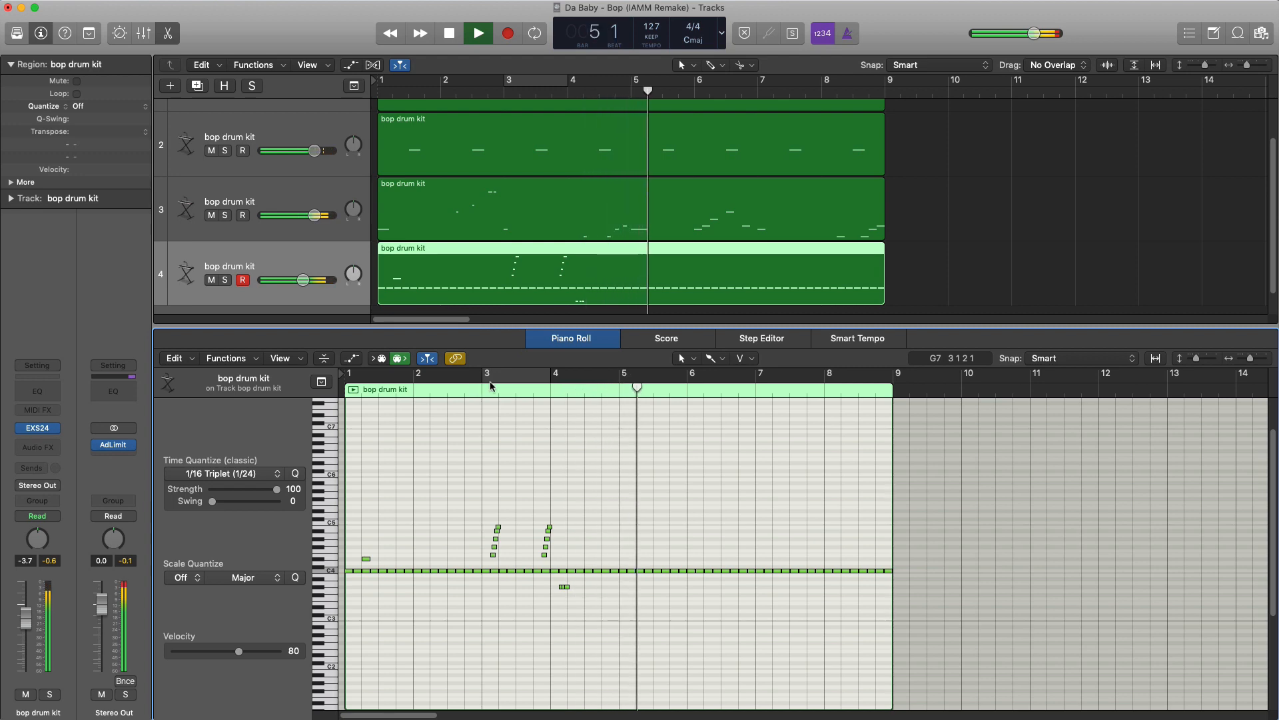
key("space")
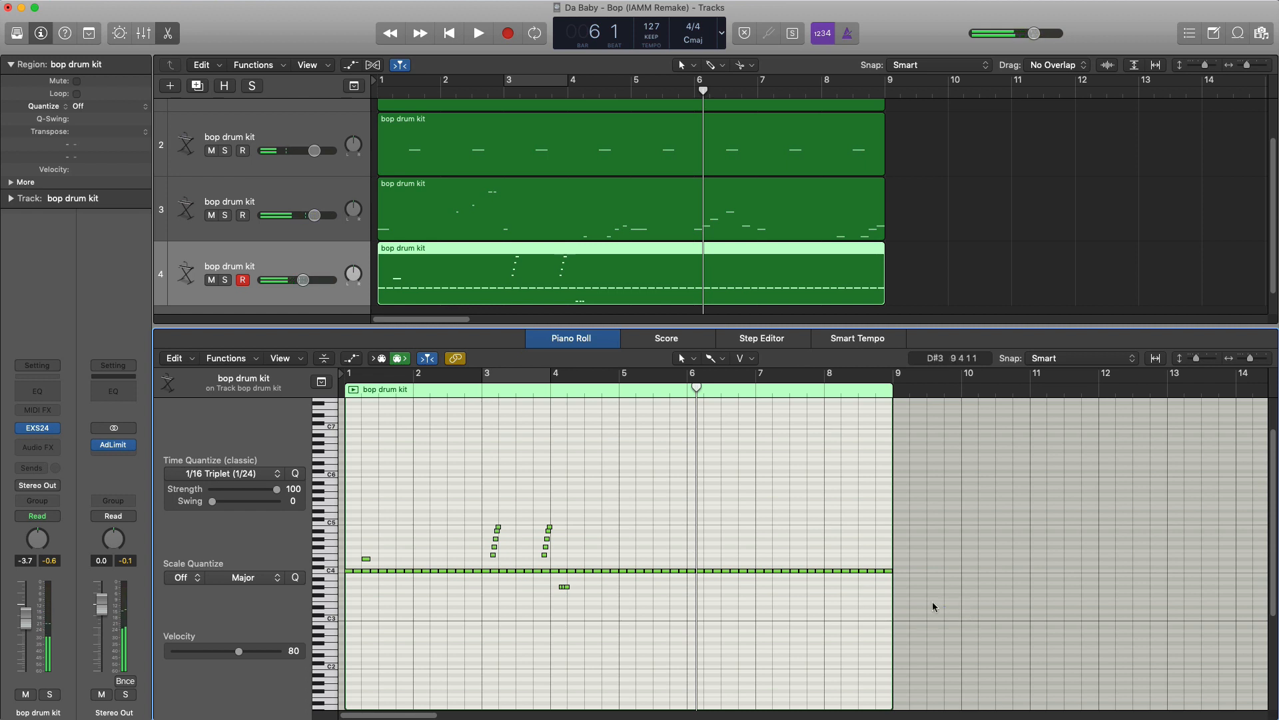
- Delete the 32 C4 notes from bar 5 onward and repeat all notes of bars 1 to 4 across bars 5 to 8
left_click_drag(945, 606, 624, 552)
key("Delete")
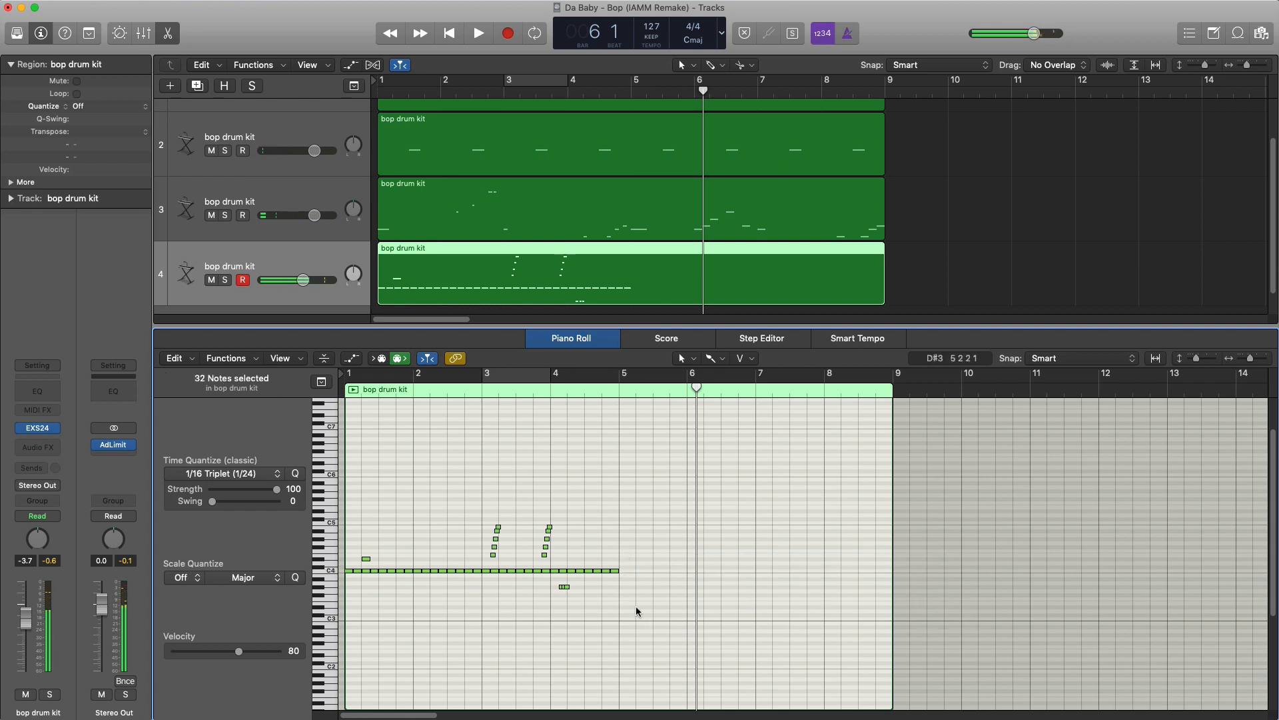
left_click_drag(635, 608, 347, 495)
key("super+r")
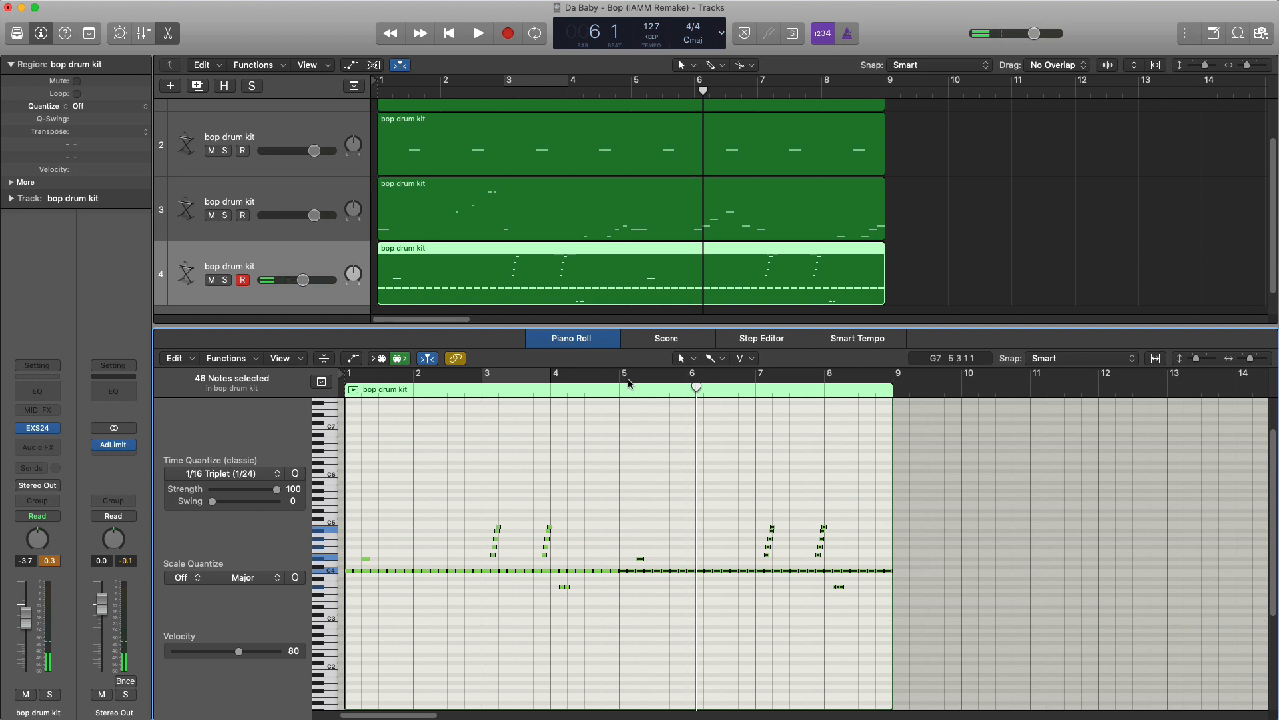
- Cycle bars 5 to 8, copy the five-note run from early bar 7 to beat 4 of bar 5, and play it back
left_click_drag(628, 382, 890, 394)
key("space")
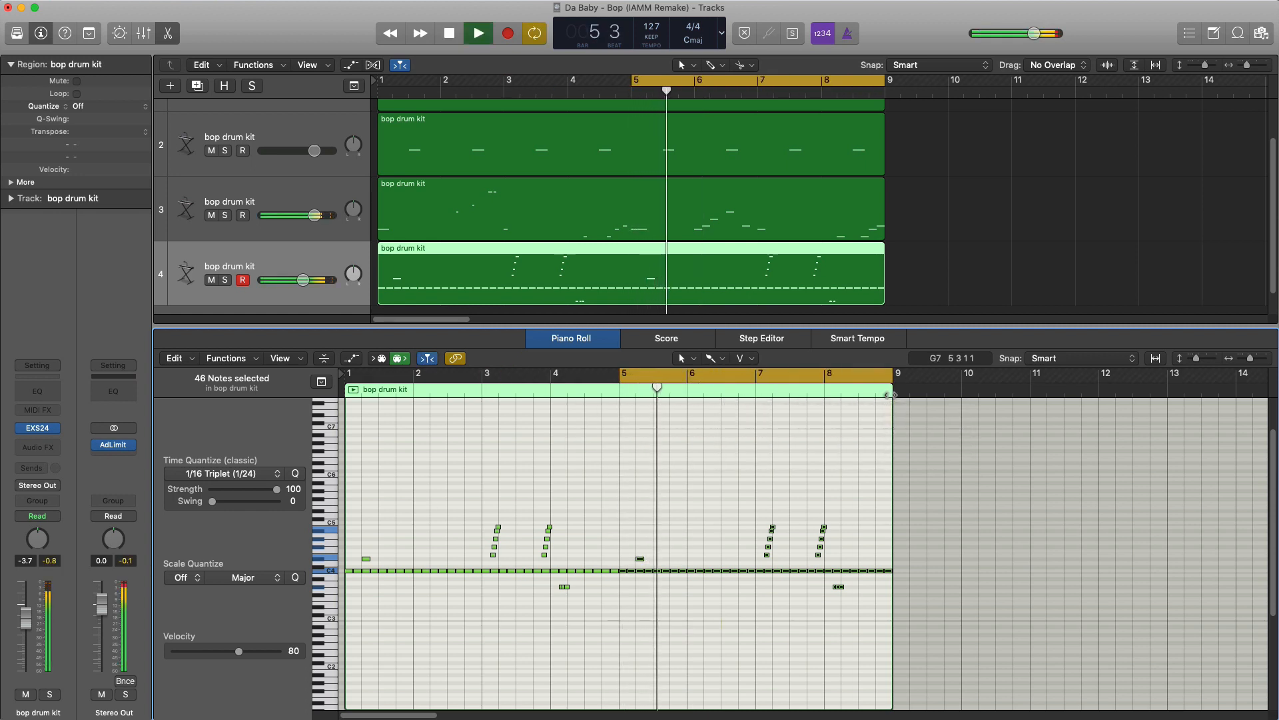
key("space")
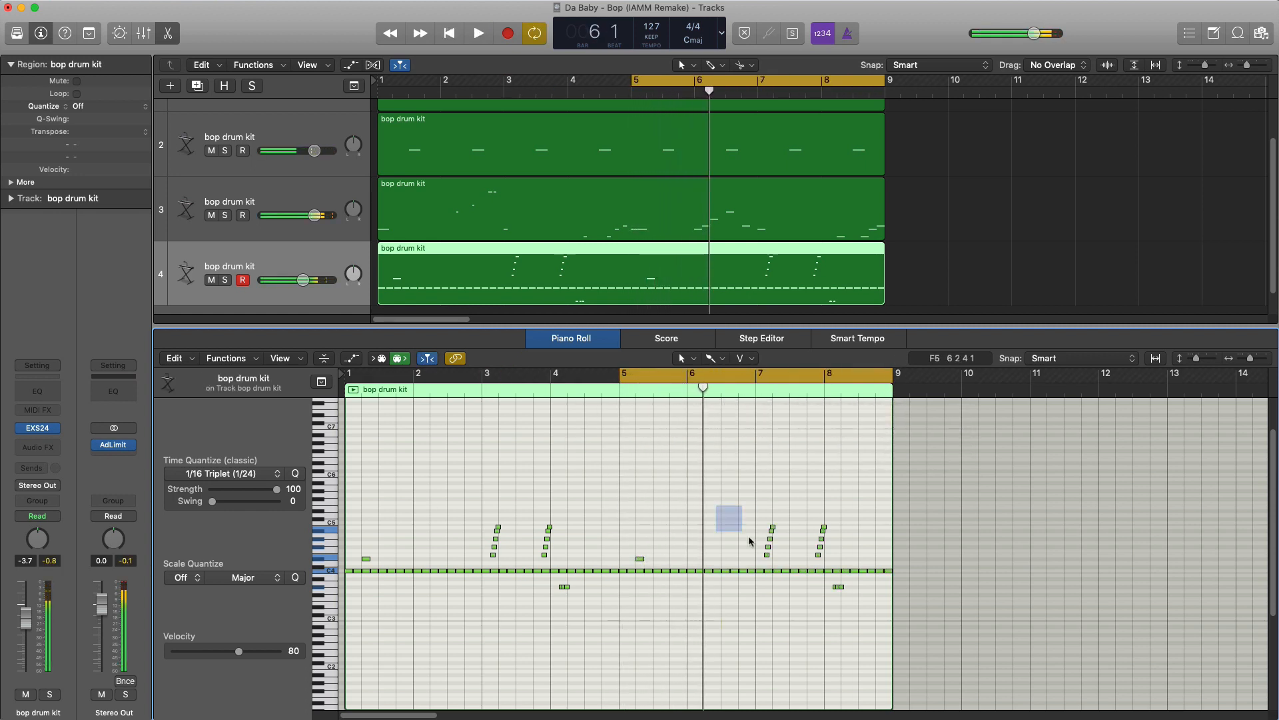
left_click_drag(750, 541, 771, 561)
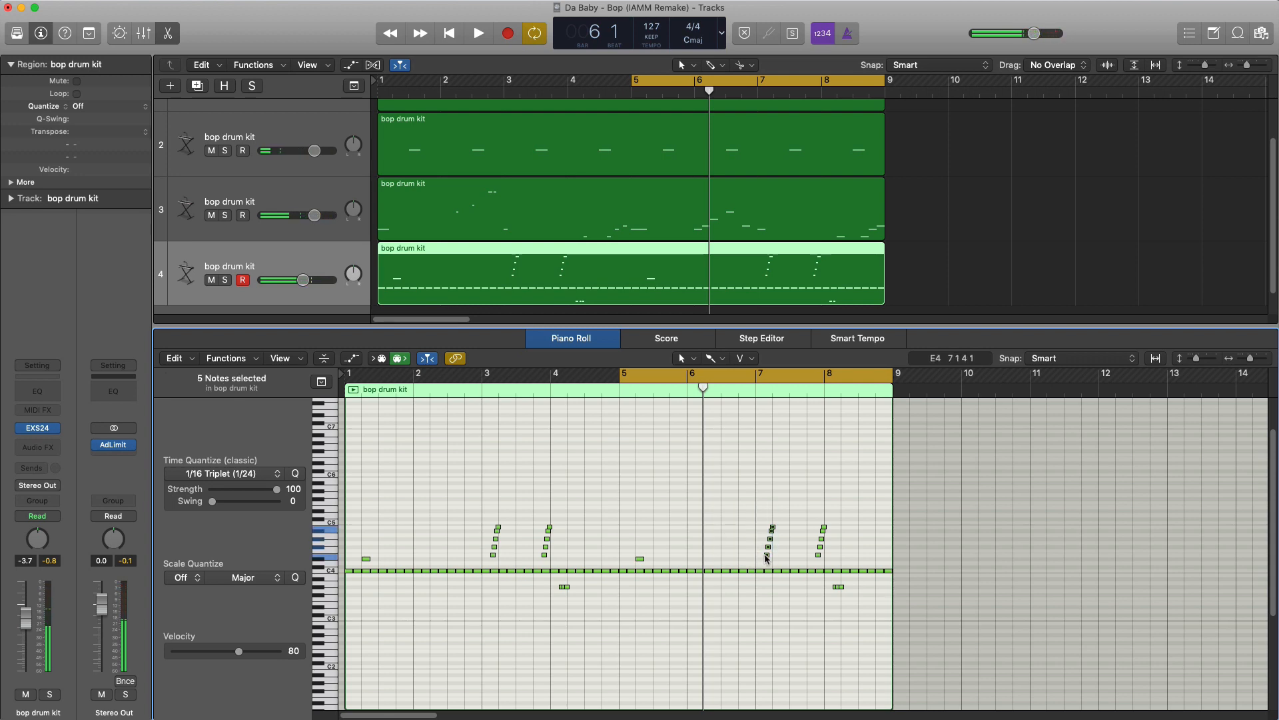
left_click_drag(766, 559, 673, 558)
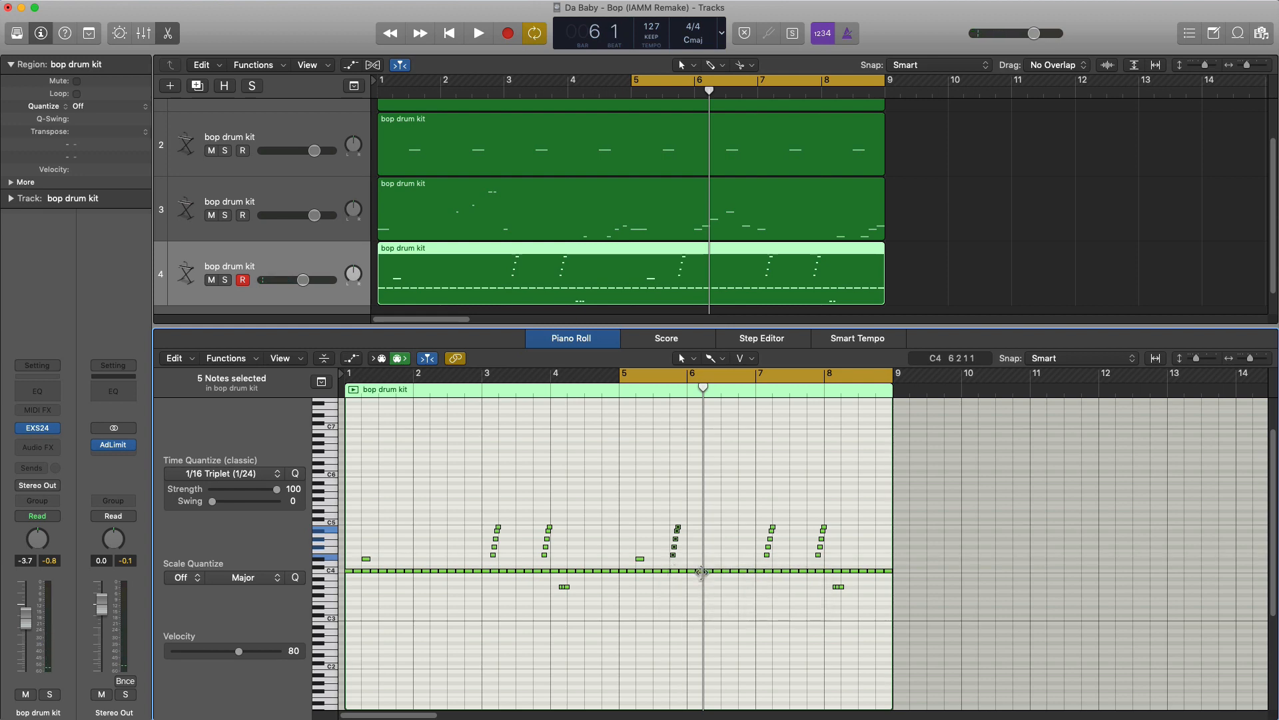
key("space")
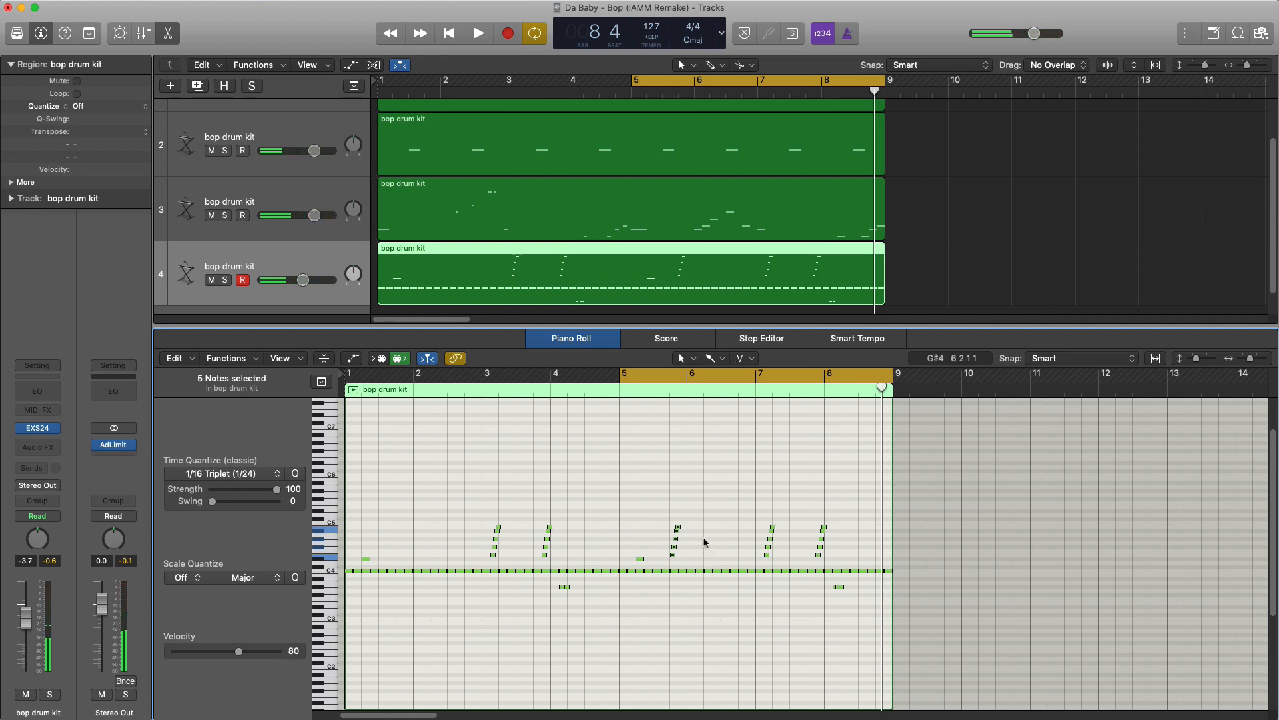
- Place a three-note triplet roll on G#3 at beat 2 of bar 6 and play back the passage
left_click(726, 587)
key("space")
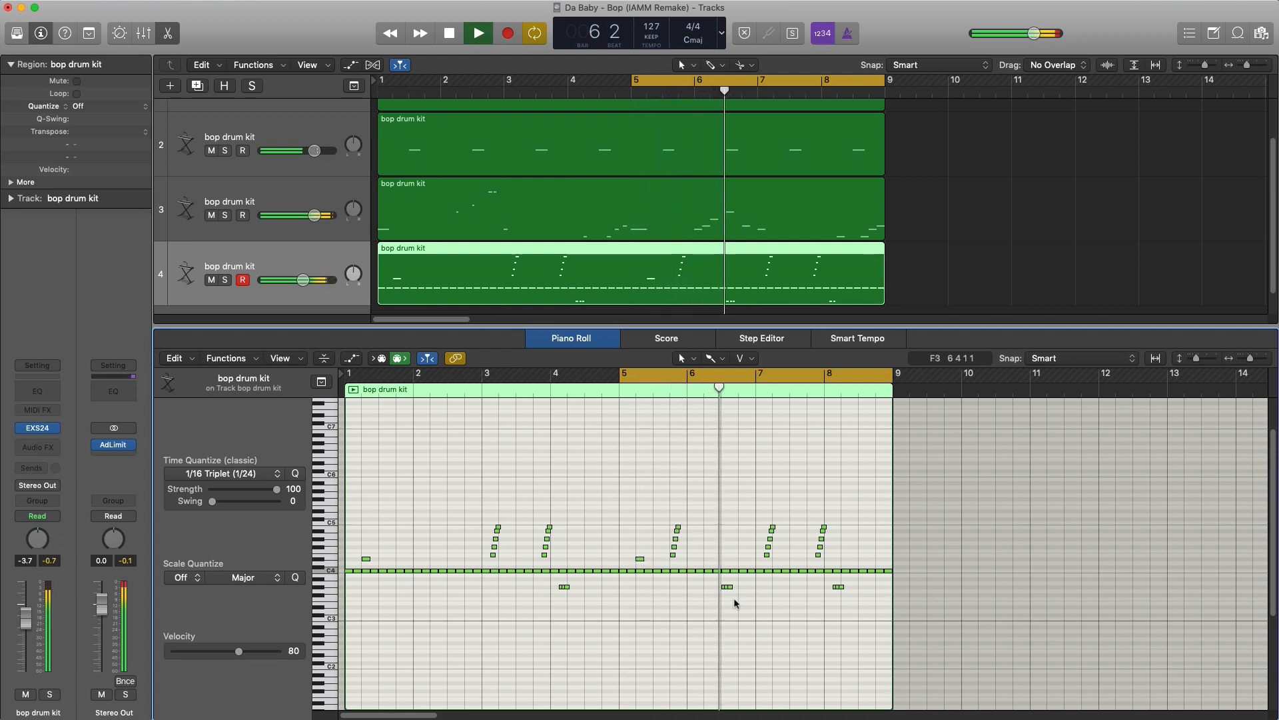
key("super+Right")
key("space")
left_click_drag(742, 596, 707, 591)
key("space")
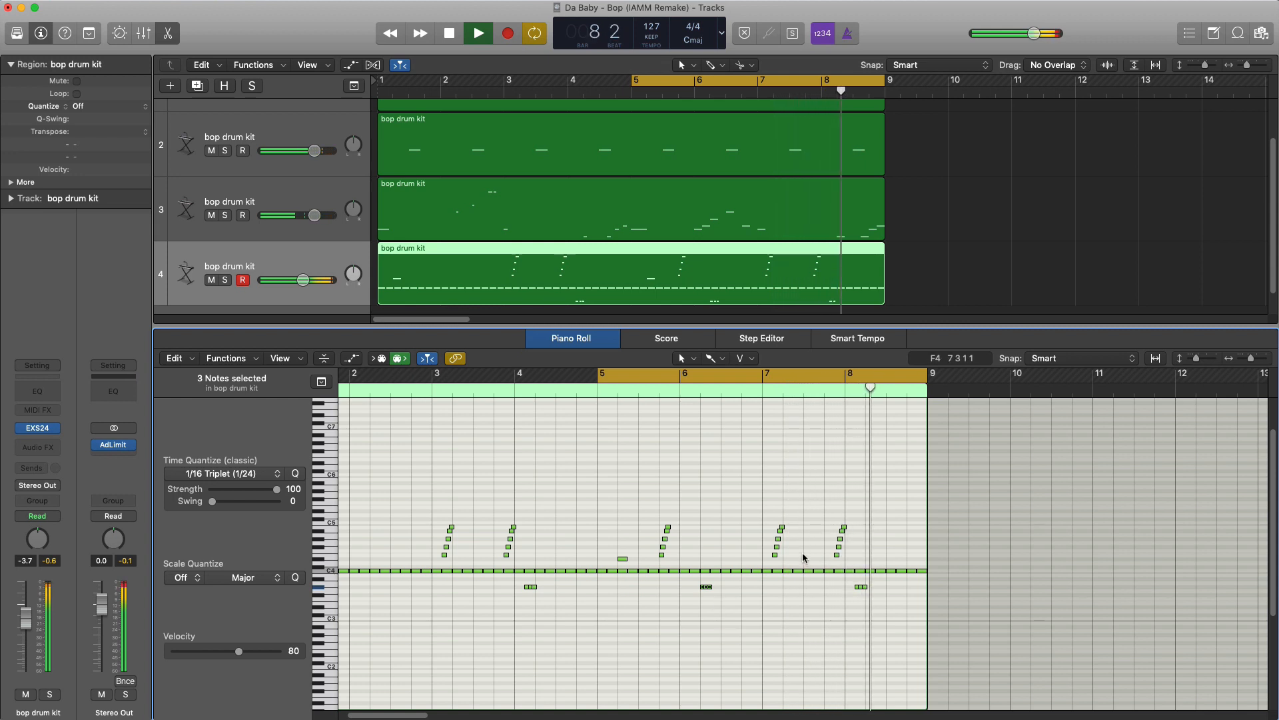
- Stop playback and delete the five-note run just before bar 8 and the three-note roll in bar 8
key("space")
left_click_drag(819, 514, 843, 563)
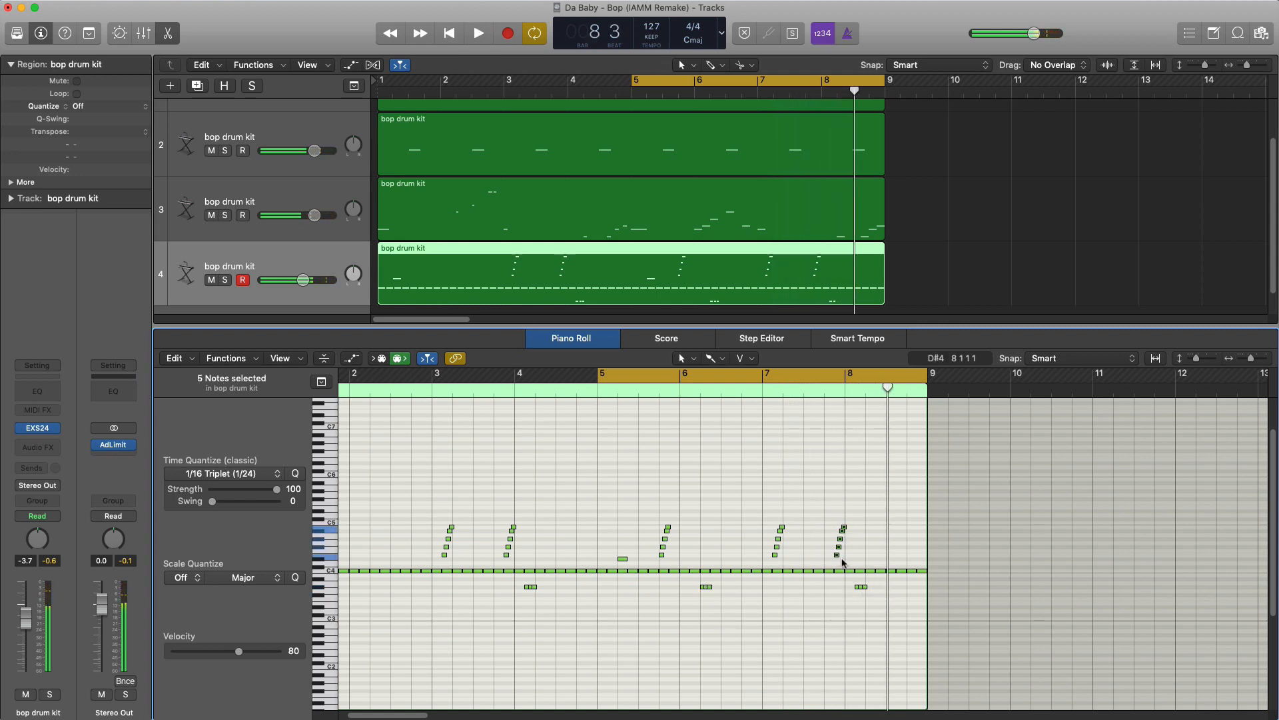
key("Delete")
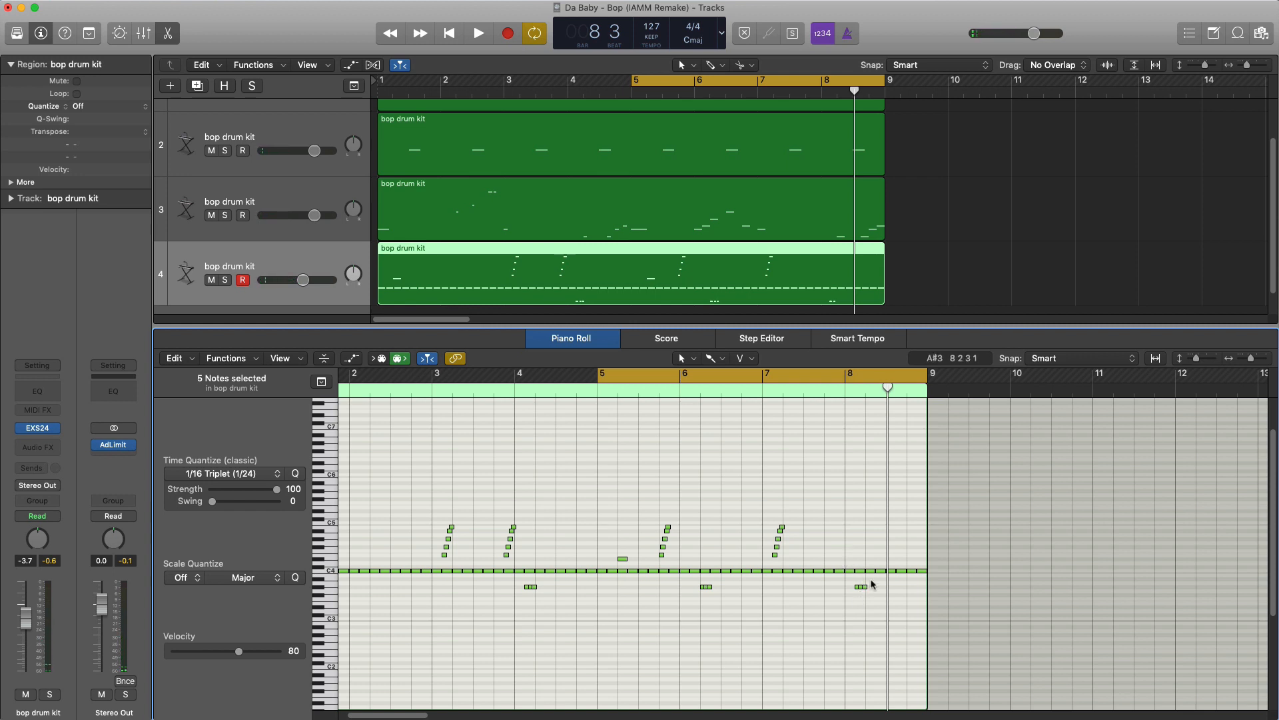
left_click_drag(838, 583, 860, 557)
key("Delete")
- Add a single E4 note early in bar 8 and play back the section
left_click(858, 571)
key("space")
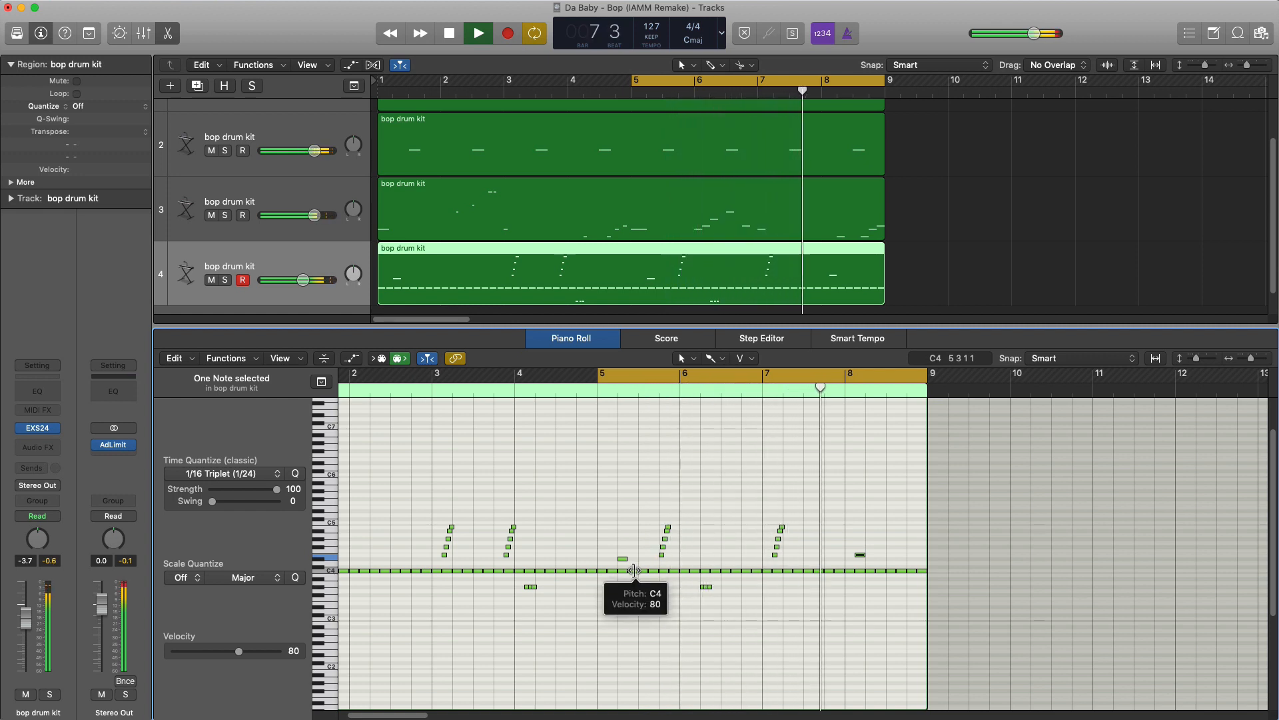
key("space")
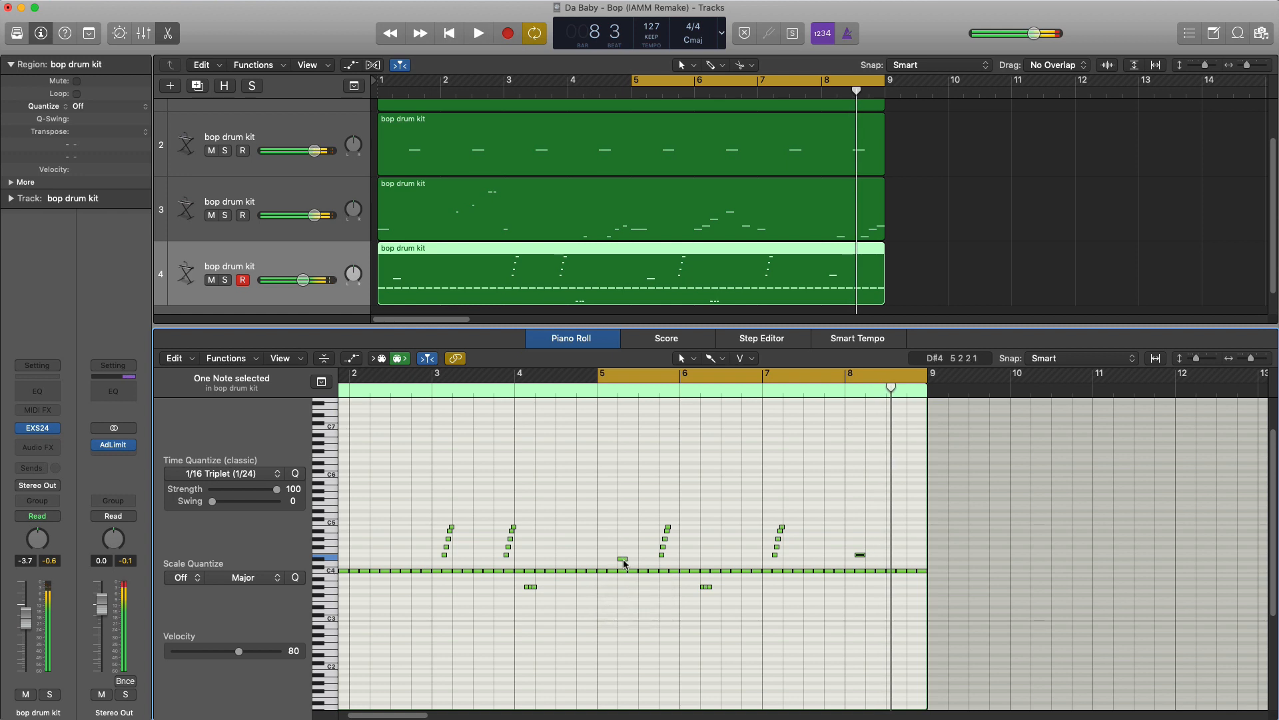
- Raise the single notes in bars 5 and 1 to E4, set the cycle range to bars 1 to 8 and turn cycle mode off
left_click(623, 559)
left_click_drag(624, 562, 371, 555)
left_click(369, 564)
left_click_drag(350, 375, 1003, 421)
left_click(919, 376)
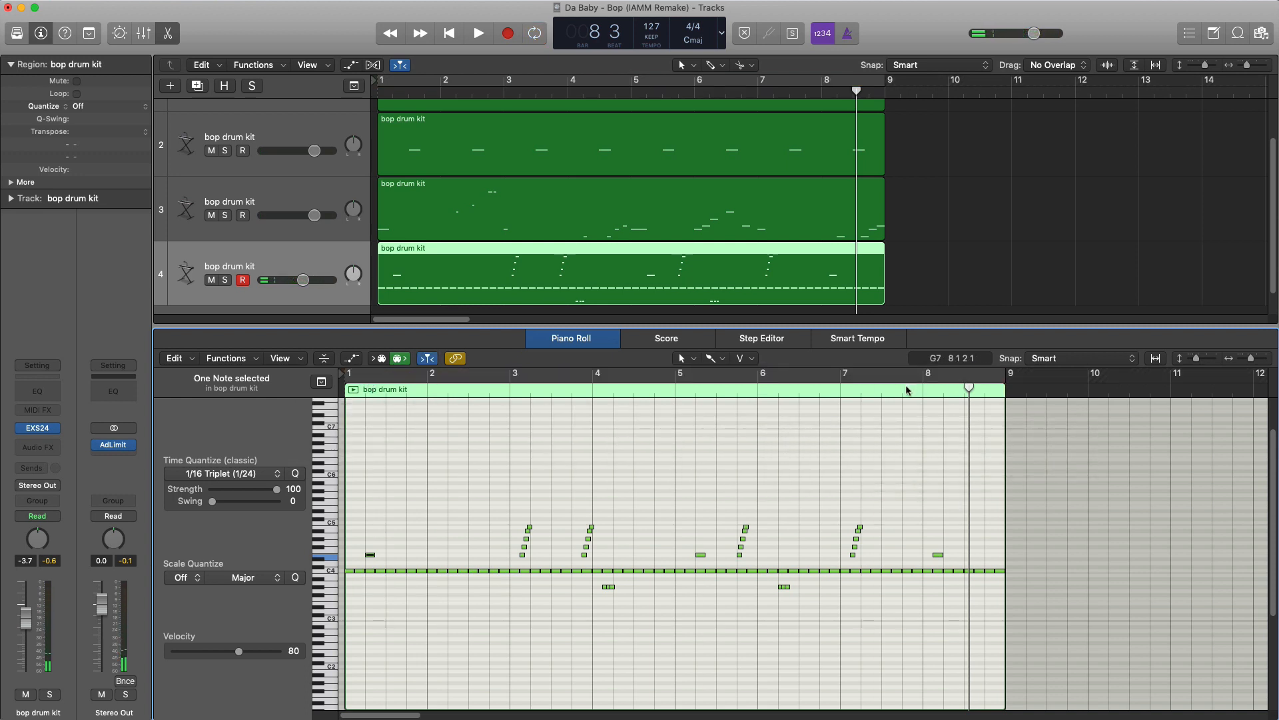
- Play the end of bar 8 and subdivide the last C4 note before bar 9 into two shorter notes
key("space")
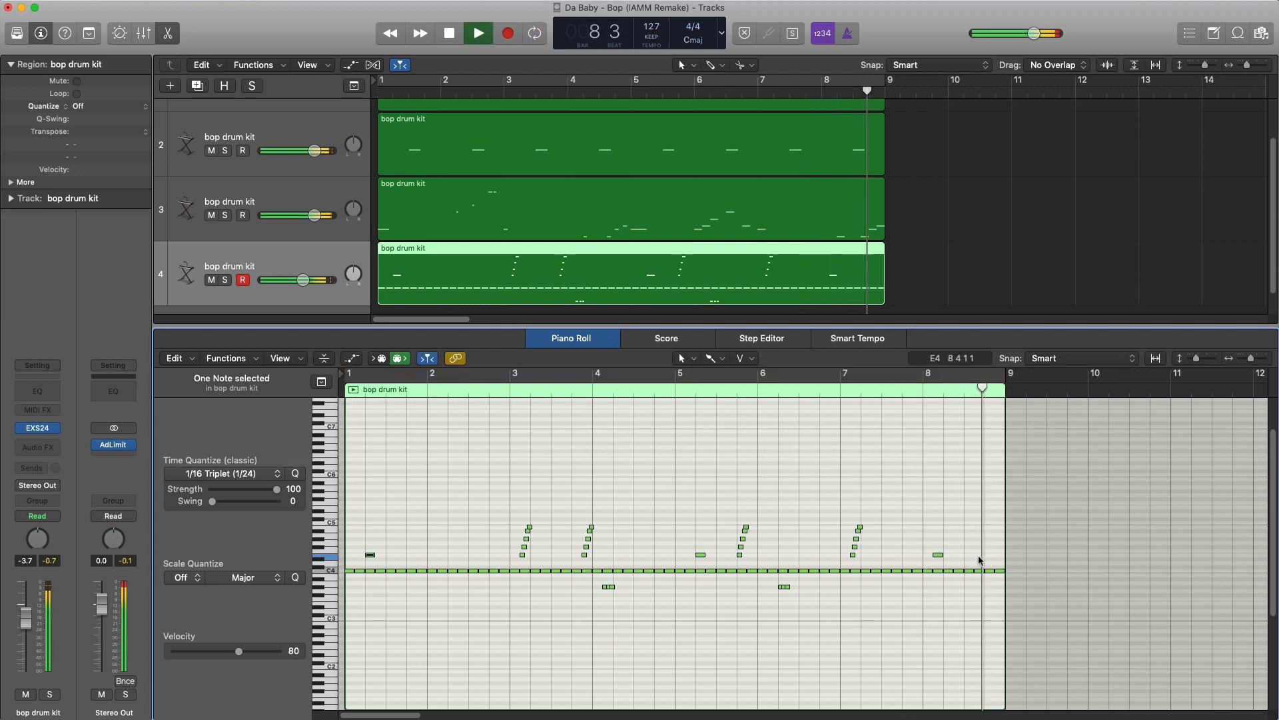
key("space")
scroll(991, 575, "up", 3)
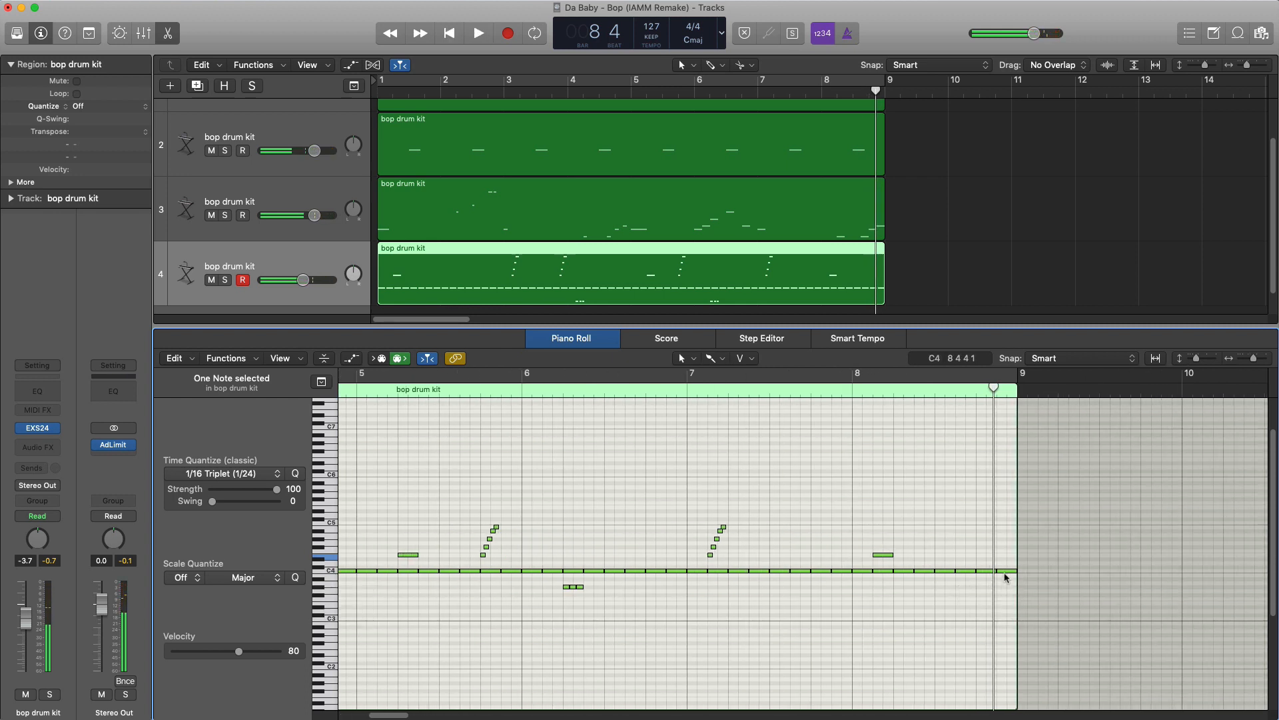
left_click_drag(1010, 575, 1002, 574)
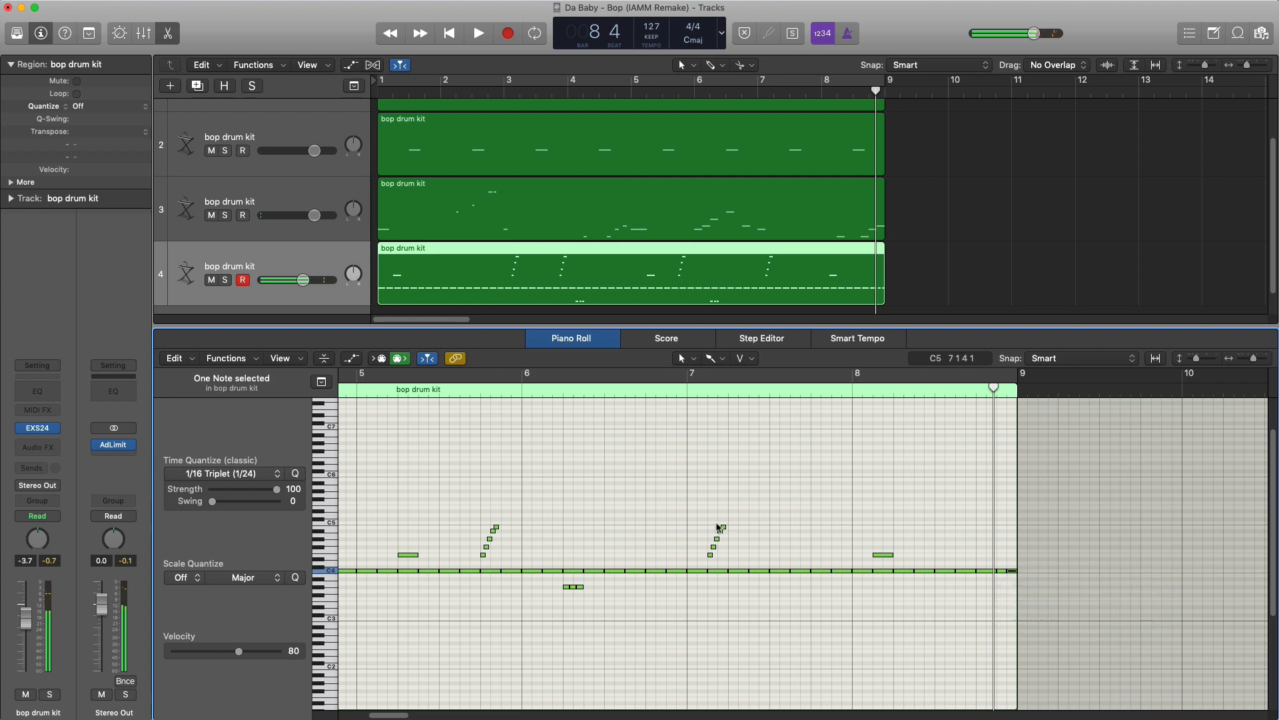
- Turn cycle mode back on for bars 1 to 8, close the Piano Roll and play through the whole beat
scroll(718, 525, "down", 2)
scroll(718, 524, "down", 1)
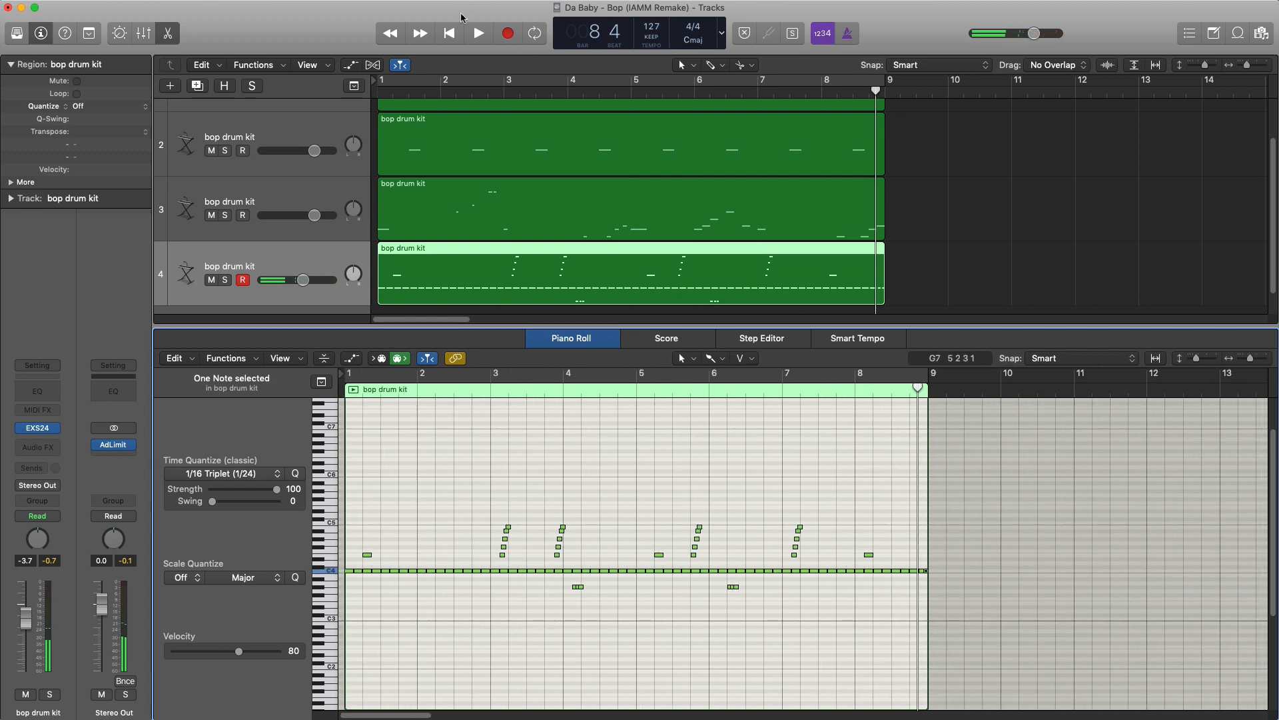
left_click(490, 86)
key("space")
key("p")
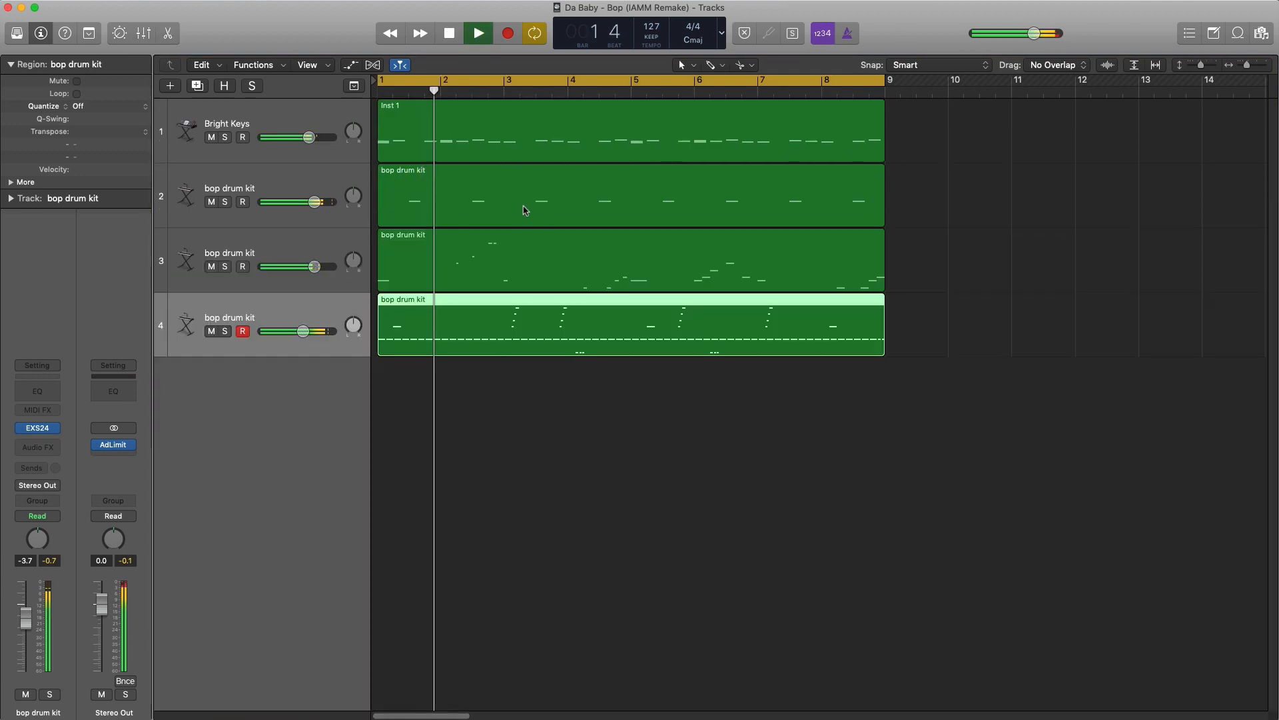
scroll(526, 220, "down", 2)
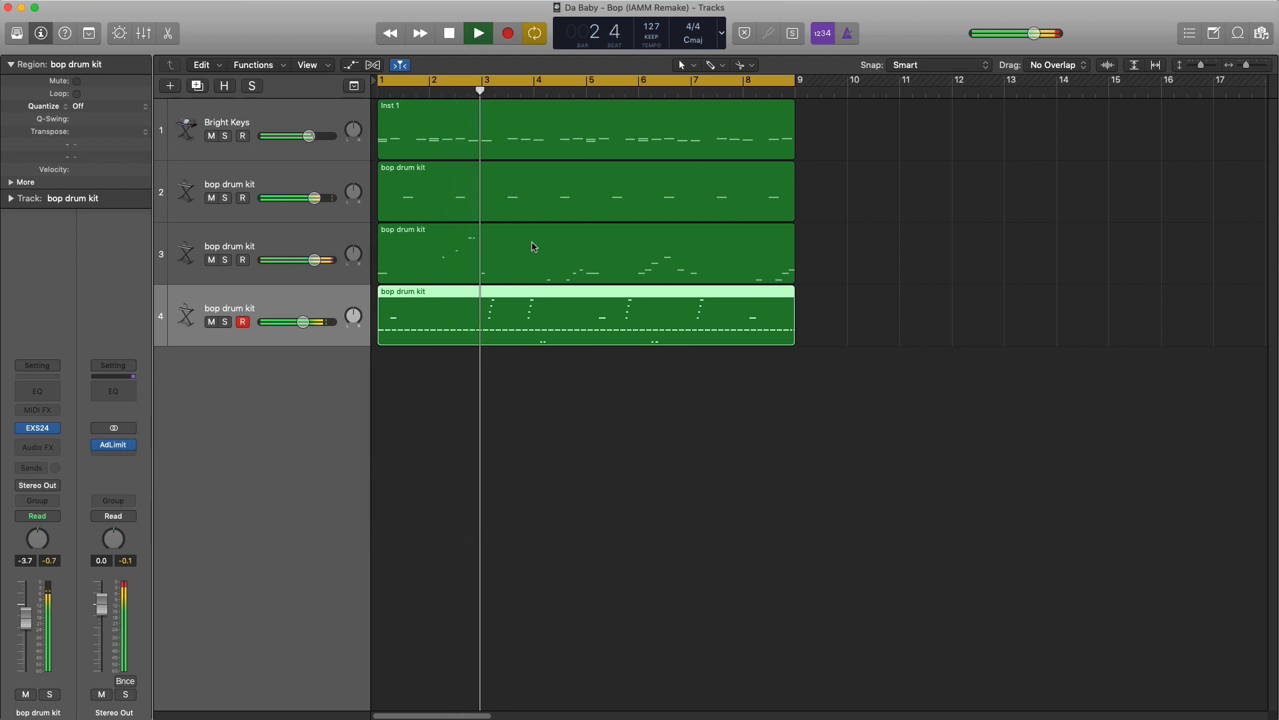
scroll(533, 247, "down", 1)
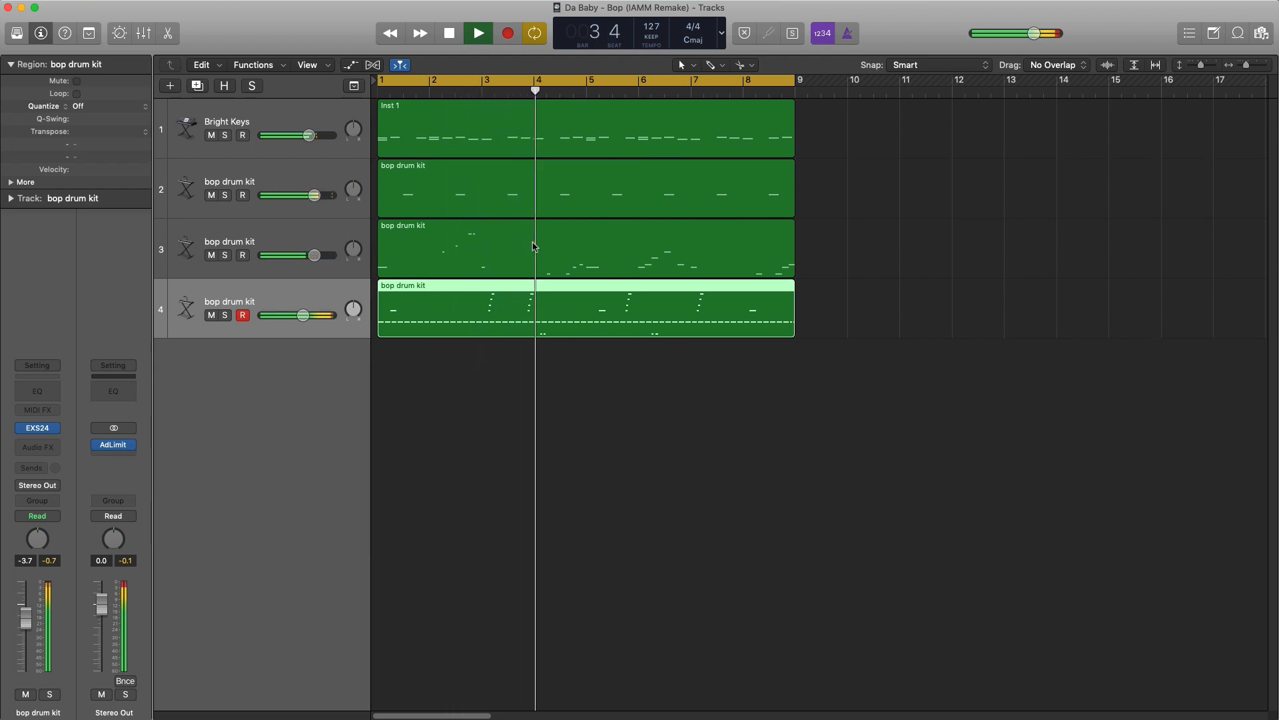
scroll(534, 248, "down", 1)
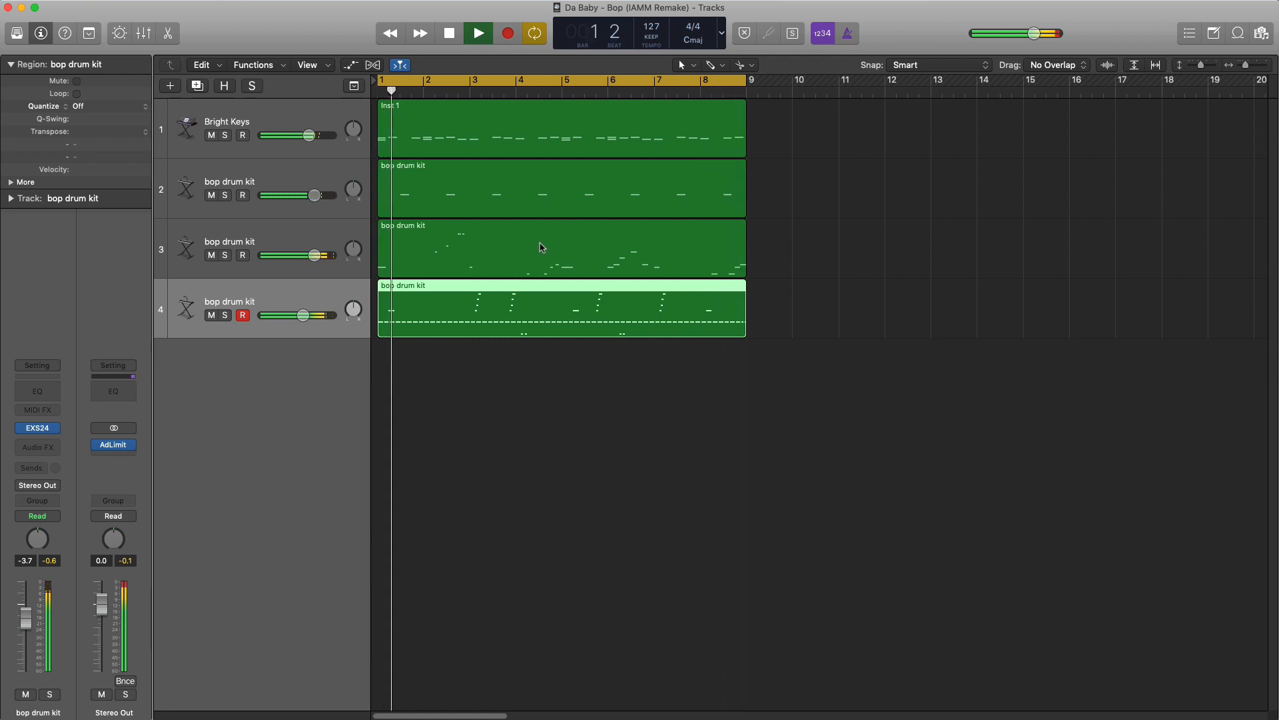
key("space")
- Create a new software instrument track and load the mono Vintage Mellotron on it
left_click(170, 87)
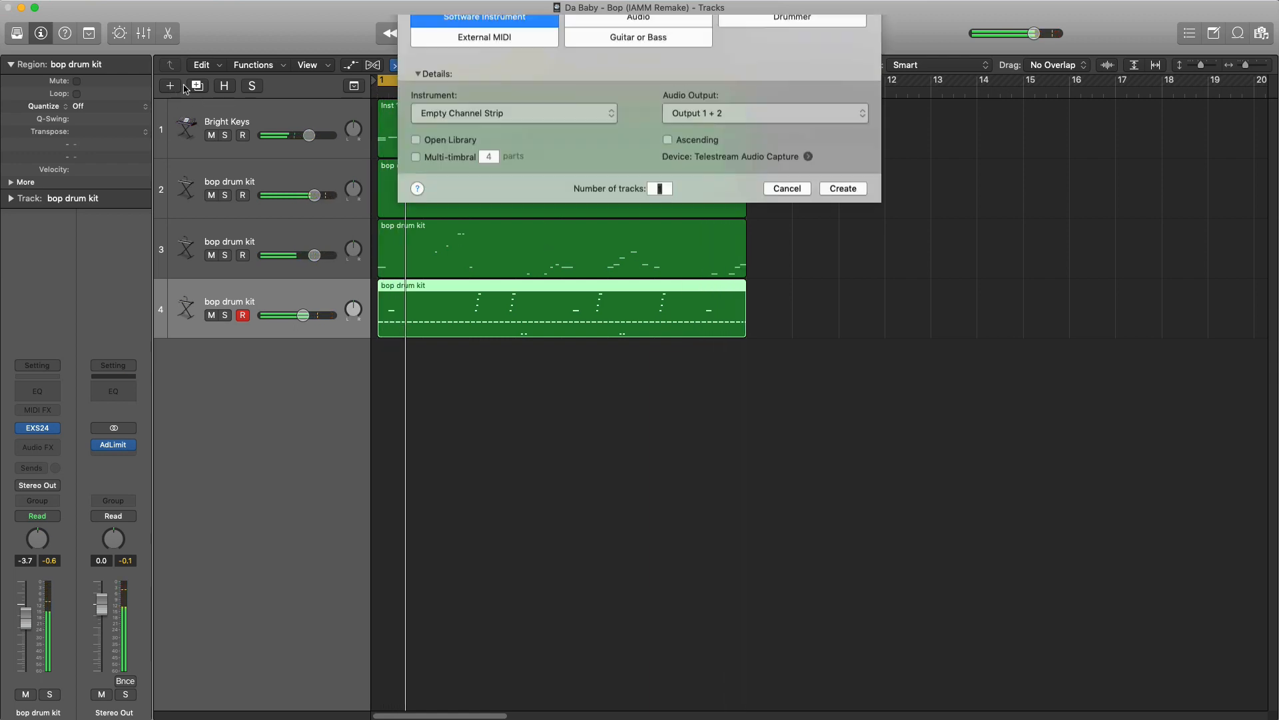
key("Return")
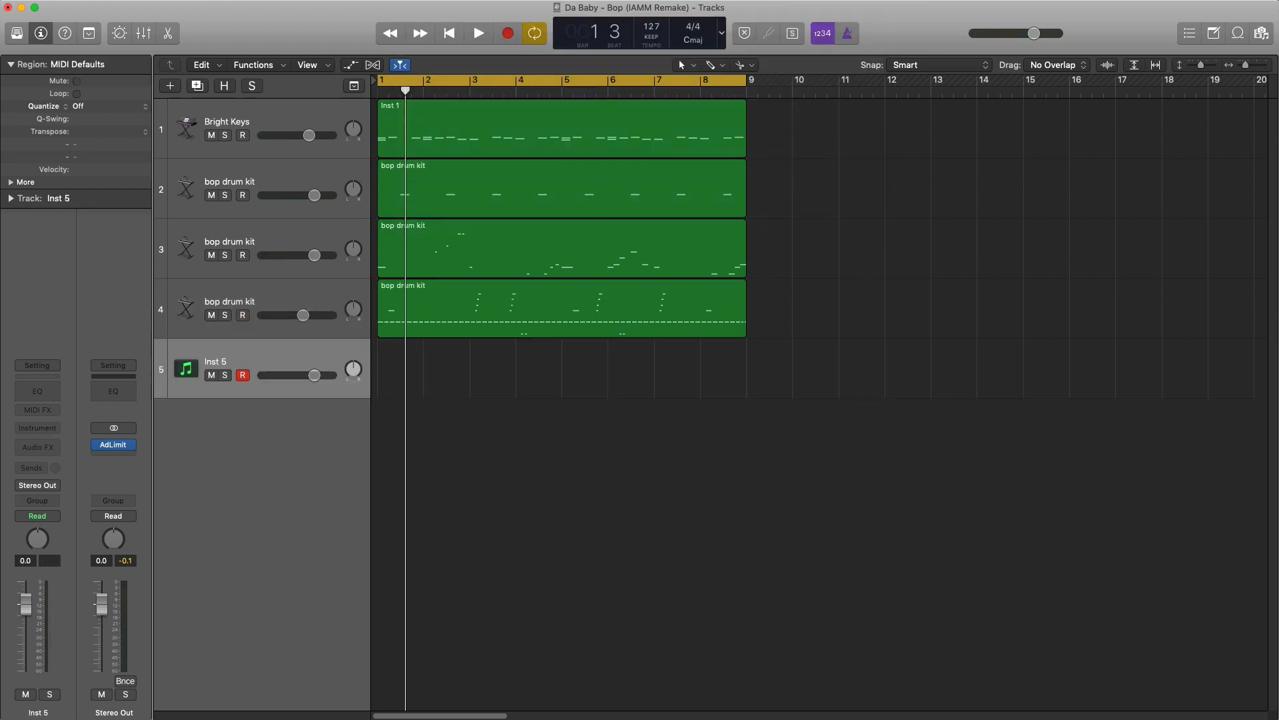
left_click(54, 430)
mouse_move(84, 487)
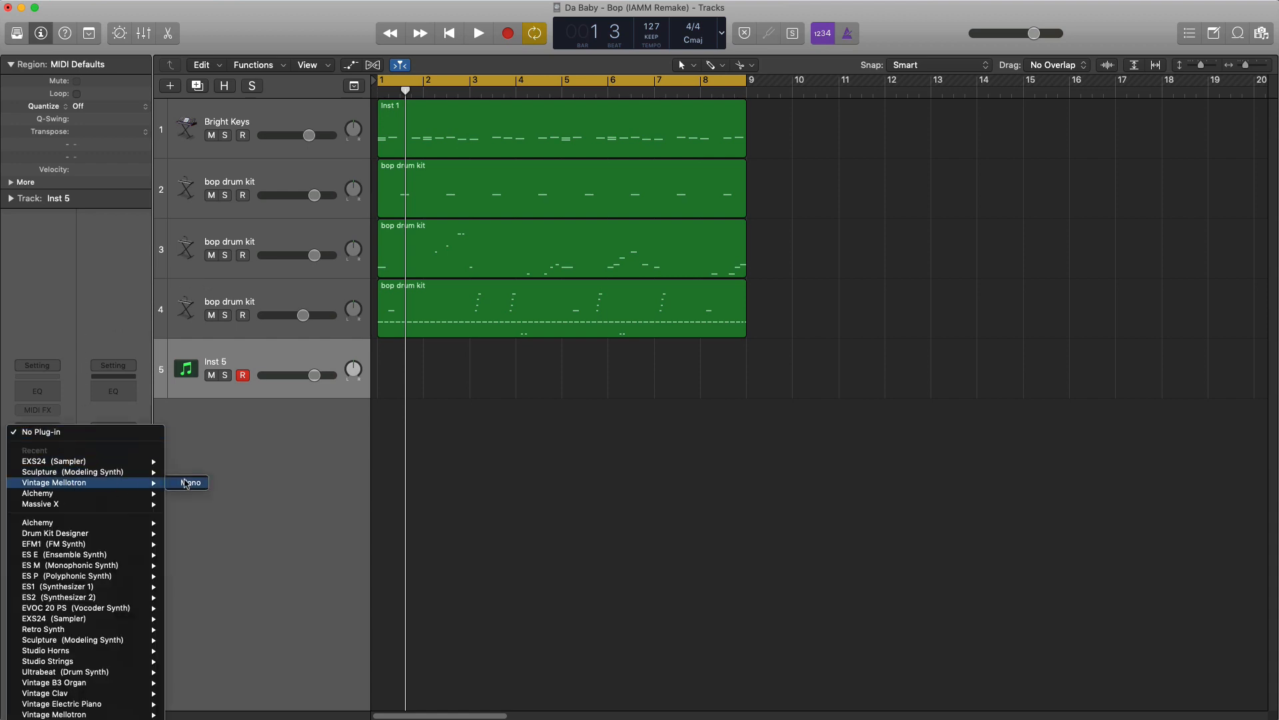
left_click(190, 482)
left_click(184, 484)
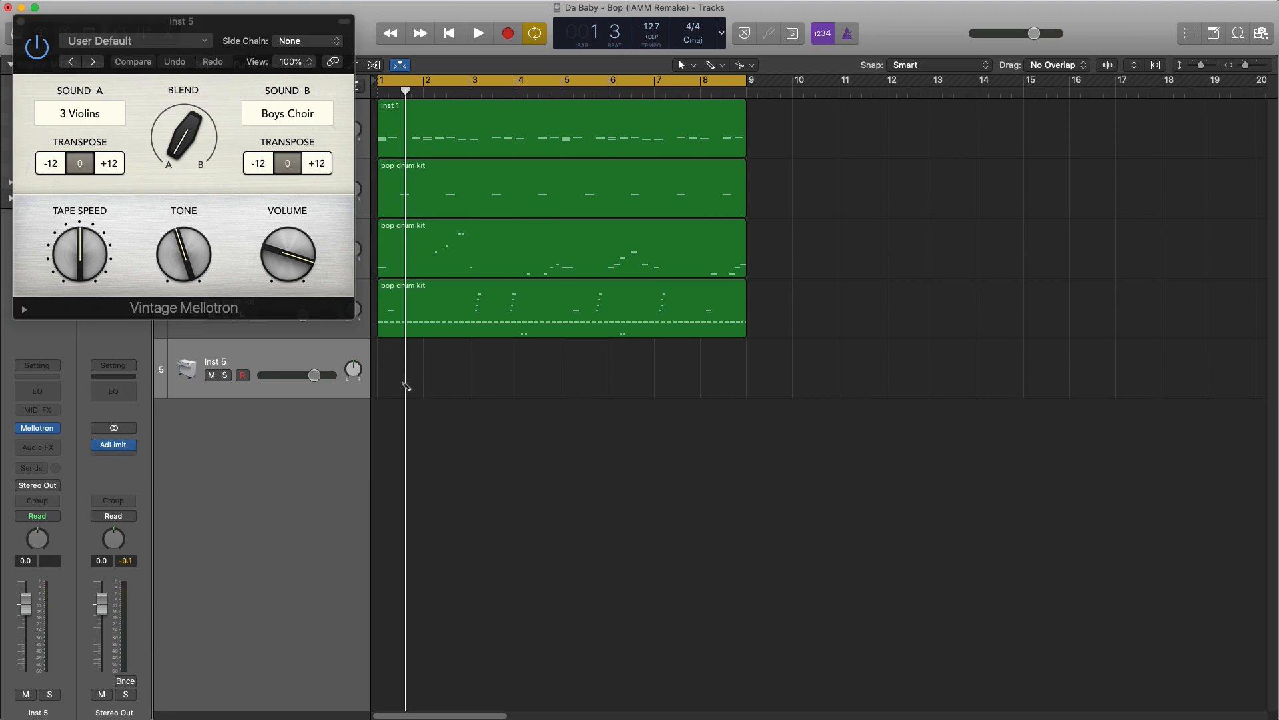
- Create an empty region across bars 1 to 8 on the Mellotron track and set the instrument's Sound A to Flute
left_click_drag(422, 391, 746, 395)
left_click_drag(114, 69, 496, 158)
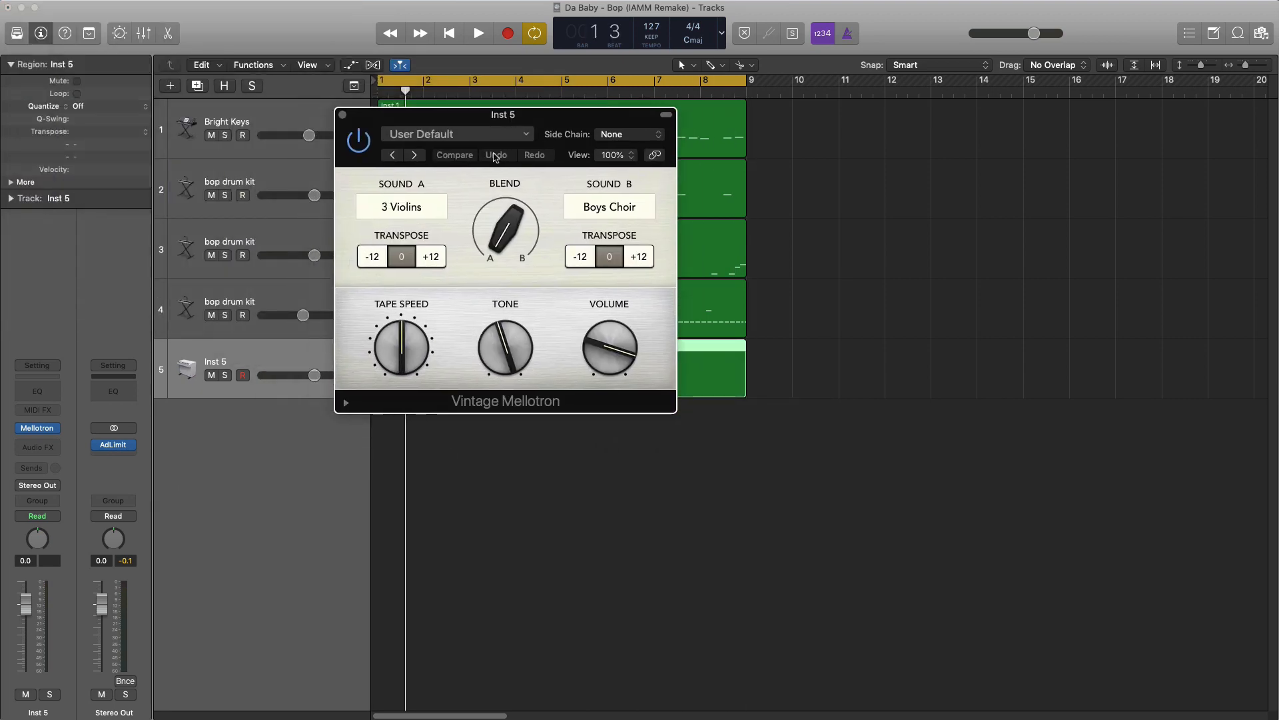
left_click(421, 214)
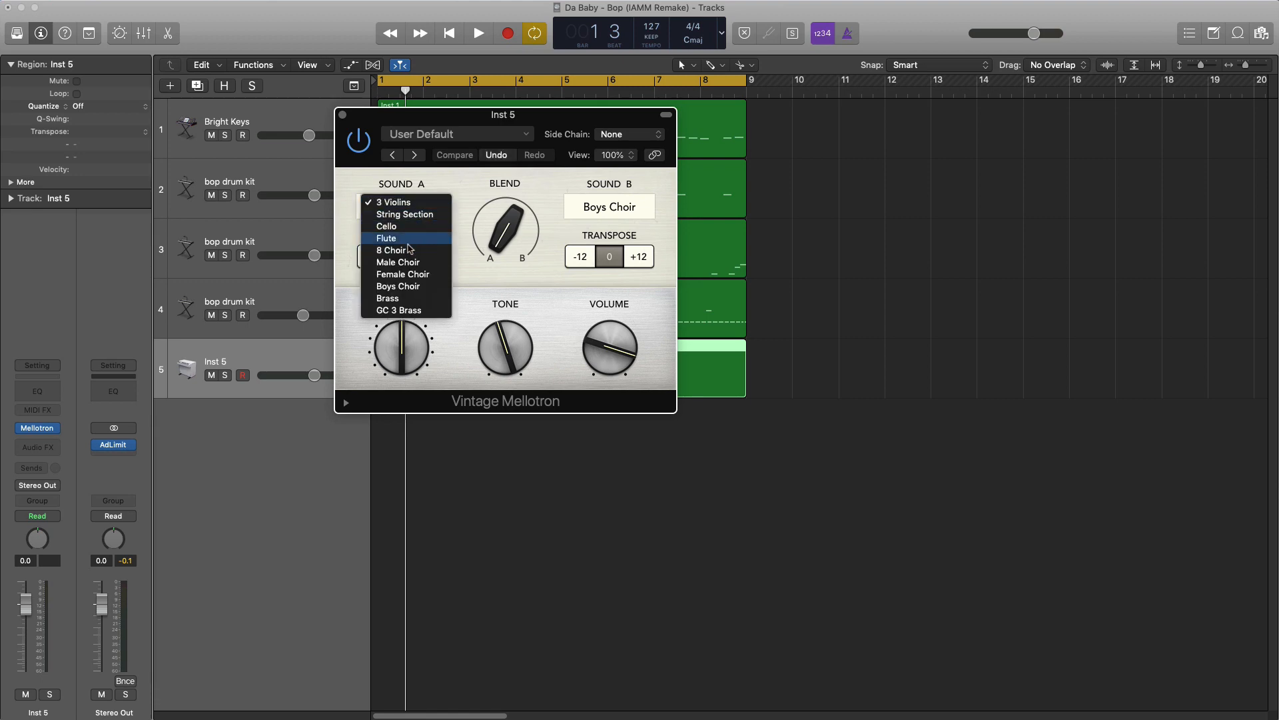
left_click(393, 238)
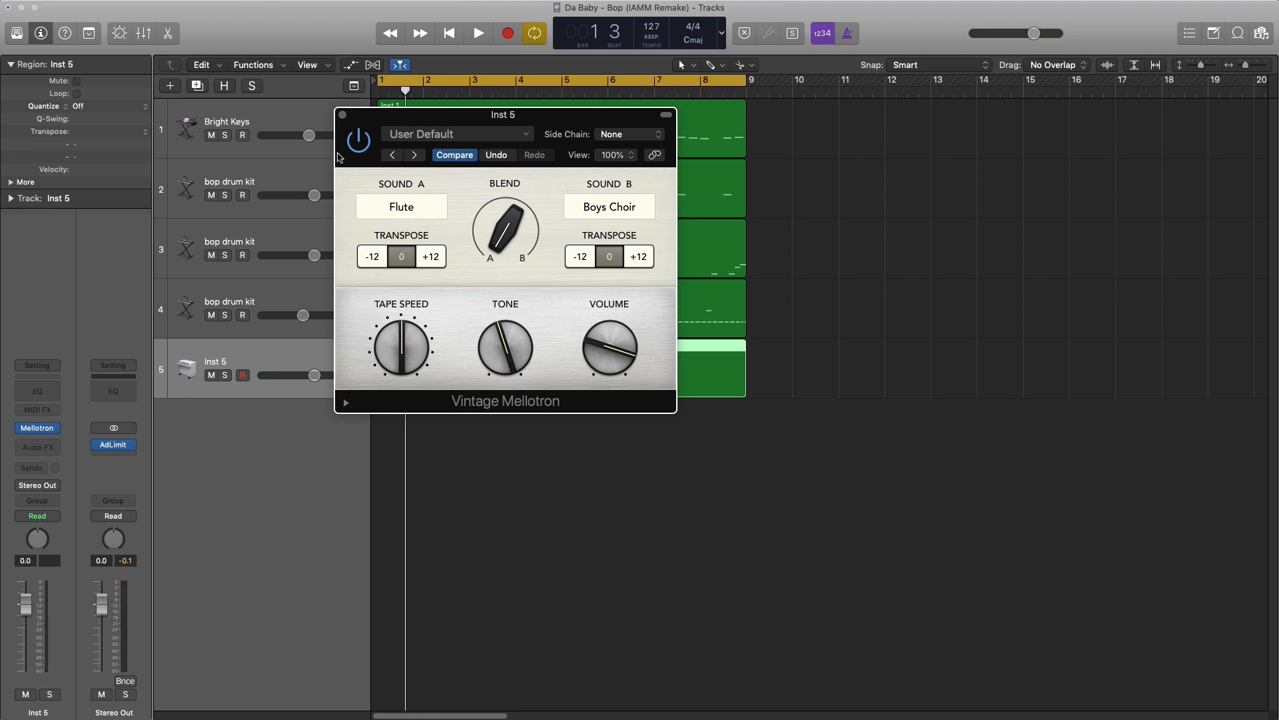
left_click(343, 115)
- Open the empty Mellotron region in the Piano Roll, draw a quarter-note D#4 at the start of bar 1 with the Pencil tool and play it back
double_click(499, 357)
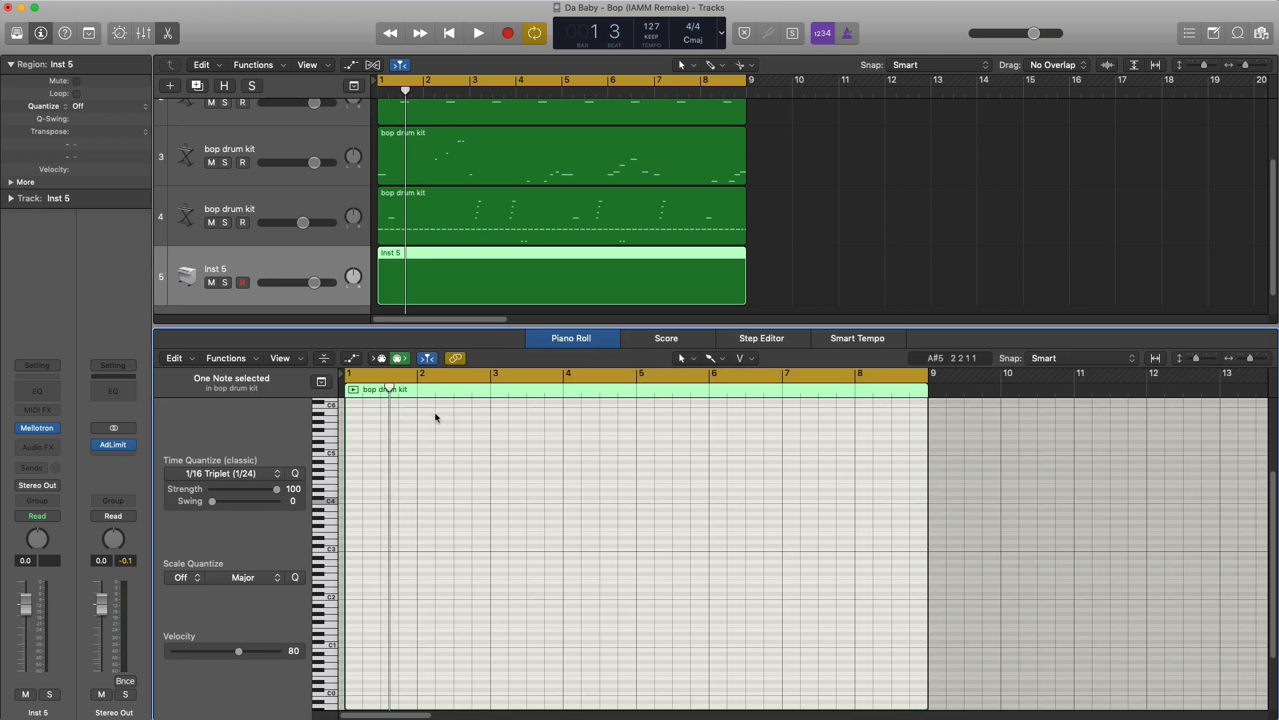
scroll(463, 431, "up", 5)
scroll(461, 428, "left", 2)
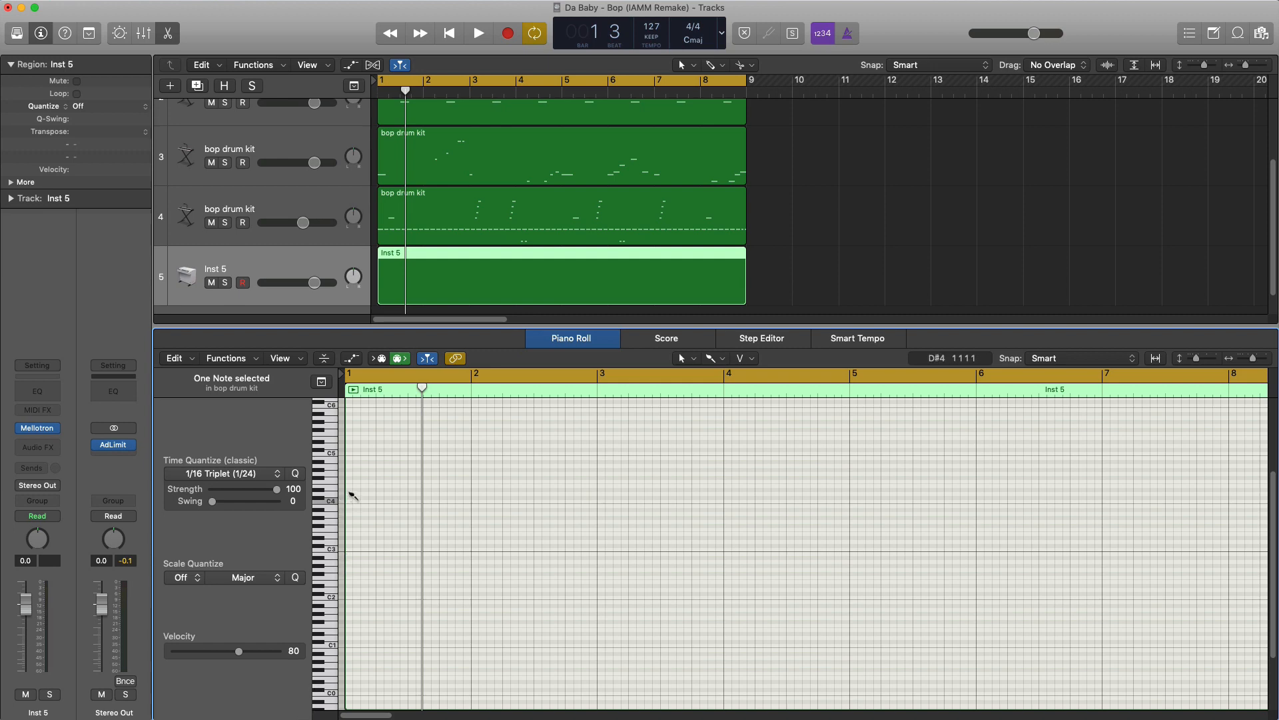
left_click(715, 358)
left_click(736, 396)
left_click_drag(349, 492, 378, 506)
key("space")
key("super+Right")
key("super+Right")
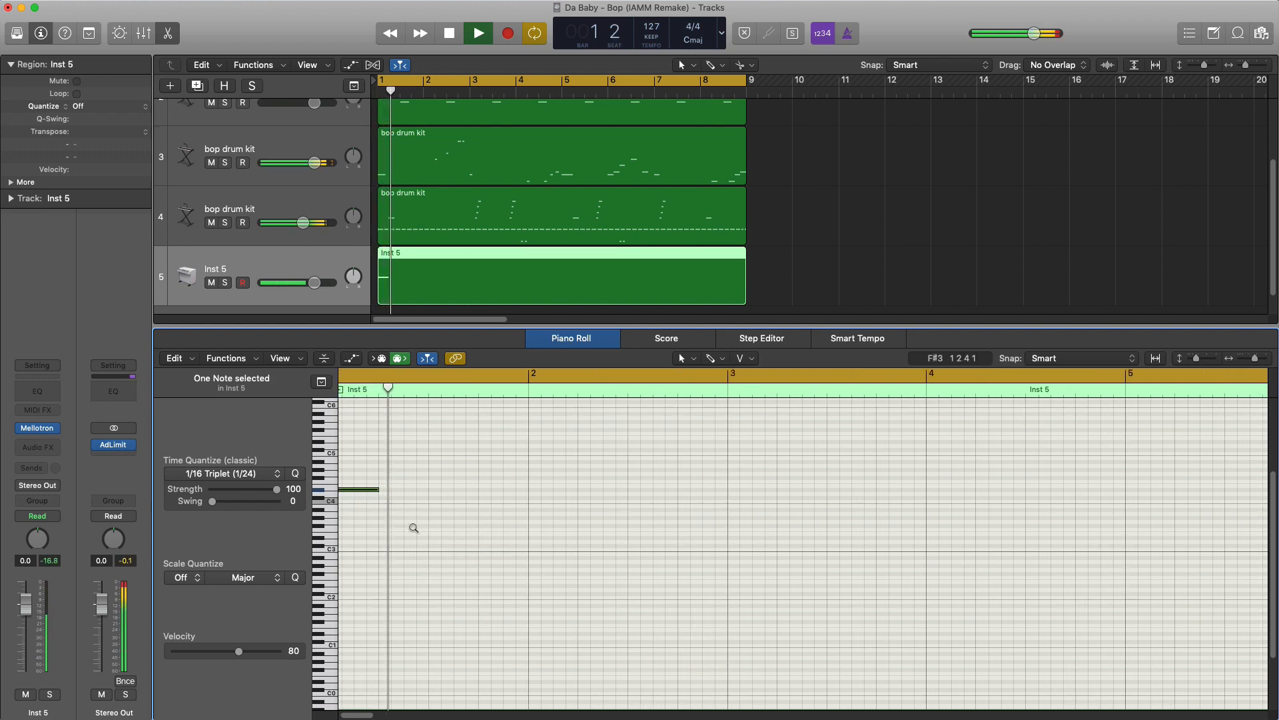
key("space")
- Add an eighth-note C#4 on beat 2 of bar 1 followed directly by an eighth-note B3, and play back the phrase
scroll(414, 531, "left", 2)
key("space")
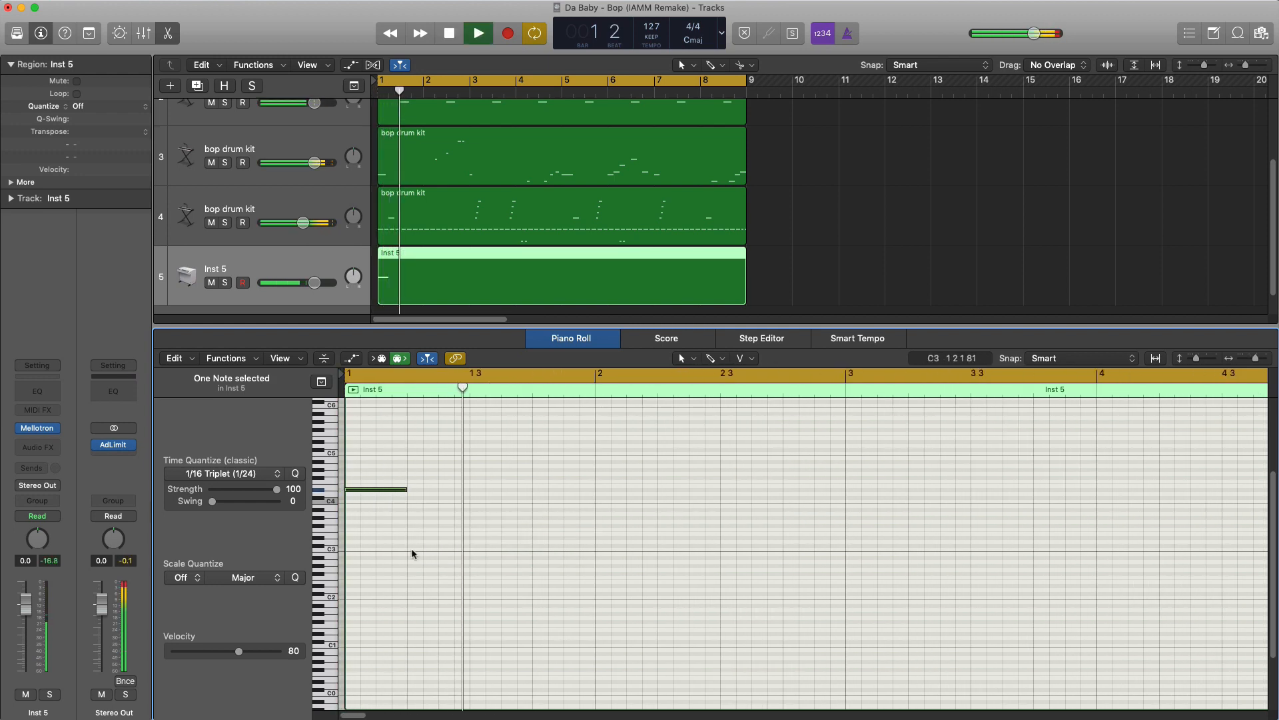
key("space")
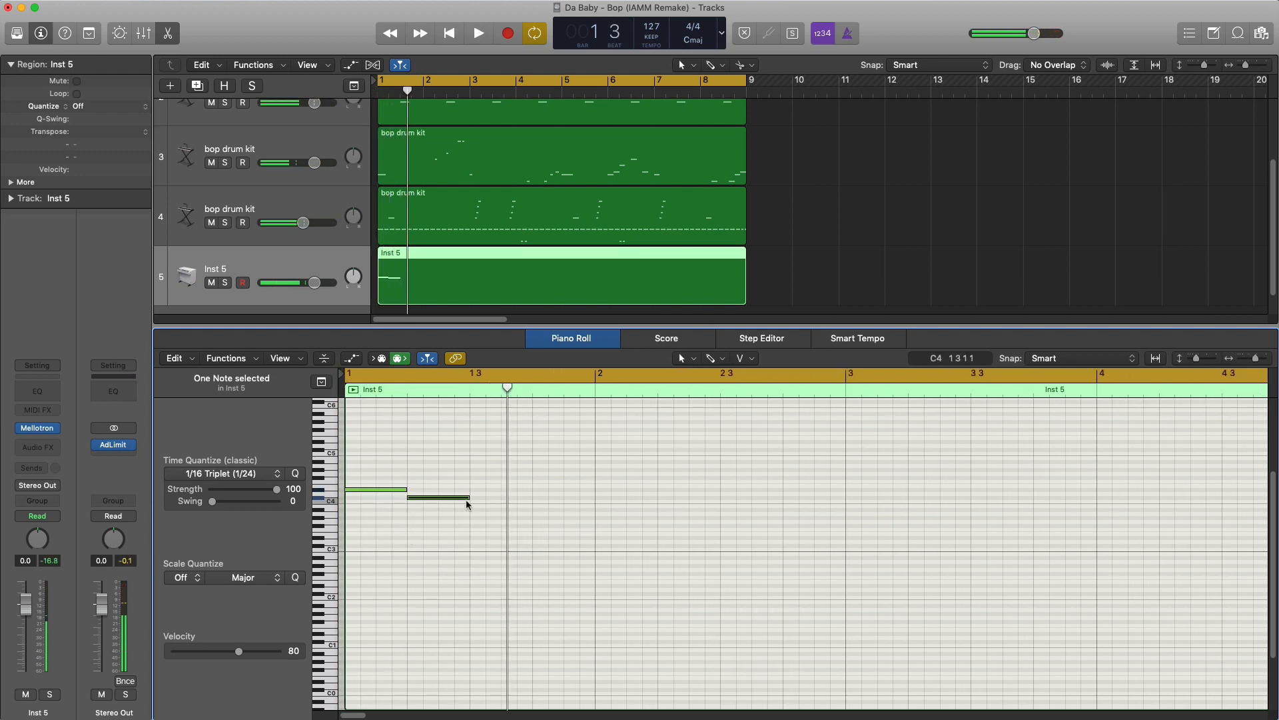
left_click_drag(466, 498, 439, 504)
key("space")
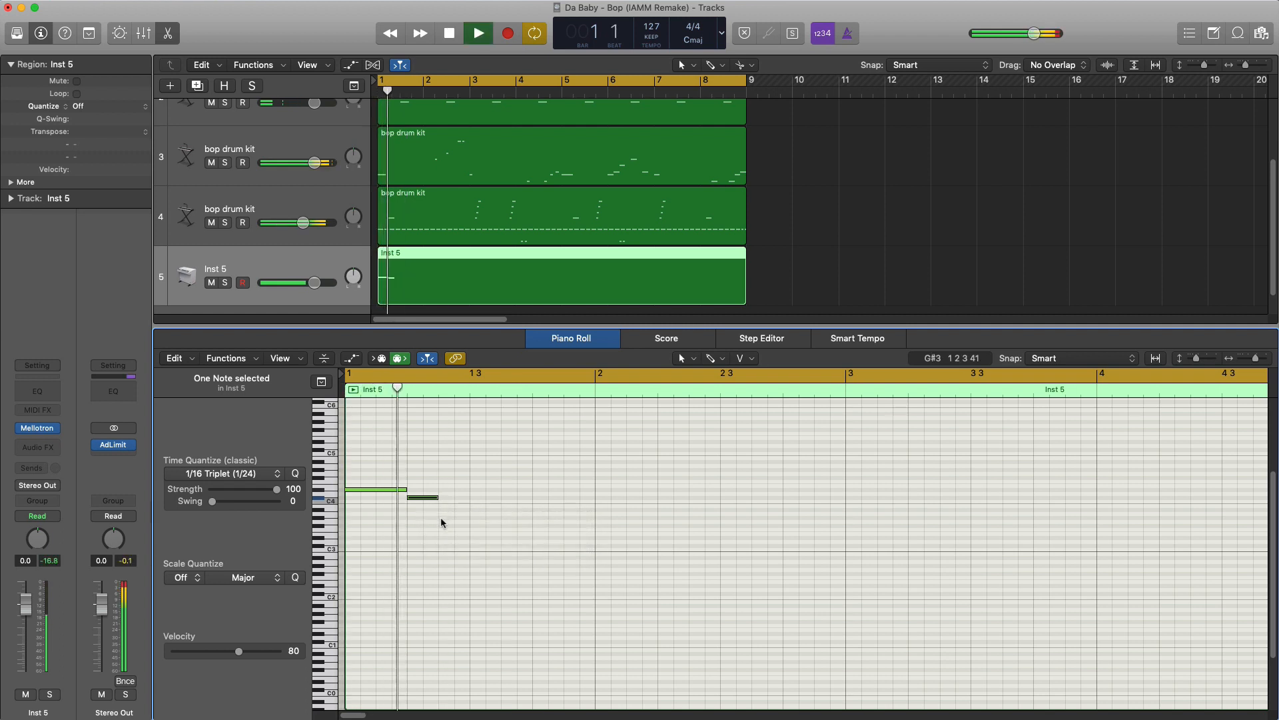
left_click(442, 505, "super")
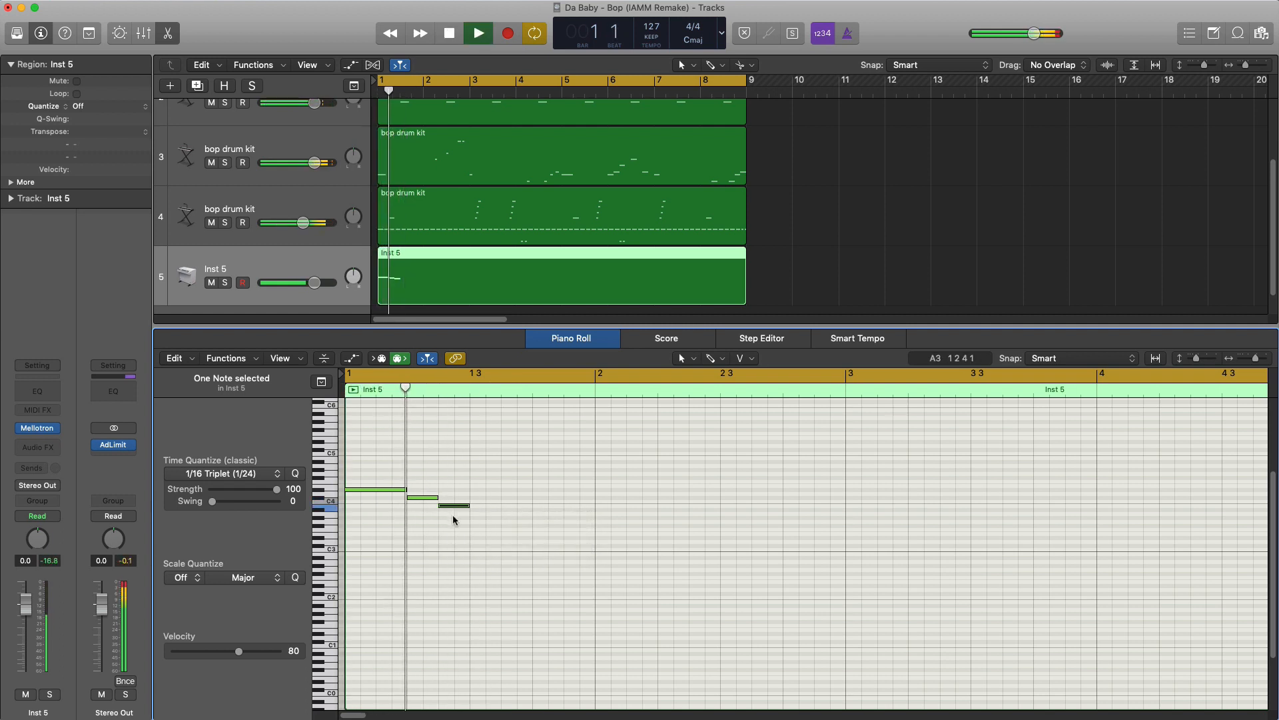
key("space")
key("space")
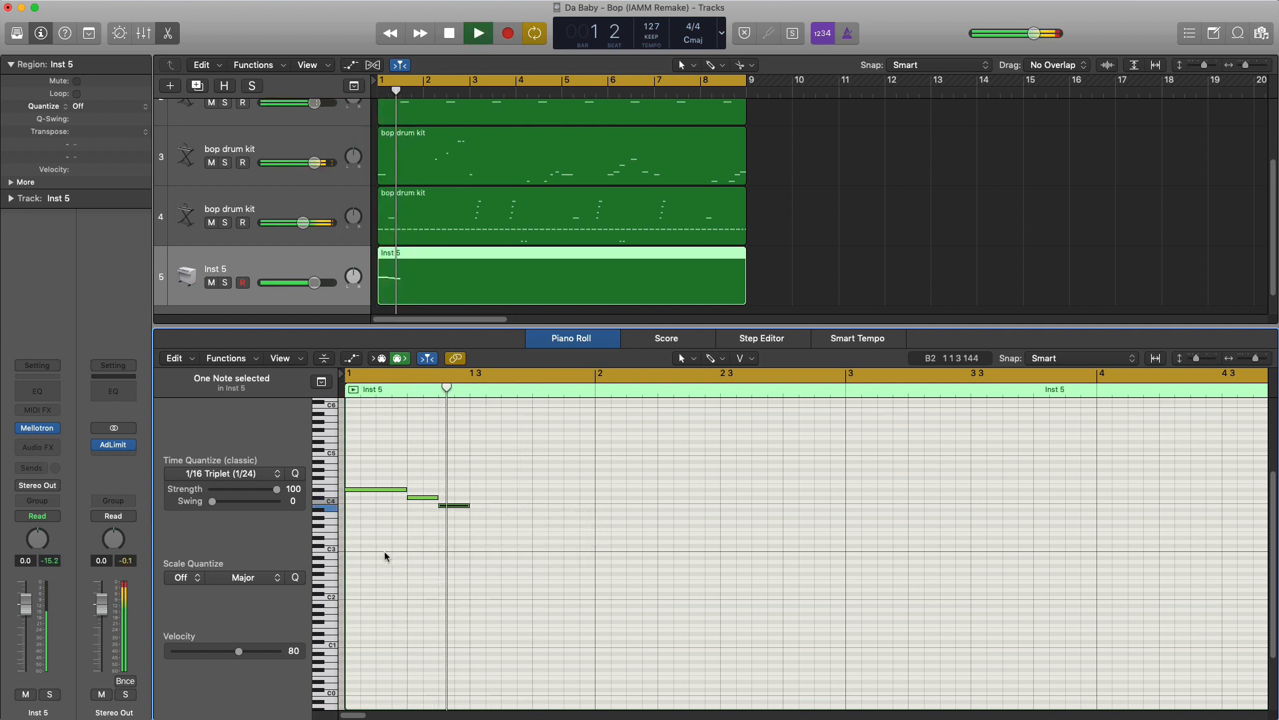
- Lengthen the B3 in bar 1 to a quarter note and play back the phrase
key("space")
left_click_drag(469, 507, 497, 512)
key("space")
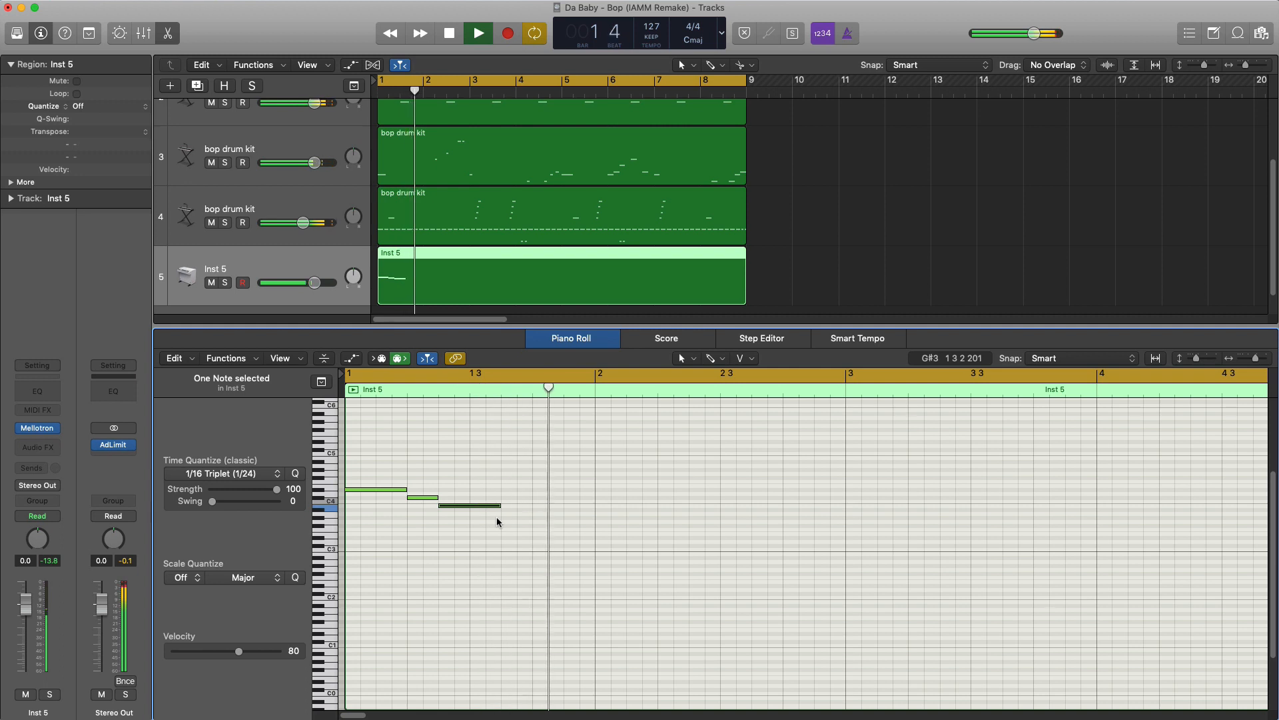
key("space")
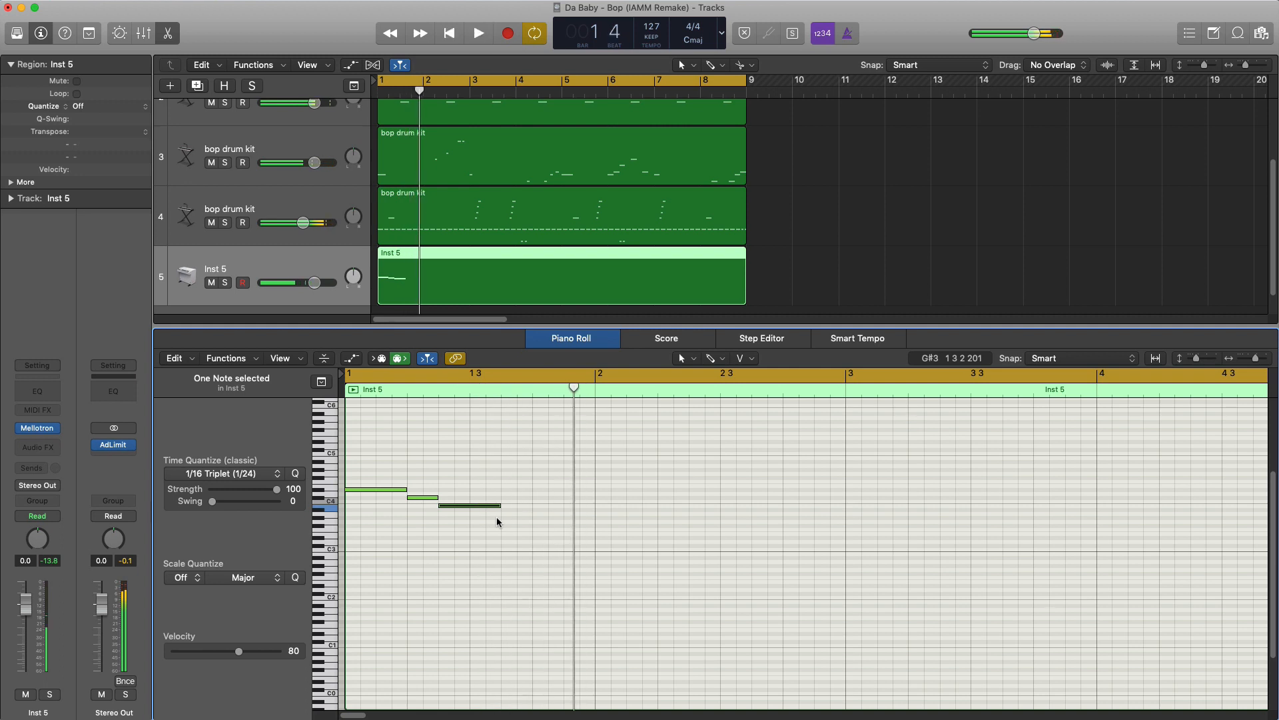
- With the Brush tool, paint three 1/16-triplet notes A#3, B3, A#3 directly after the quarter-note B3 in bar 1 and play back
left_click(721, 367)
left_click(716, 585)
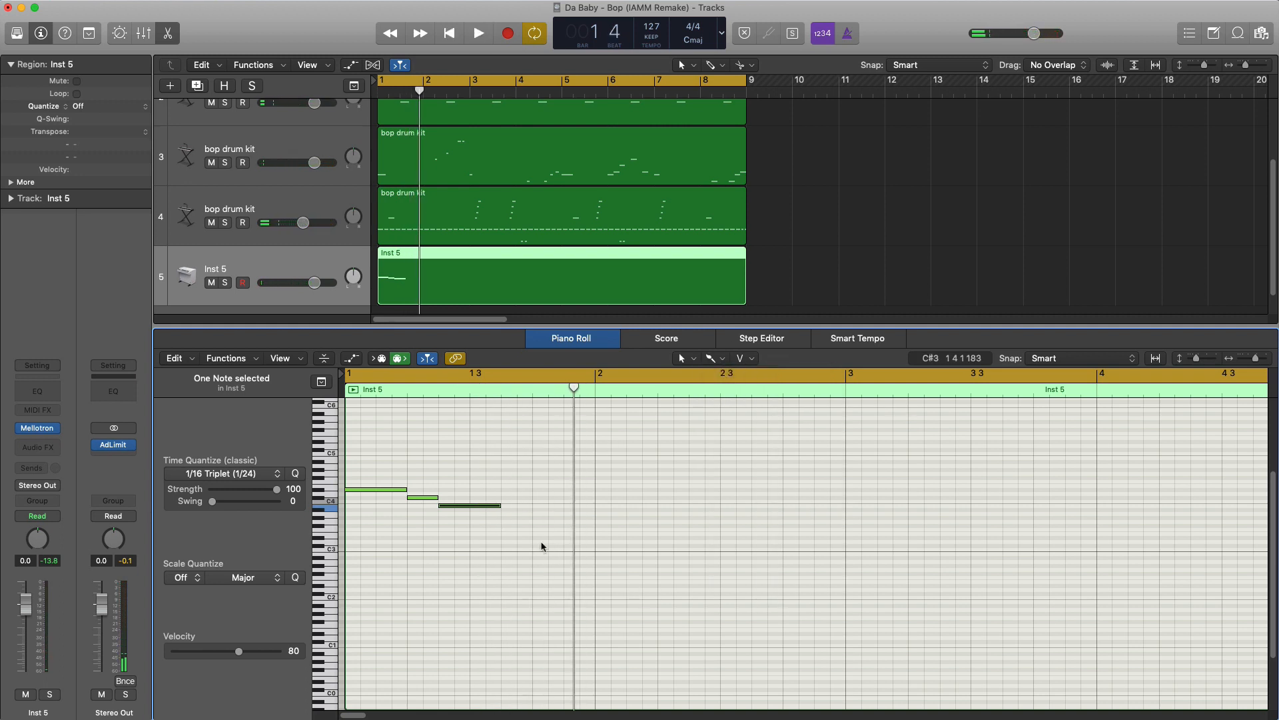
left_click(246, 474)
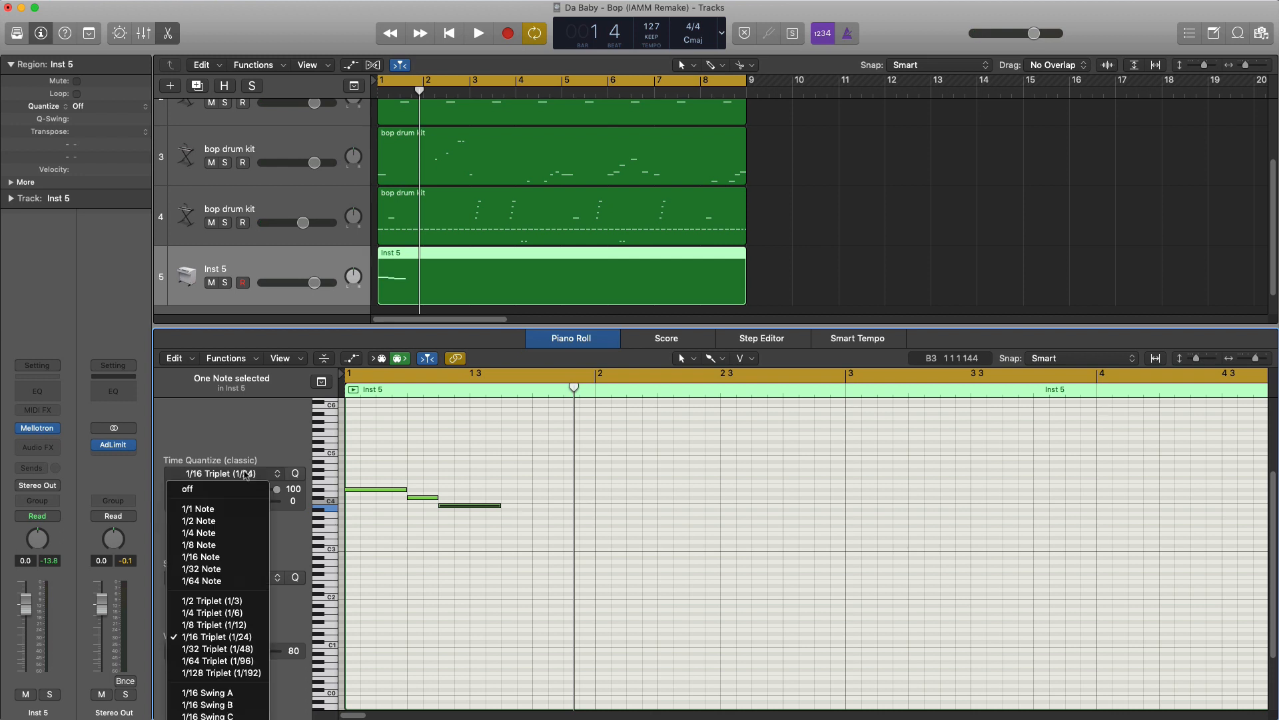
left_click(551, 509)
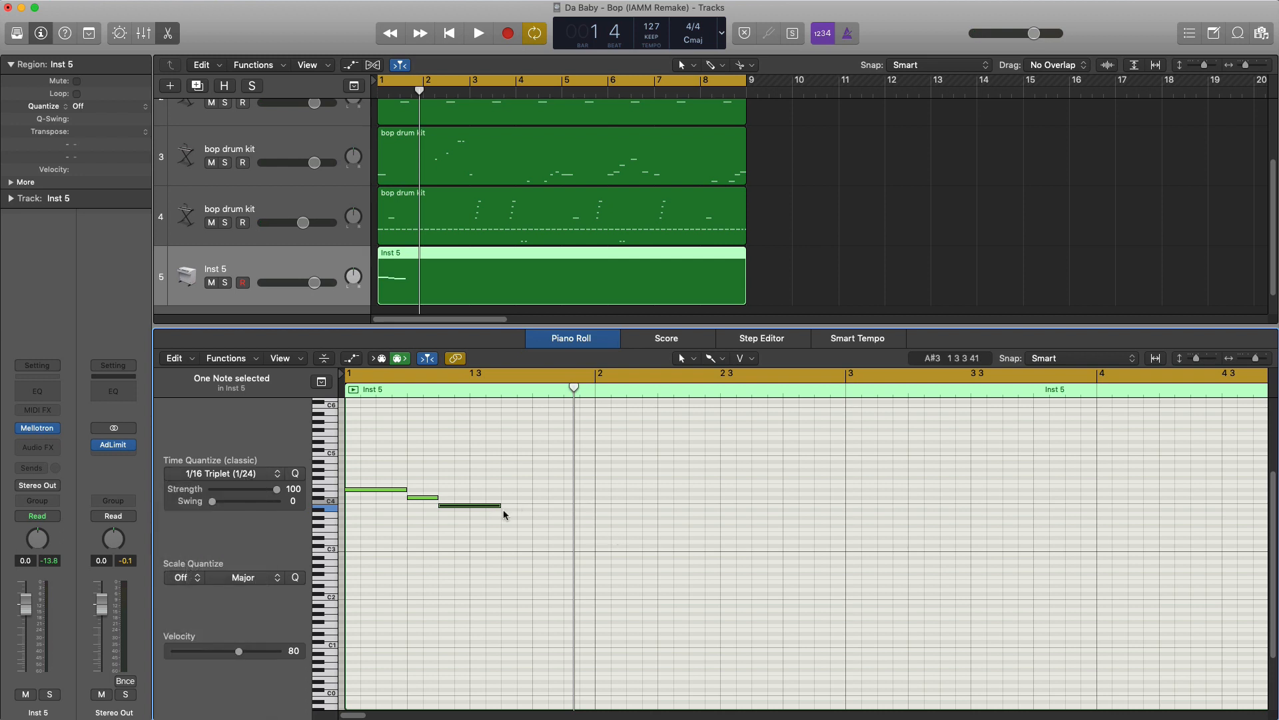
left_click(505, 509)
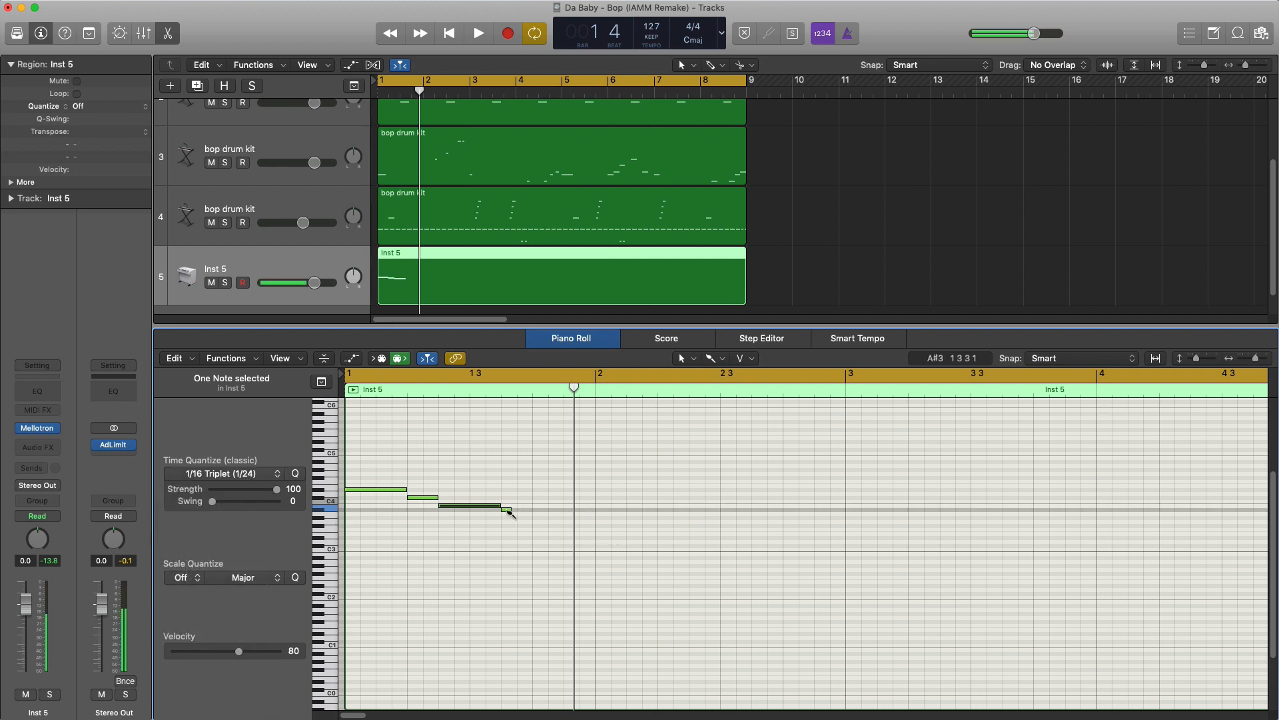
left_click_drag(509, 512, 531, 516)
left_click(540, 542)
key("space")
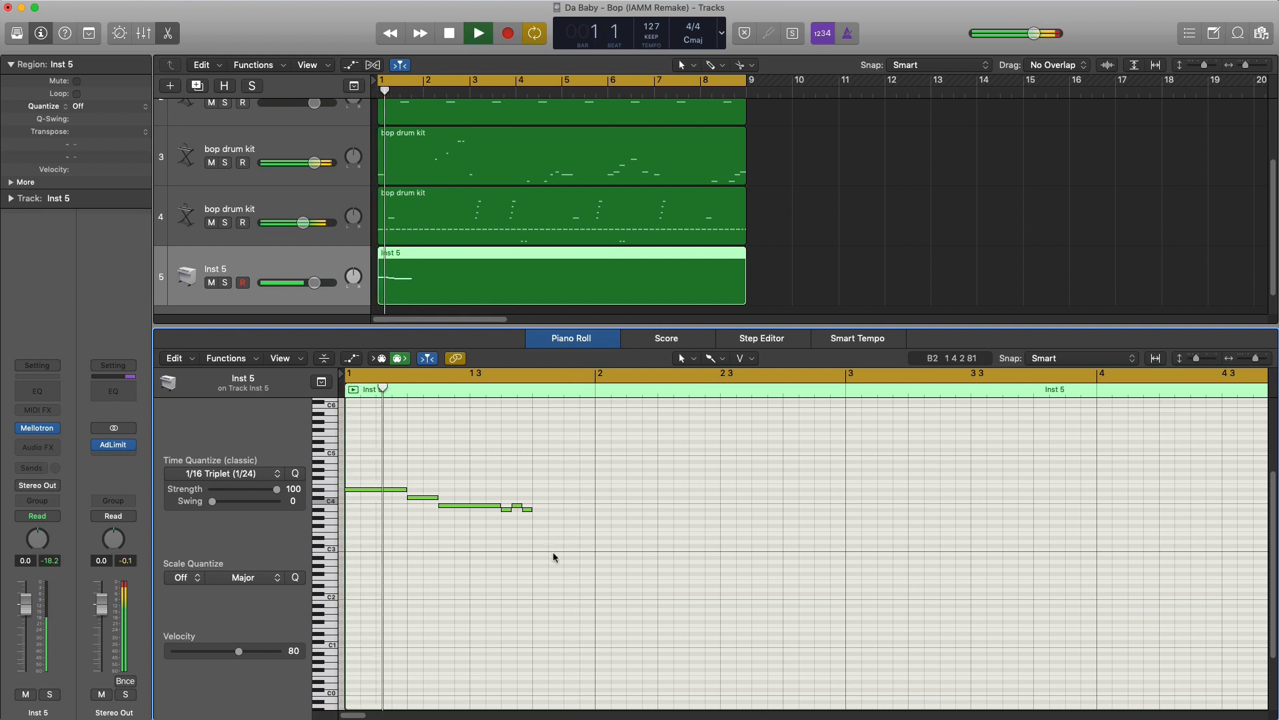
key("space")
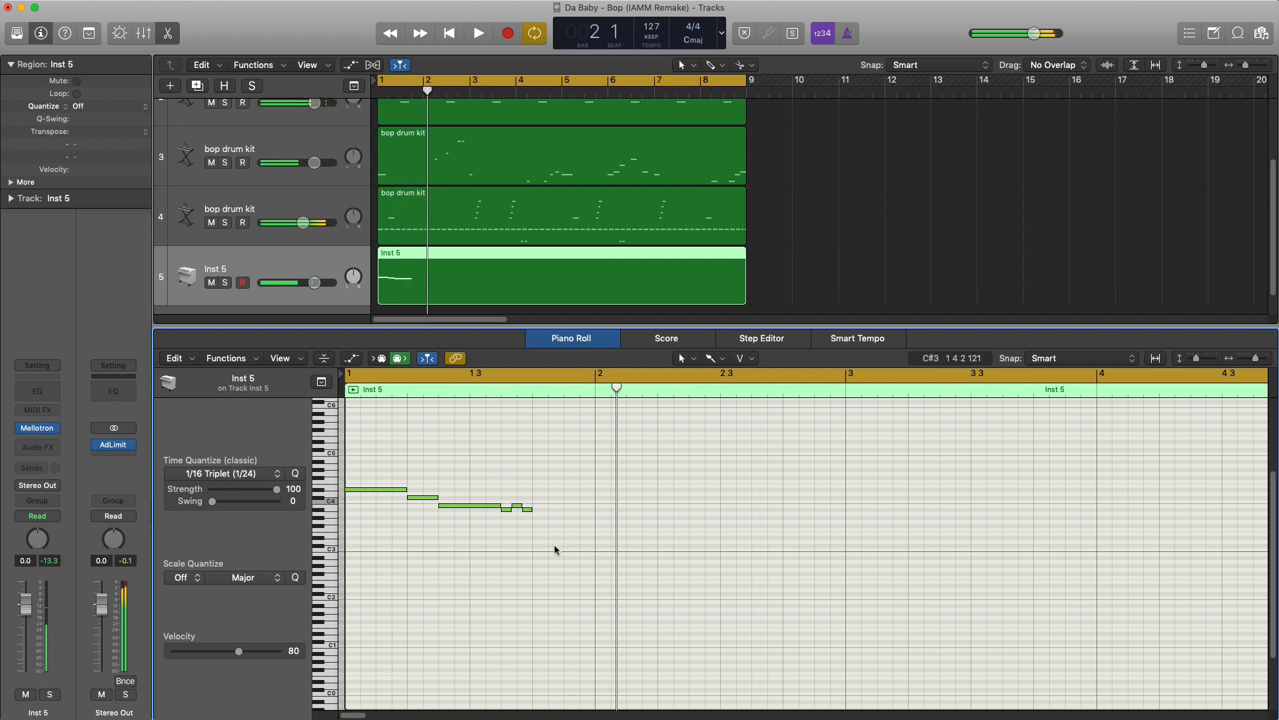
- Switch to the Pencil tool, draw a quarter-note G#3 on beat 4 of bar 1 and play back
left_click(711, 360)
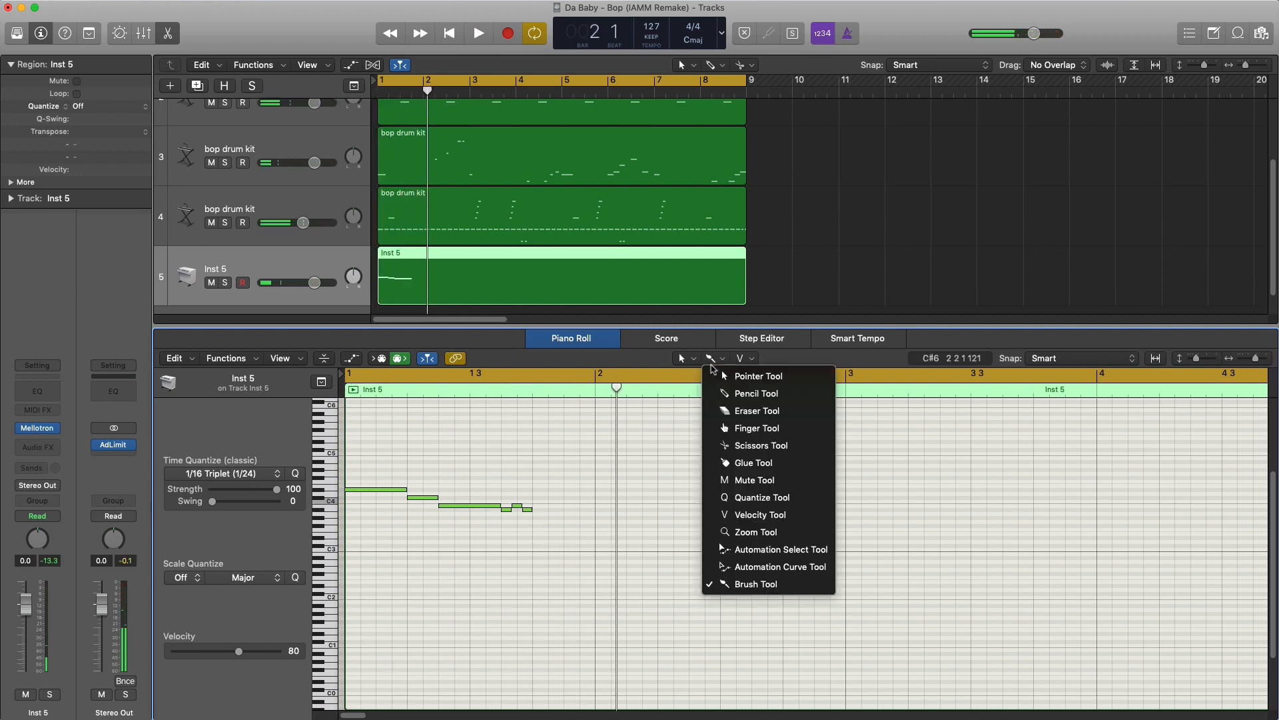
left_click(726, 394)
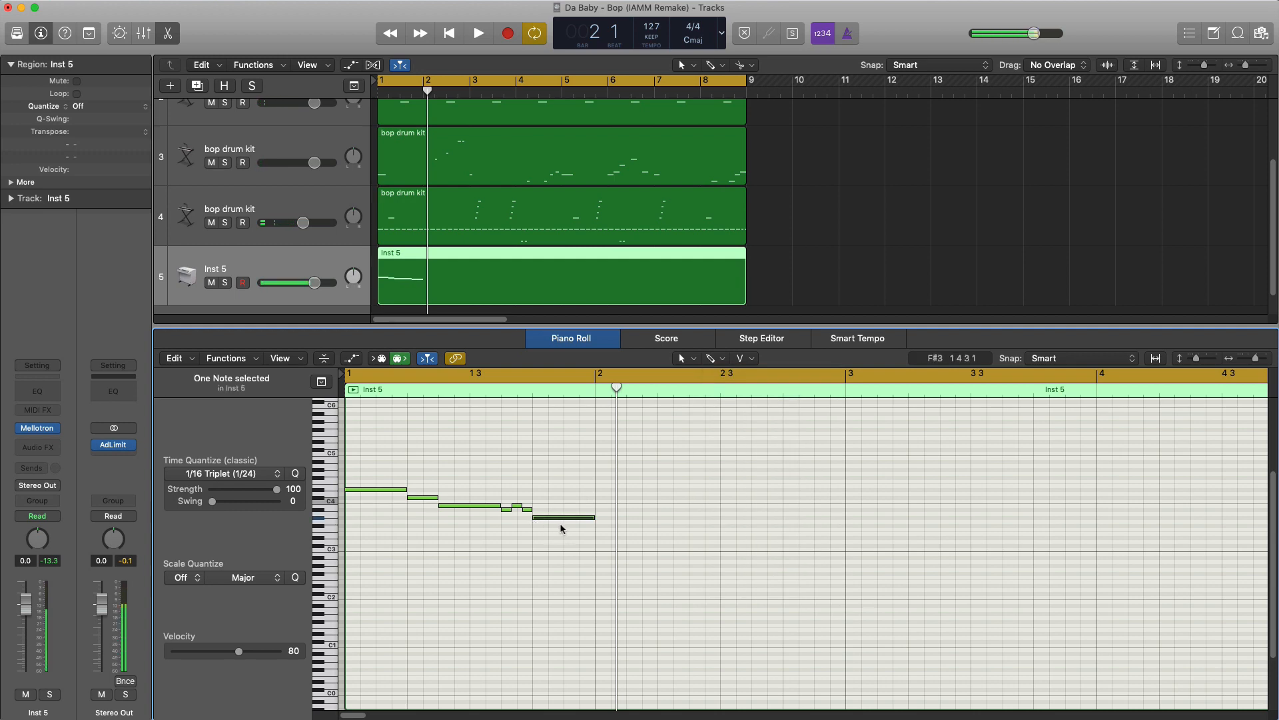
key("space")
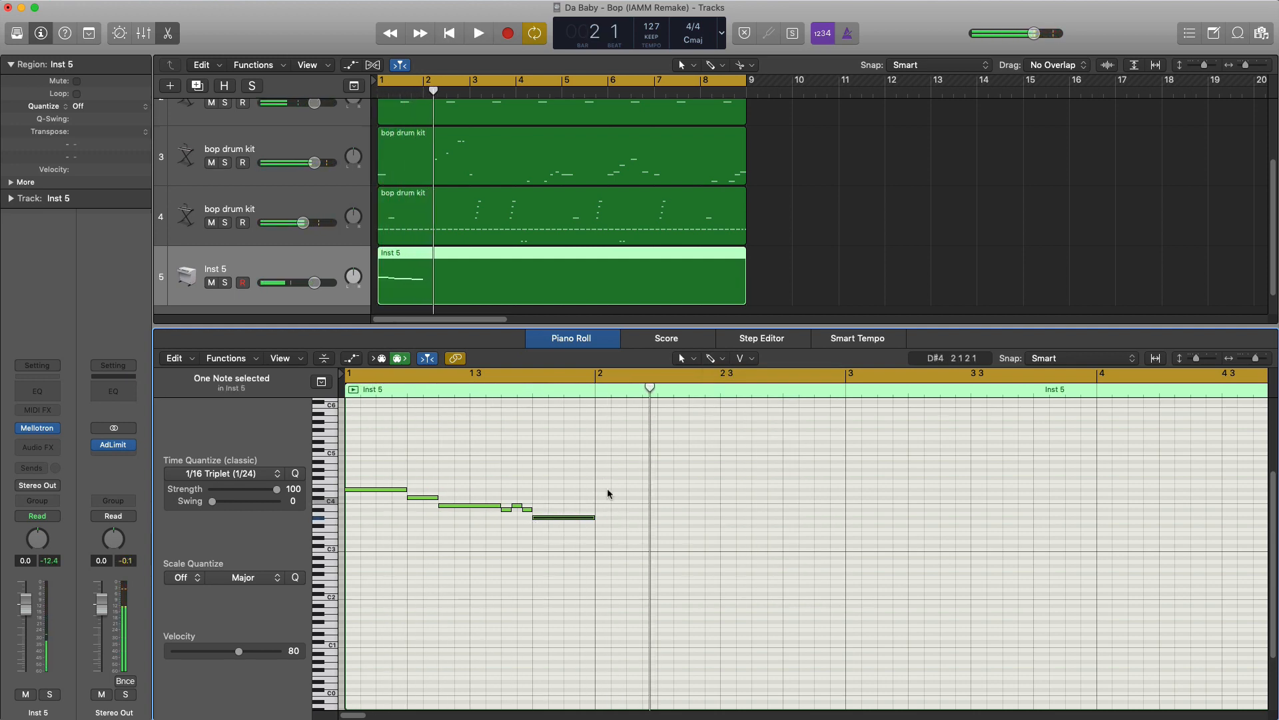
left_click(598, 492)
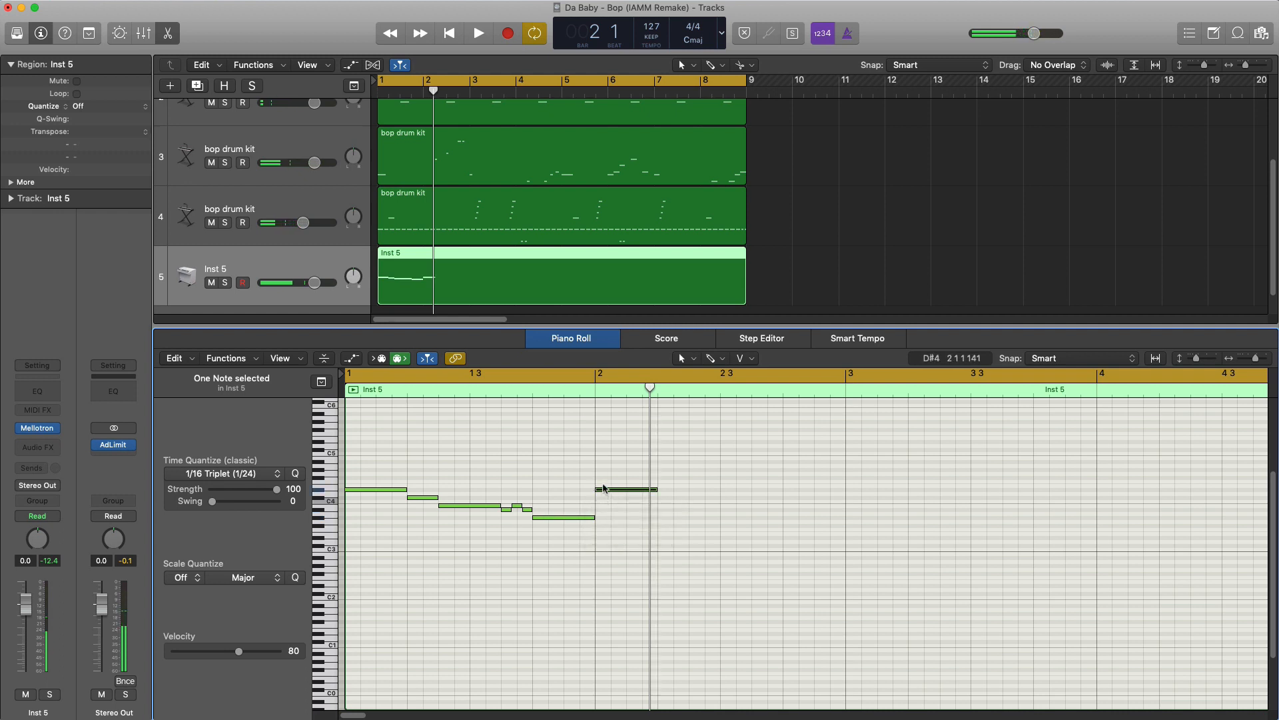
left_click_drag(604, 489, 604, 469)
key("space")
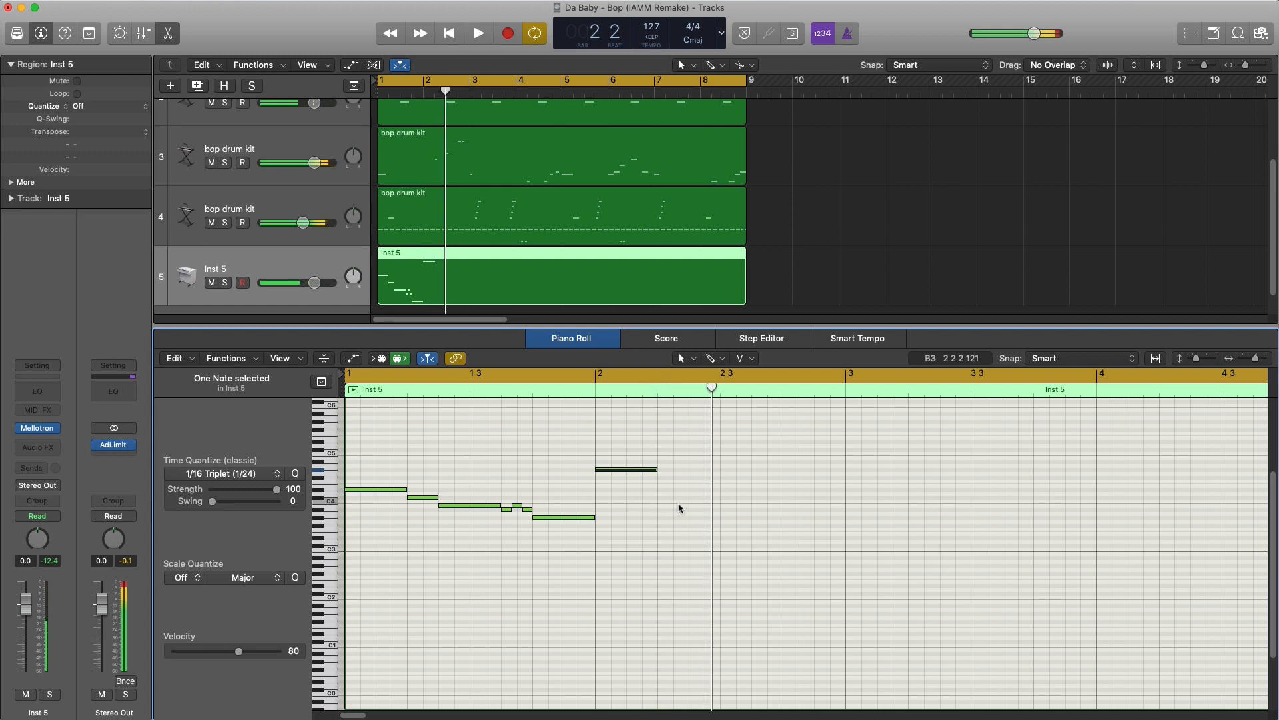
key("Delete")
- Copy the seven bar 1 notes to bar 2, transposed up five semitones to start on G#4, and play them back
left_click_drag(628, 547, 614, 472)
key("space")
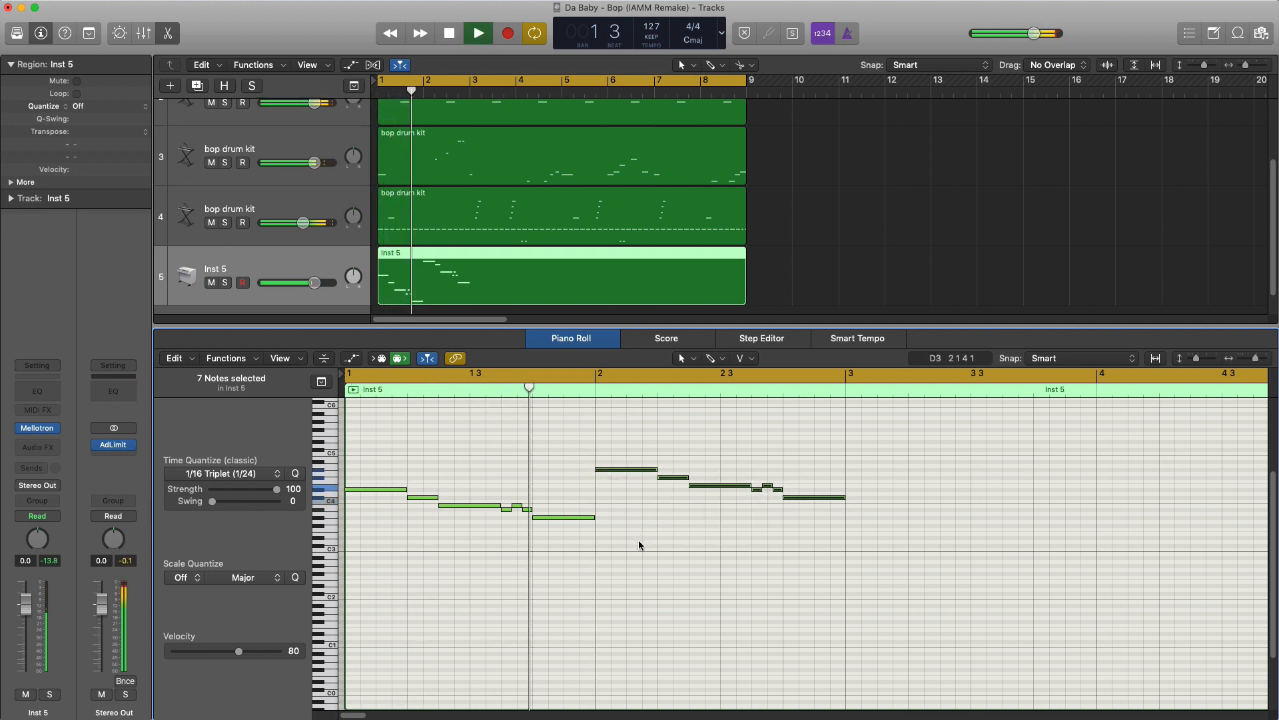
key("space")
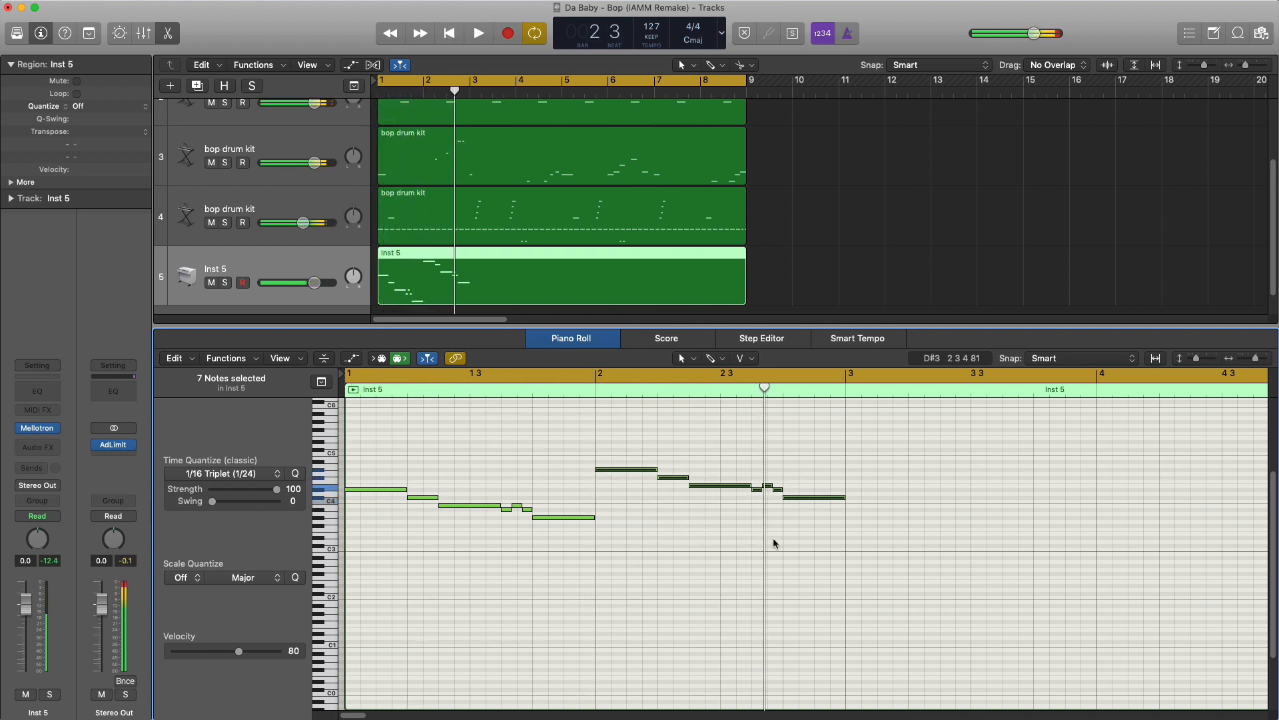
key("space")
key("space")
- Lower the second note of bar 2 to E4 and the third to D#4, and play back the phrase
left_click_drag(674, 478, 711, 494)
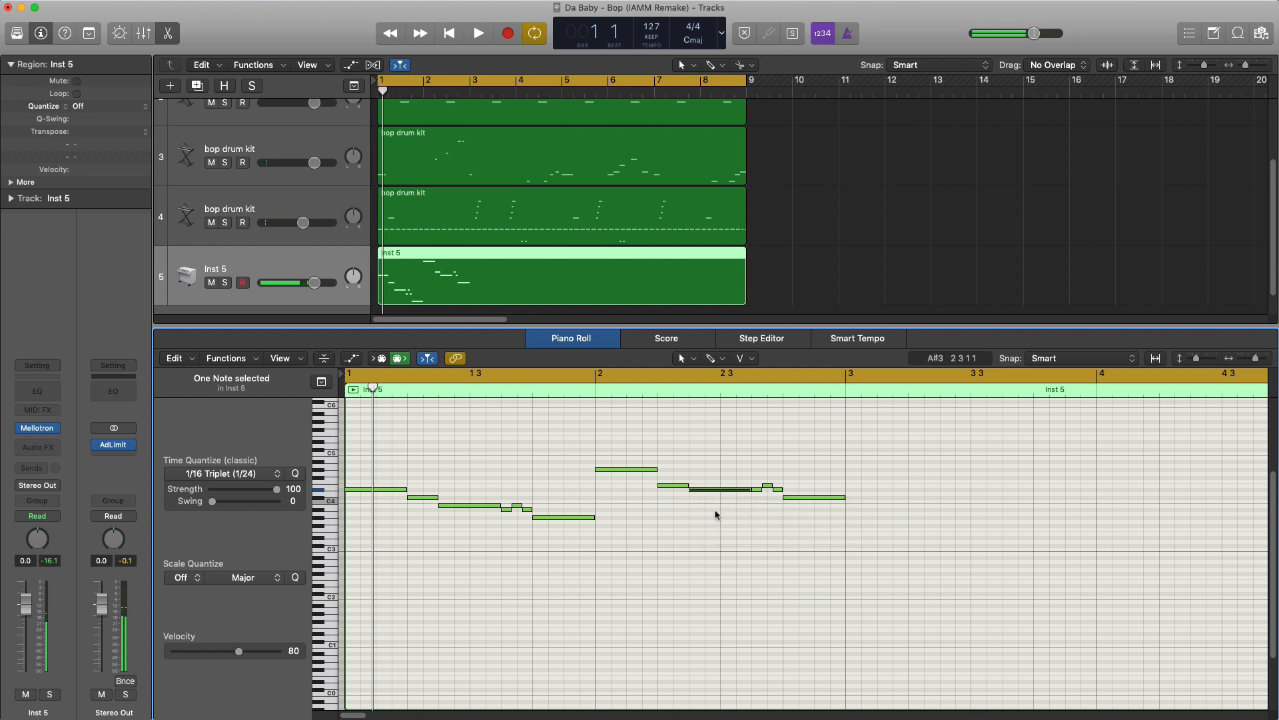
key("space")
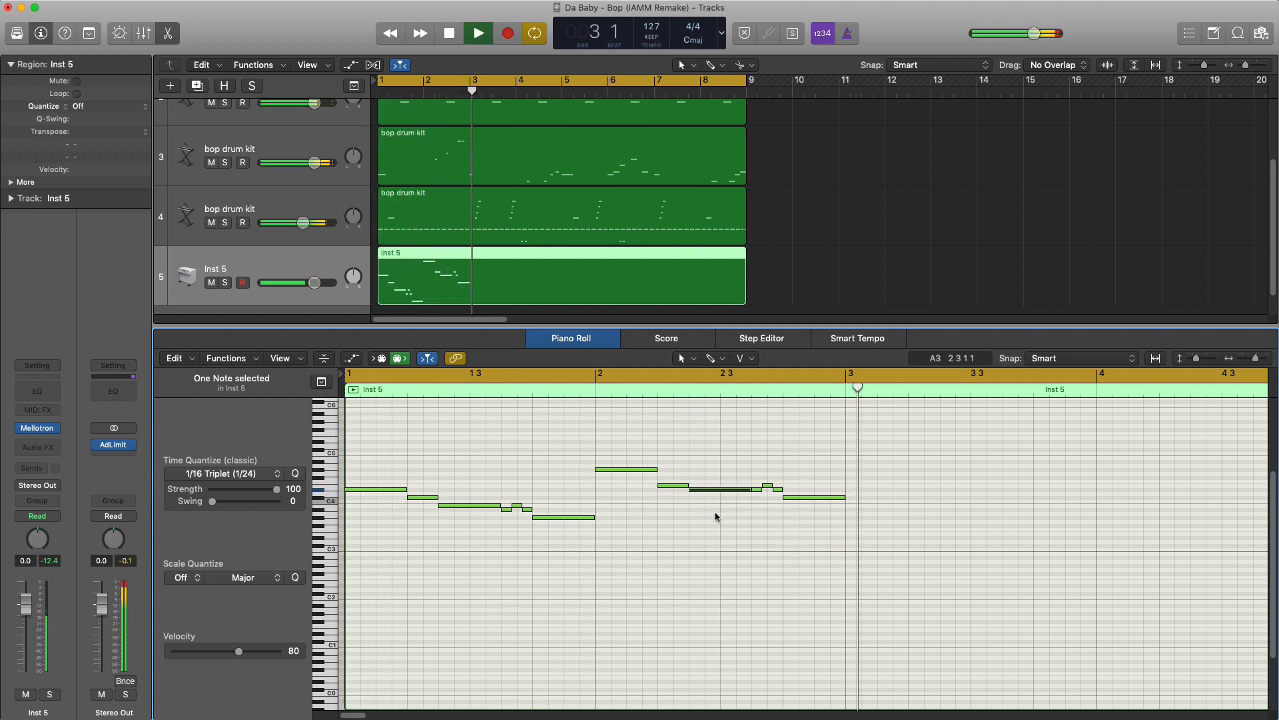
key("space")
- Replace the last note of bar 2 with a dotted-eighth B3 on beat 4 followed by a sixteenth A#3, and play back
left_click(790, 537)
left_click_drag(797, 498, 823, 507)
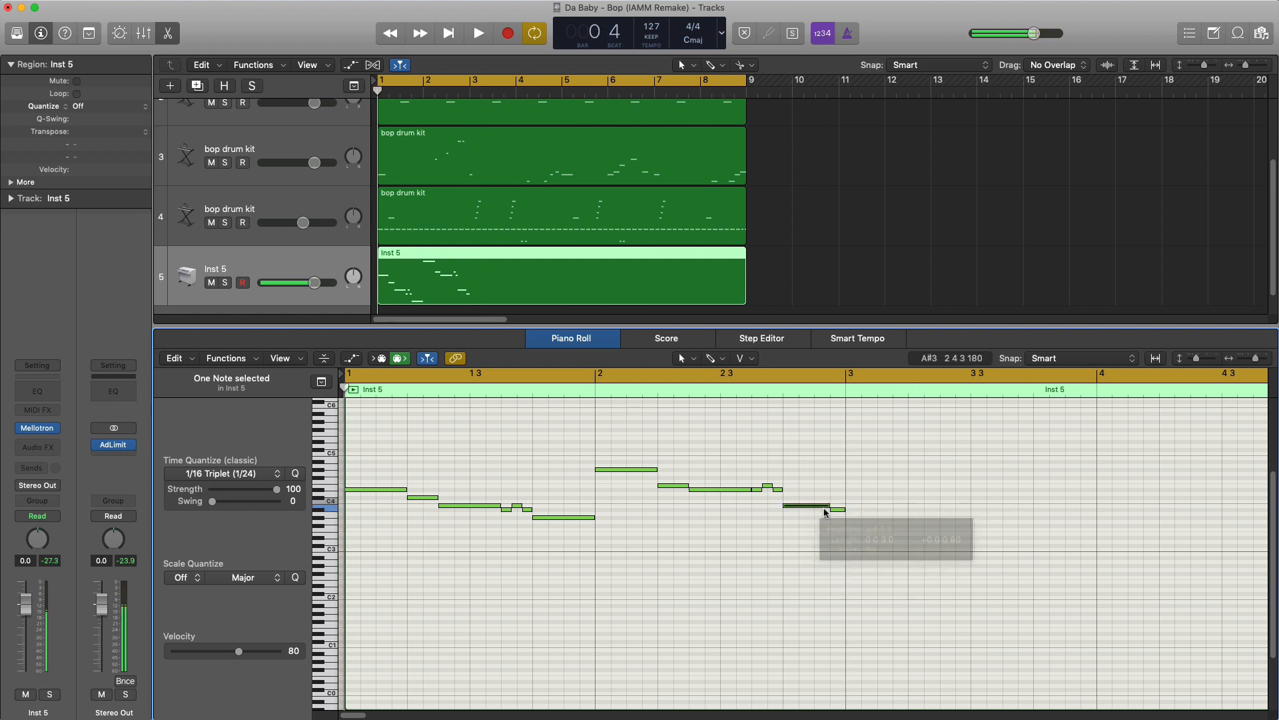
key("space")
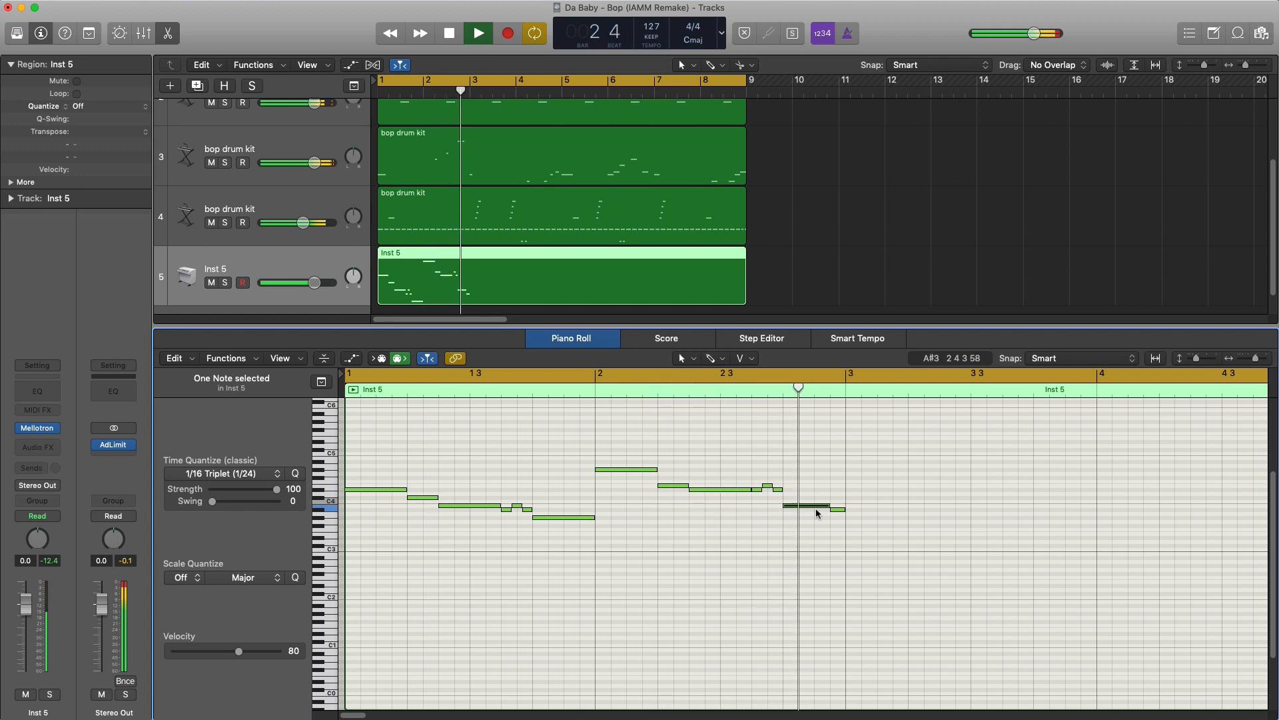
key("space")
- Lengthen bar 2's E4 to a quarter note, shorten the following D#4 to start on beat 3, and play back
left_click_drag(691, 491, 717, 495)
key("space")
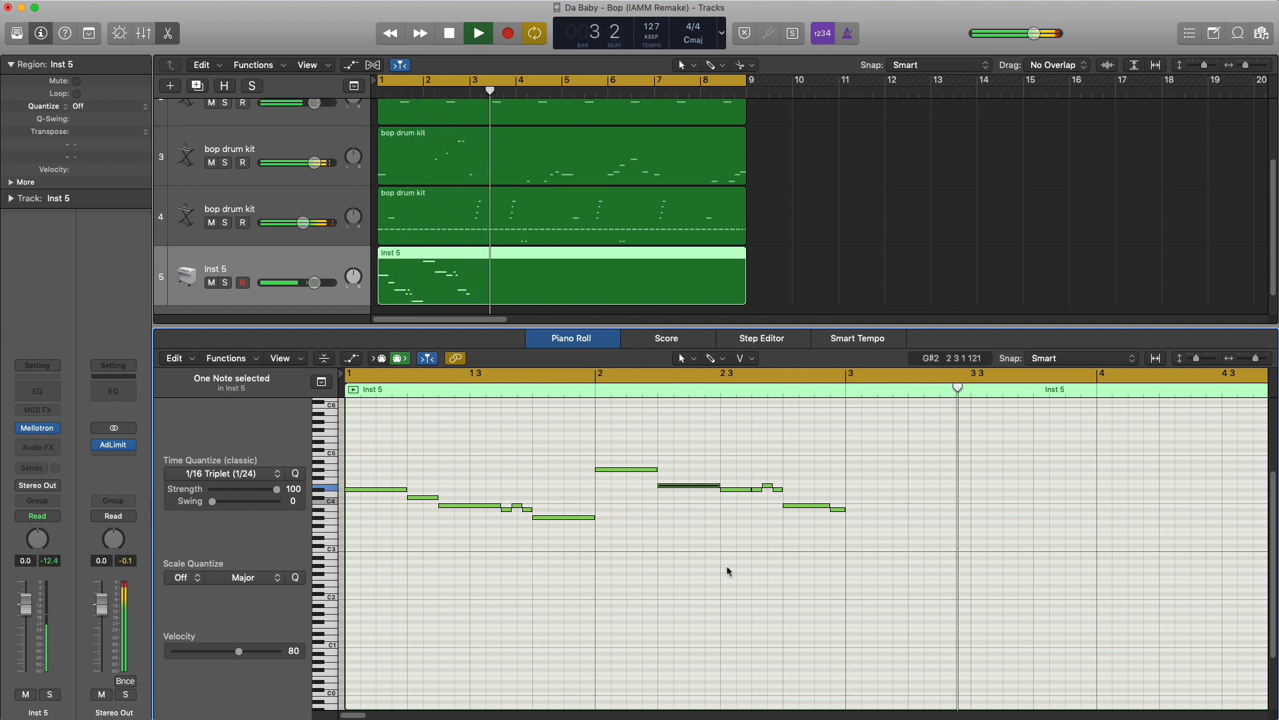
key("space")
scroll(728, 572, "down", 2)
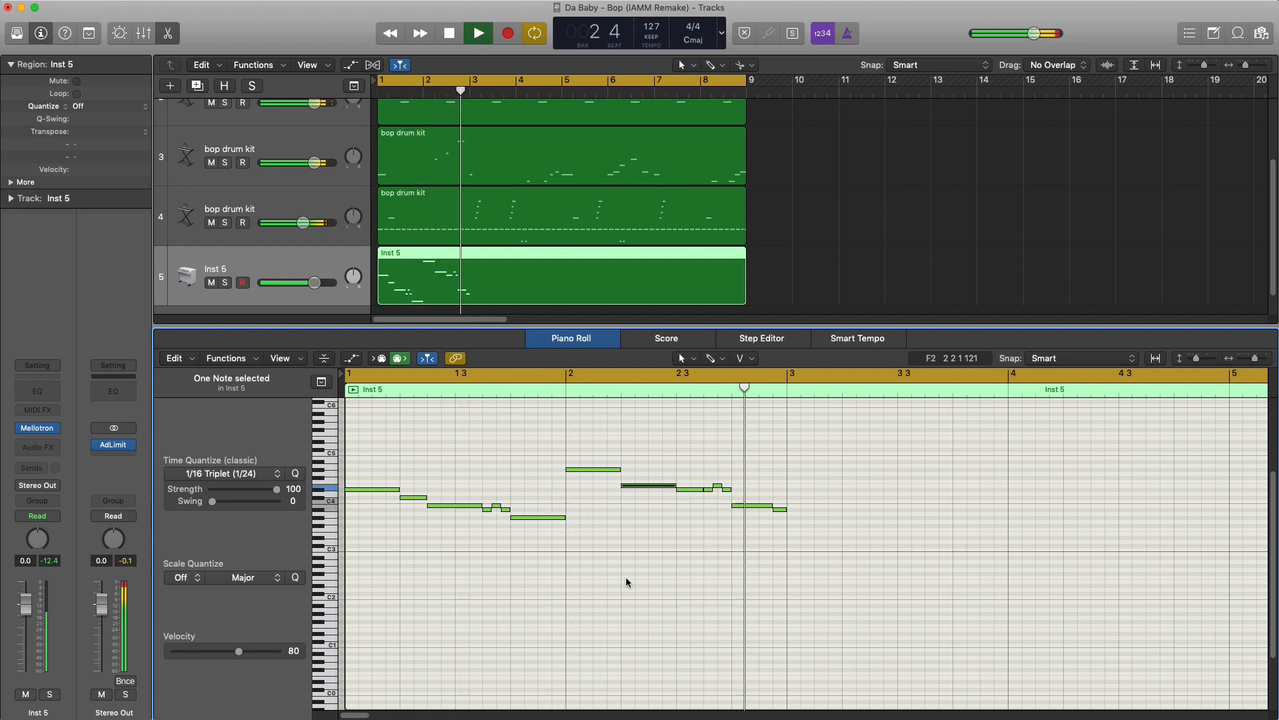
key("space")
- Copy the seven-note phrase of bar 1 to bar 3 at the same pitches and play back the melody
left_click_drag(593, 552, 841, 497)
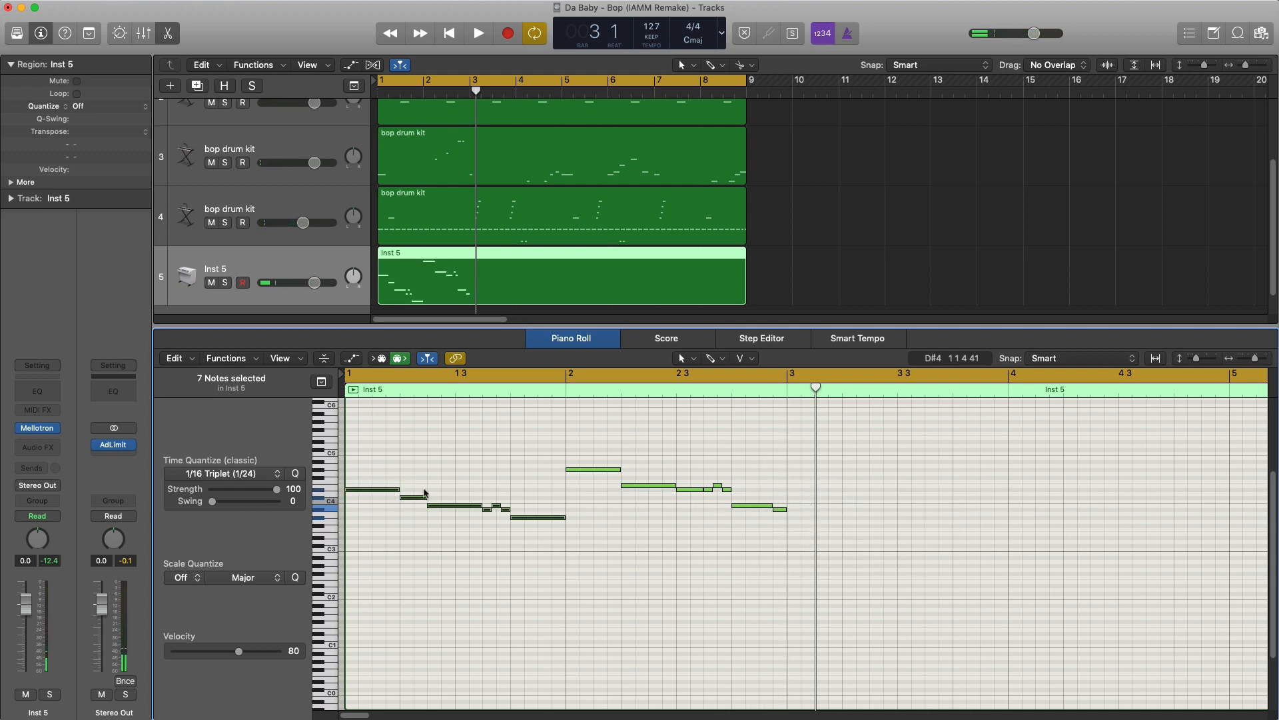
left_click_drag(425, 493, 829, 509)
key("space")
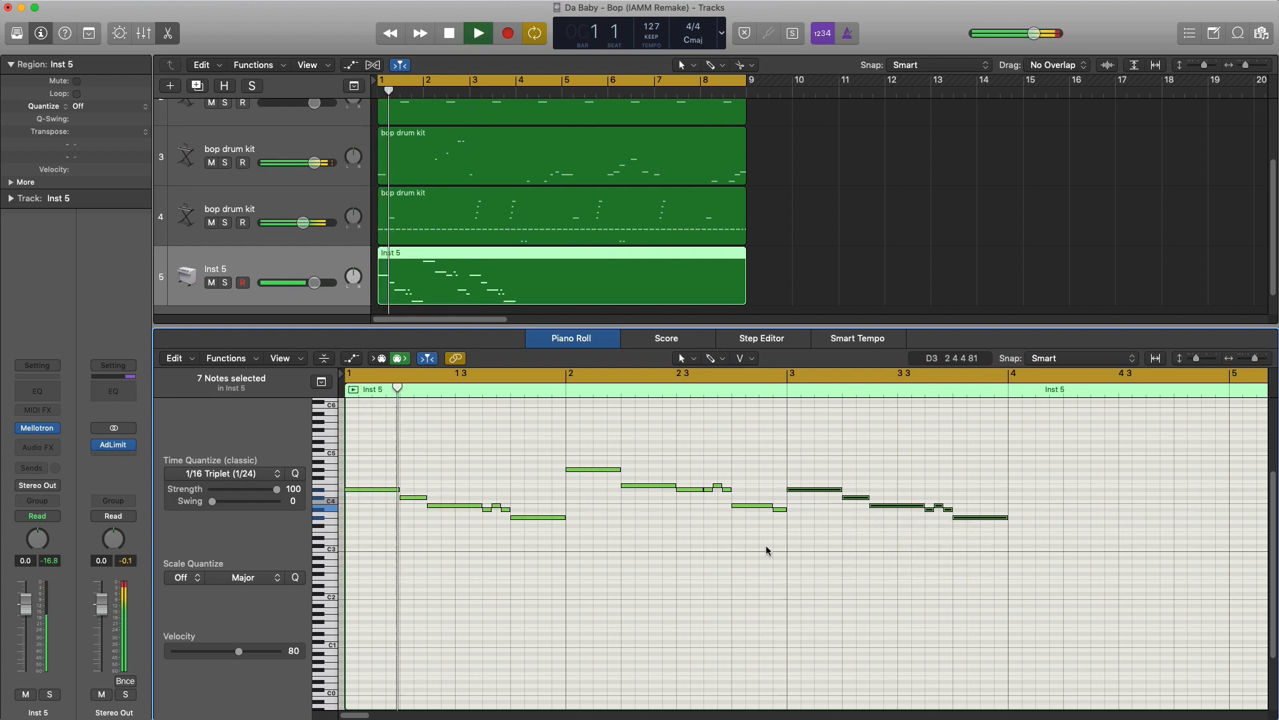
left_click(689, 568, "ctrl+alt")
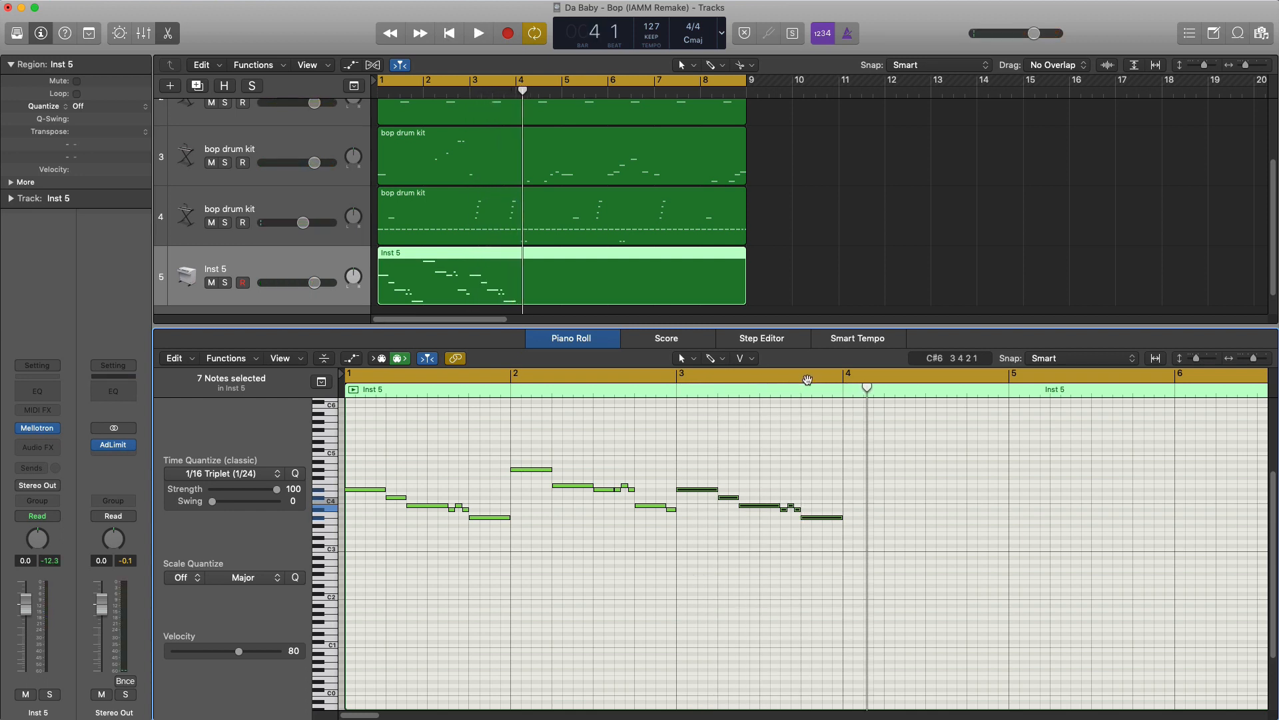
- Draw a quarter-note B3 at the start of bar 4, copy bar 3's three triplet notes to beat 2 a semitone lower, and play back
left_click(846, 507)
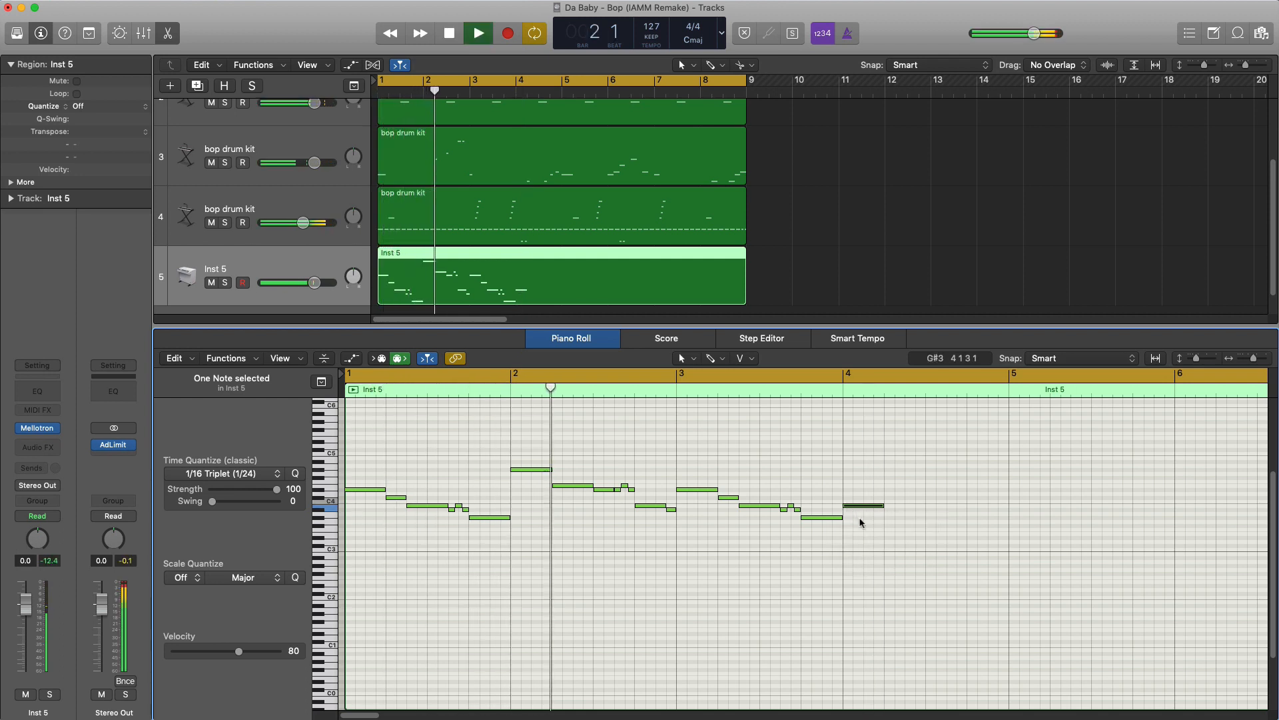
key("space")
left_click(797, 517)
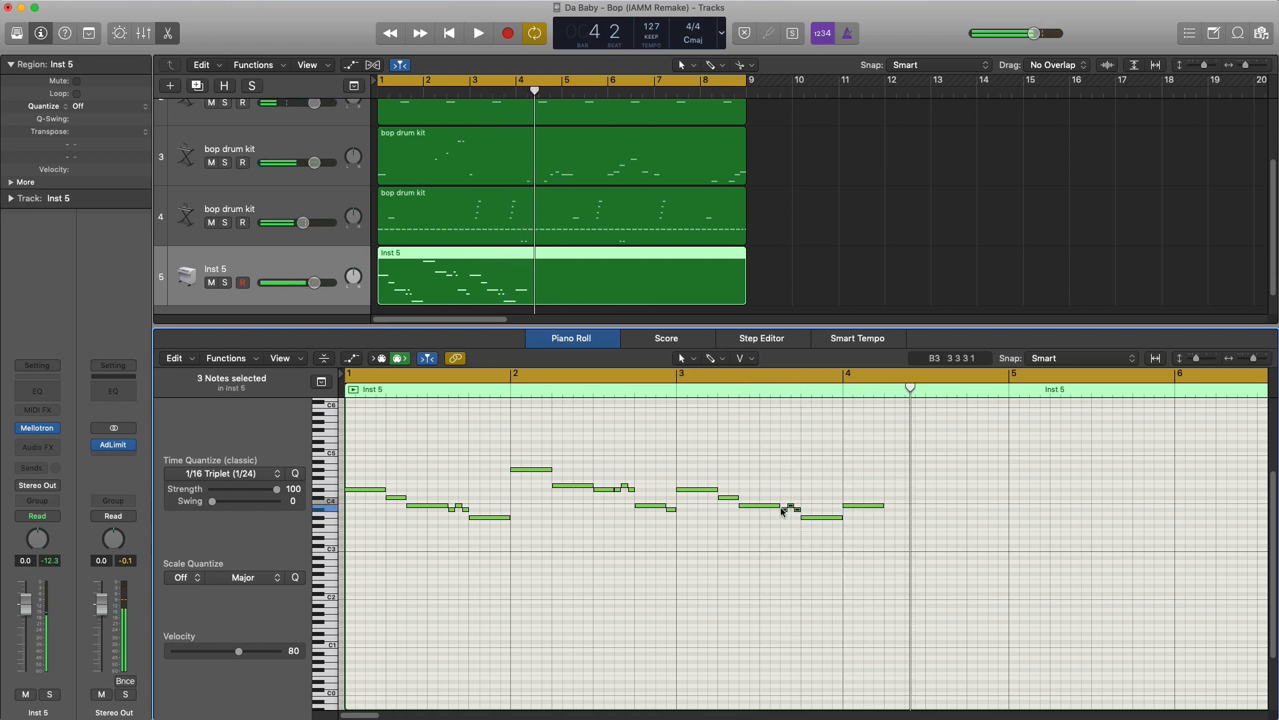
left_click_drag(783, 515, 891, 513)
key("space")
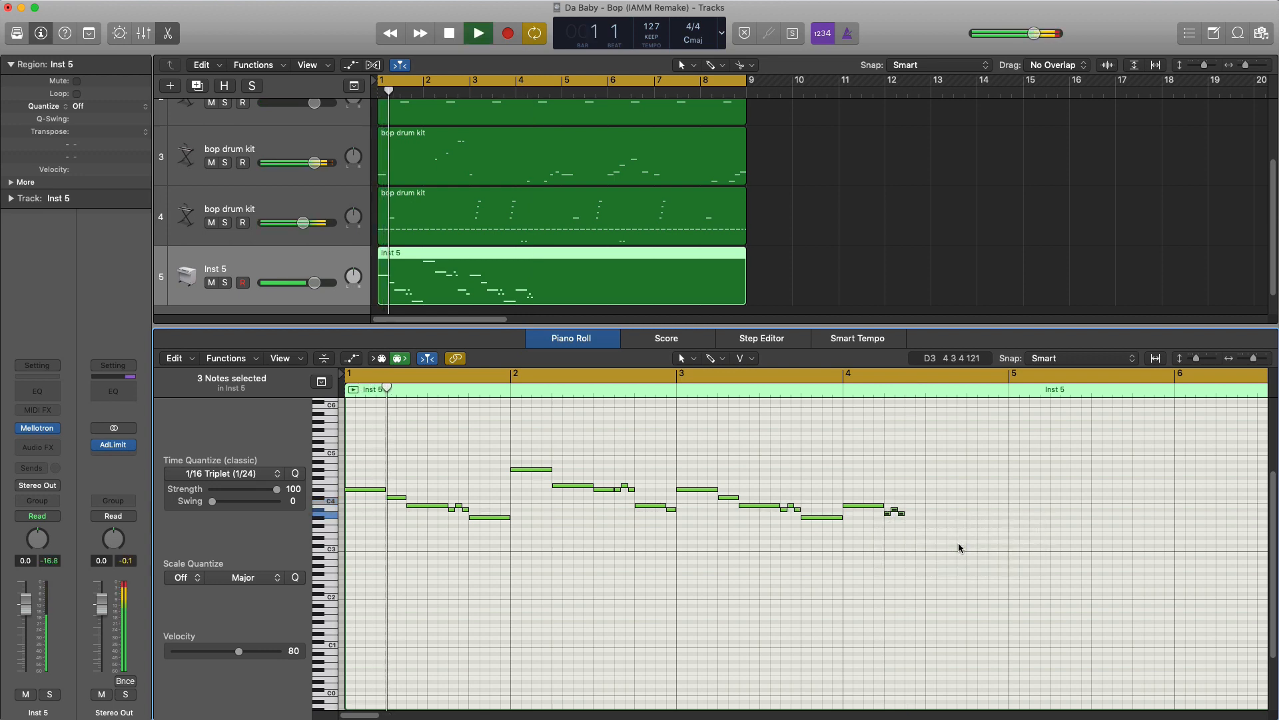
key("space")
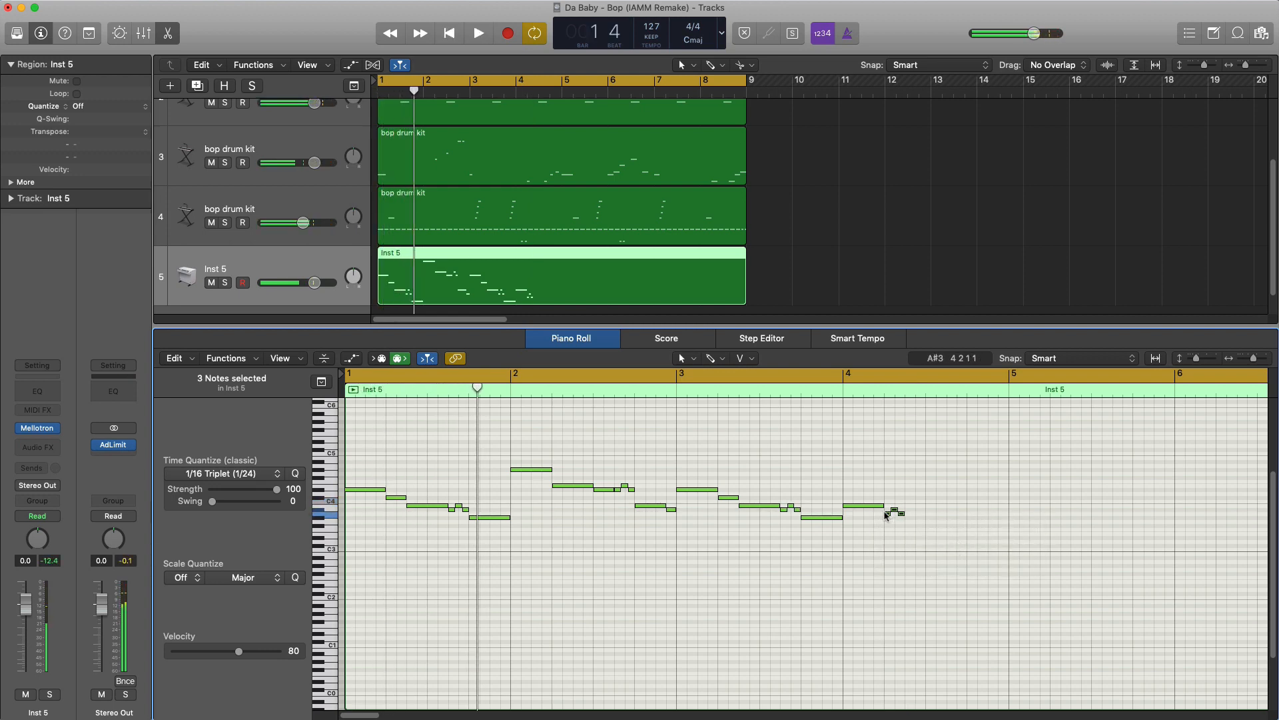
- Move bar 4's three triplet notes an eighth note later and lengthen the B3 to meet them
left_click_drag(886, 515, 905, 509)
left_click(887, 509)
key("space")
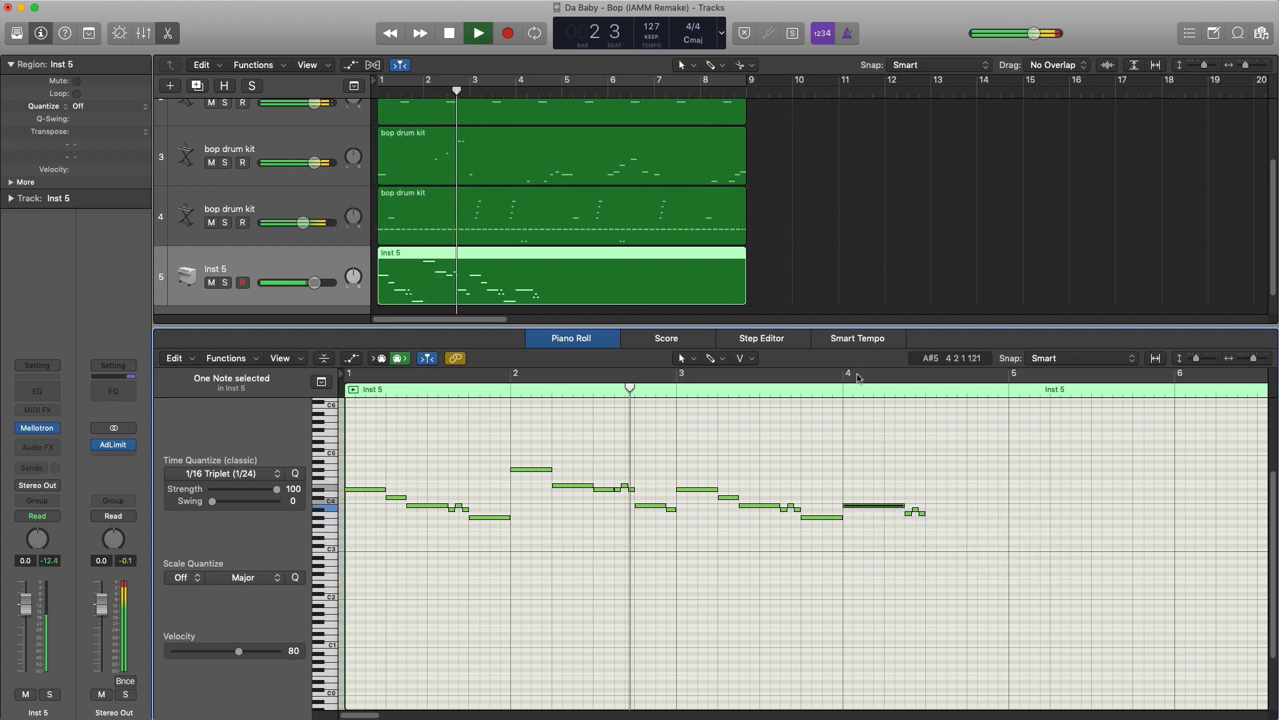
- Set the cycle range to bar 4 for playback and raise the bar's three triplet notes by one semitone to A#3, B3, A#3
left_click_drag(859, 377, 995, 383)
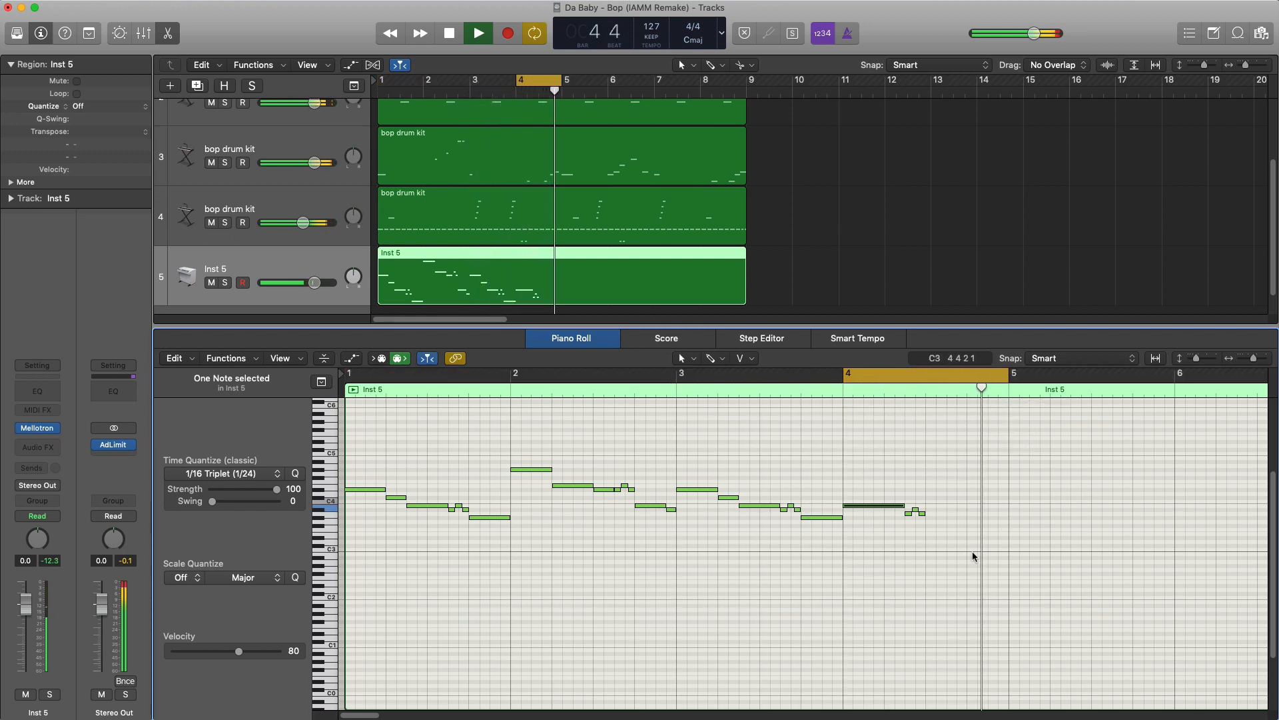
key("space")
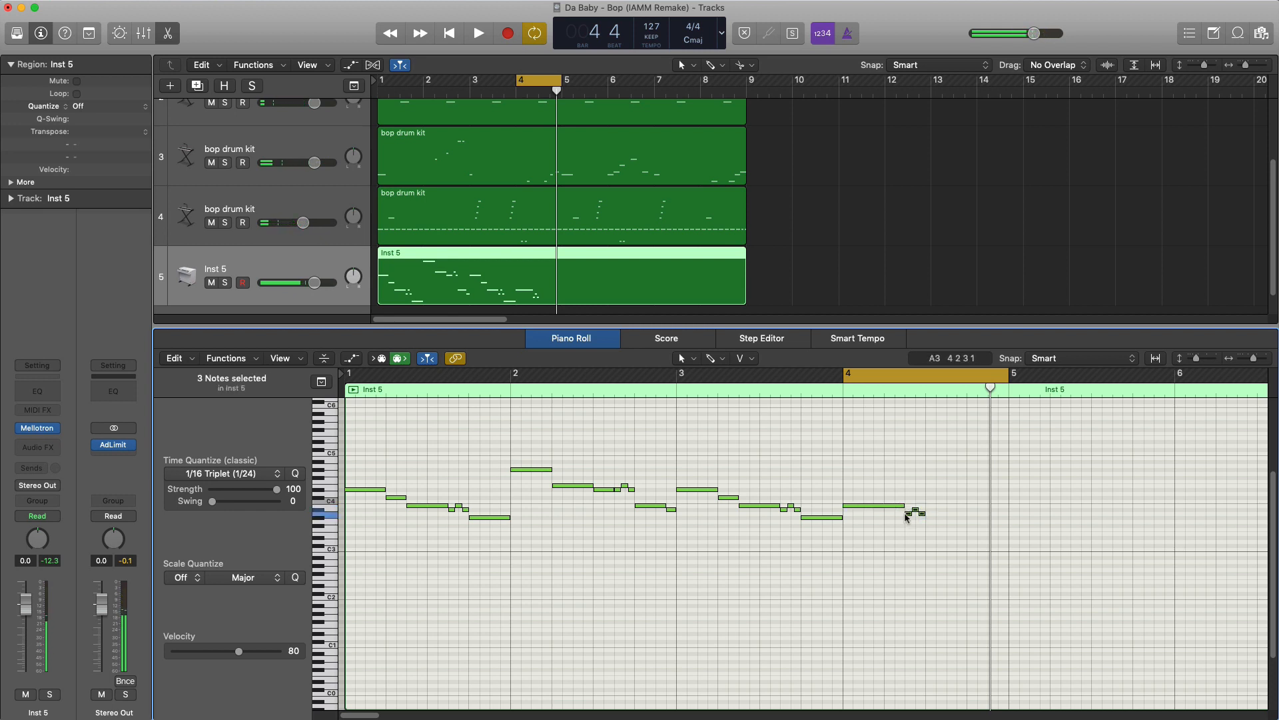
left_click_drag(907, 517, 960, 533)
- Draw a quarter-note G#3 on beat 3 of bar 4 and play back the bar
left_click(928, 517, "super")
key("space")
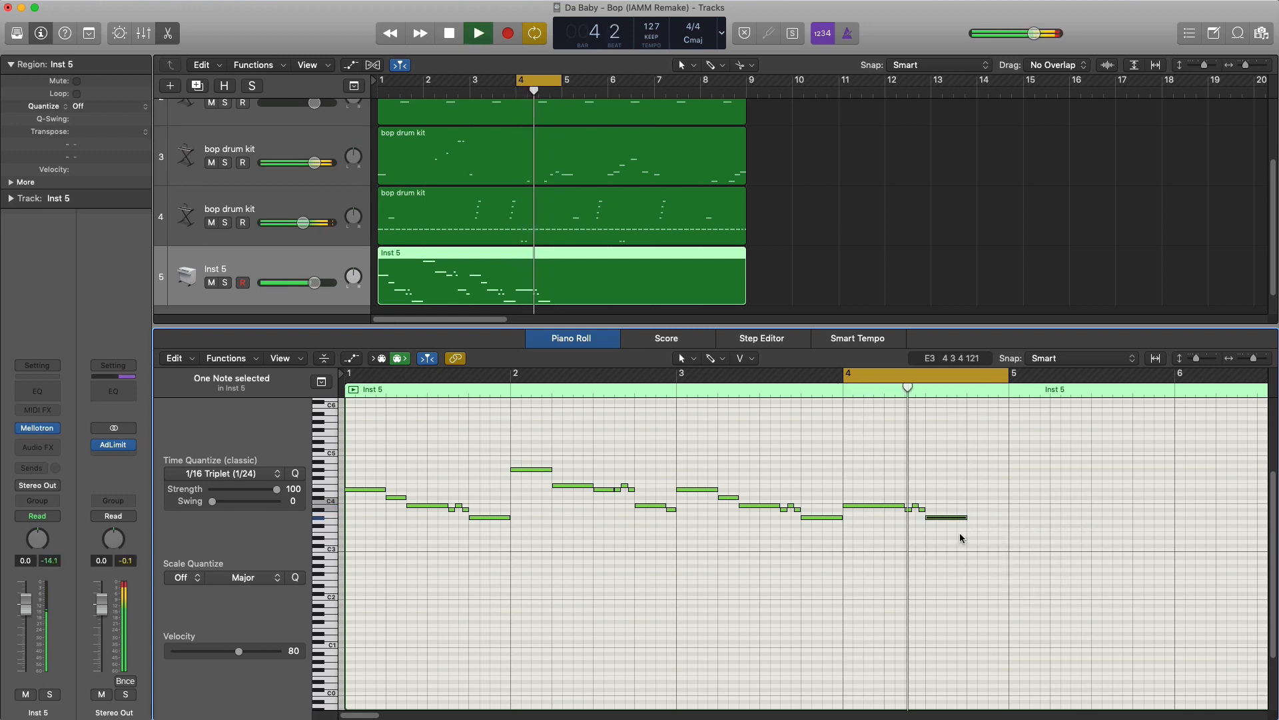
key("space")
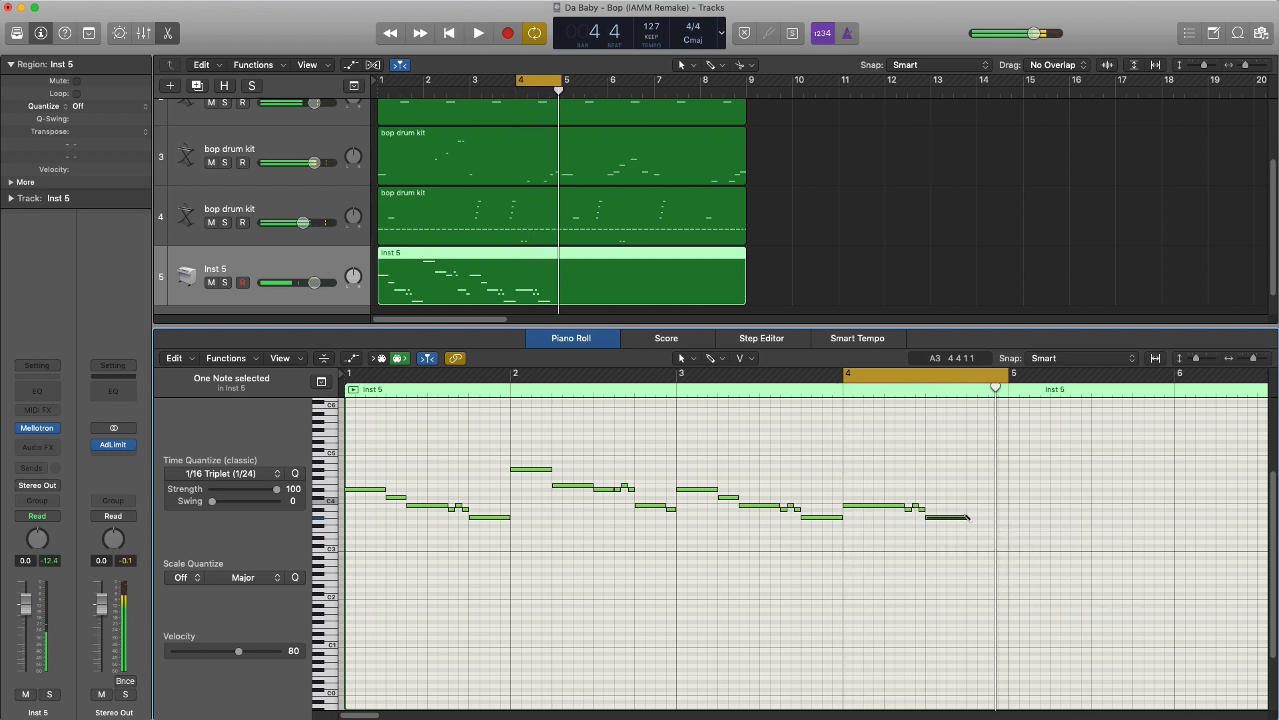
- Fill beat 4 of bar 4 with an eighth-note A#3, a sixteenth B3 and a sixteenth C#4
left_click(967, 510, "super")
left_click_drag(1000, 509, 988, 509)
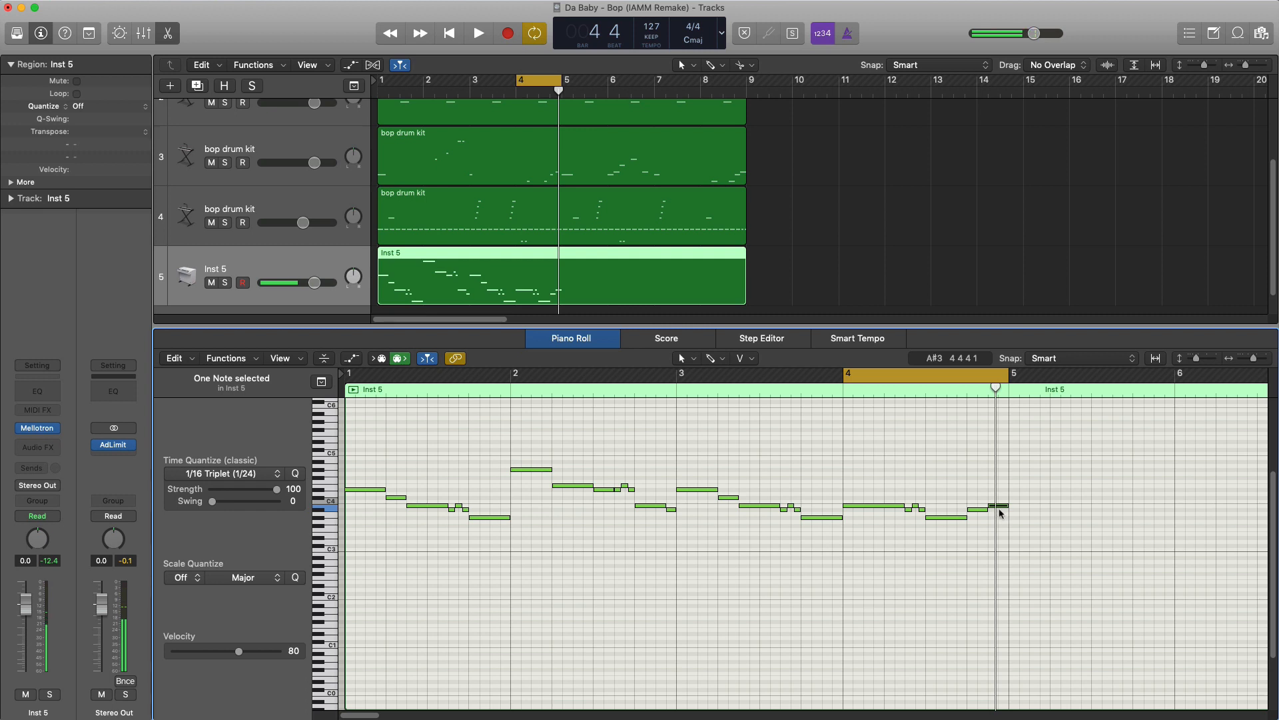
left_click_drag(1006, 505, 996, 505)
left_click(1000, 497, "super")
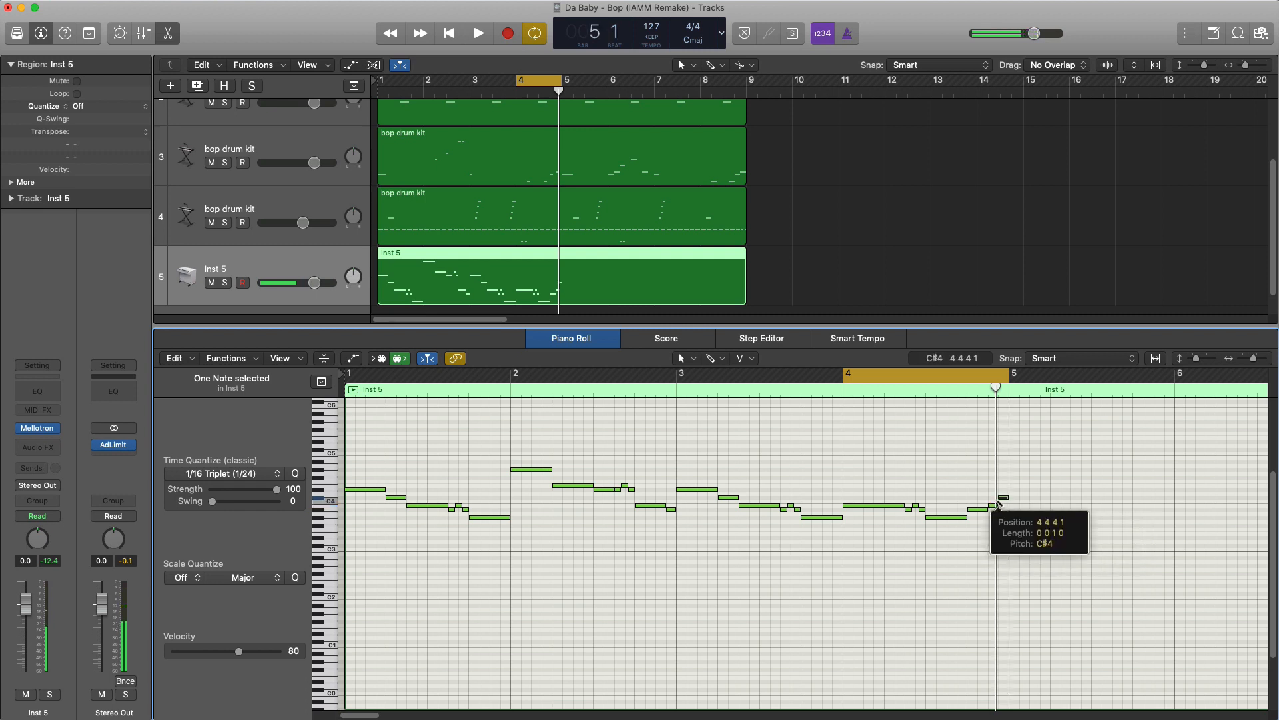
- Play back bar 4 of the Inst 5 melody to check its last notes
key("space")
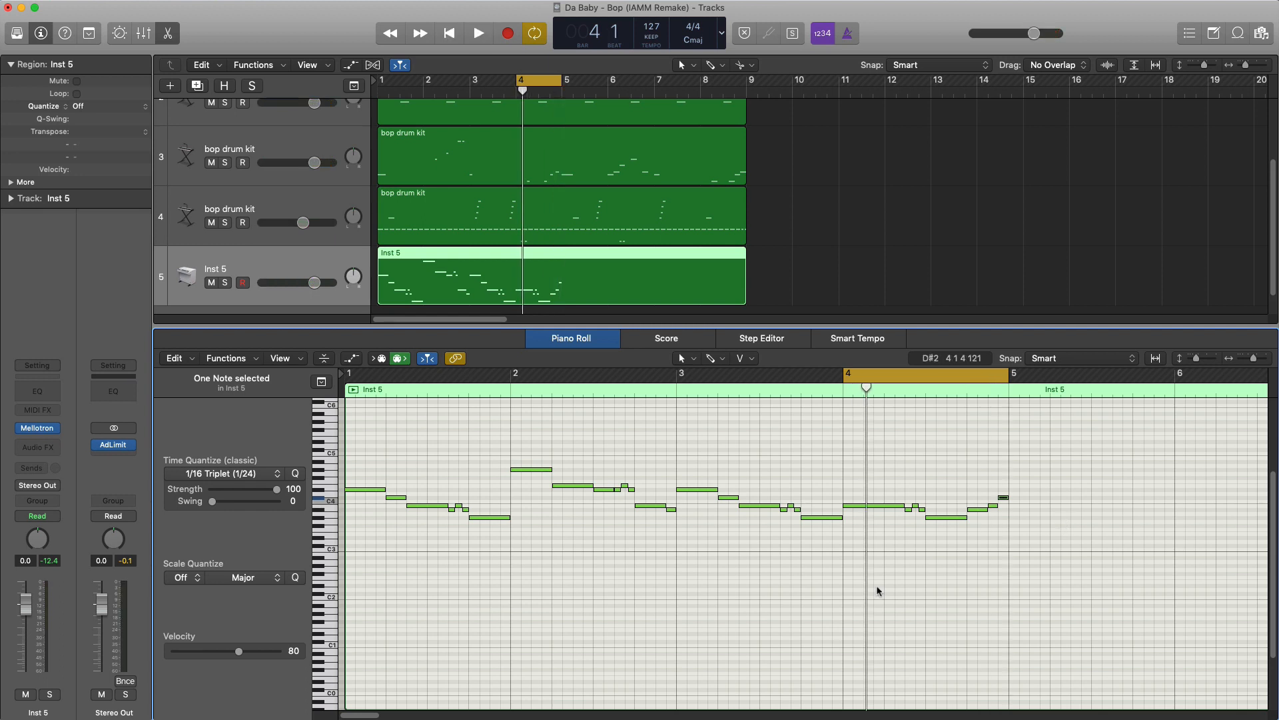
left_click(899, 586)
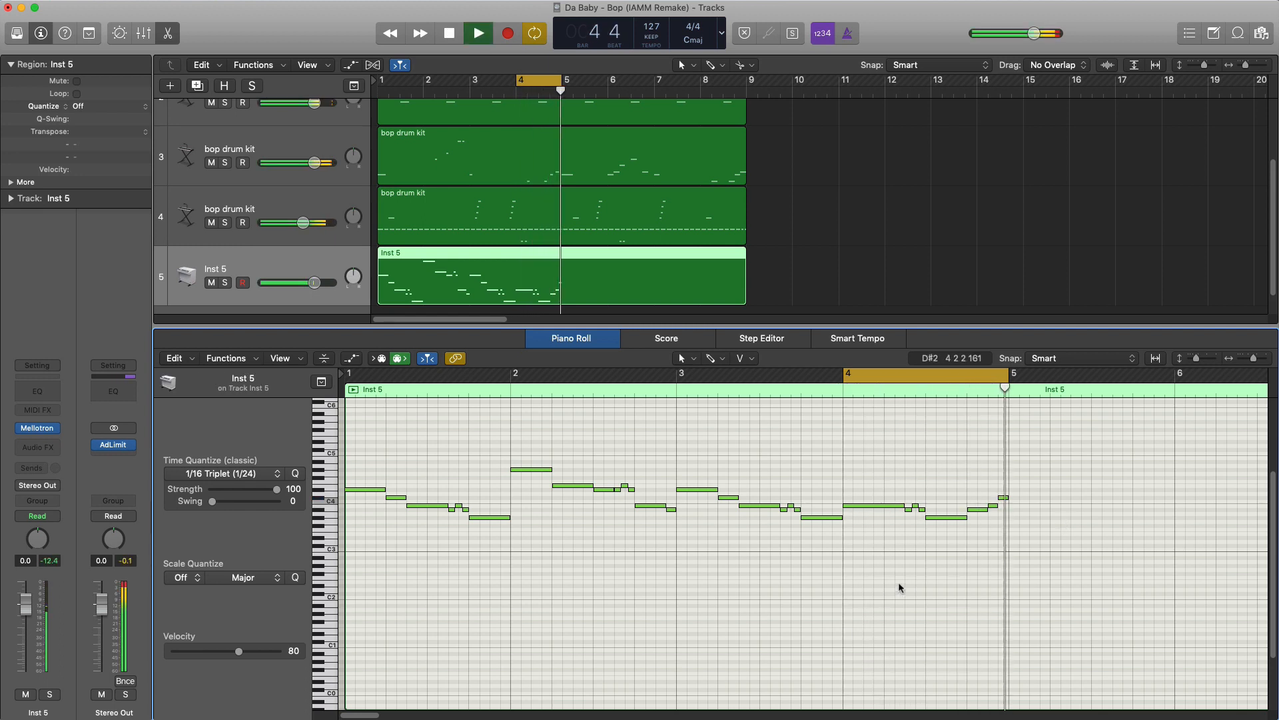
key("space")
- Set the cycle range to bars 1–4 and repeat all of the melody notes so they fill bars 5–8
left_click_drag(384, 88, 562, 85)
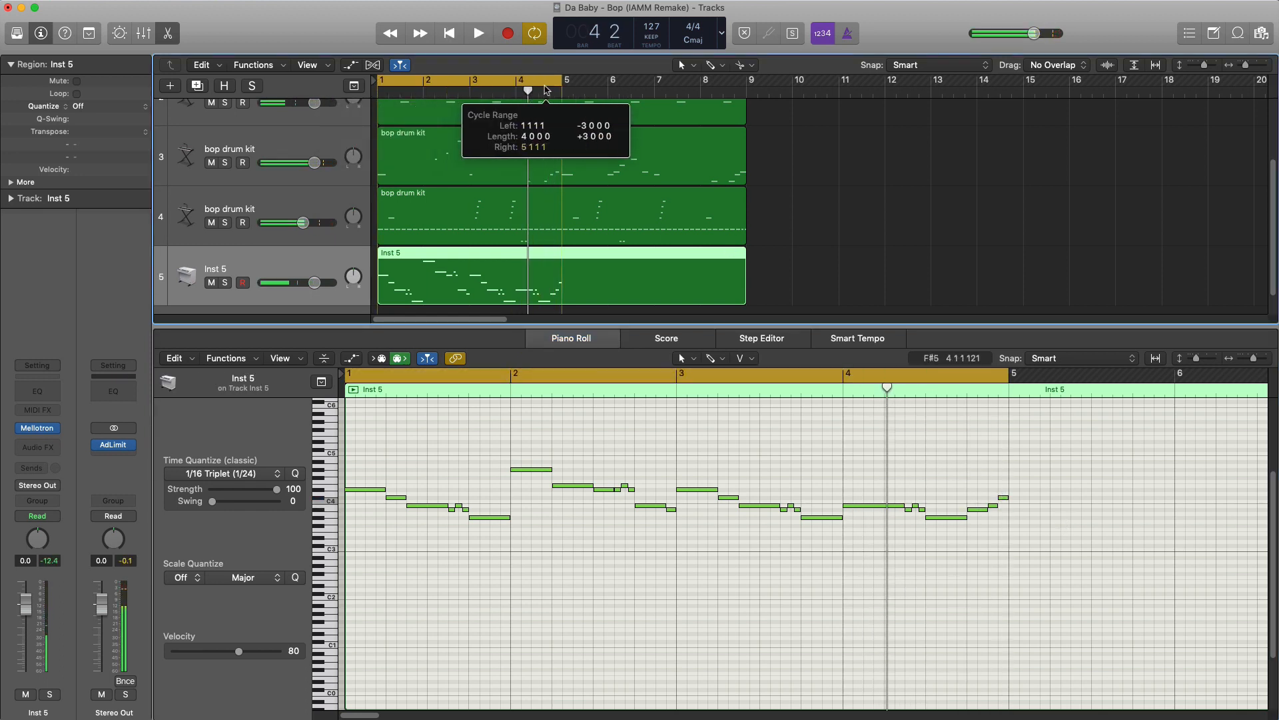
left_click(665, 477, "ctrl+alt")
left_click_drag(852, 564, 346, 432)
key("super+r")
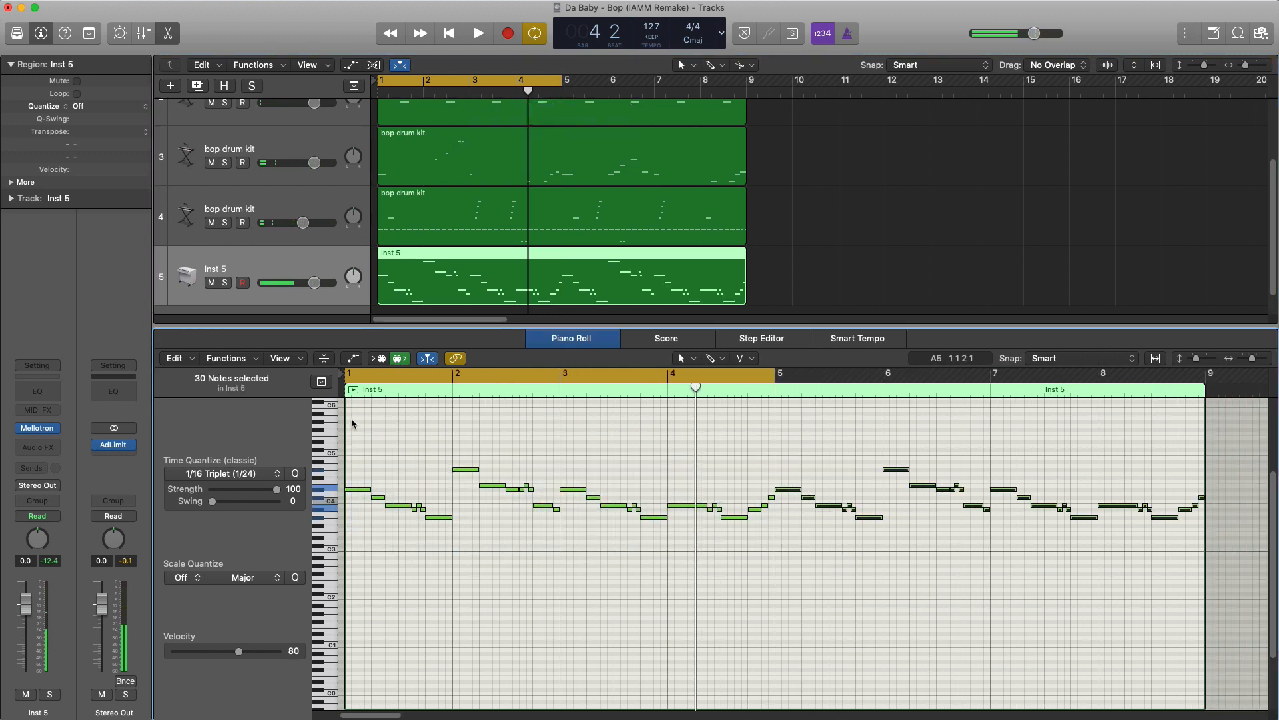
- Extend the cycle range to bars 1–8 and lower the Inst 5 track's volume to -3.5 dB during playback
left_click(407, 83)
left_click_drag(385, 85, 759, 109)
key("space")
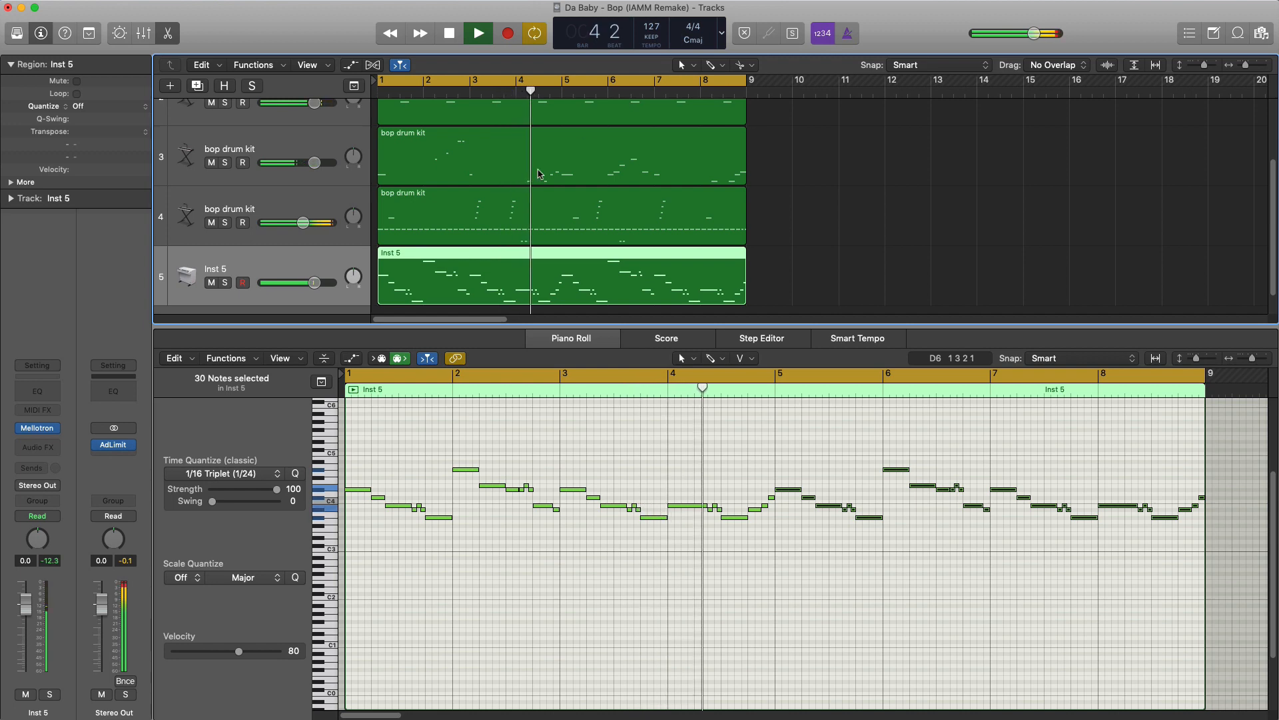
left_click_drag(312, 285, 304, 283)
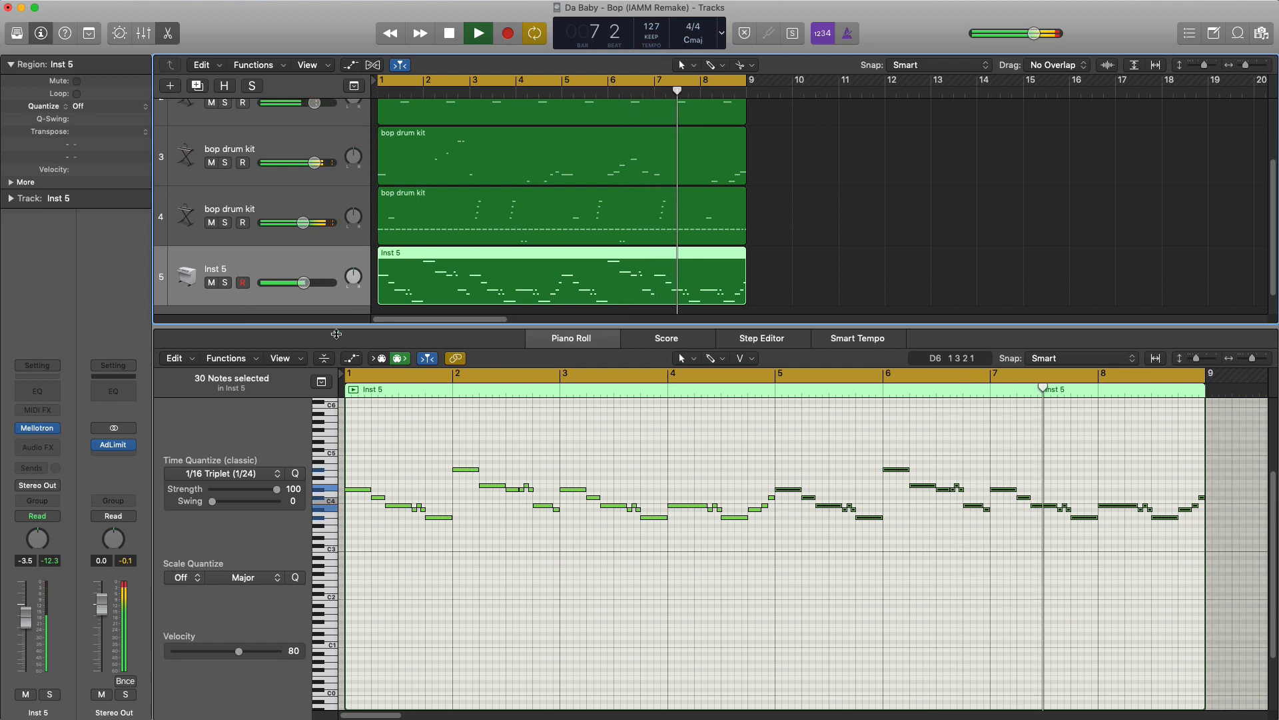
key("space")
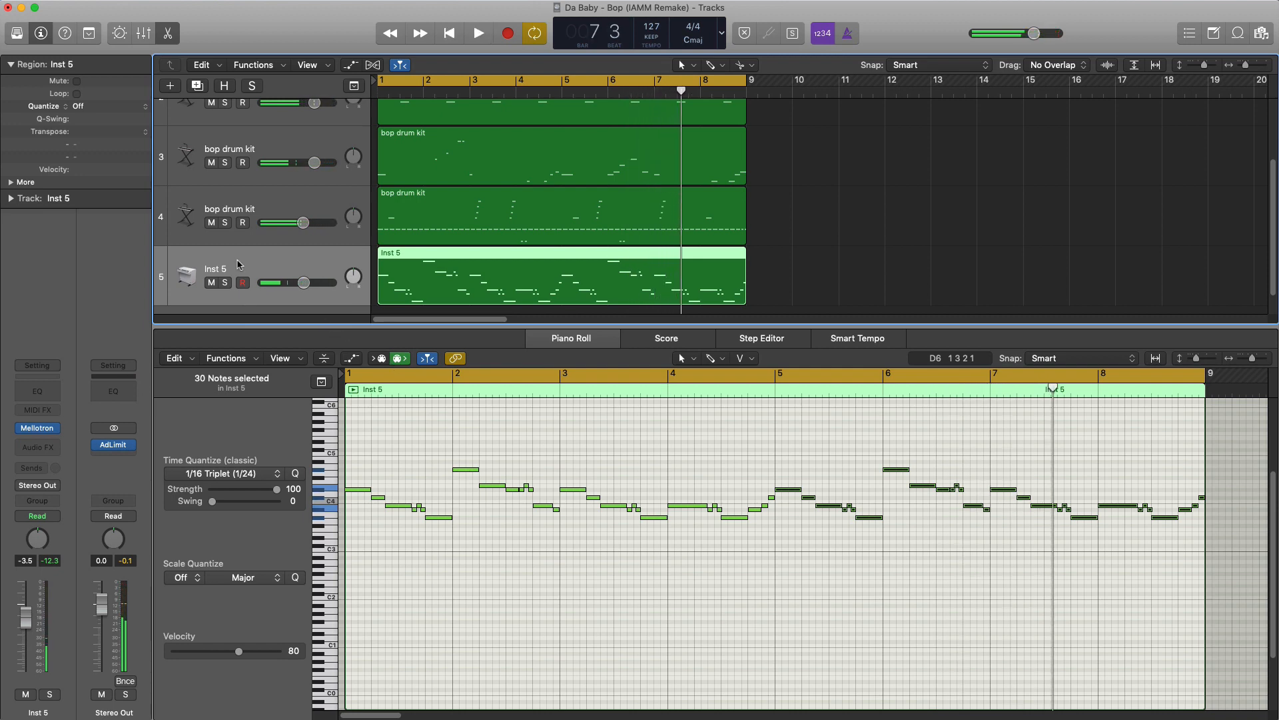
- Add a Channel EQ with a 24 dB/Oct low cut at 475 Hz to Inst 5 and lower its volume to -4.2 dB
left_click(50, 393)
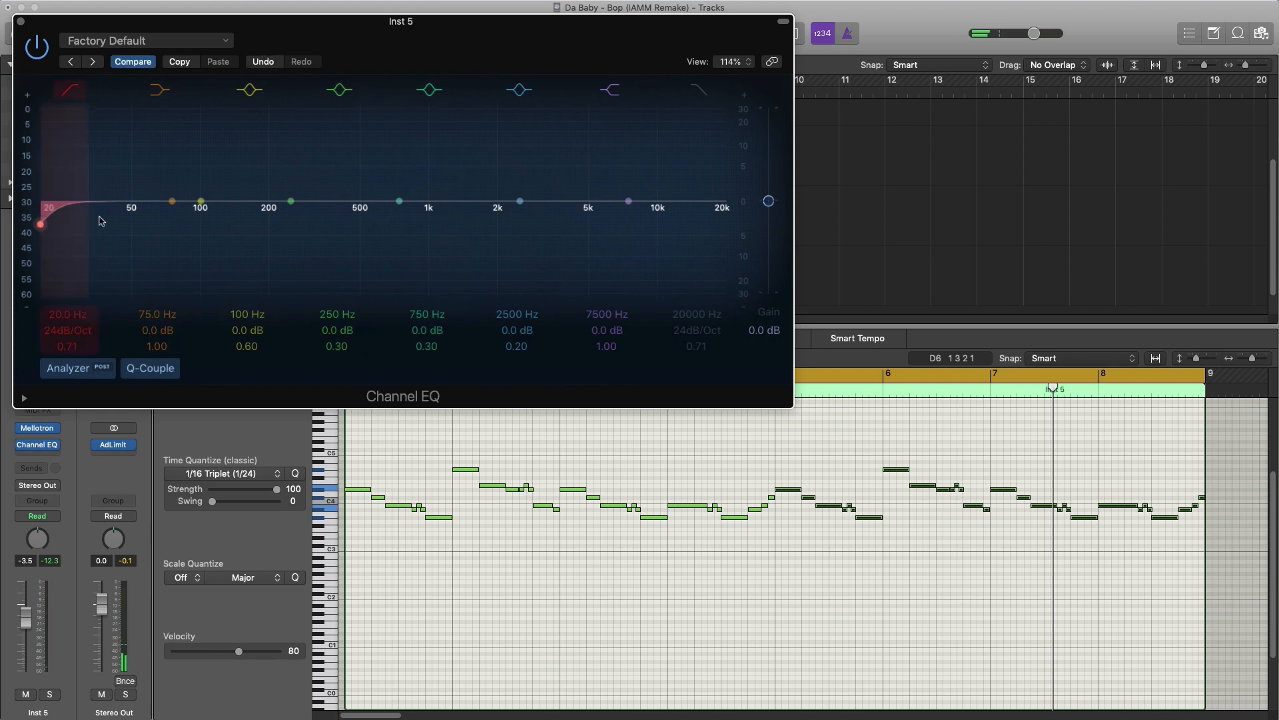
left_click_drag(64, 317, 65, 288)
key("space")
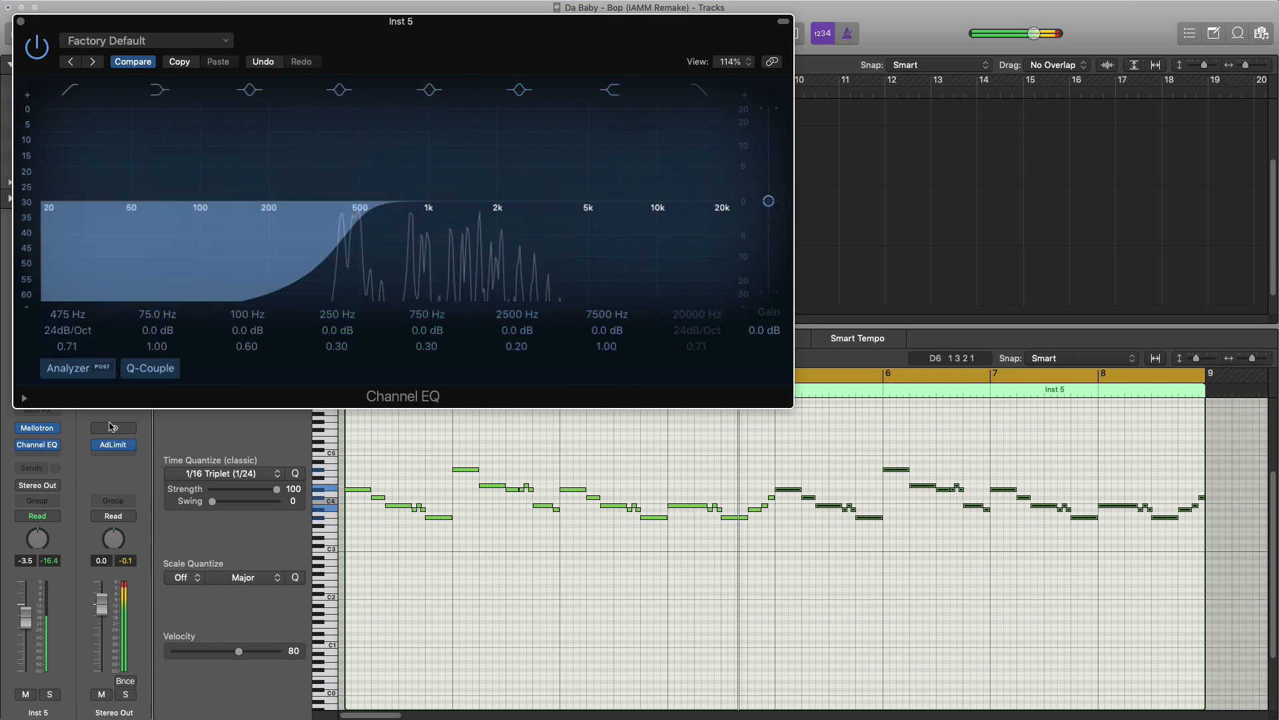
left_click(20, 22)
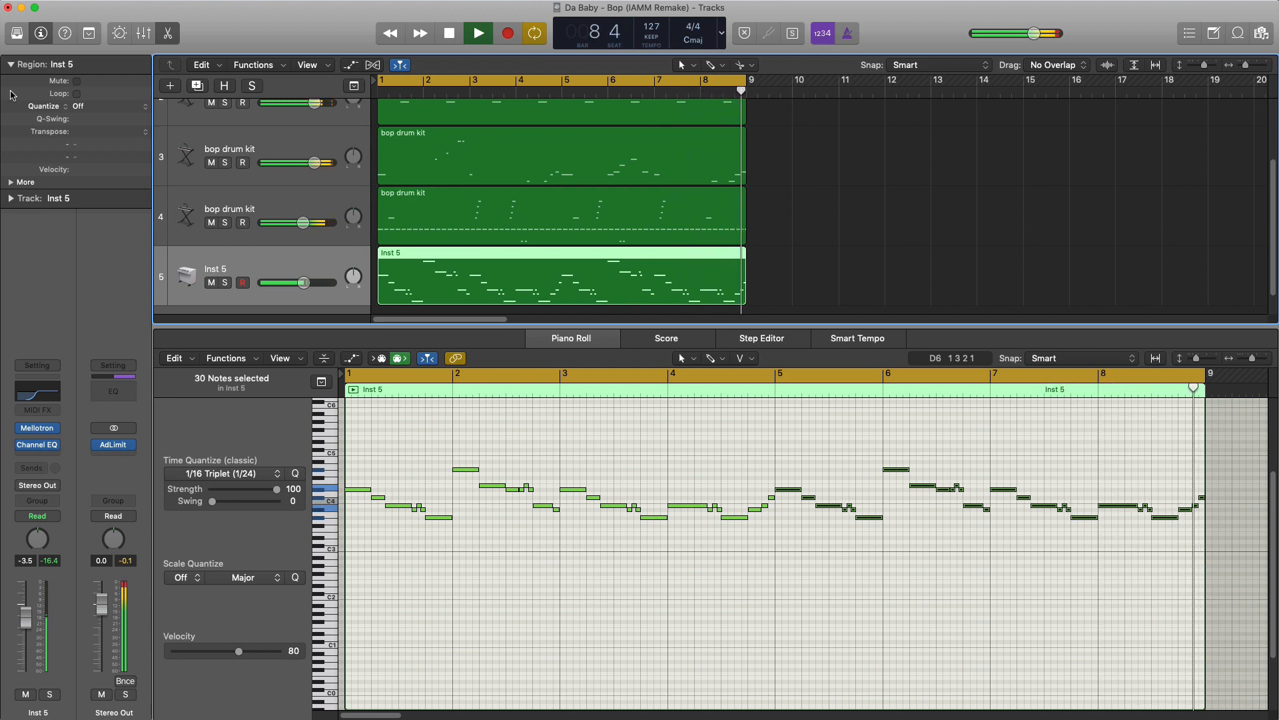
left_click_drag(307, 288, 303, 288)
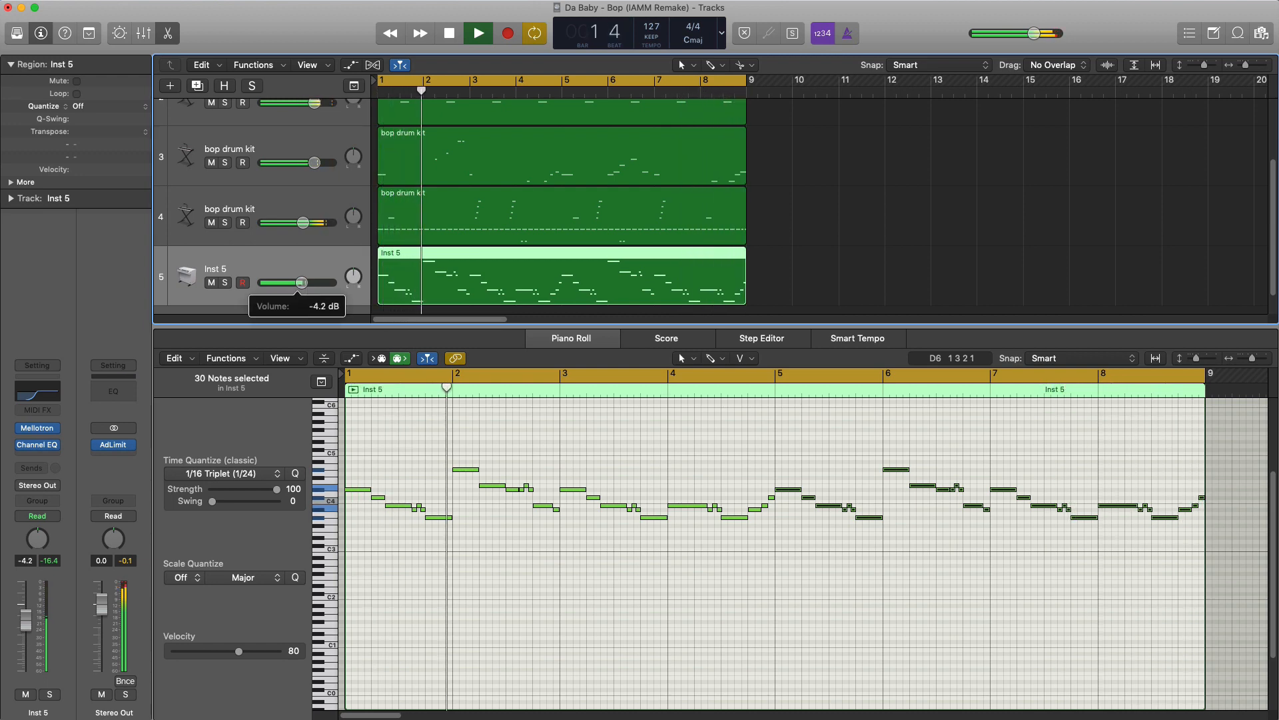
key("space")
- Close the Piano Roll and repeat the regions of all five tracks once so they fill bars 9–16
key("p")
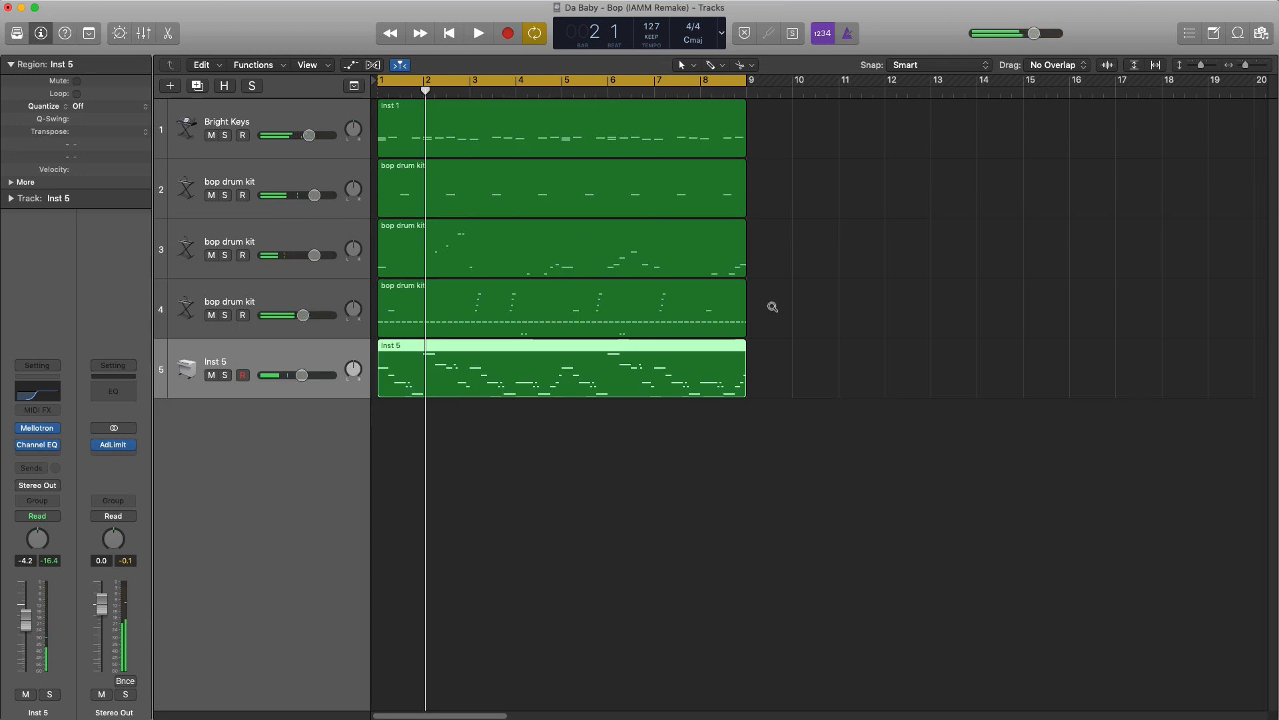
scroll(773, 307, "down", 5)
left_click_drag(722, 420, 447, 148)
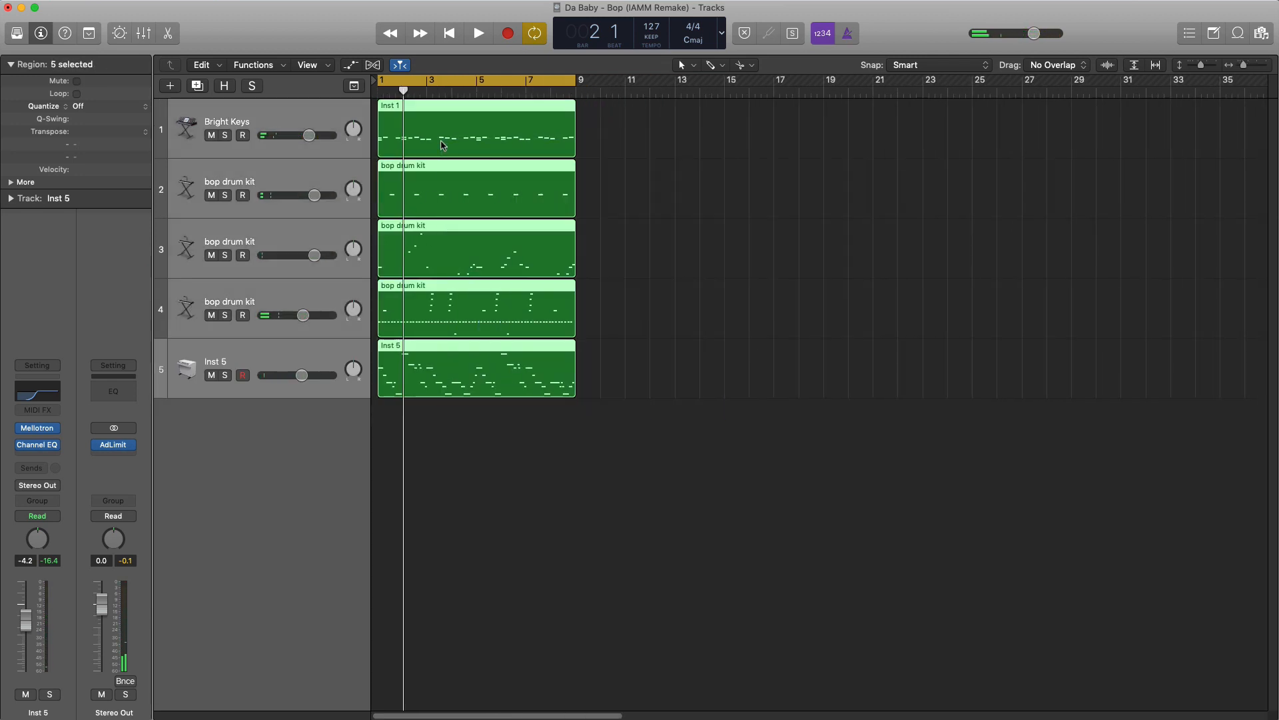
key("super+r")
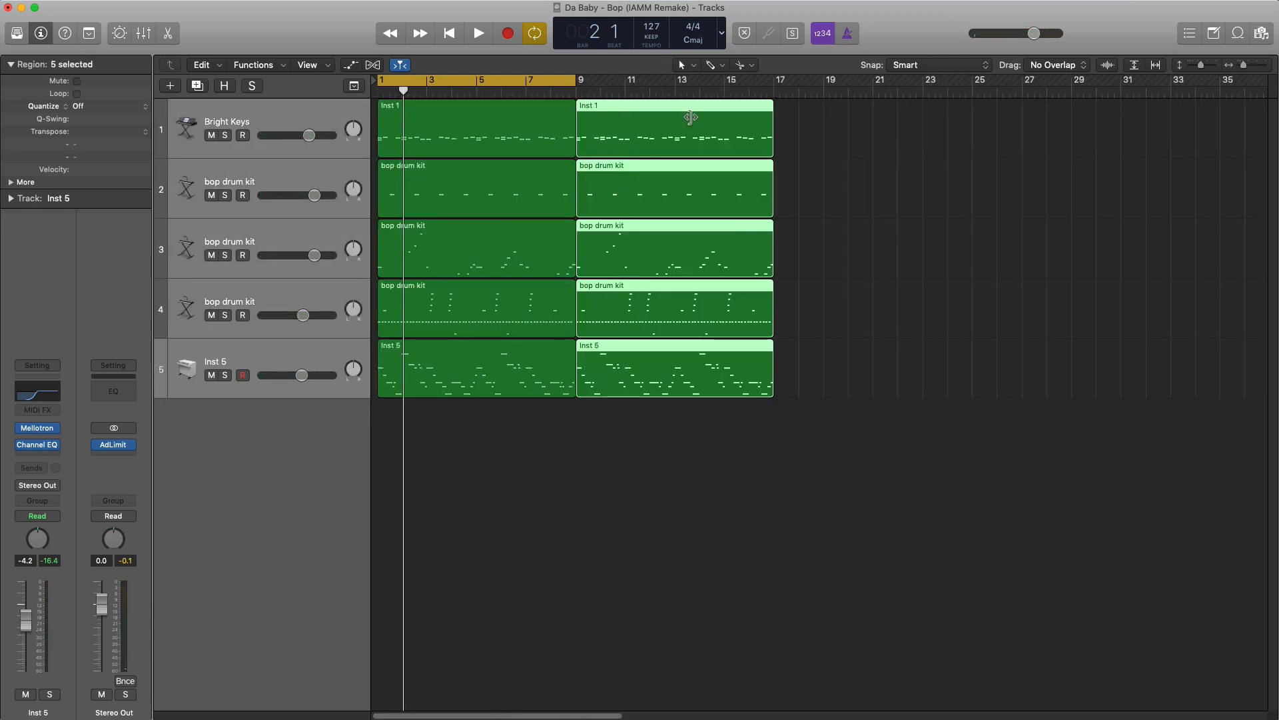
- Open the second Bright Keys region for note editing and set the cycle range to bars 9–12
left_click_drag(527, 82, 726, 83)
left_click(656, 139)
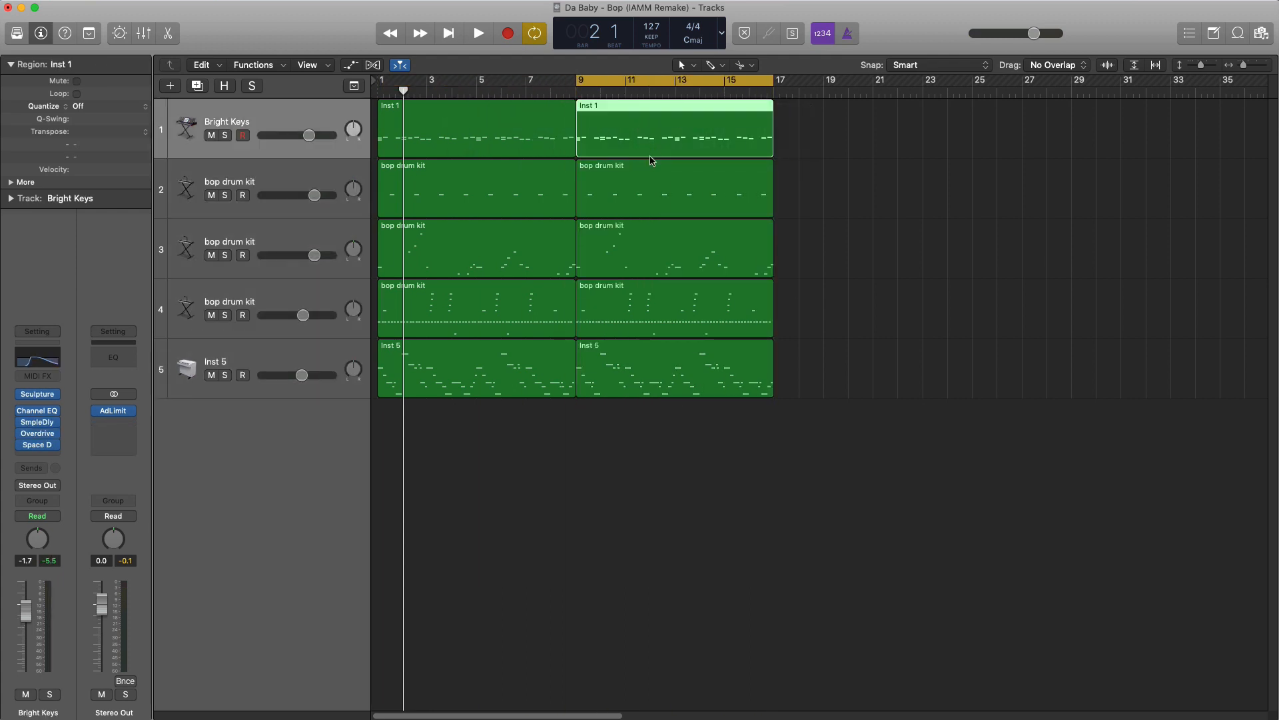
double_click(656, 149)
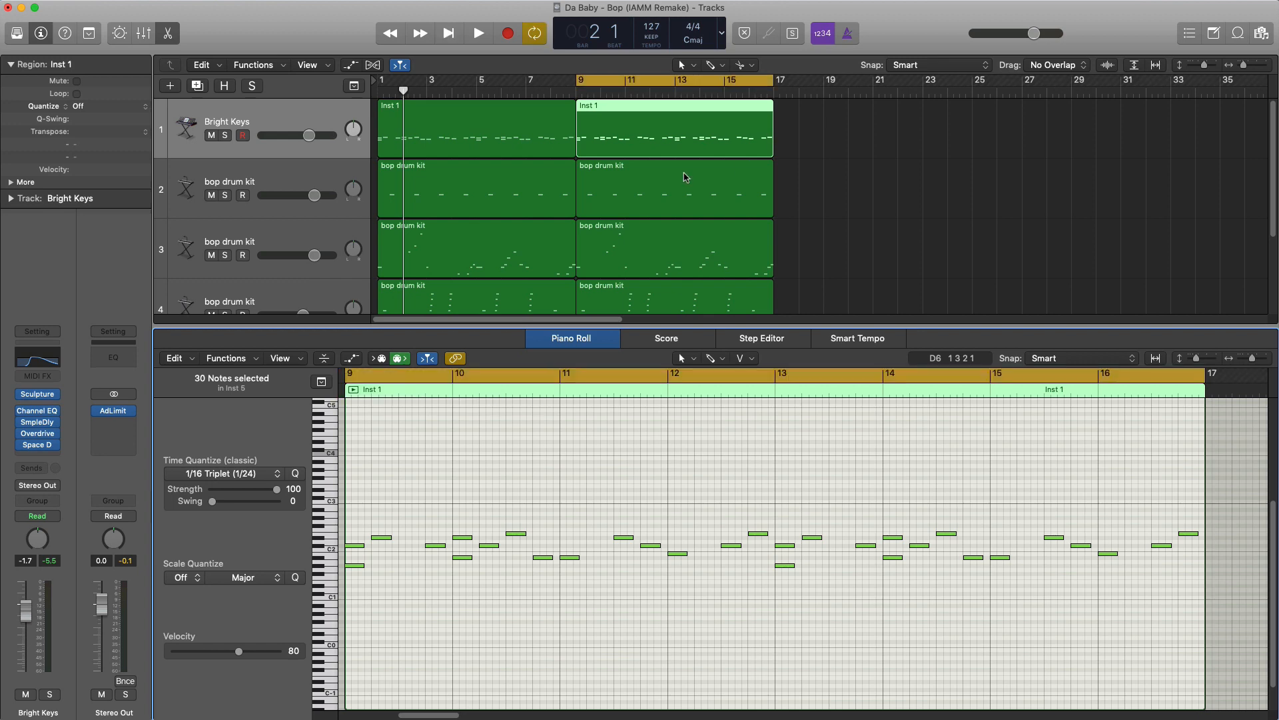
left_click_drag(590, 89, 669, 127)
double_click(669, 127)
double_click(665, 139)
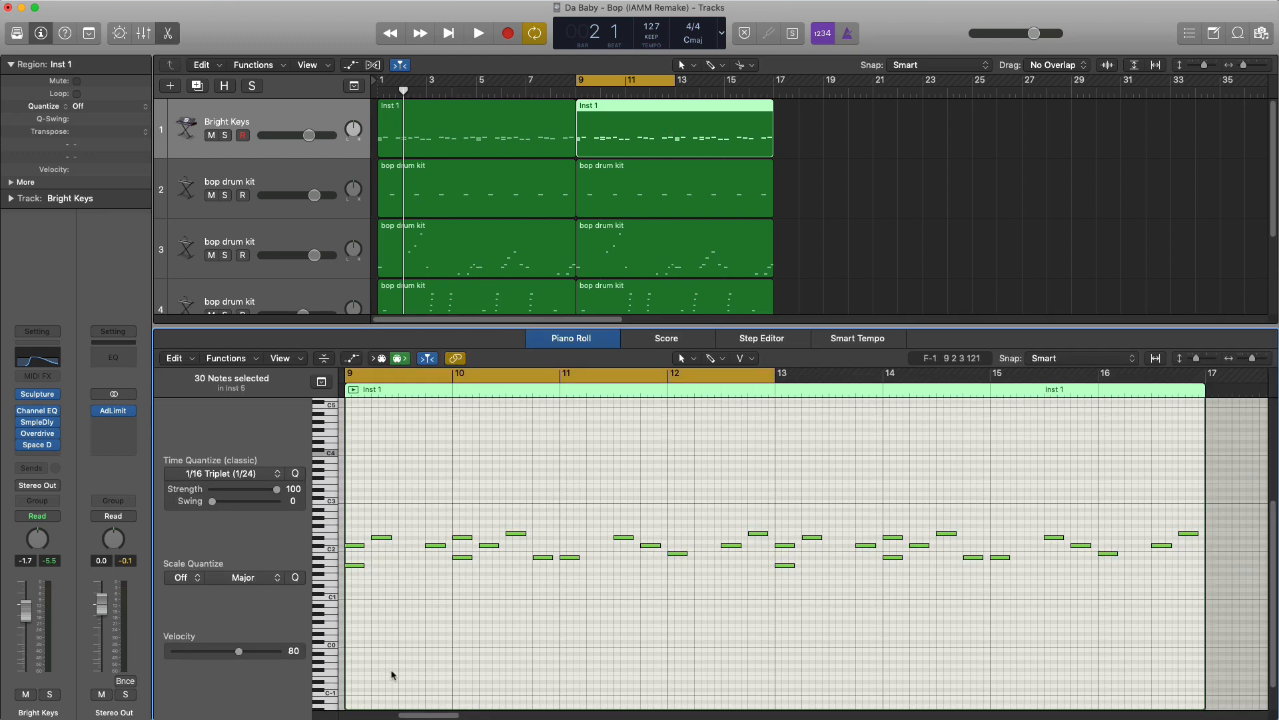
- Play back from bar 9, solo the Bright Keys track and listen to its opening notes
left_click(360, 560)
key("space")
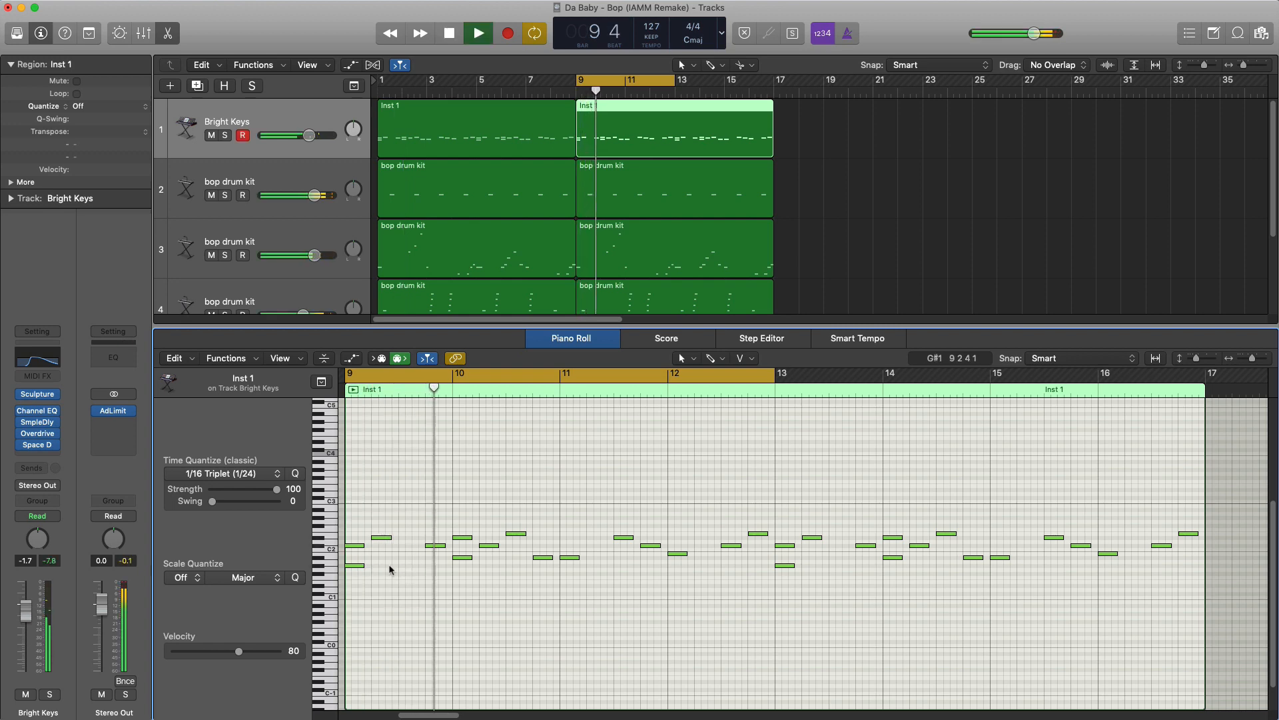
key("space")
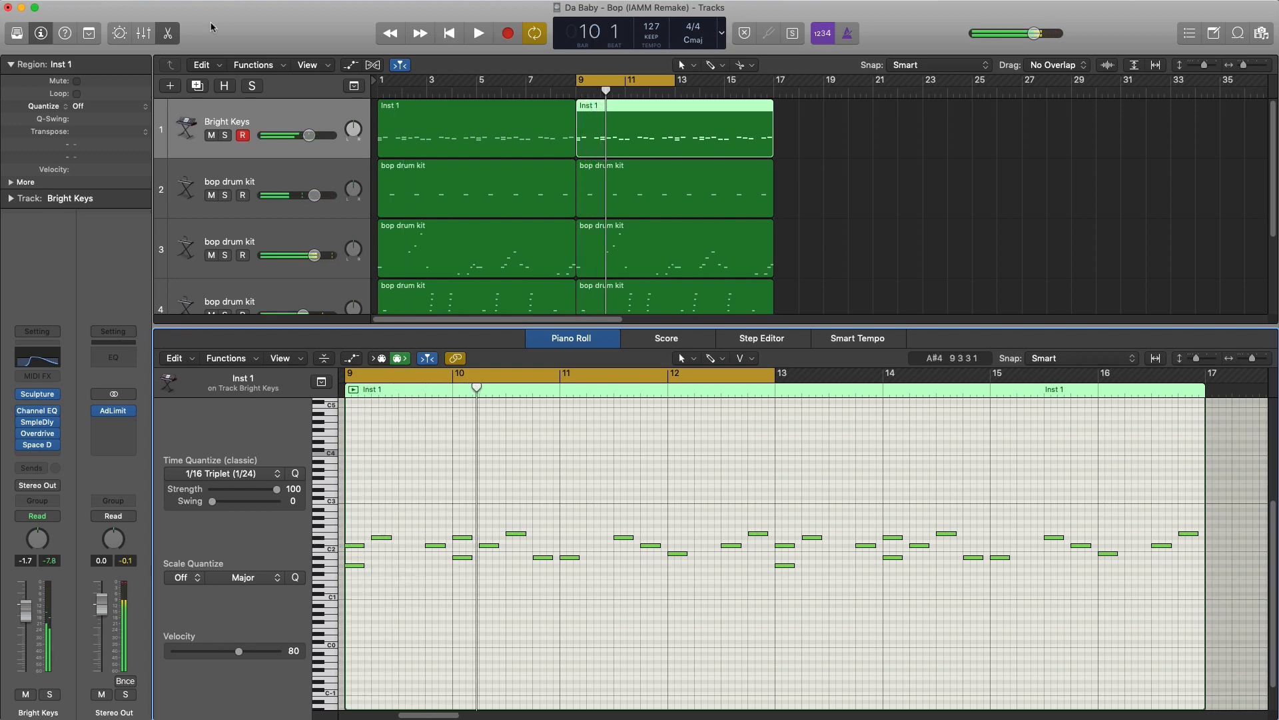
left_click(224, 135)
key("space")
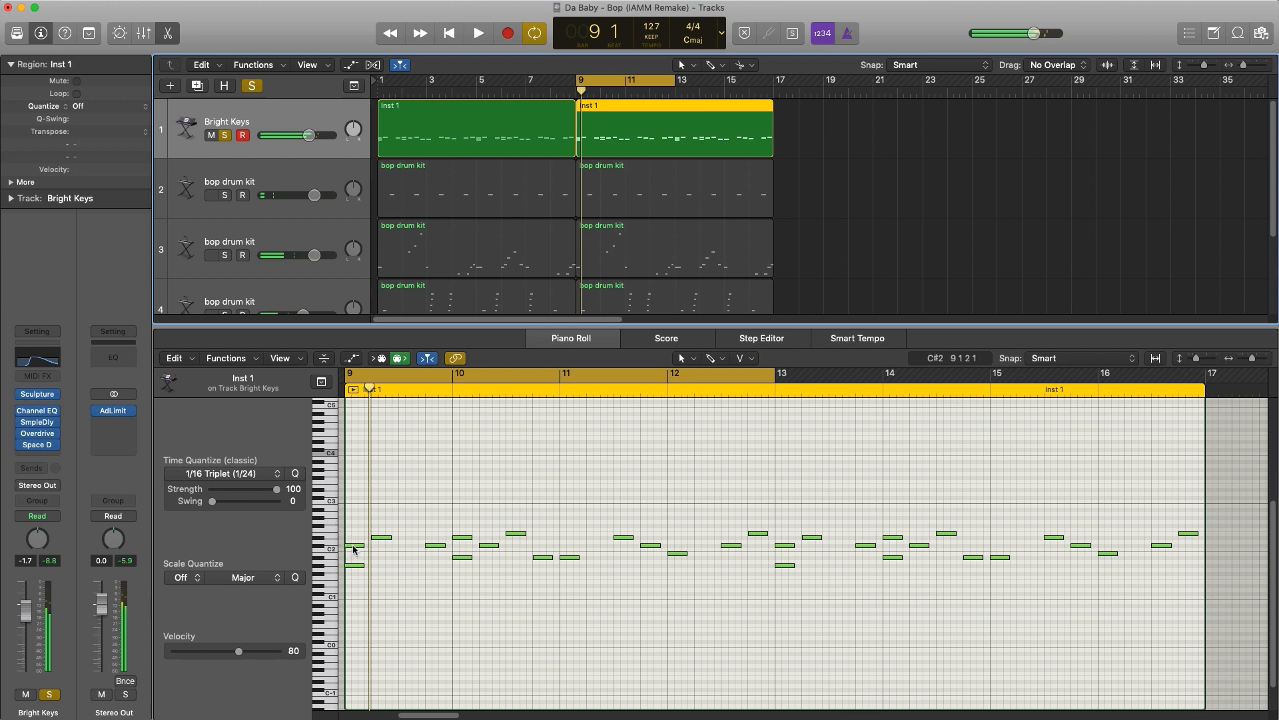
- Lower bar 9's opening C#2 to B1 and place a D#2 above it, forming a G#1, B1, D#2 chord on beat 1
left_click_drag(353, 546, 355, 555)
key("space")
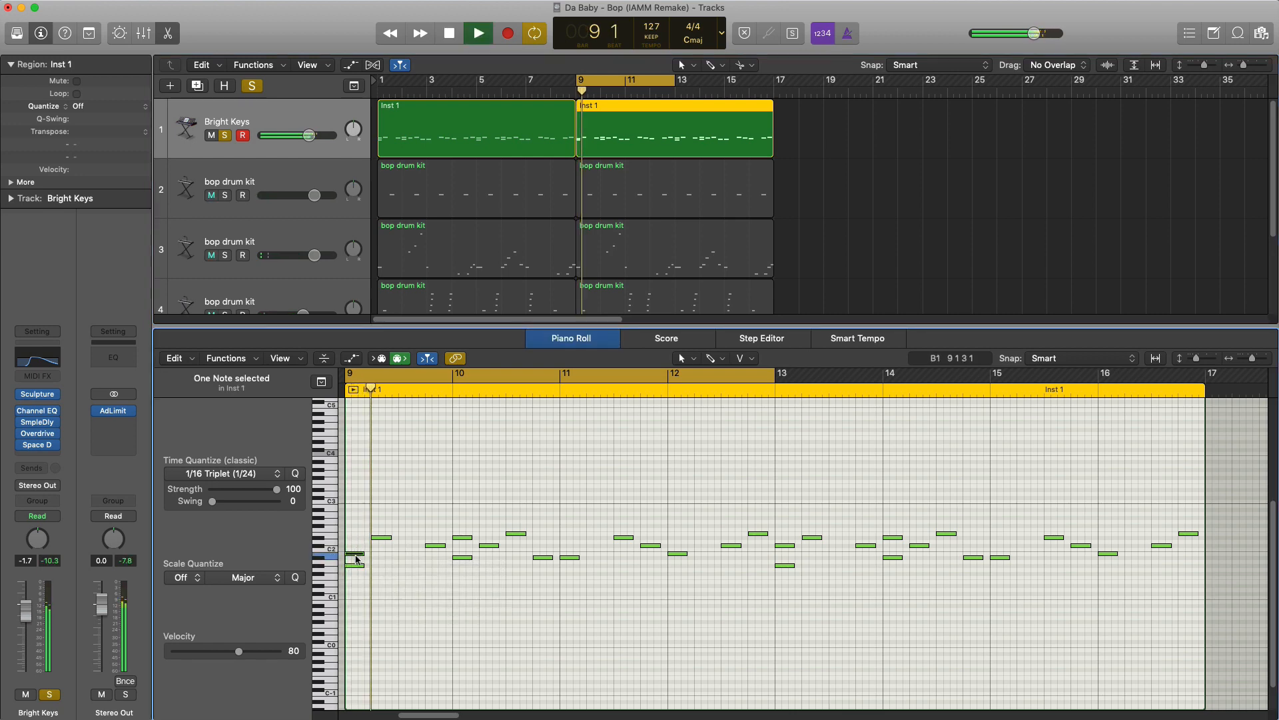
key("space")
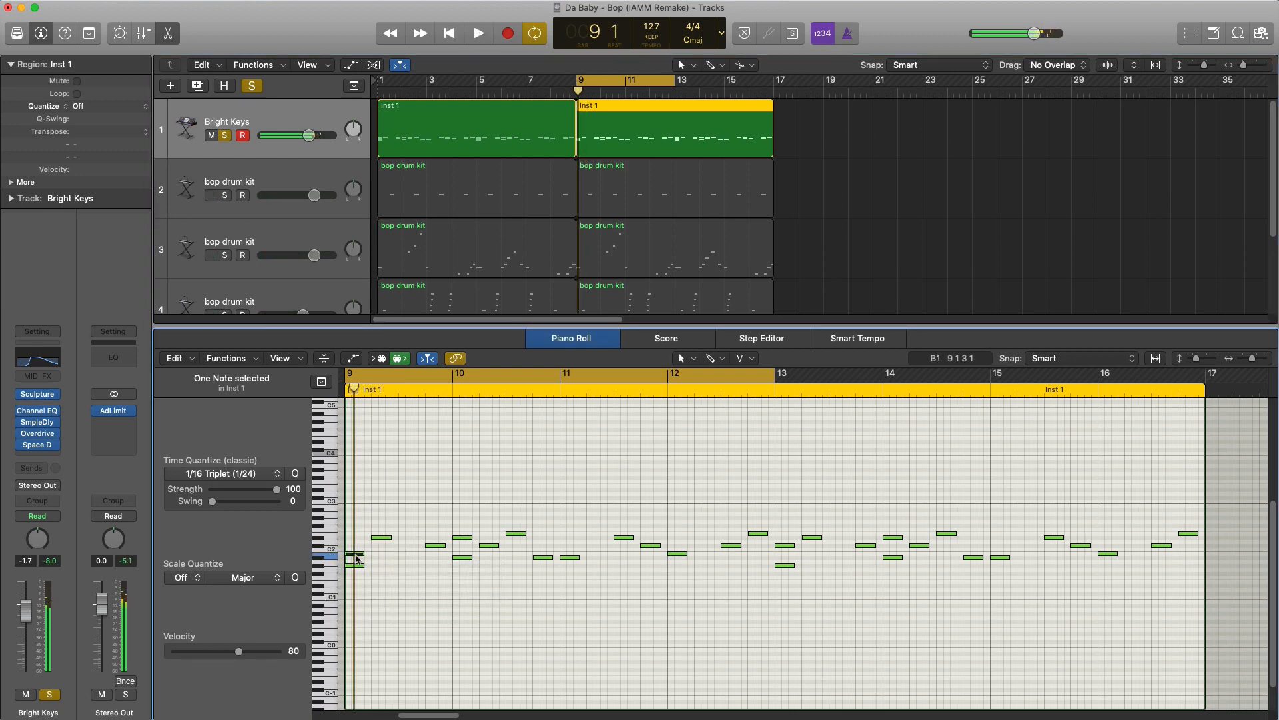
left_click_drag(359, 549, 358, 535)
key("space")
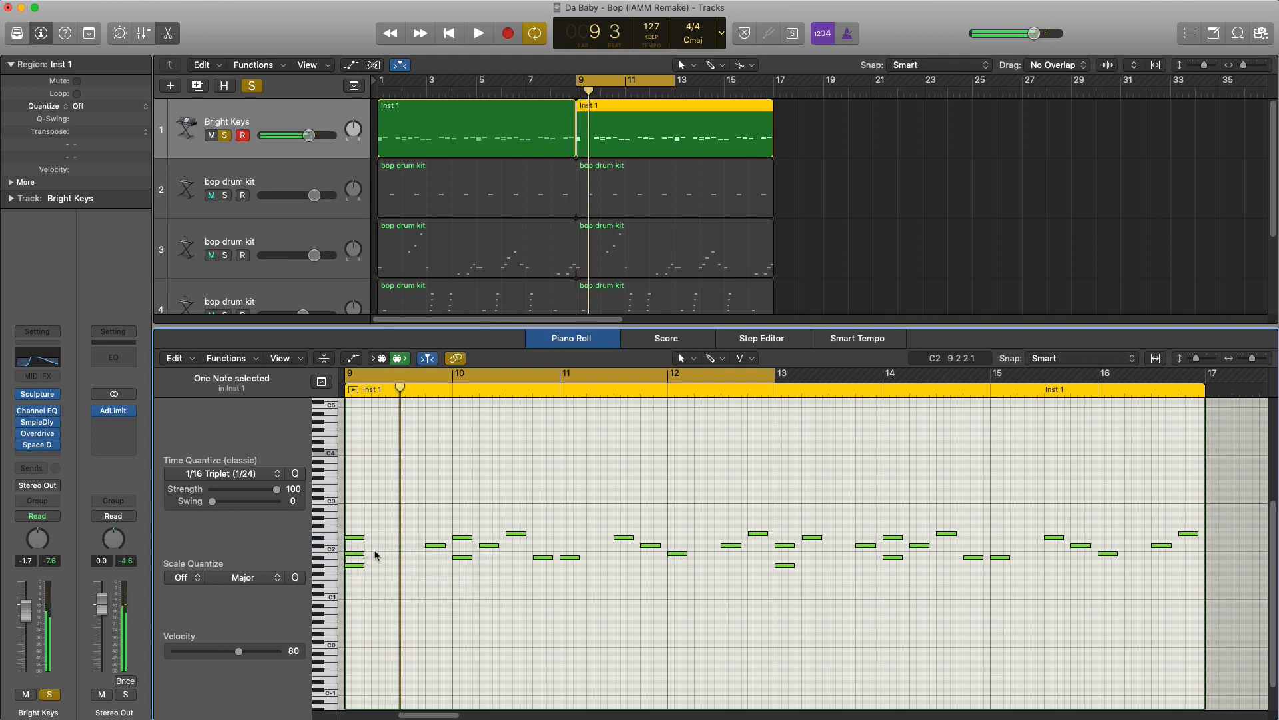
- Repeat the three-note chord on beat 2 of bar 9 and play it back
key("super+r")
key("space")
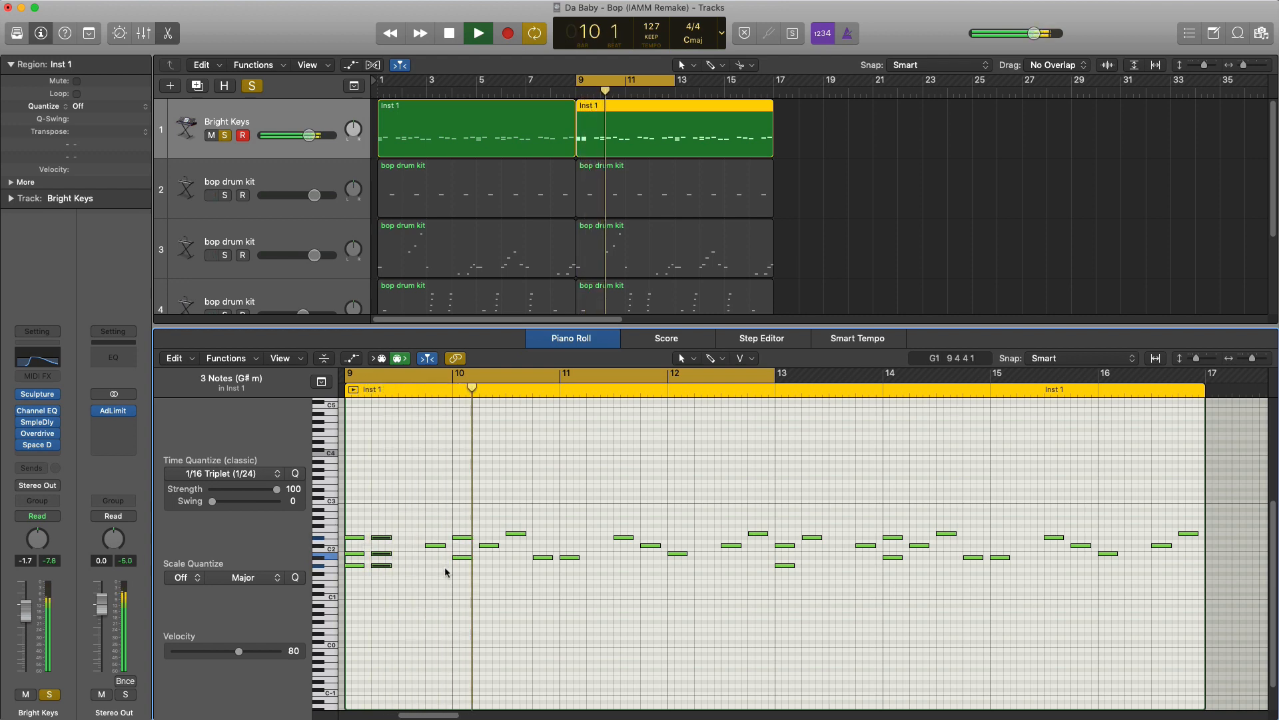
key("space")
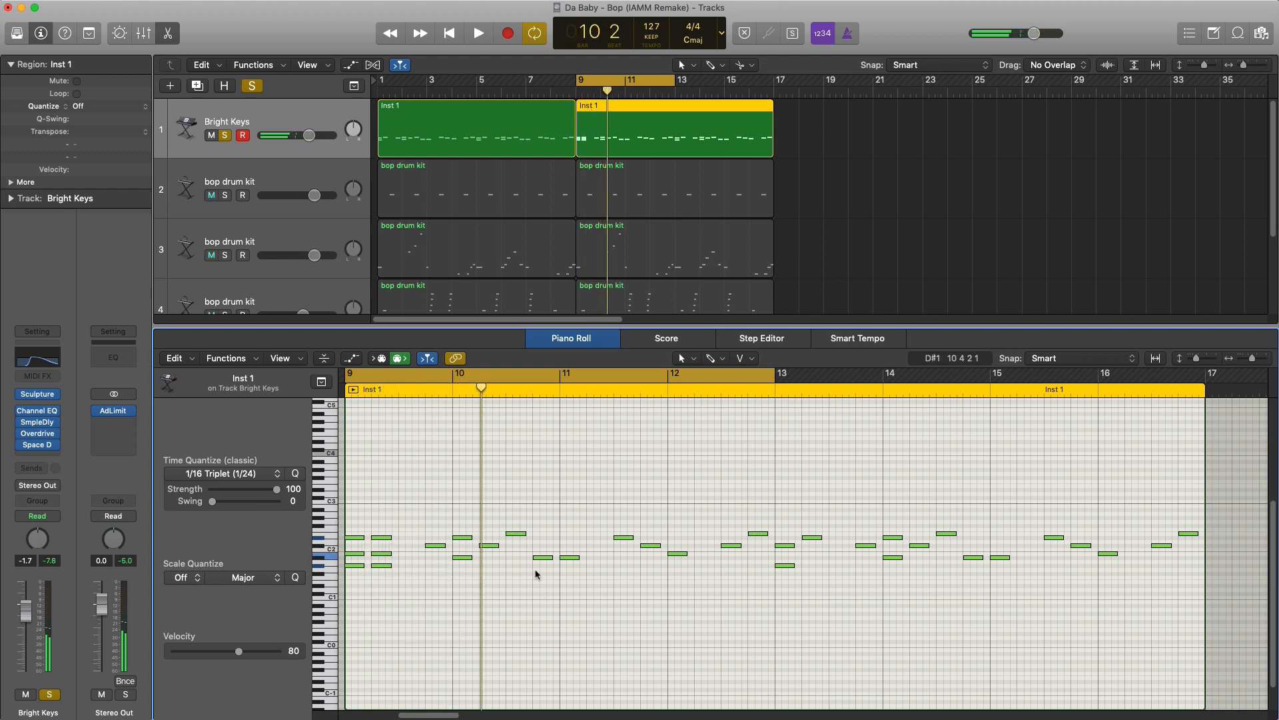
- Delete the existing notes of bar 10 and fill it with a copy of bar 9's two chords and single C#2
left_click_drag(465, 521, 464, 522)
key("BackSpace")
left_click_drag(480, 607, 467, 540)
key("space")
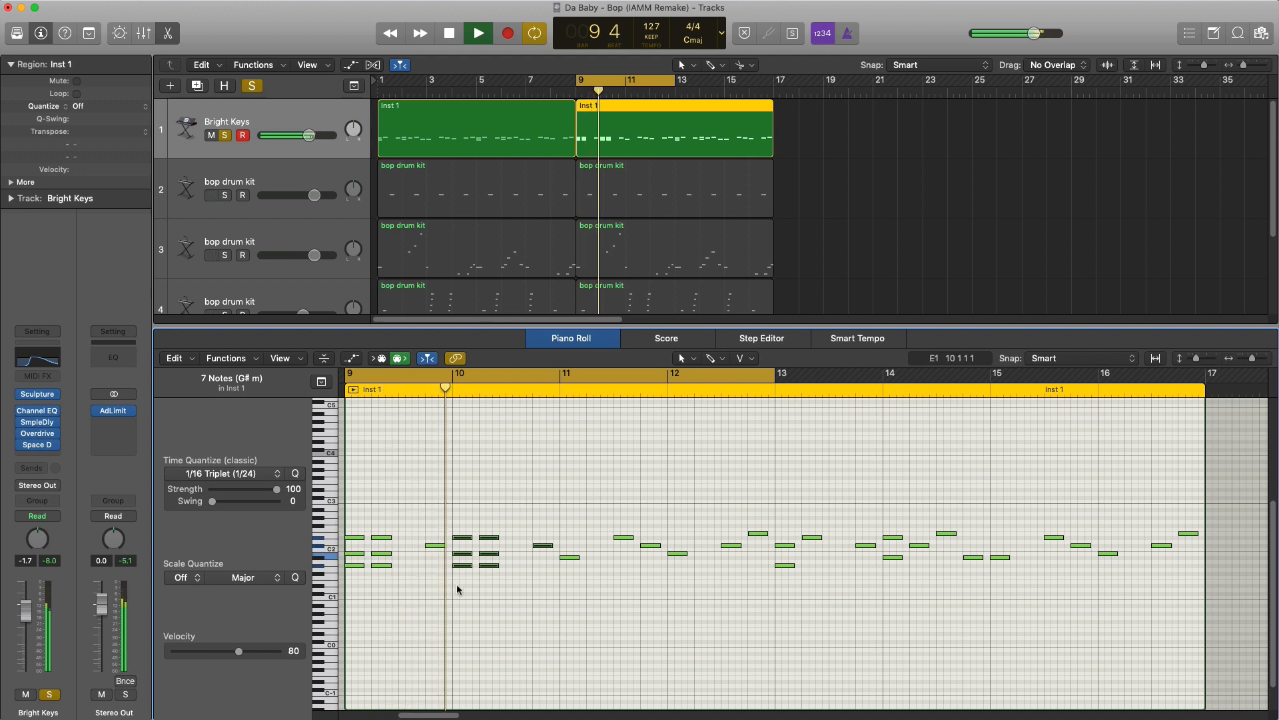
- Transpose the two chords in bar 10 down five semitones to D#1, F#1, A#1 and play them back
left_click_drag(514, 593, 455, 533)
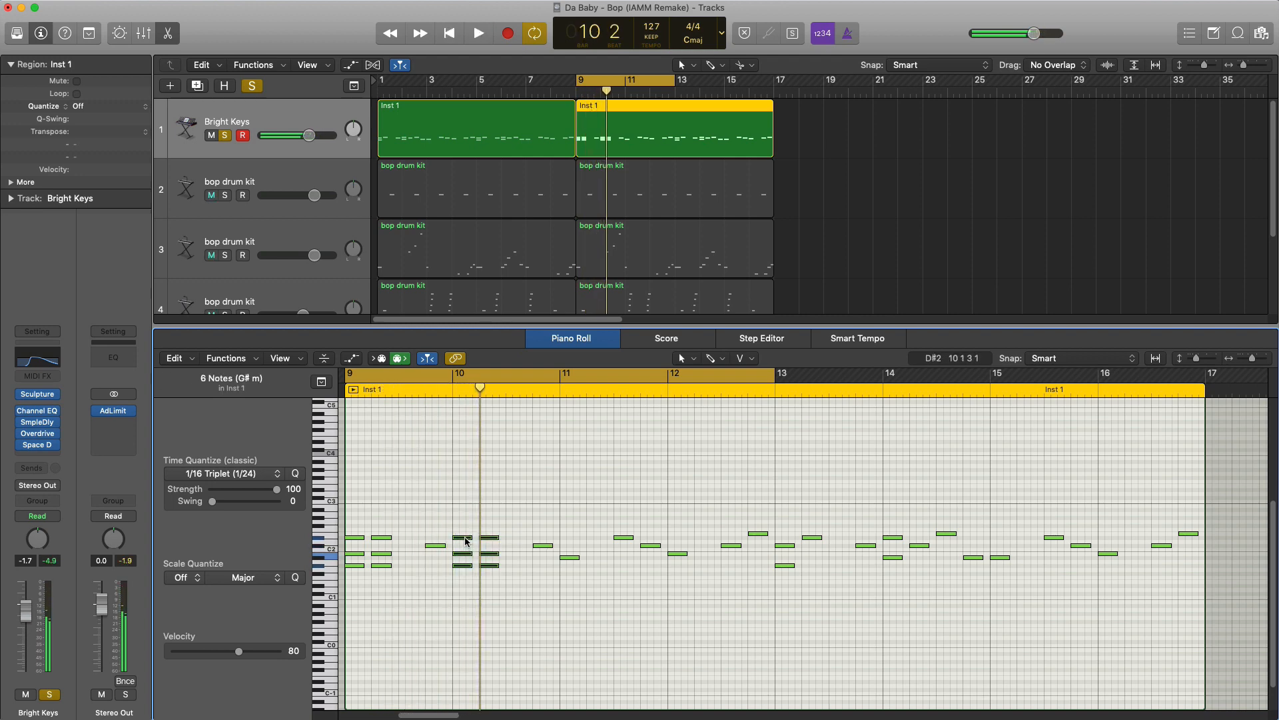
left_click_drag(467, 541, 467, 561)
left_click(488, 615)
key("space")
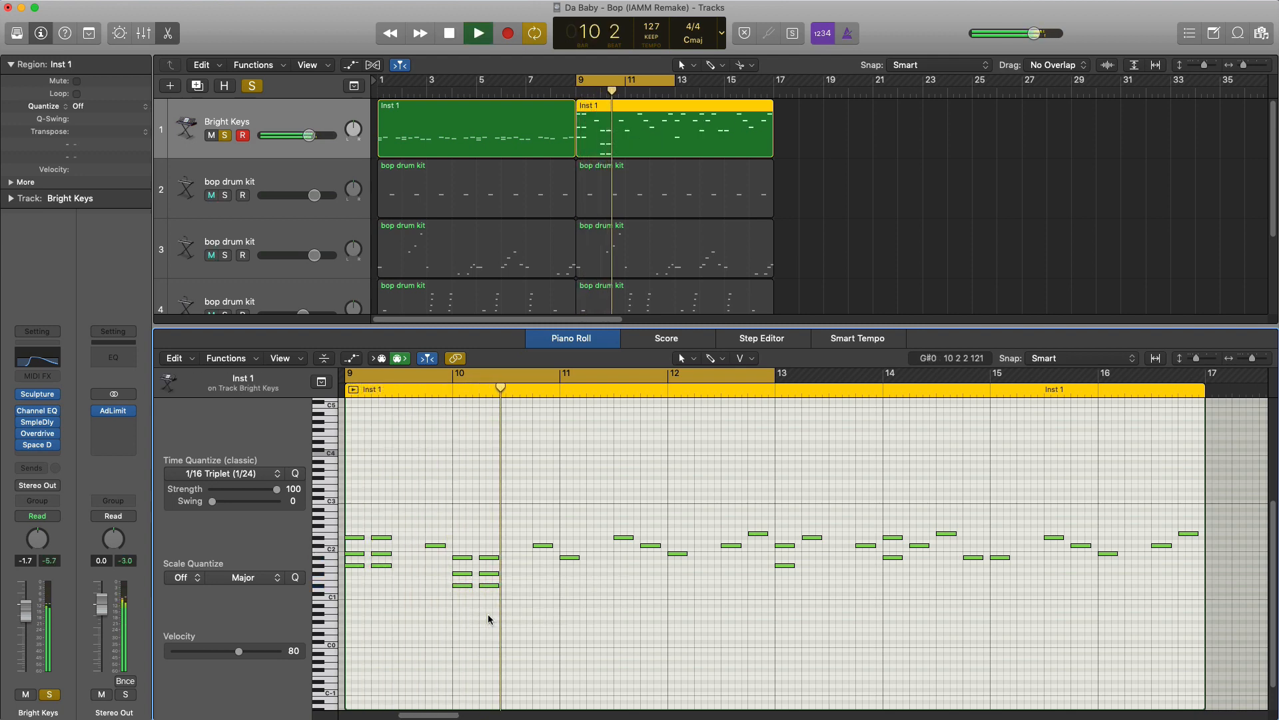
key("space")
- Raise the single note on beat 4 of bar 10 to E2 and play back the phrase
left_click_drag(545, 547, 545, 537)
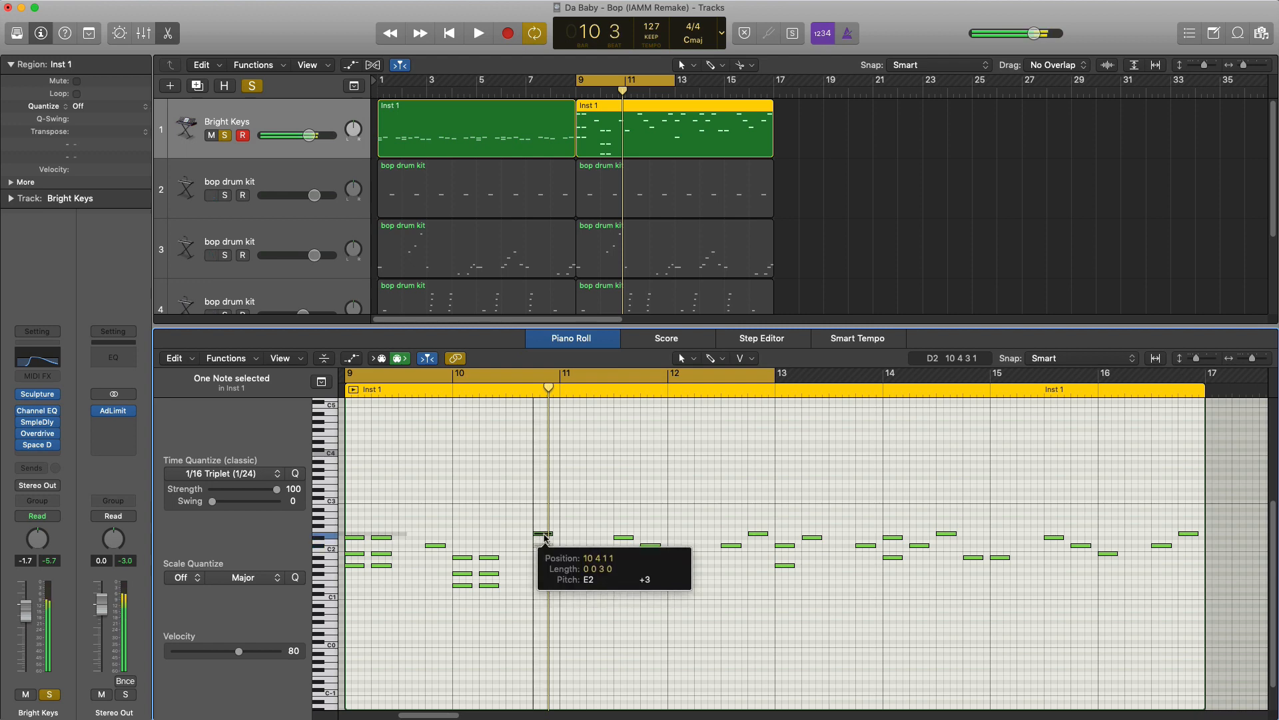
left_click(543, 590)
key("space")
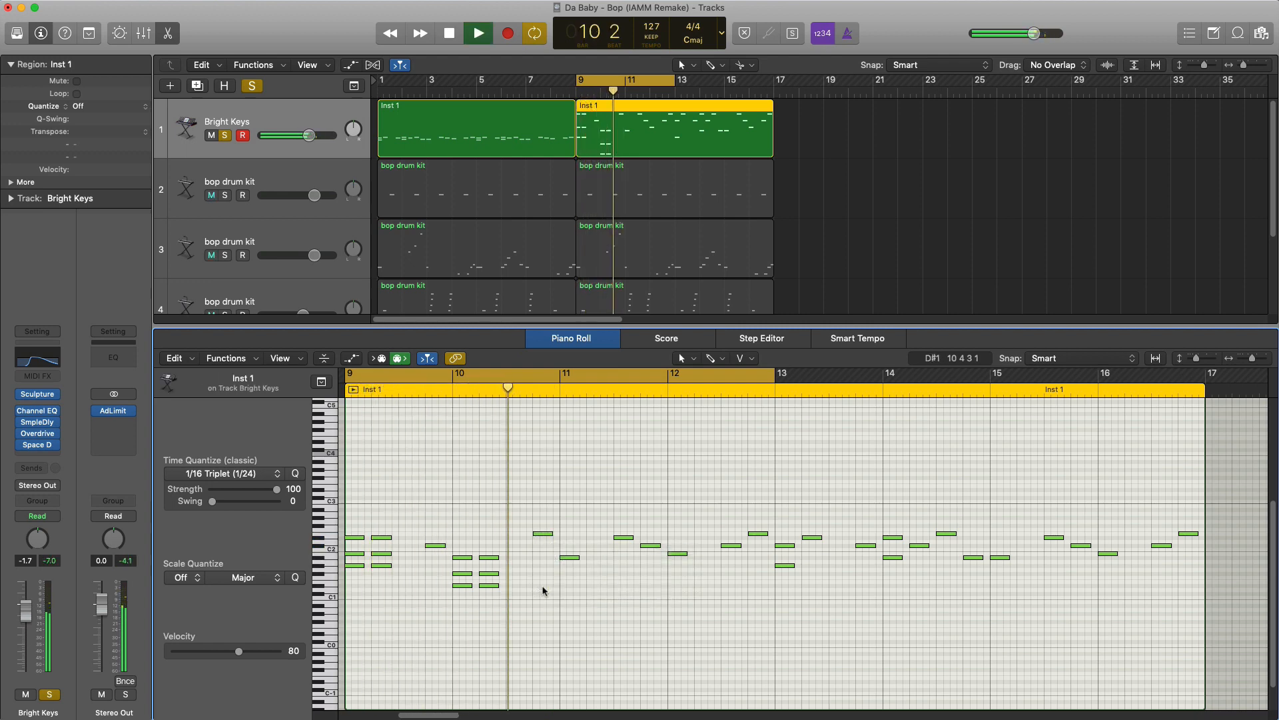
key("space")
- Replace the notes in bars 11–12 with a copy of bars 9–10, undoing the extra repeat into bars 13–14
left_click_drag(563, 510, 757, 603)
key("Delete")
left_click_drag(608, 631, 351, 502)
key("super+c")
key("super+v")
key("super+r")
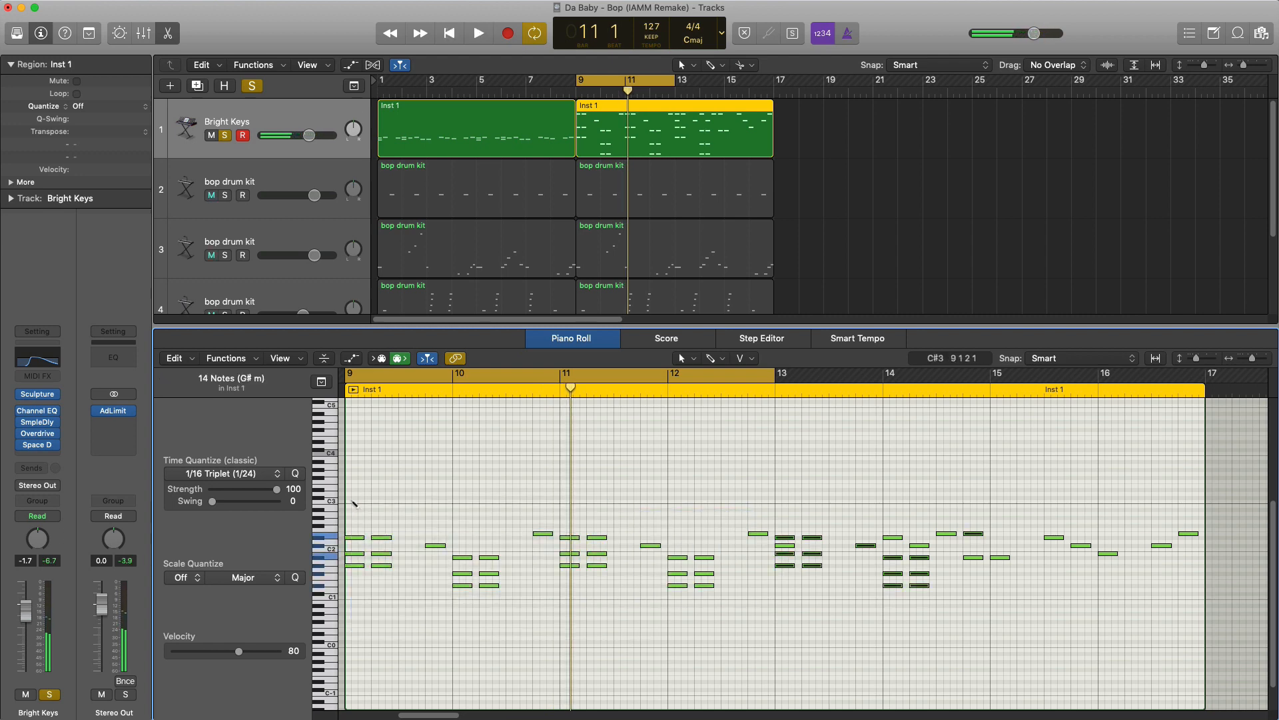
key("super+z")
- Delete the old notes in bars 13–16 and repeat the notes of bars 9–12 in their place
left_click_drag(786, 515, 1226, 652)
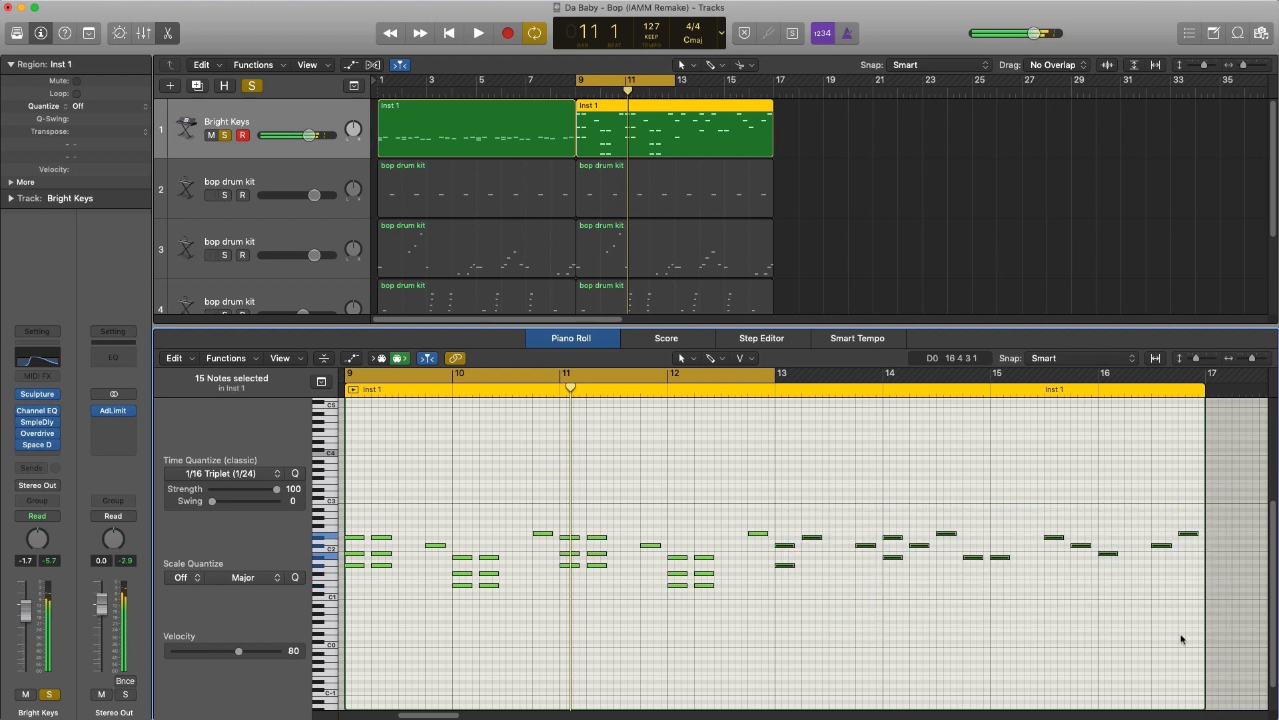
key("Delete")
left_click_drag(946, 650, 327, 498)
key("super+r")
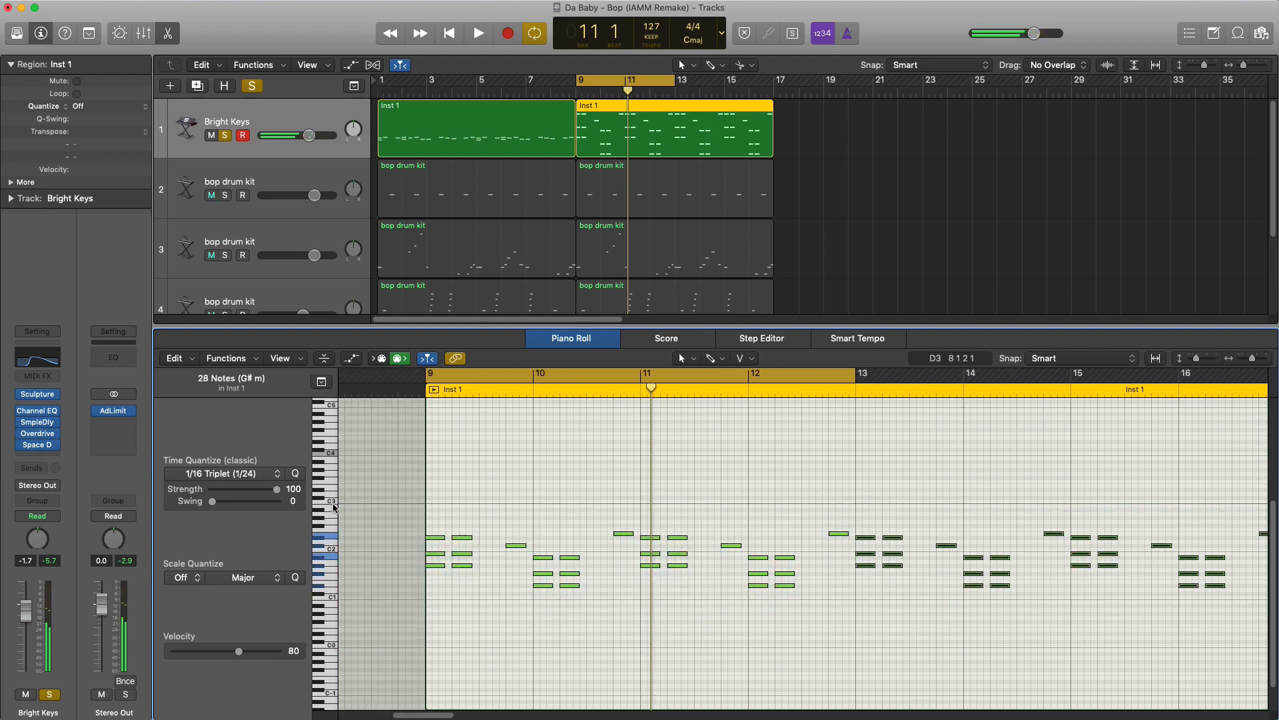
- Play back the new Bright Keys part and unsolo the track to hear it with the full beat
key("space")
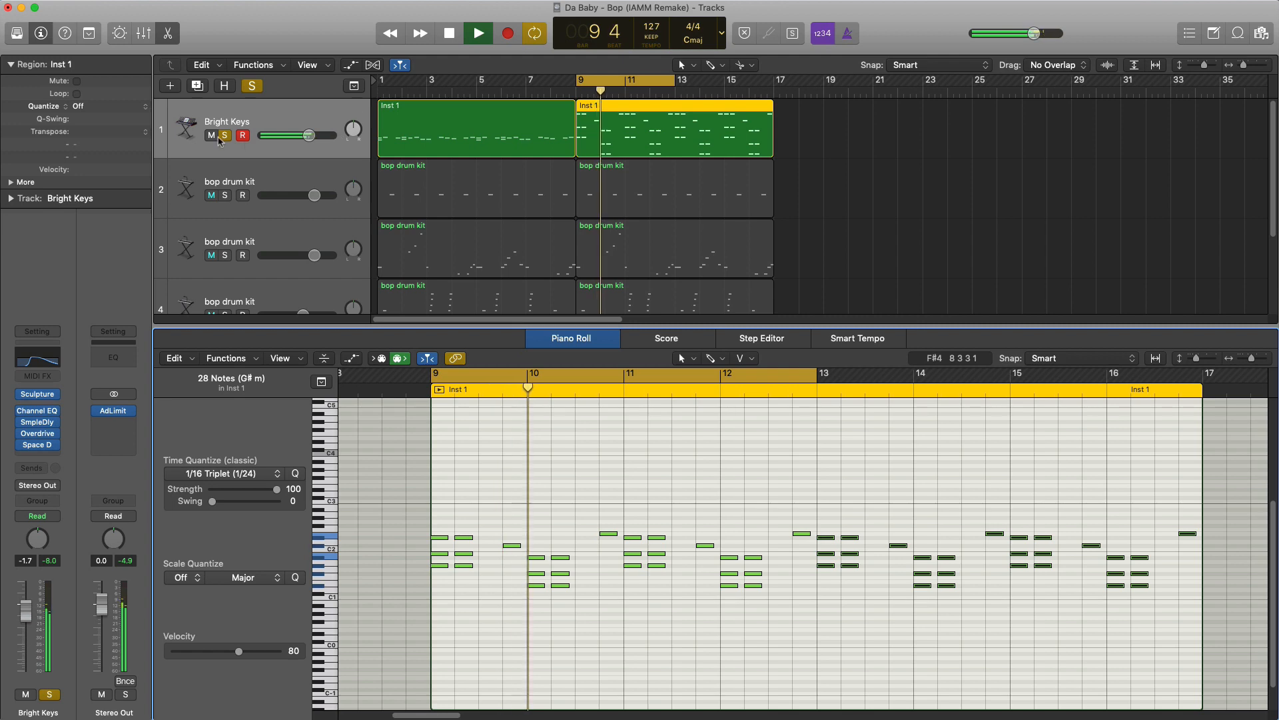
left_click(211, 135)
left_click(224, 135)
left_click(211, 135)
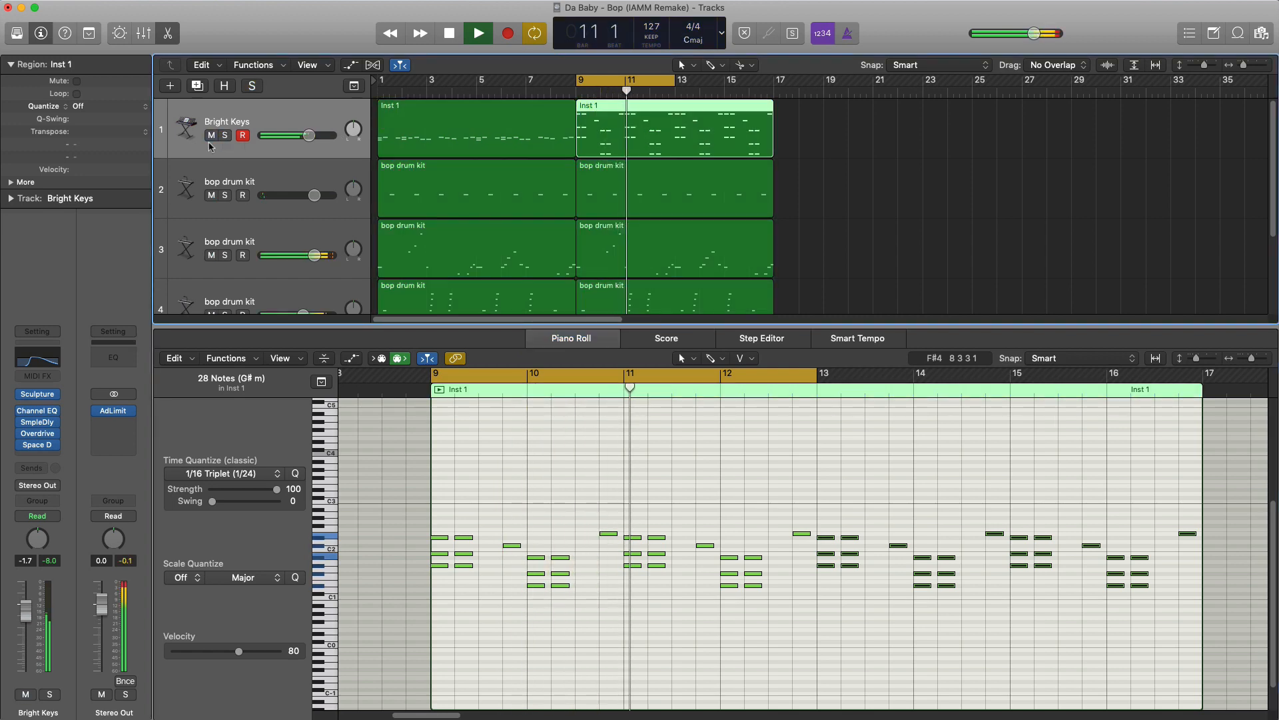
- Close the note editor, extend the cycle range to bars 9–16 for playback, and move it to bars 1–8
key("x")
key("x")
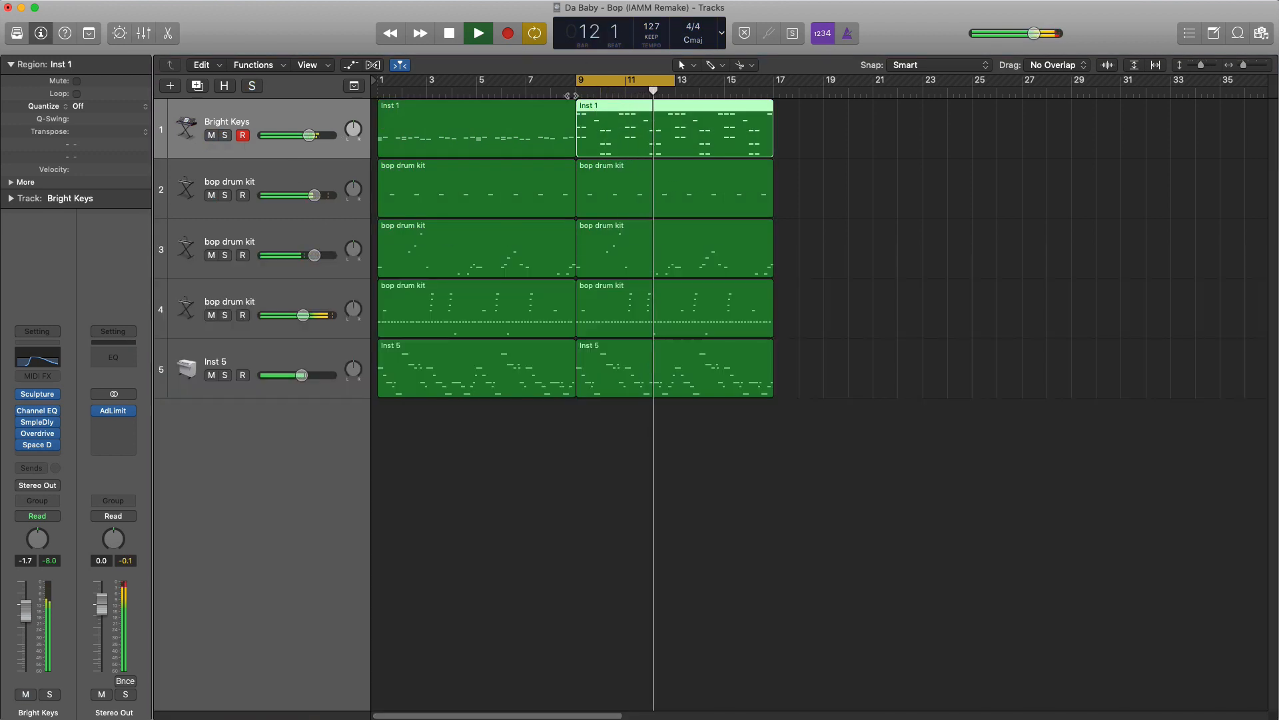
left_click_drag(674, 81, 775, 104)
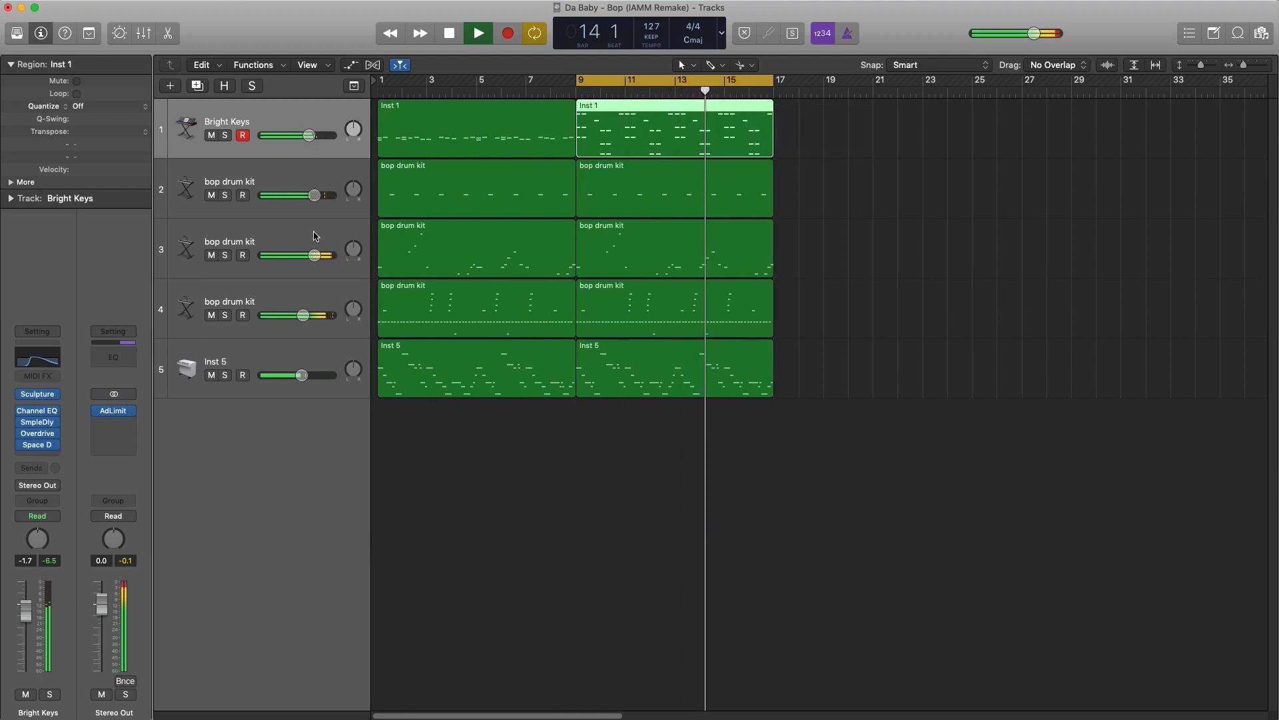
left_click_drag(638, 81, 413, 90)
key("space")
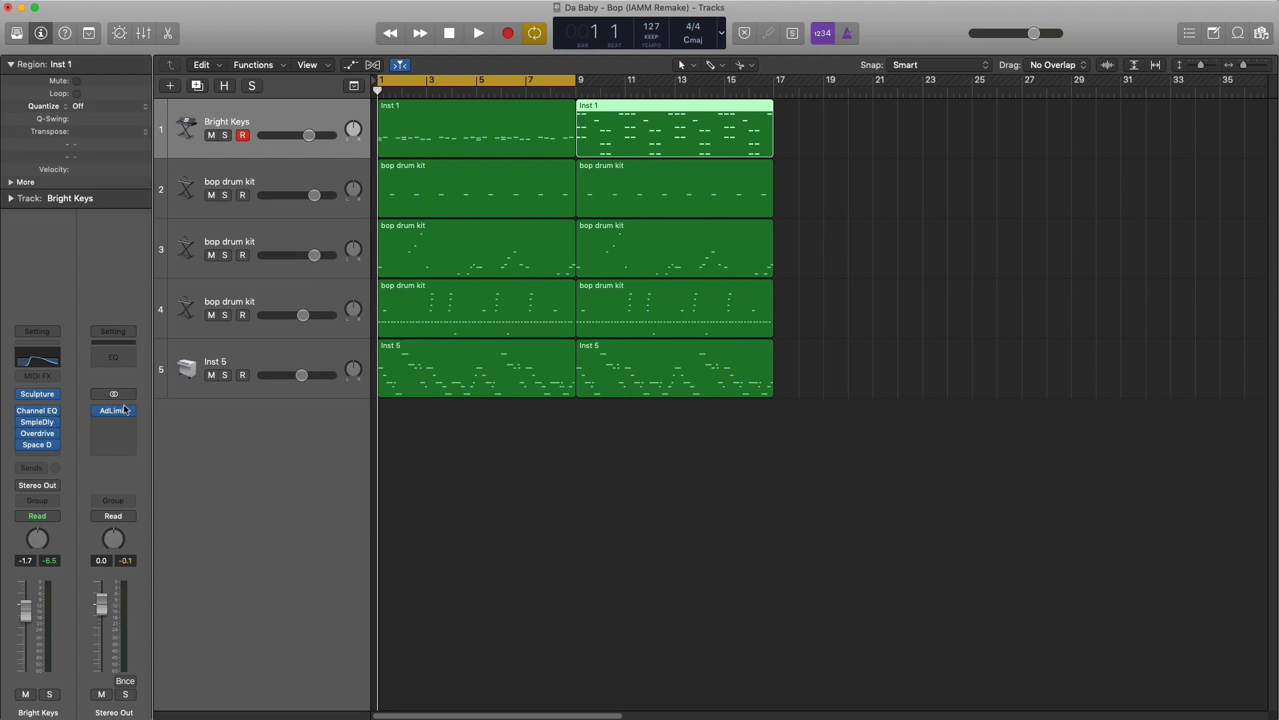
- Insert a stereo Bitcrusher on the Stereo Out channel ahead of the Adaptive Limiter and move its window over the arrangement
left_click(126, 411)
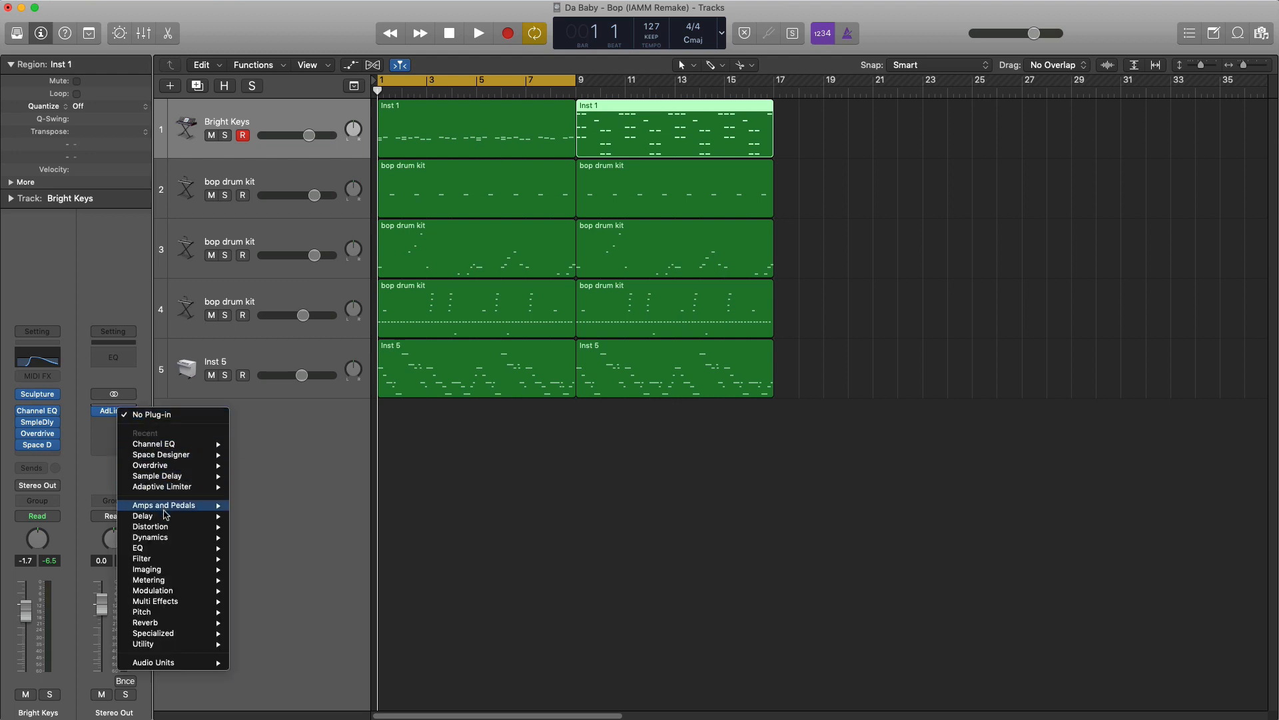
mouse_move(167, 530)
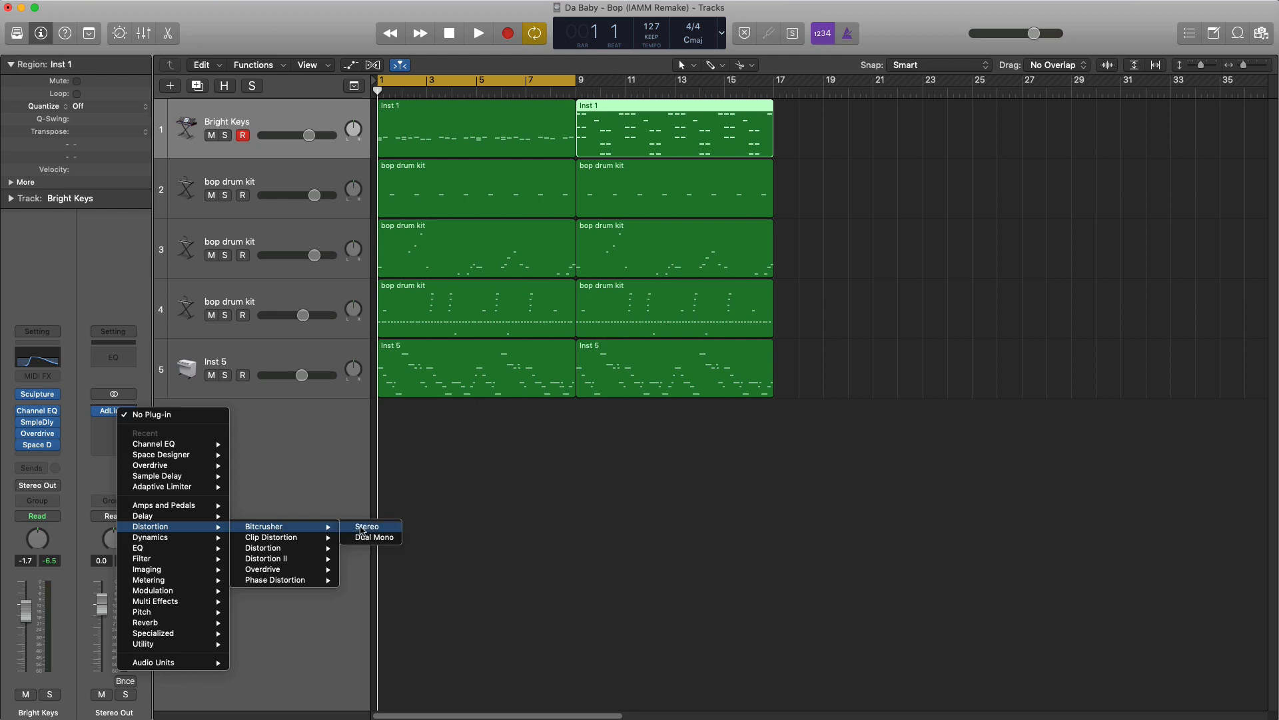
left_click(363, 527)
left_click_drag(251, 26, 655, 255)
- Set the Bitcrusher's Mix to 34.80 % while auditioning the beat, and close the plug-in window
key("space")
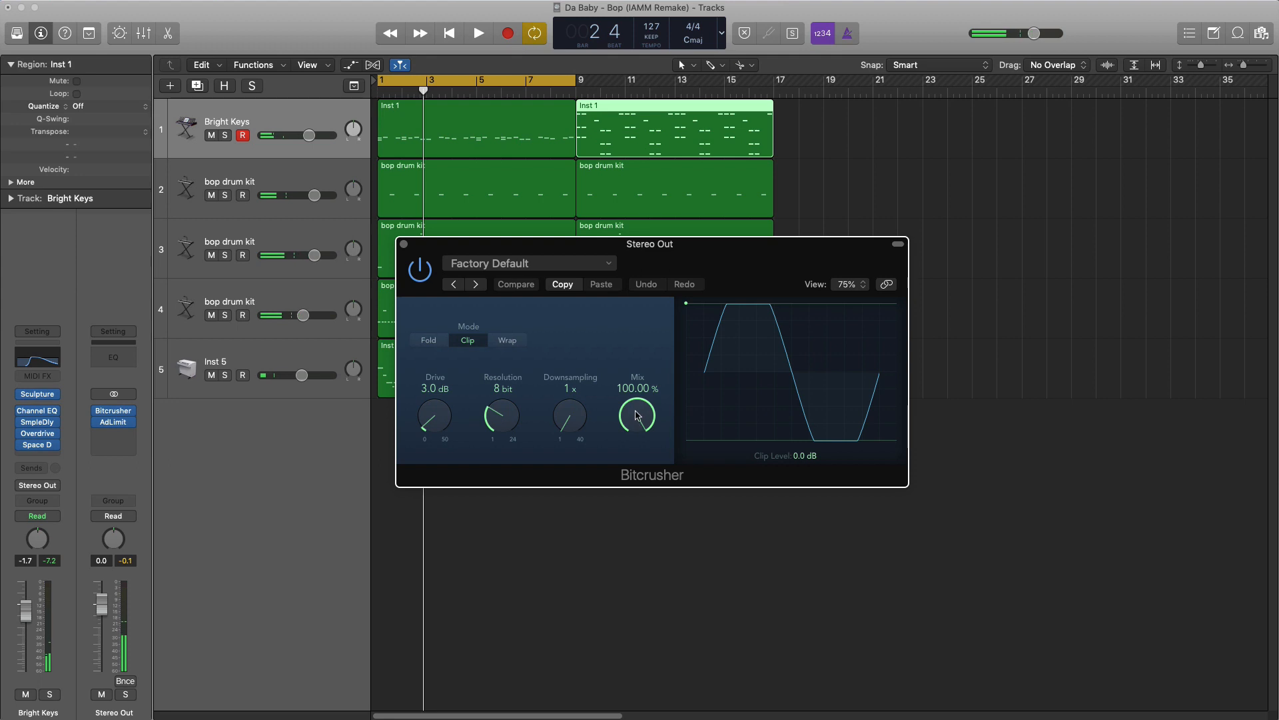
key("space")
left_click_drag(643, 438, 643, 489)
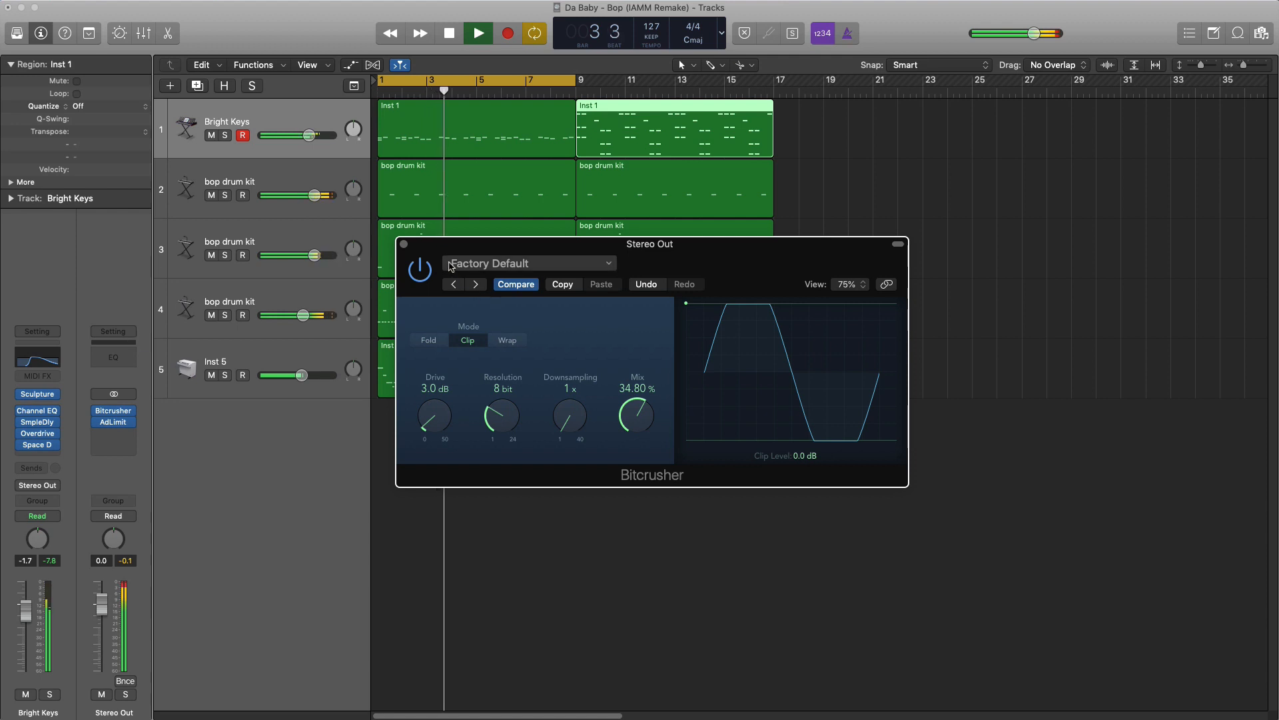
left_click(406, 246)
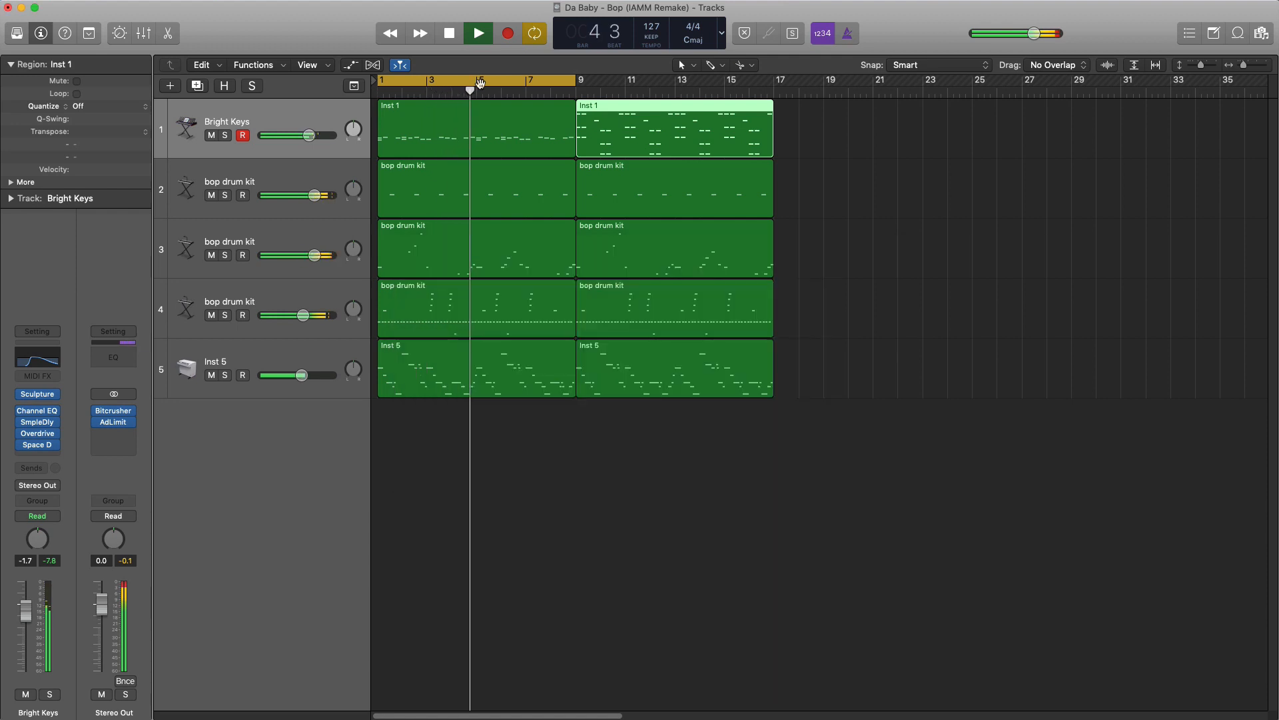
- Turn off cycle mode so playback runs on from bars 1–8 into bars 9–16, and stop playback after listening
left_click(480, 82)
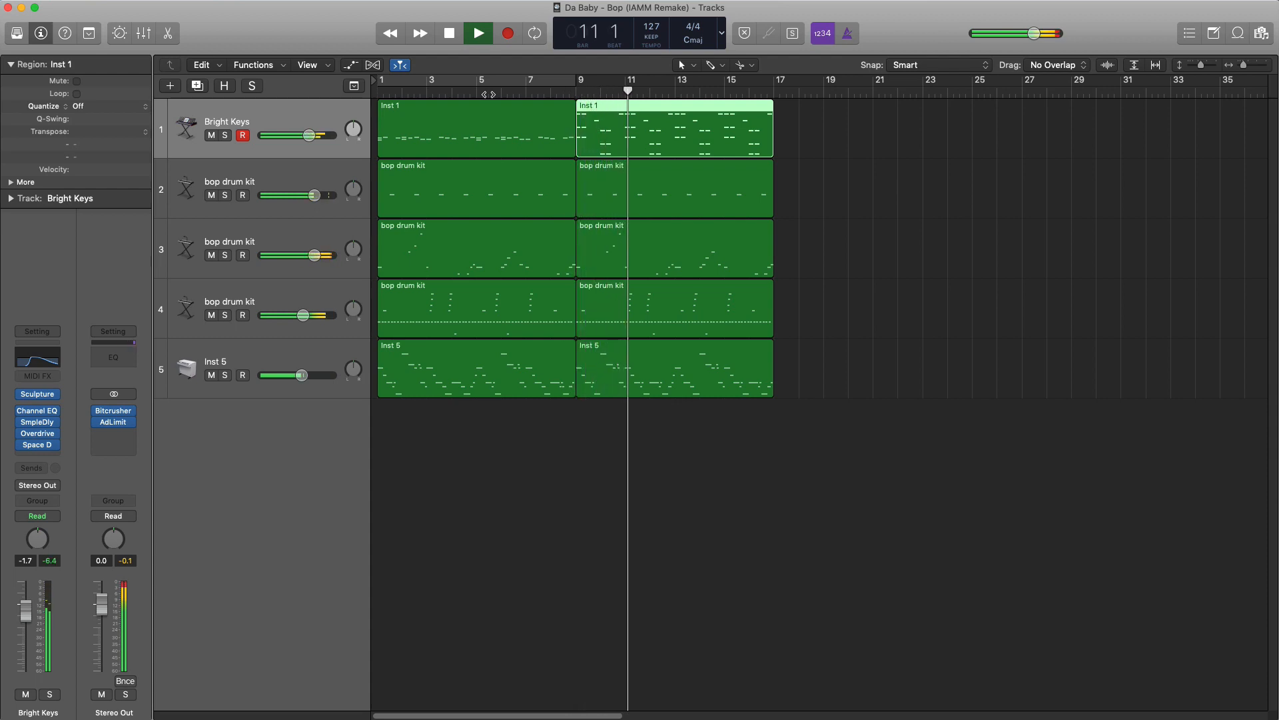
key("space")
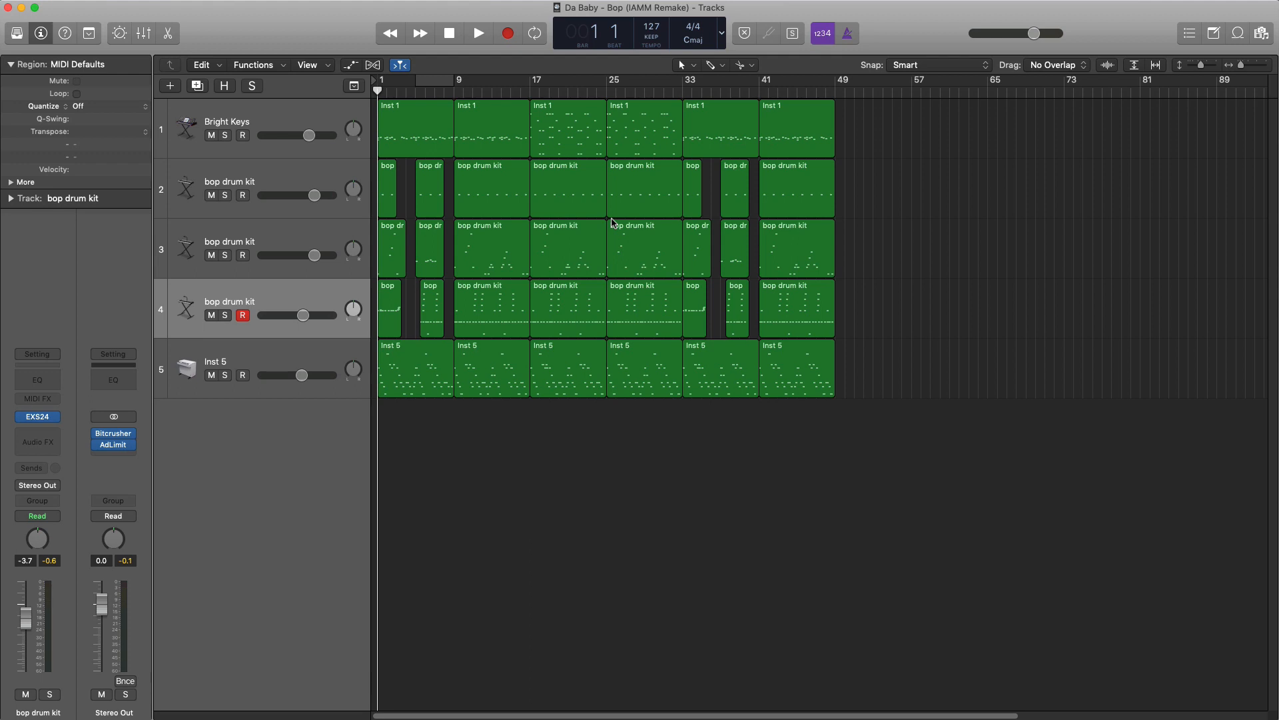
- Play the full 48-bar arrangement from bar 1 to its end, stop, and return the playhead to the start
key("space")
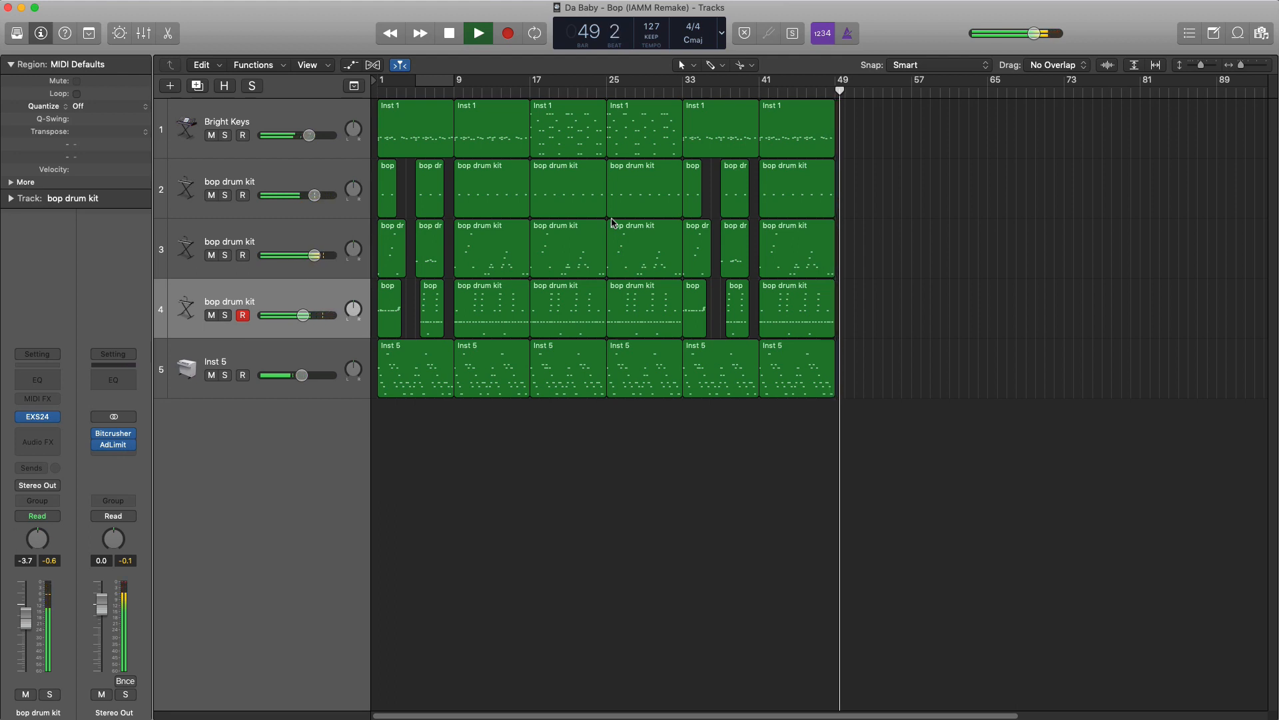
key("space")
key("Return")
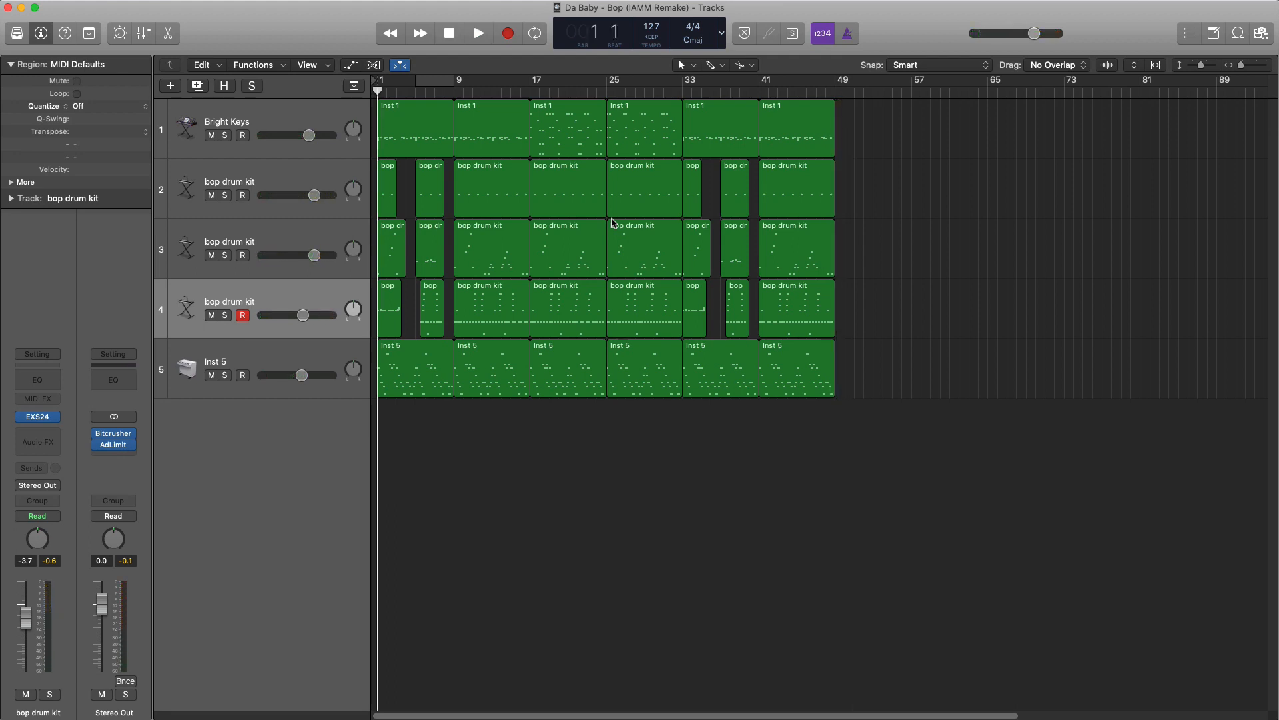